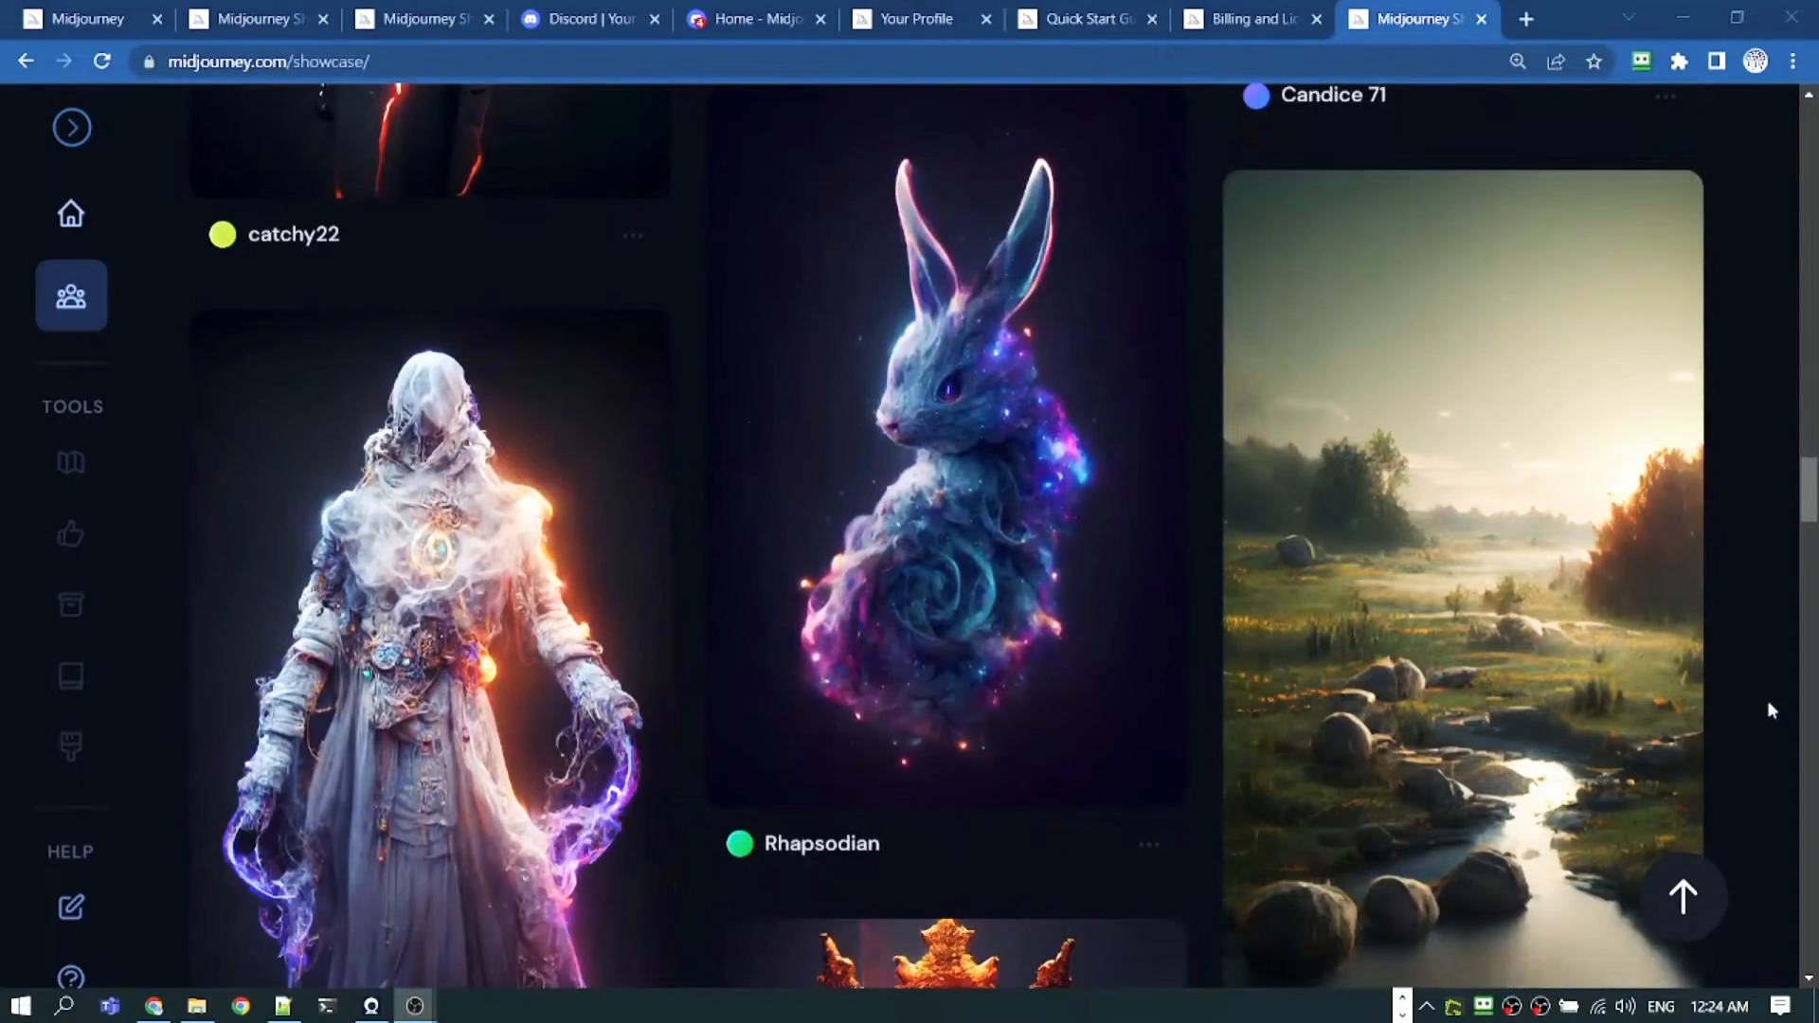
- Browse the Midjourney community showcase and view the prompt of the red-haired soldier portrait
scroll(1768, 702, down, 5)
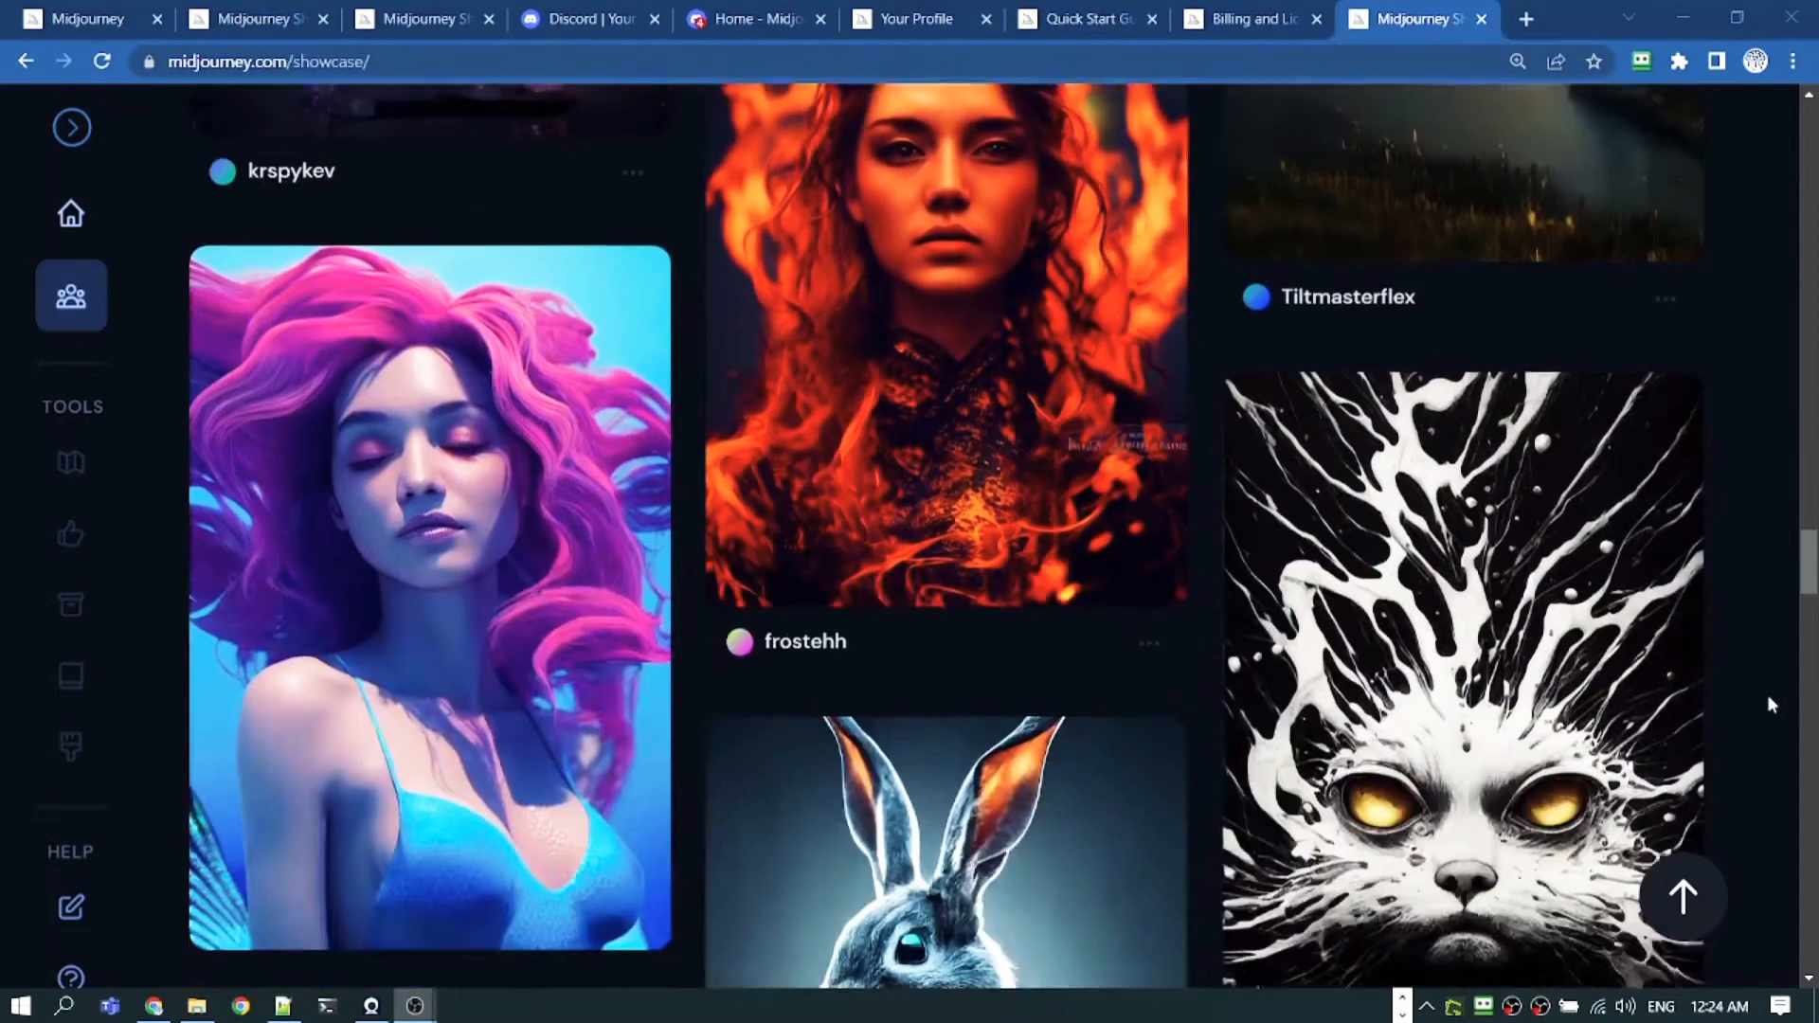
scroll(1768, 703, down, 8)
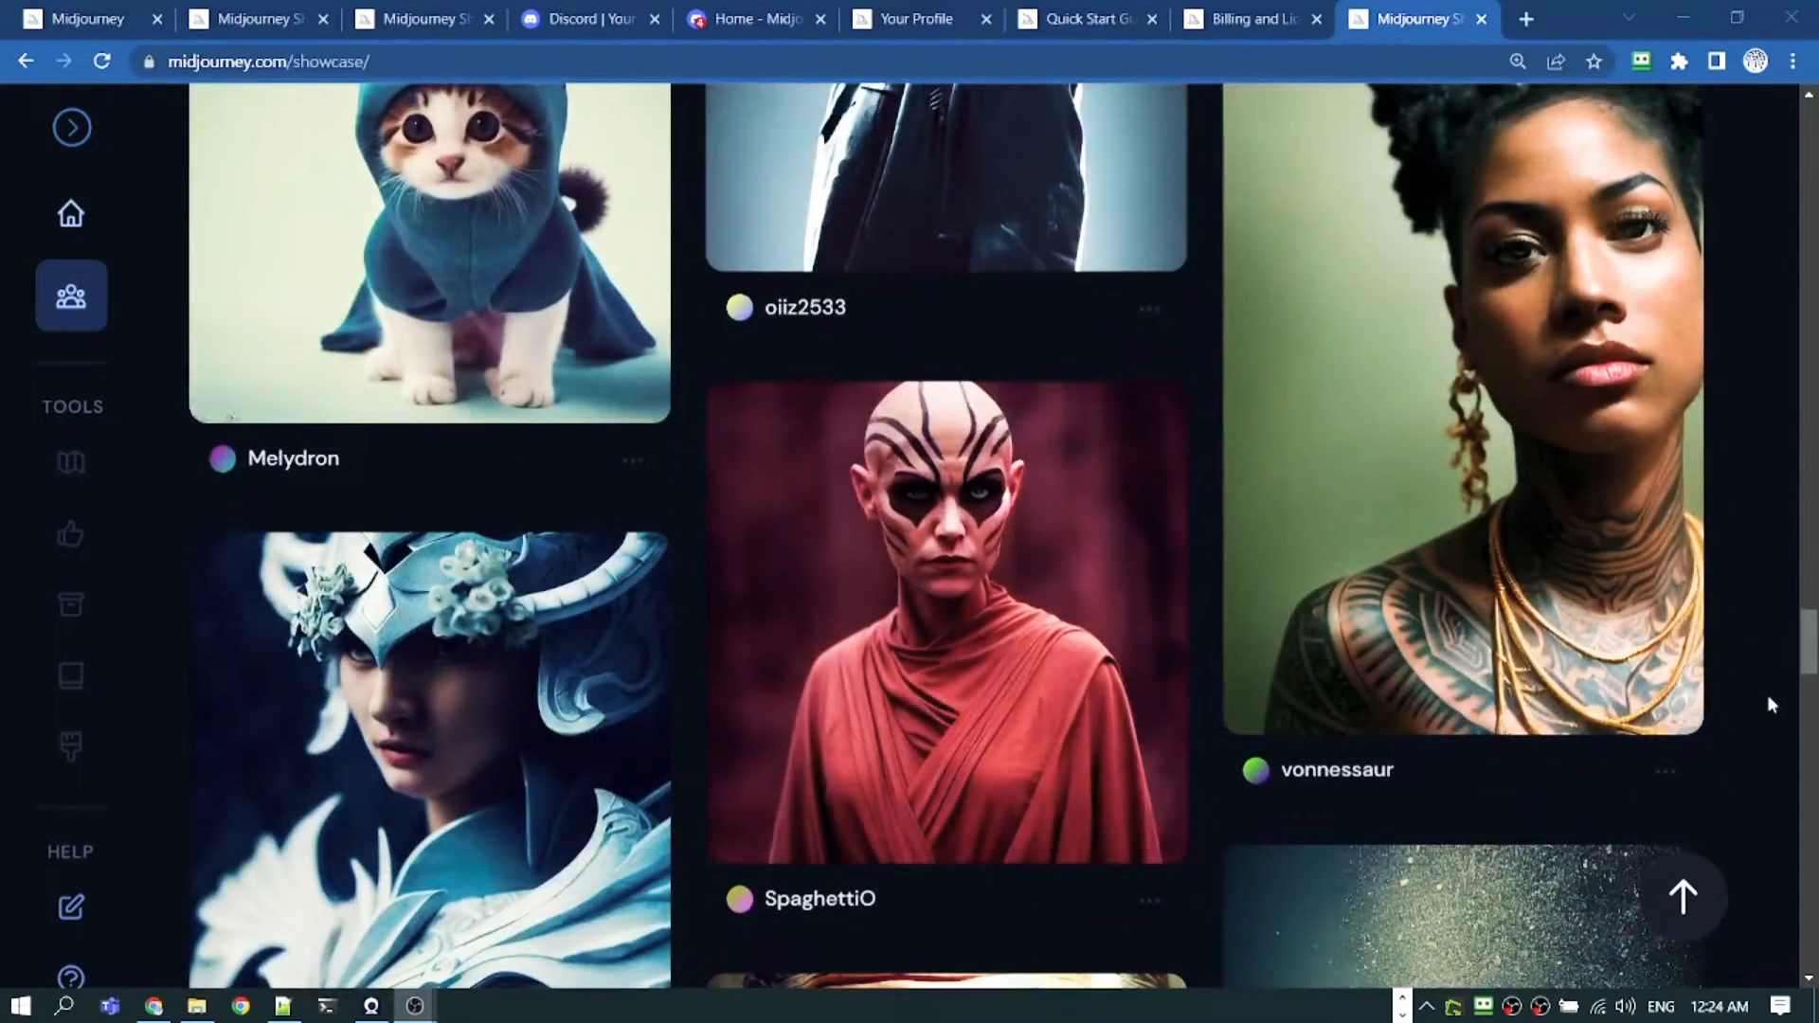
scroll(1767, 703, down, 9)
scroll(1770, 705, down, 7)
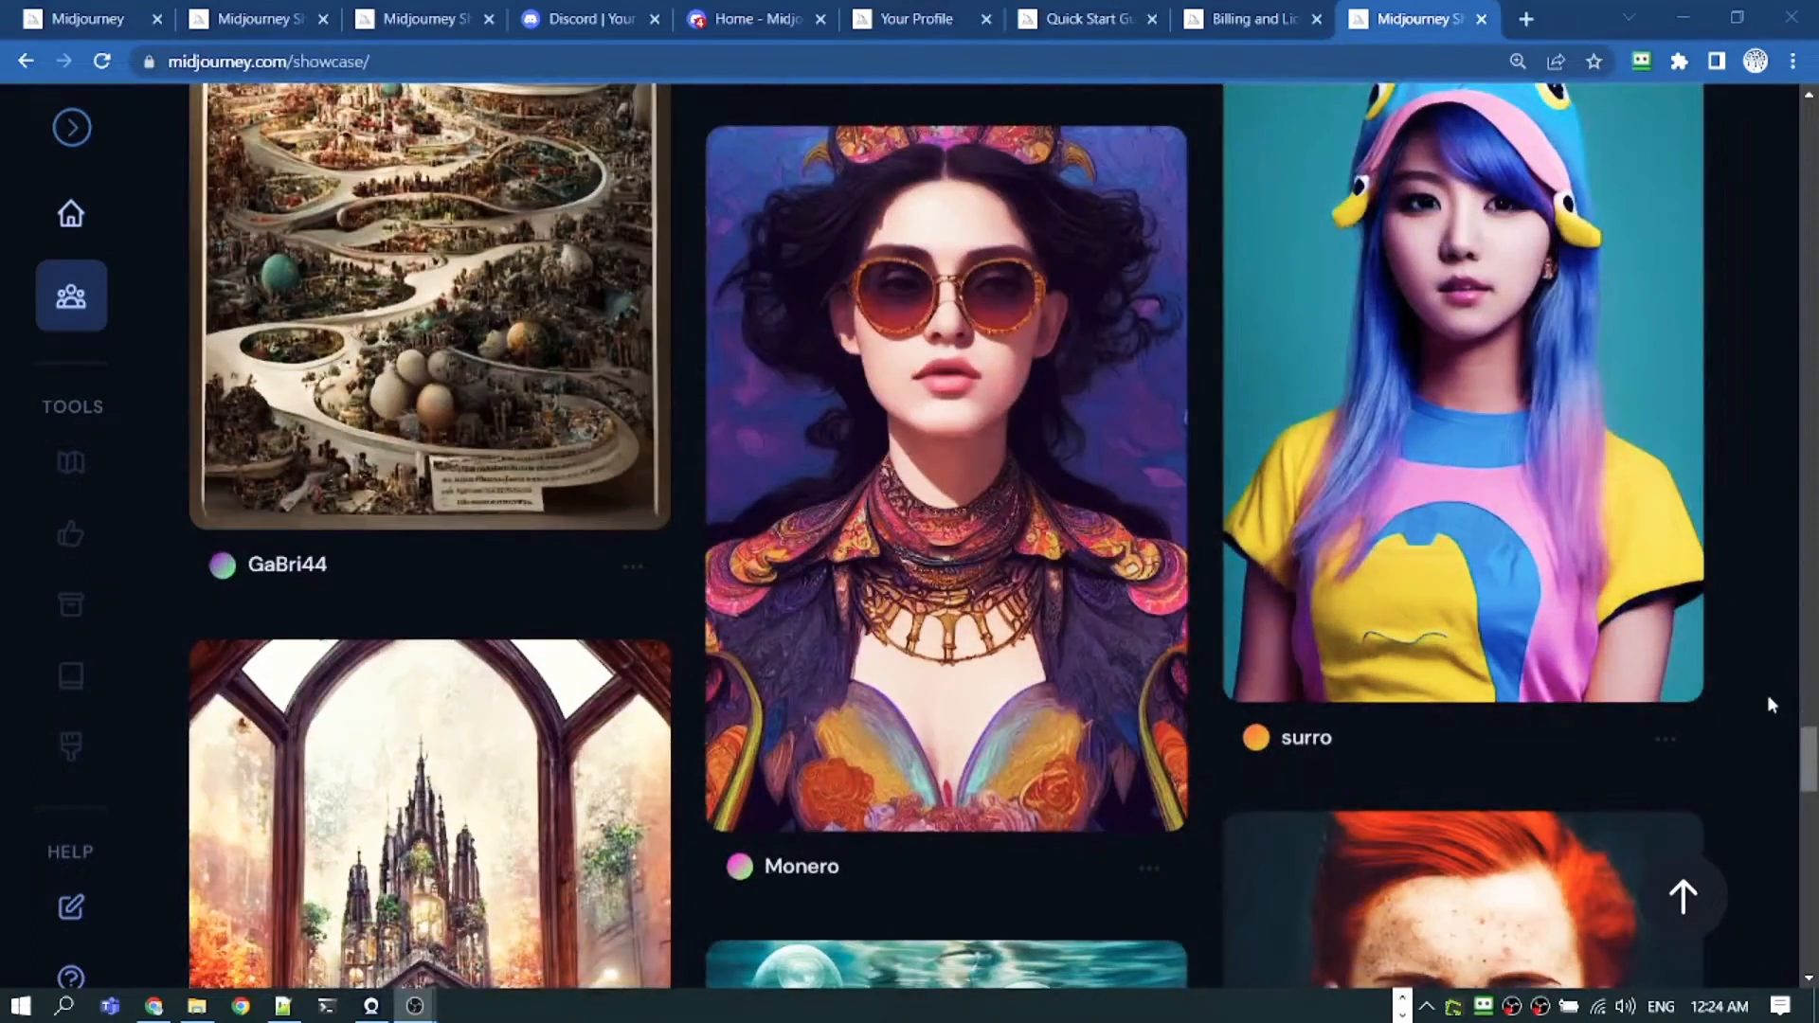
scroll(1770, 705, down, 4)
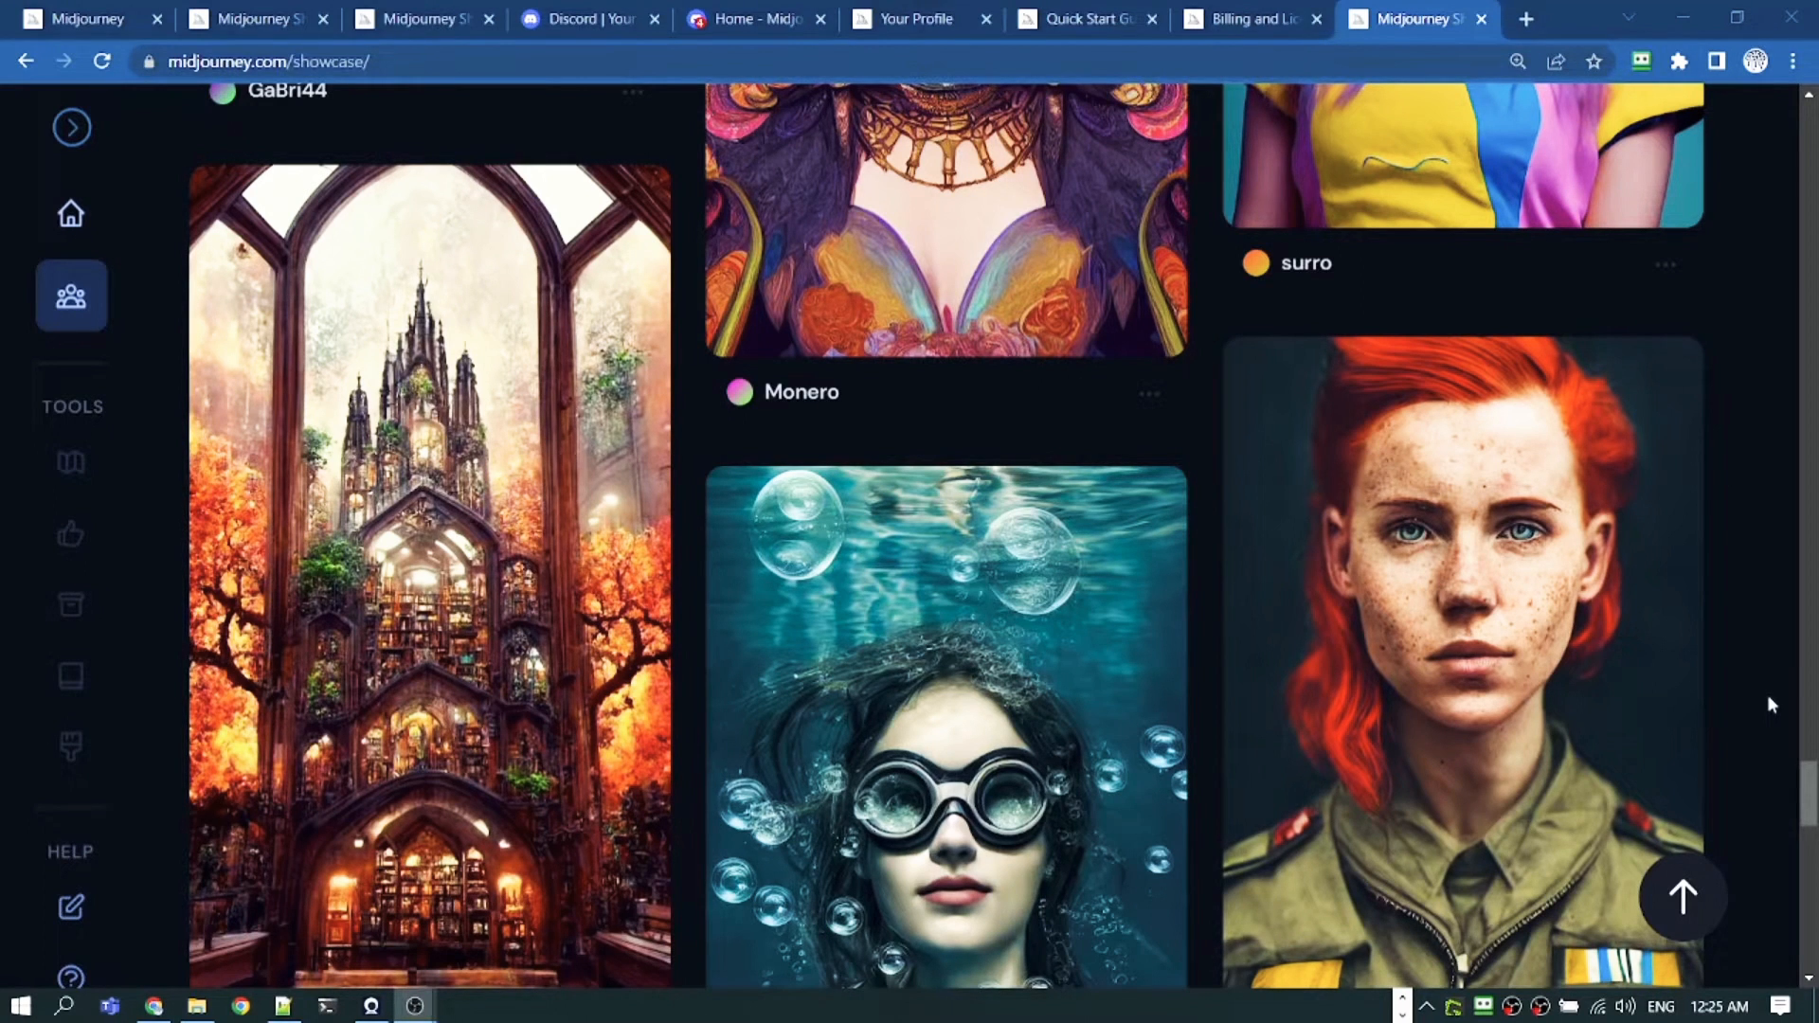
scroll(1766, 695, down, 3)
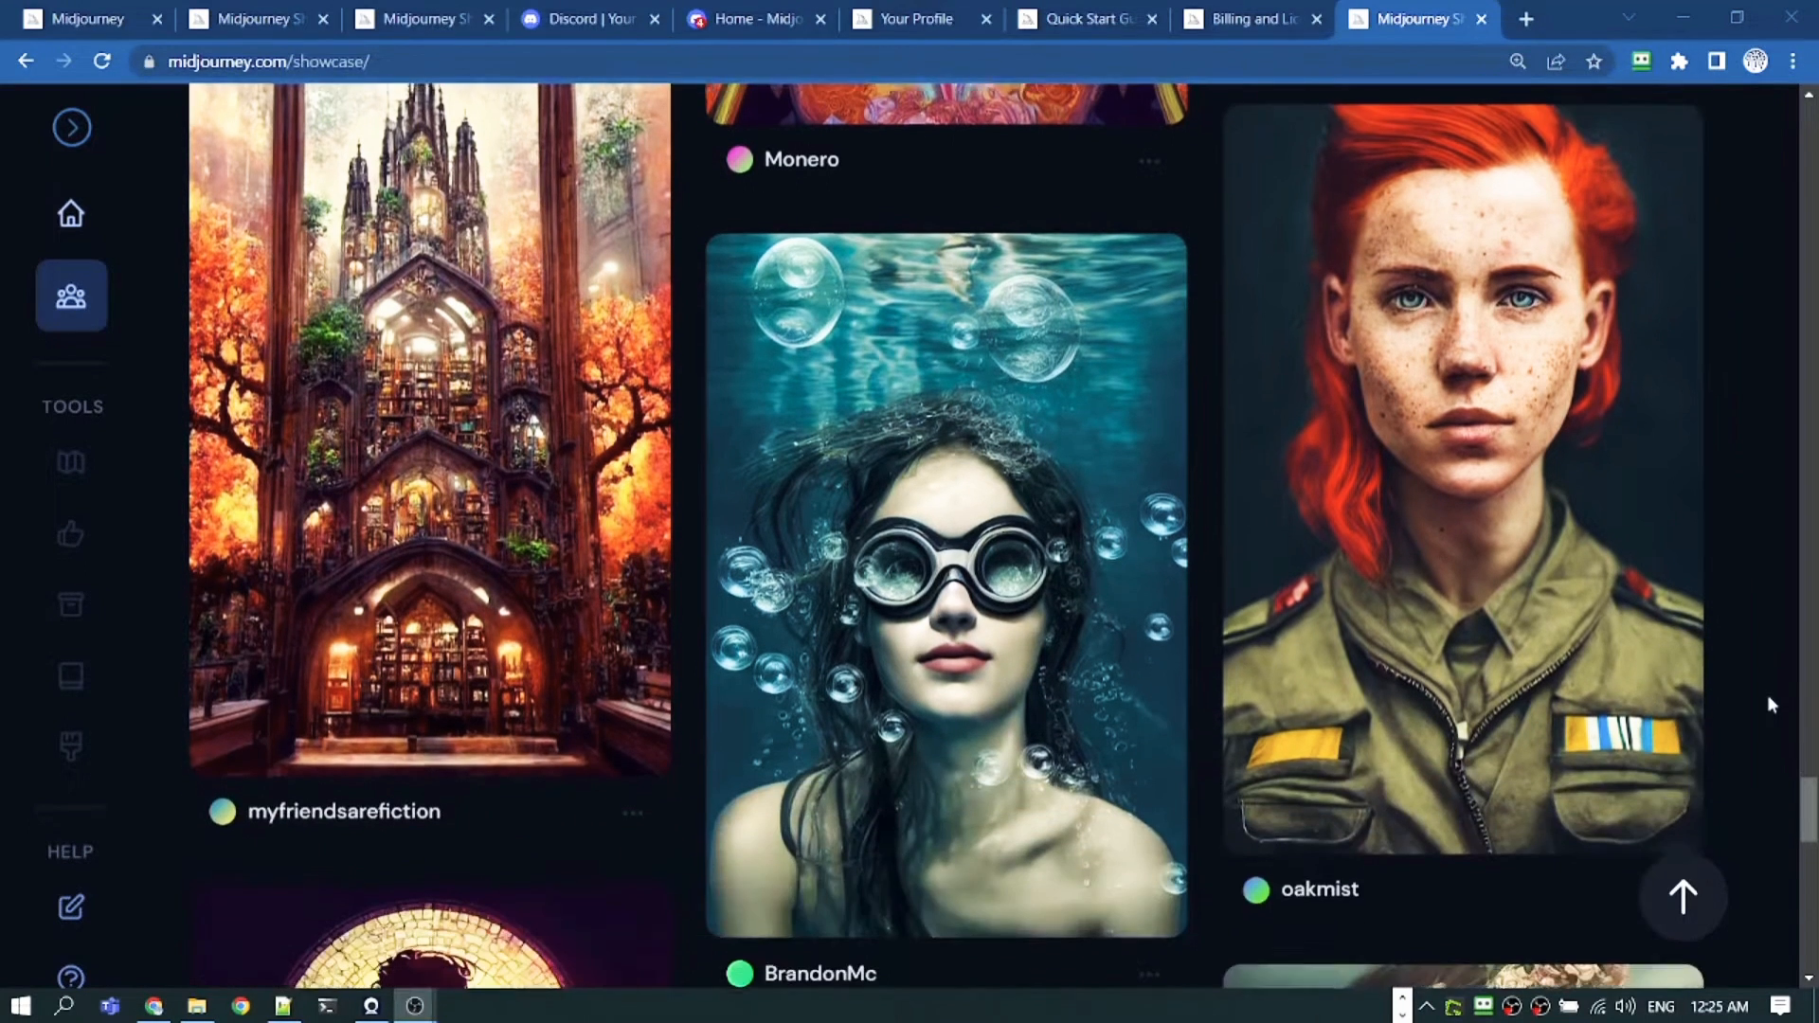
mouse_move(1566, 602)
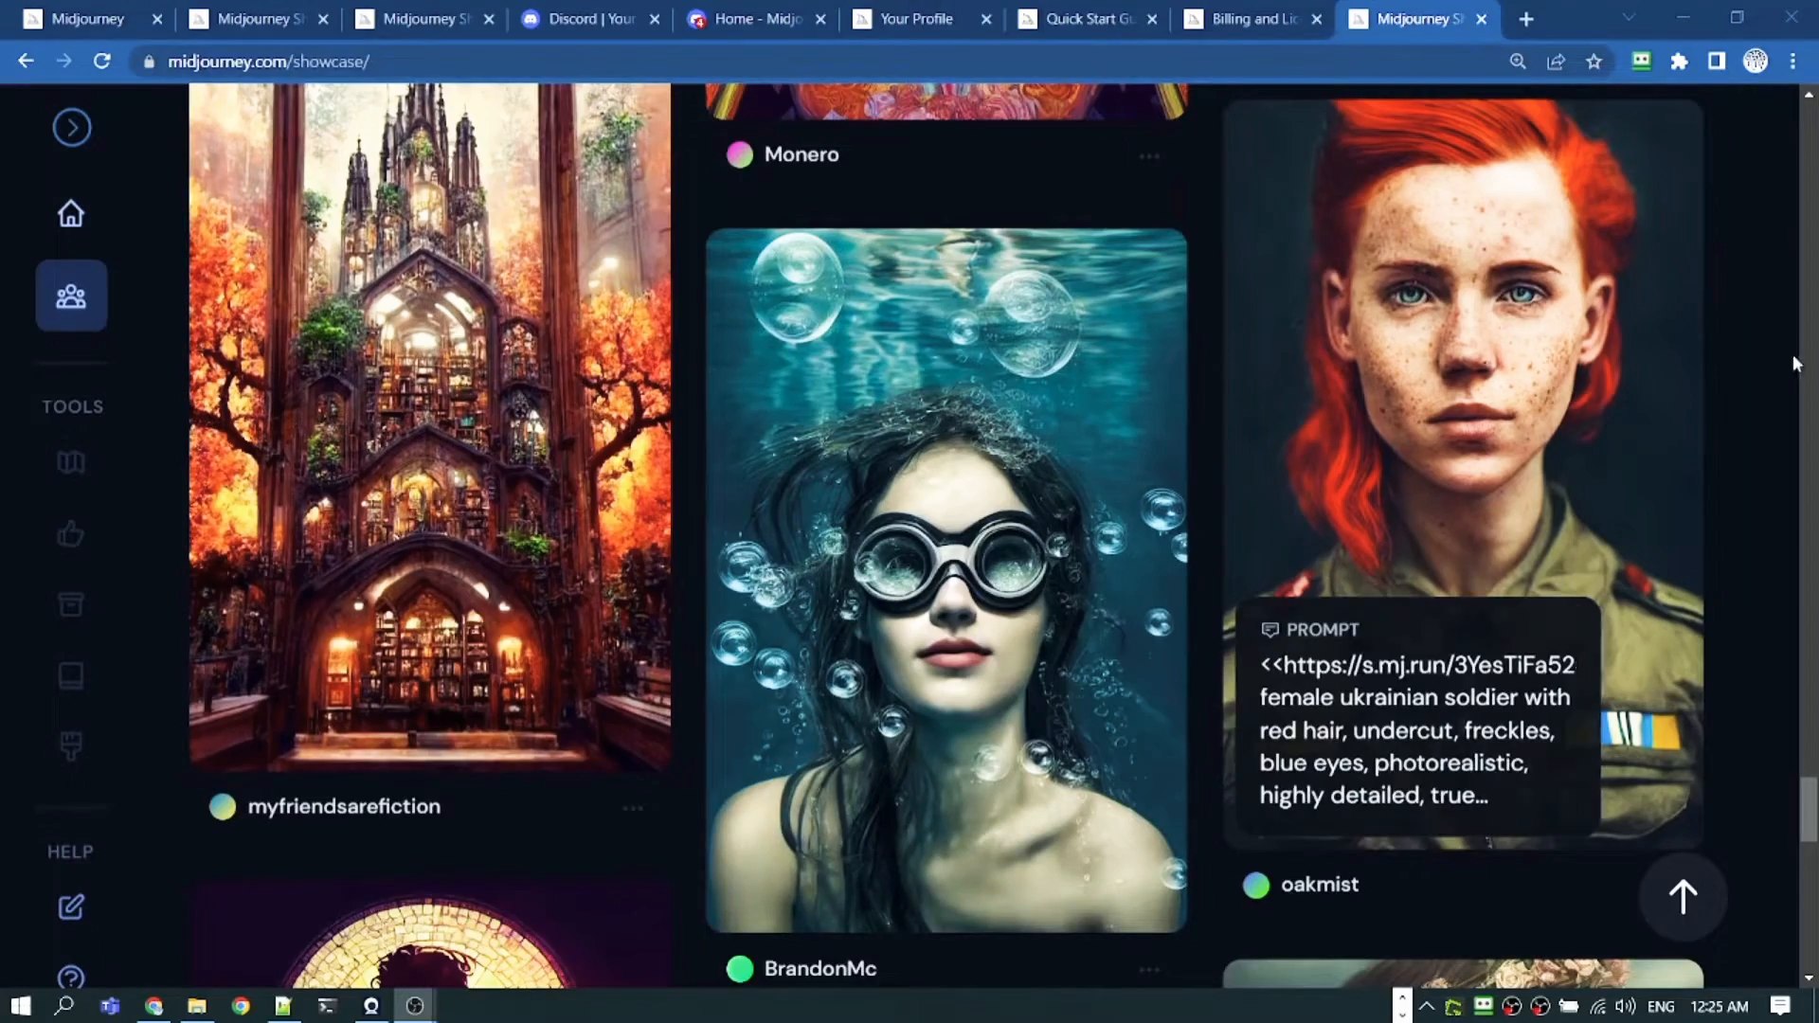
- View the Midjourney home page and the Discord website, and join the Midjourney beta from its home page
click(99, 13)
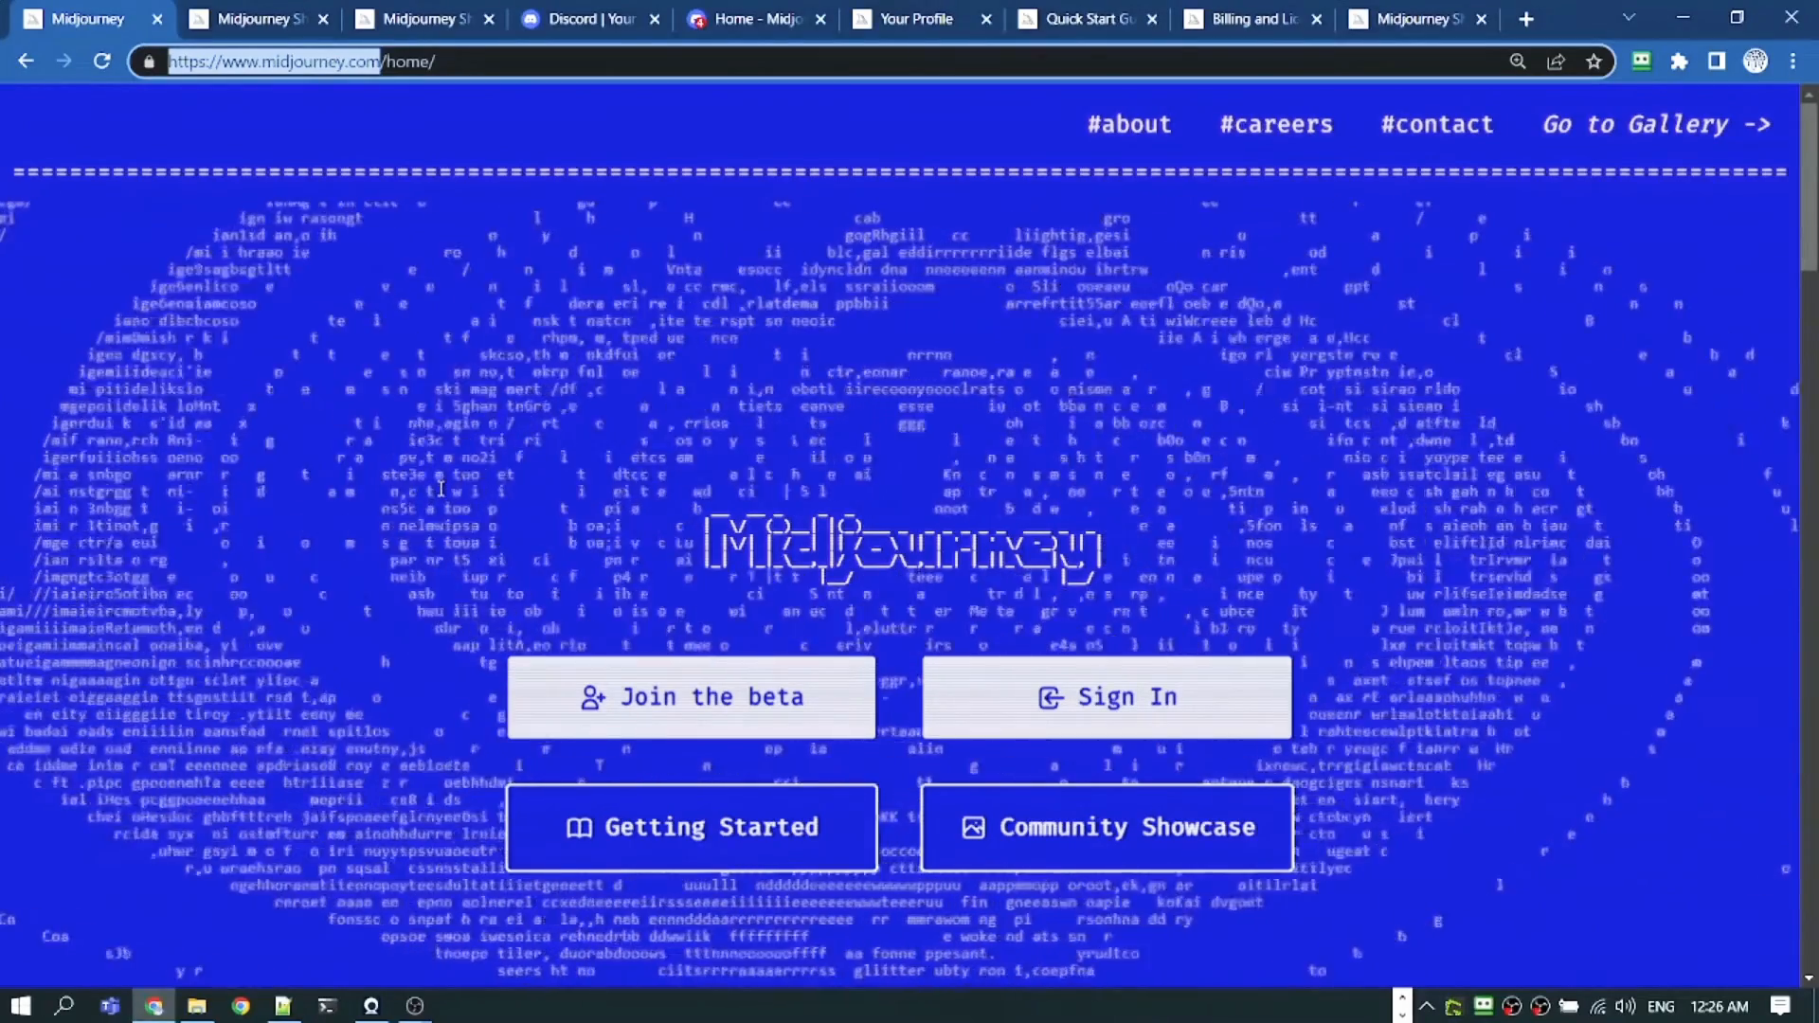
click(589, 21)
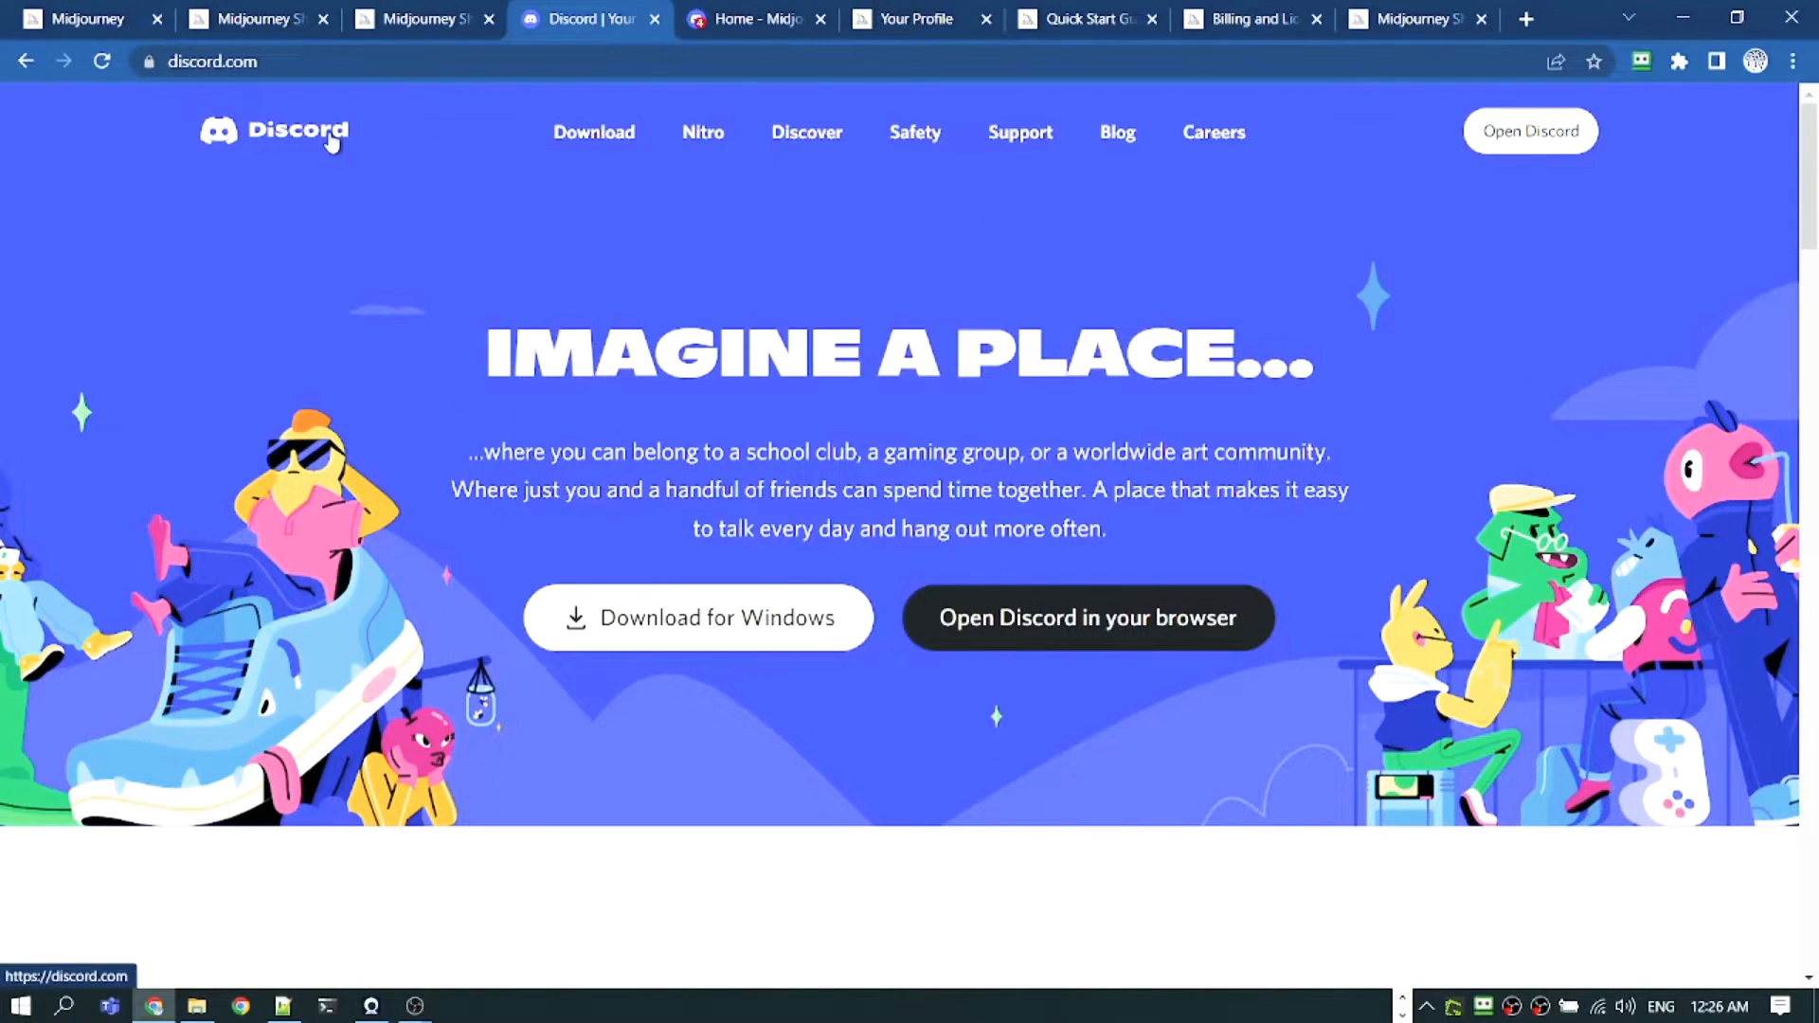
click(92, 21)
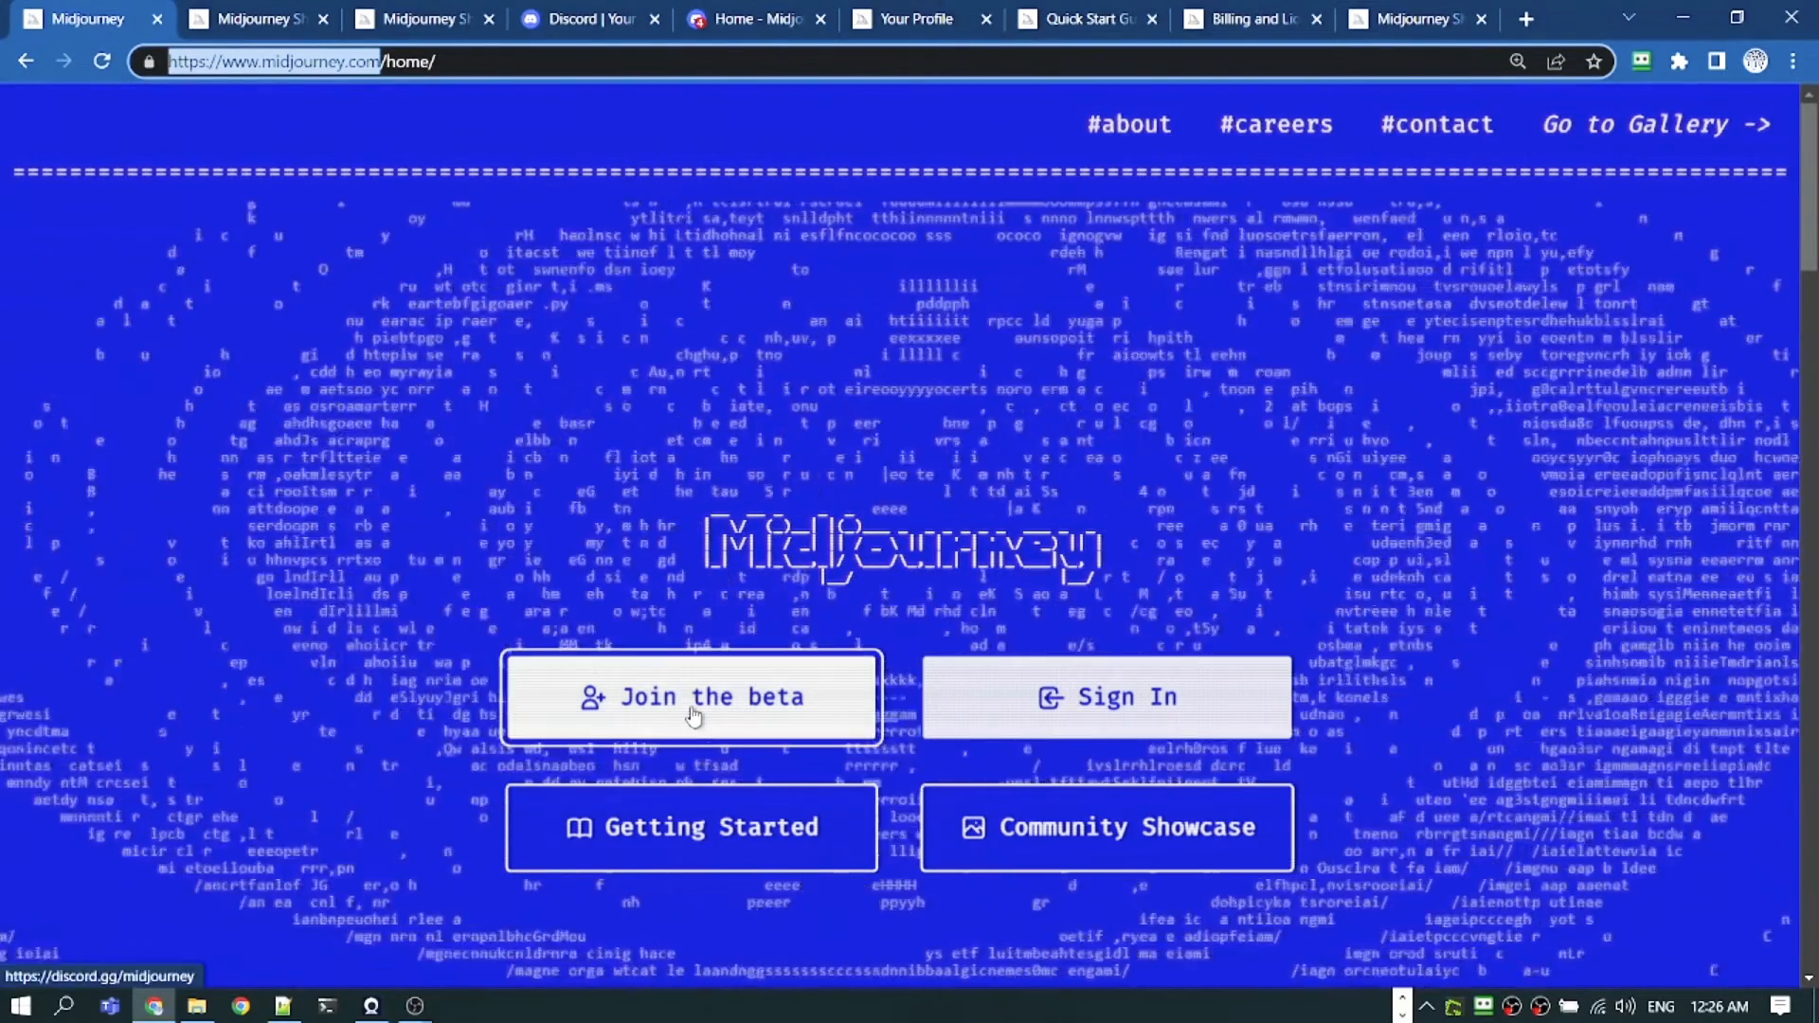
click(694, 717)
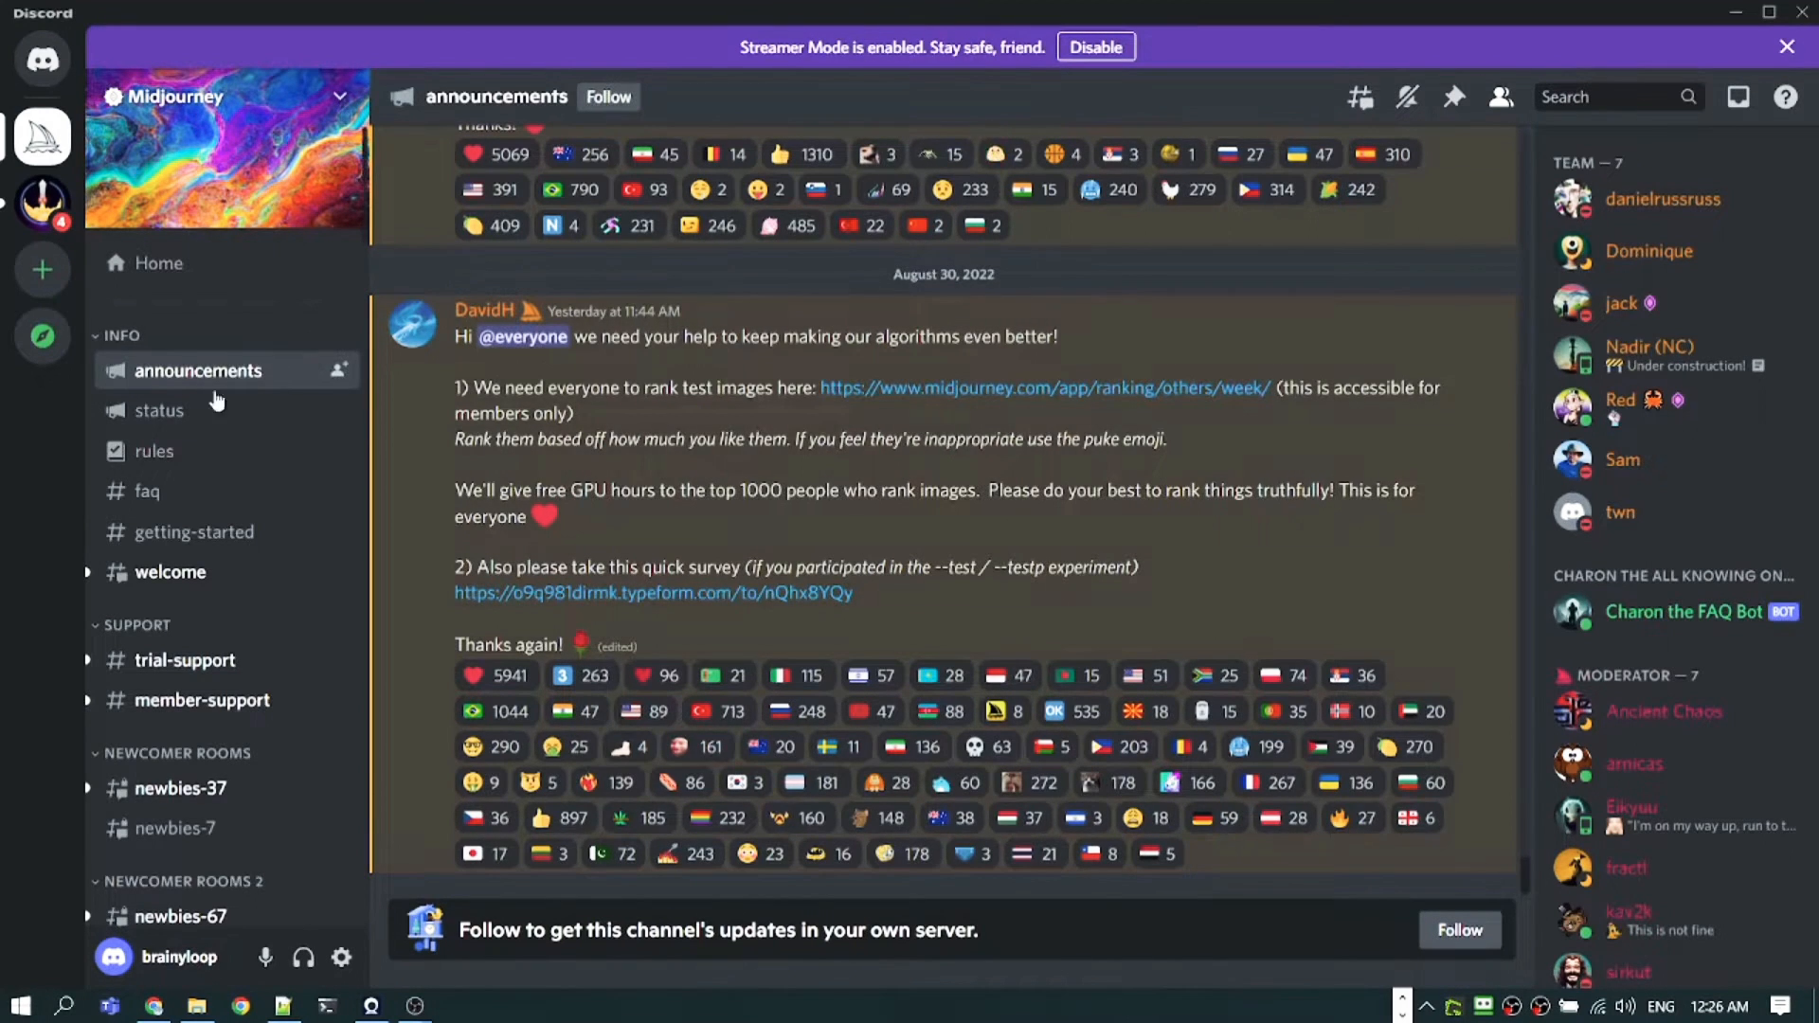
- Look through the Midjourney server's channel list, from the info channels to the themed image generation rooms
scroll(203, 614, down, 3)
scroll(203, 614, down, 3)
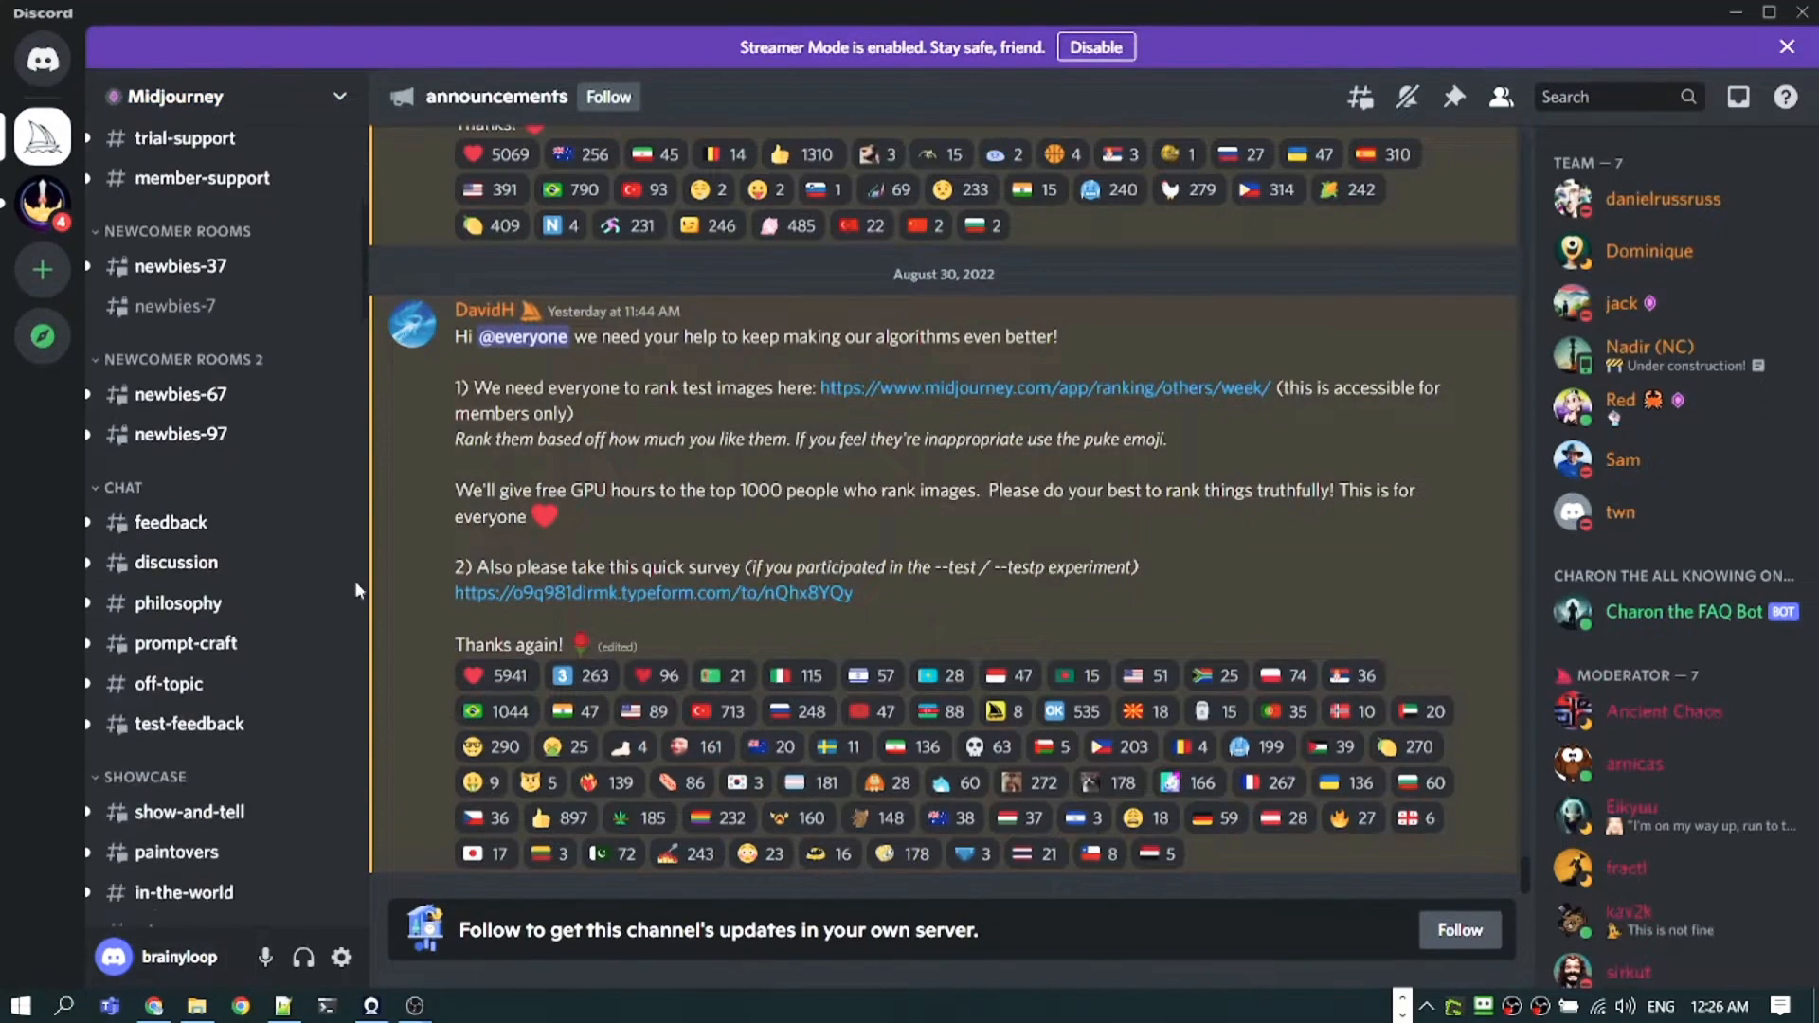
scroll(358, 590, down, 1)
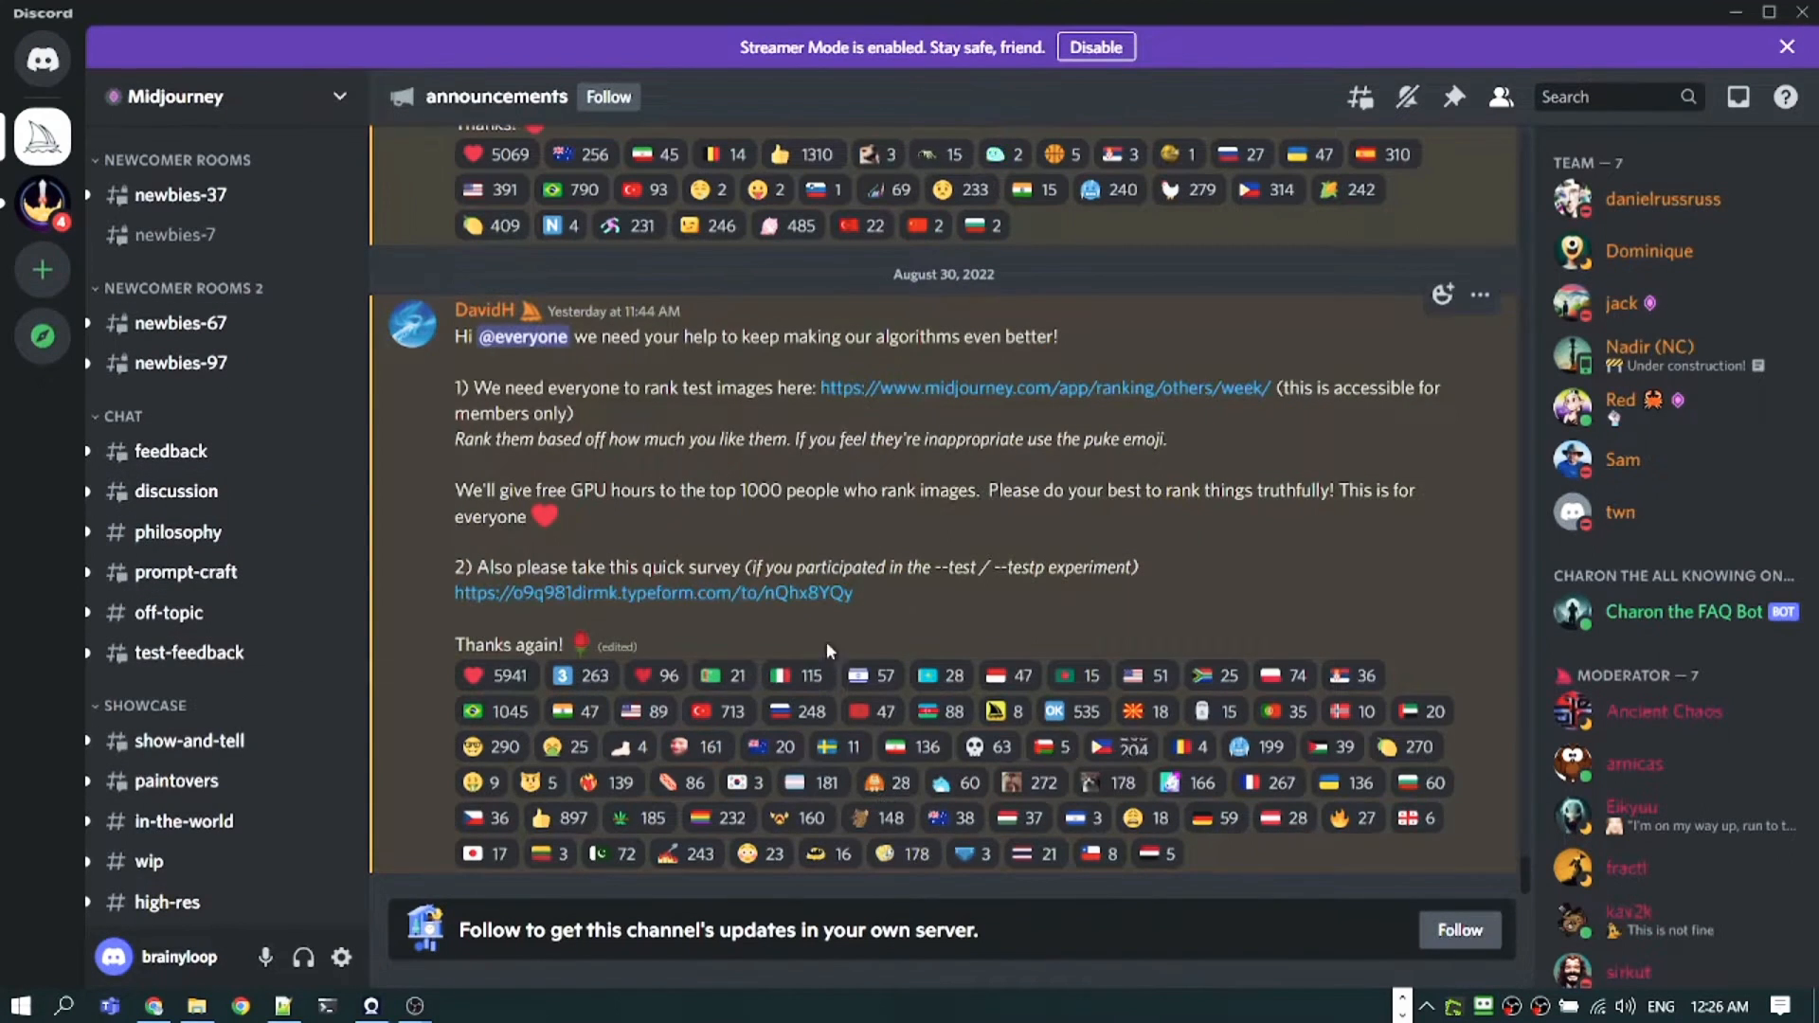
scroll(286, 717, down, 7)
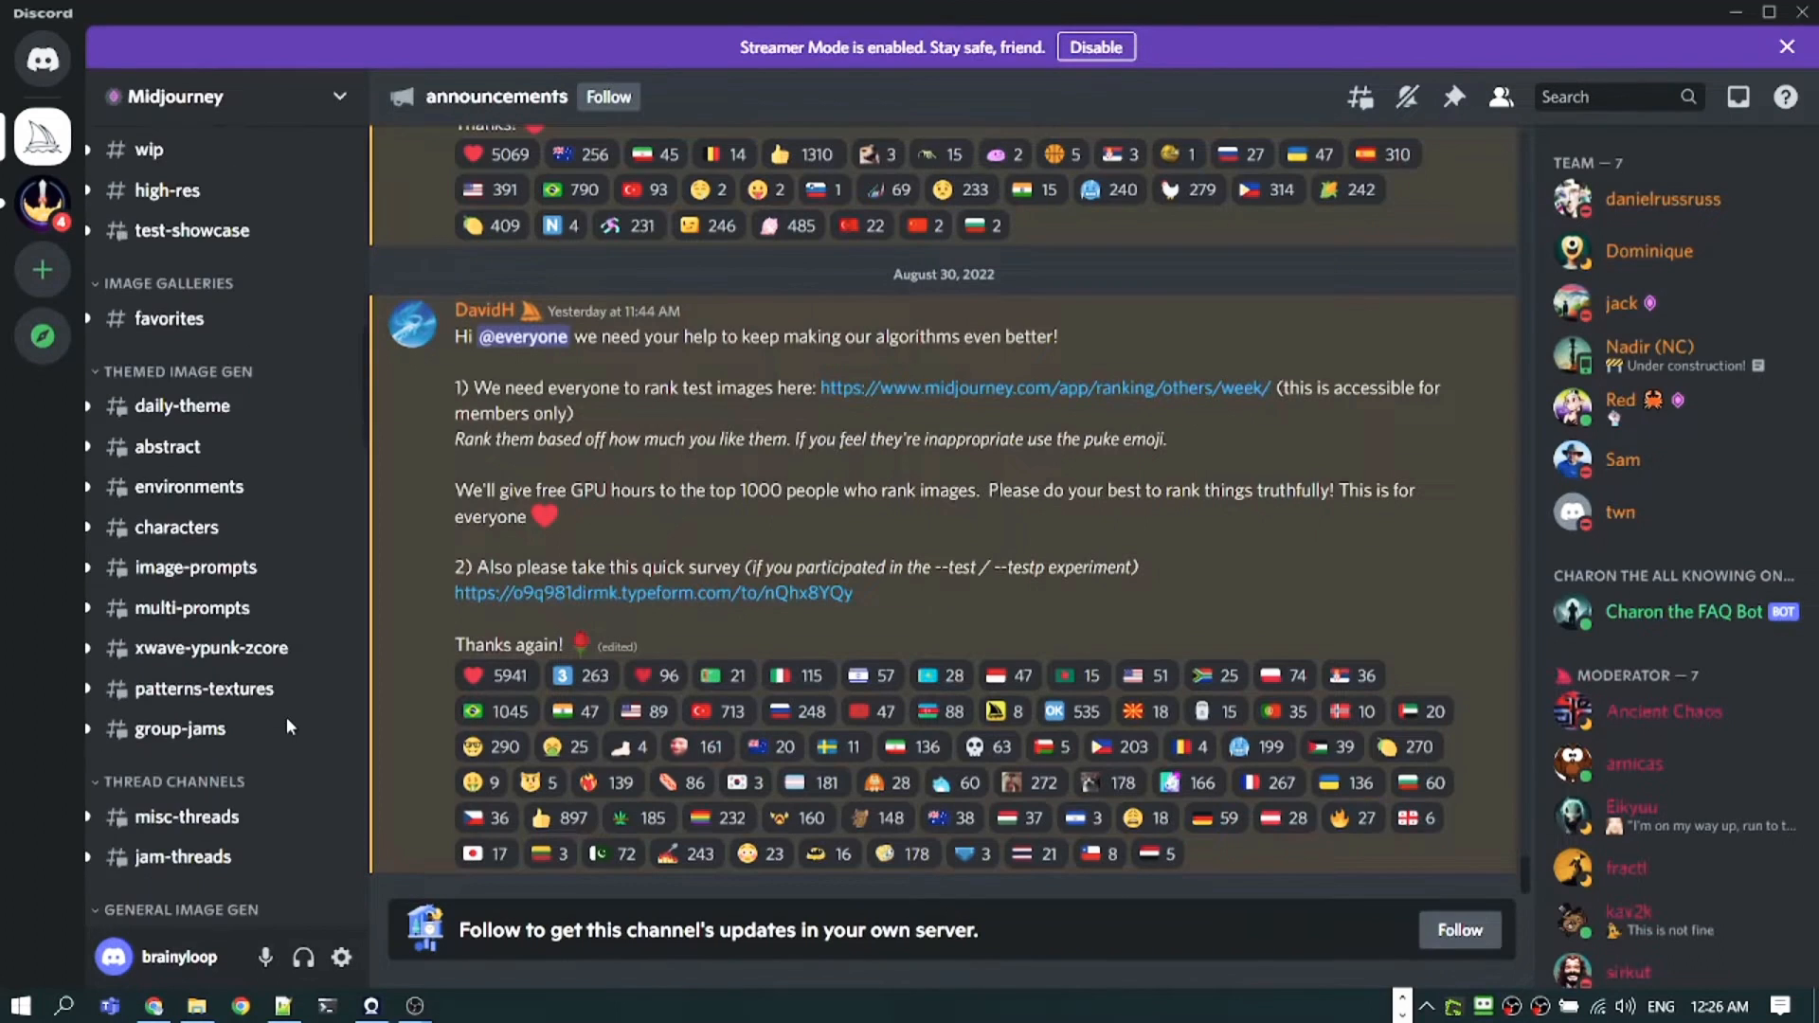
scroll(286, 716, up, 10)
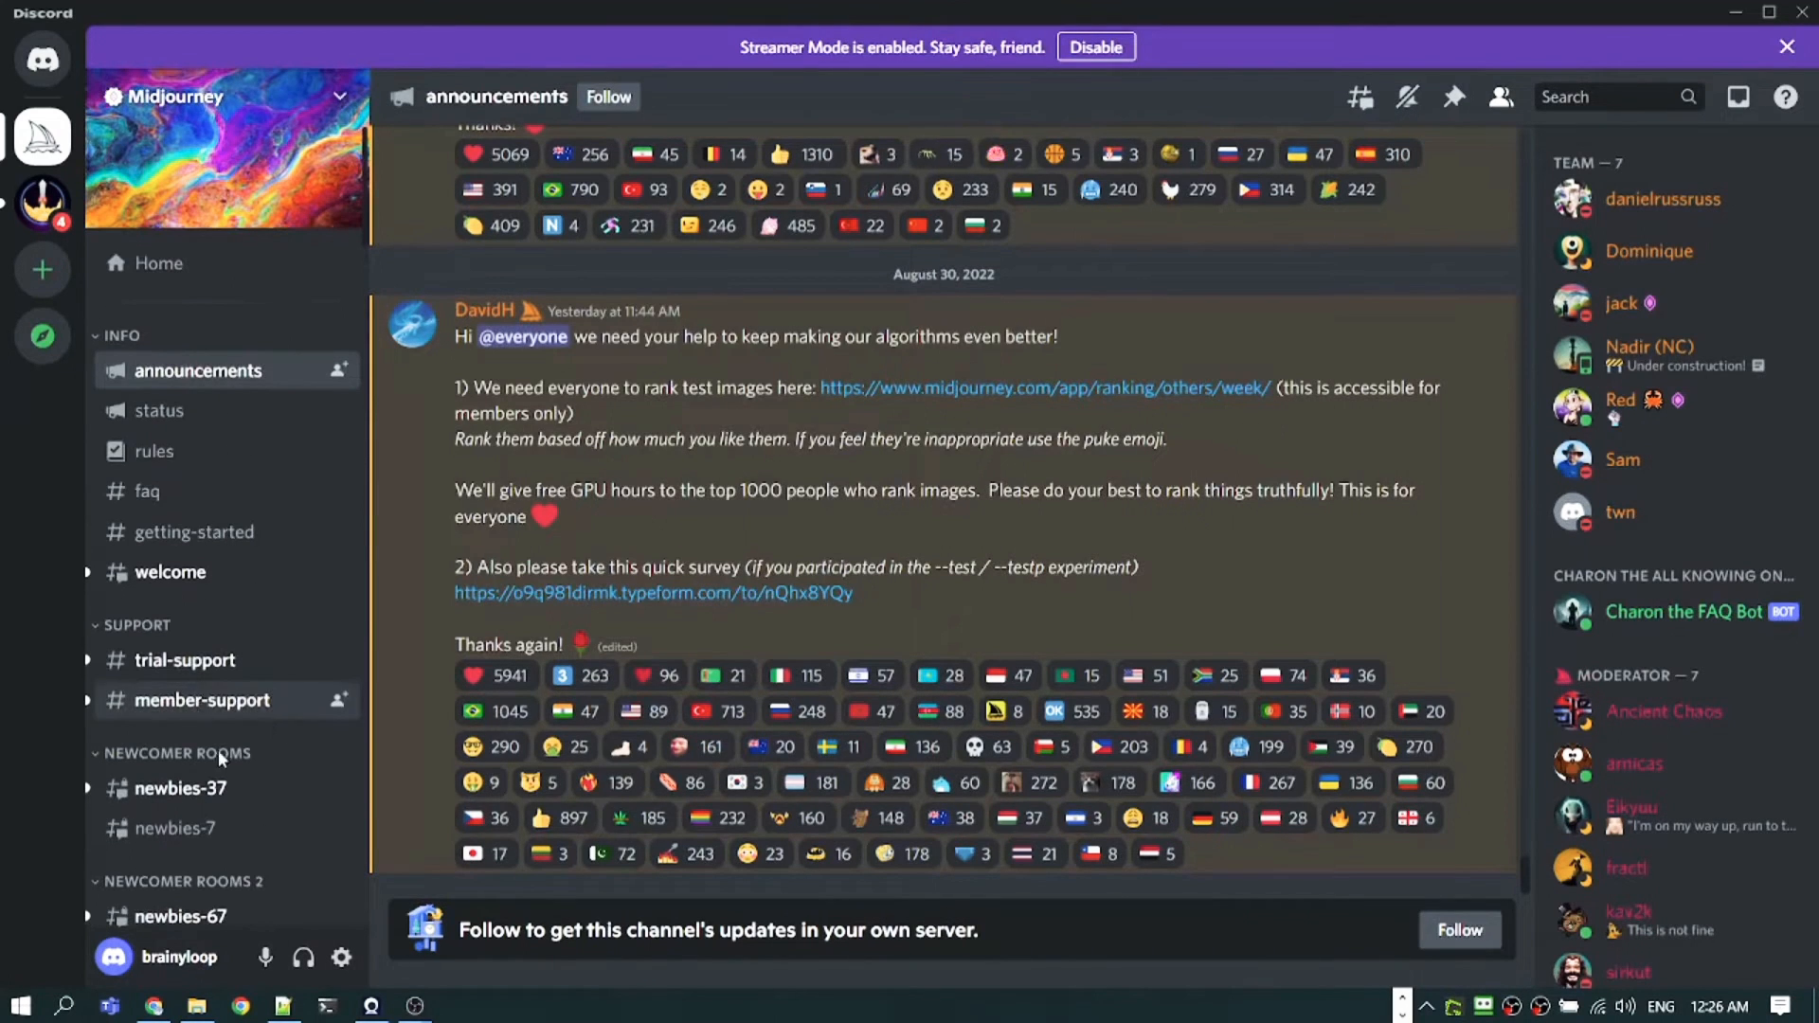
- Open the newbies-37 channel in the Newcomer Rooms group
scroll(220, 758, down, 2)
mouse_move(220, 684)
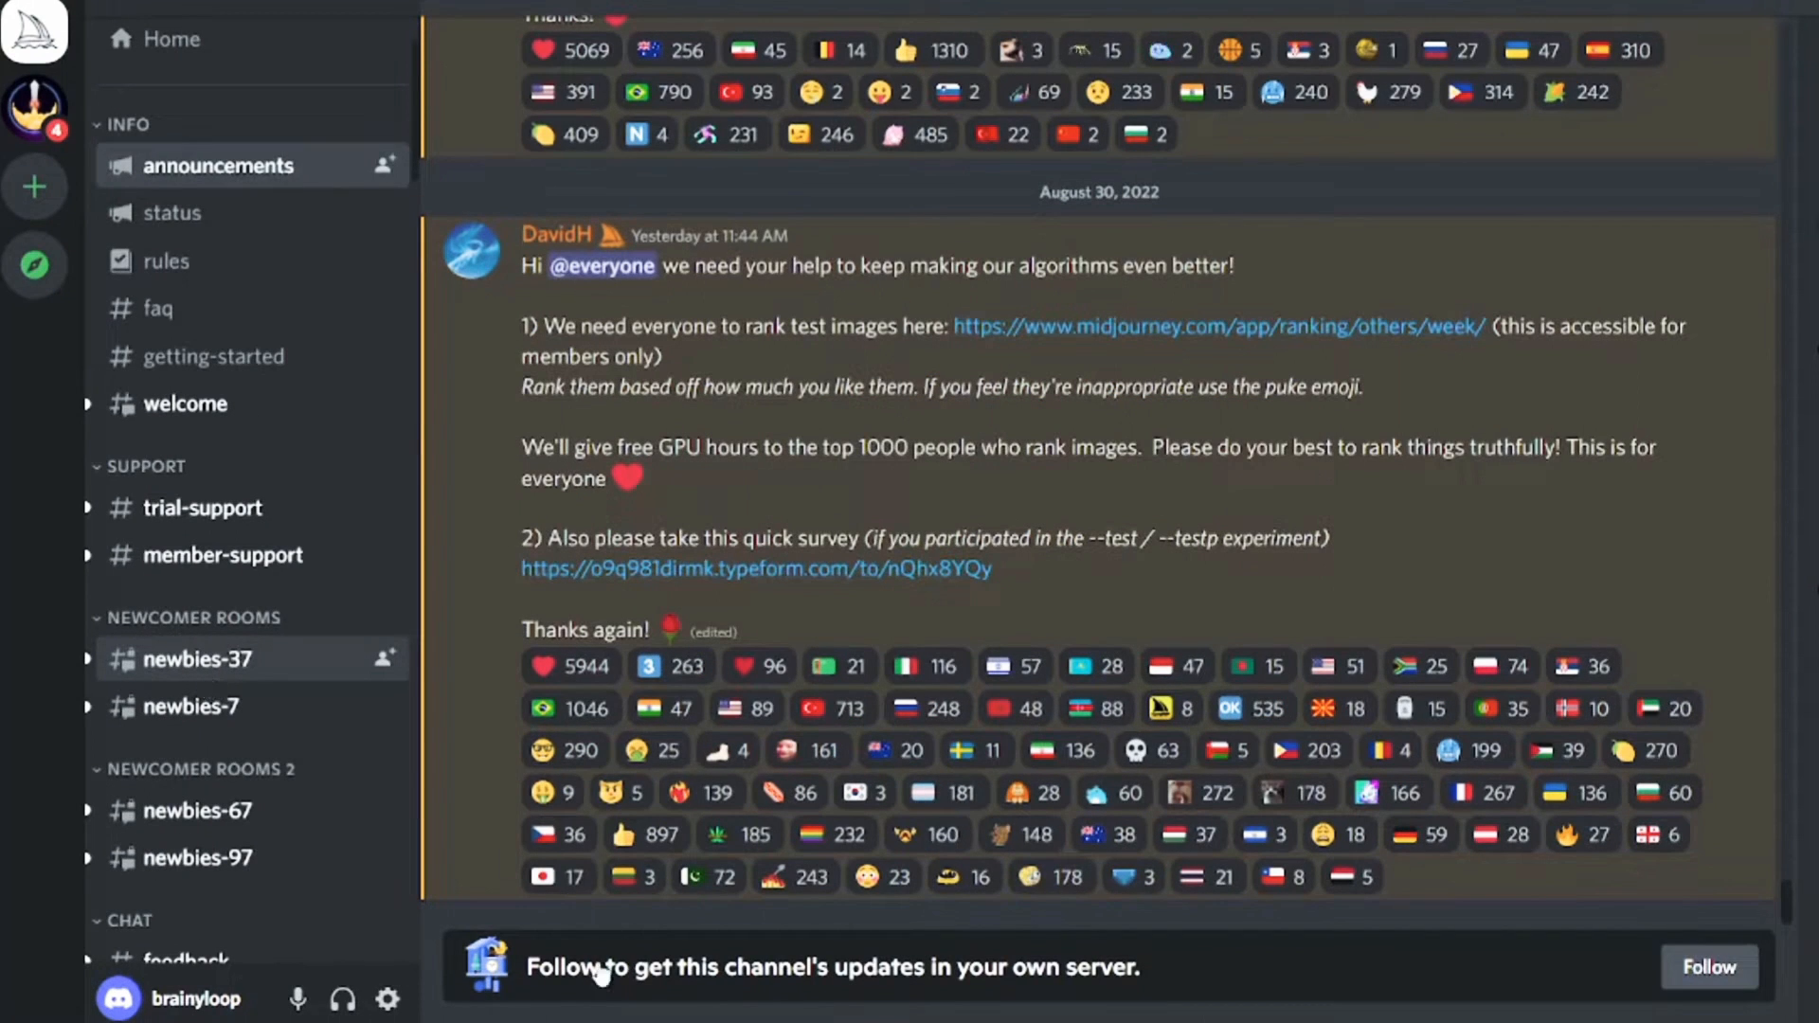
click(191, 666)
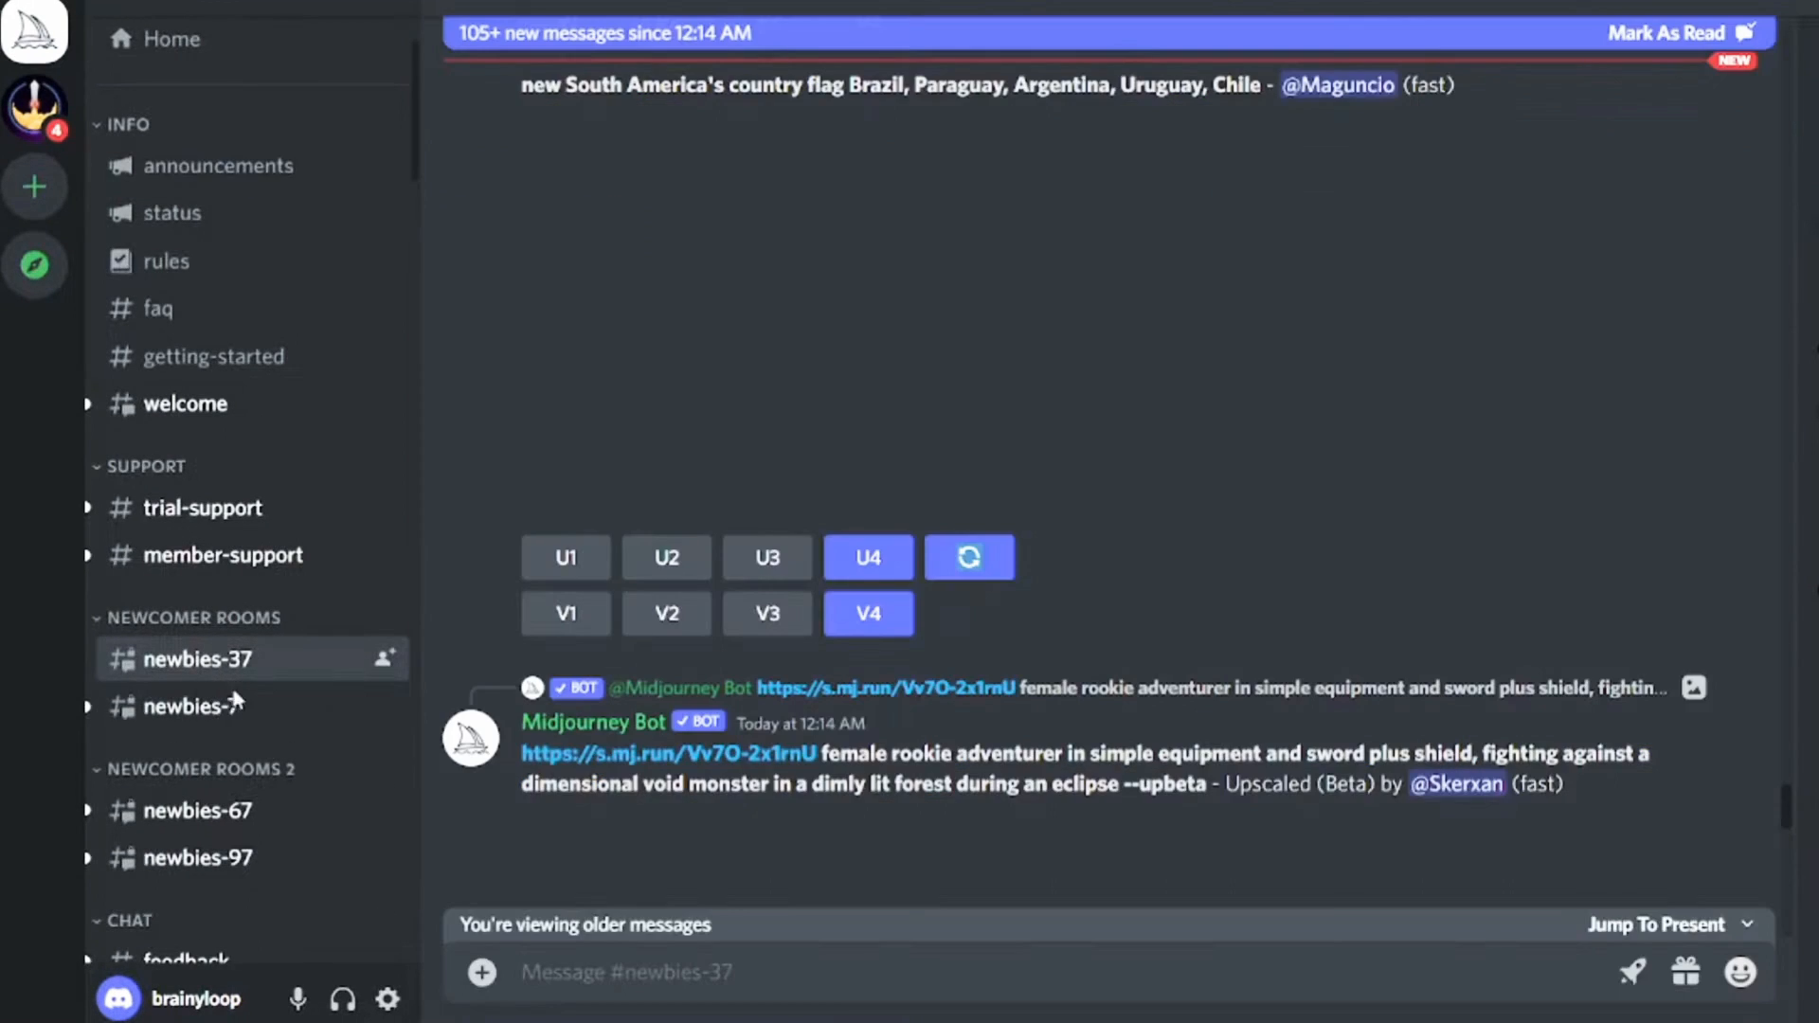
mouse_move(394, 698)
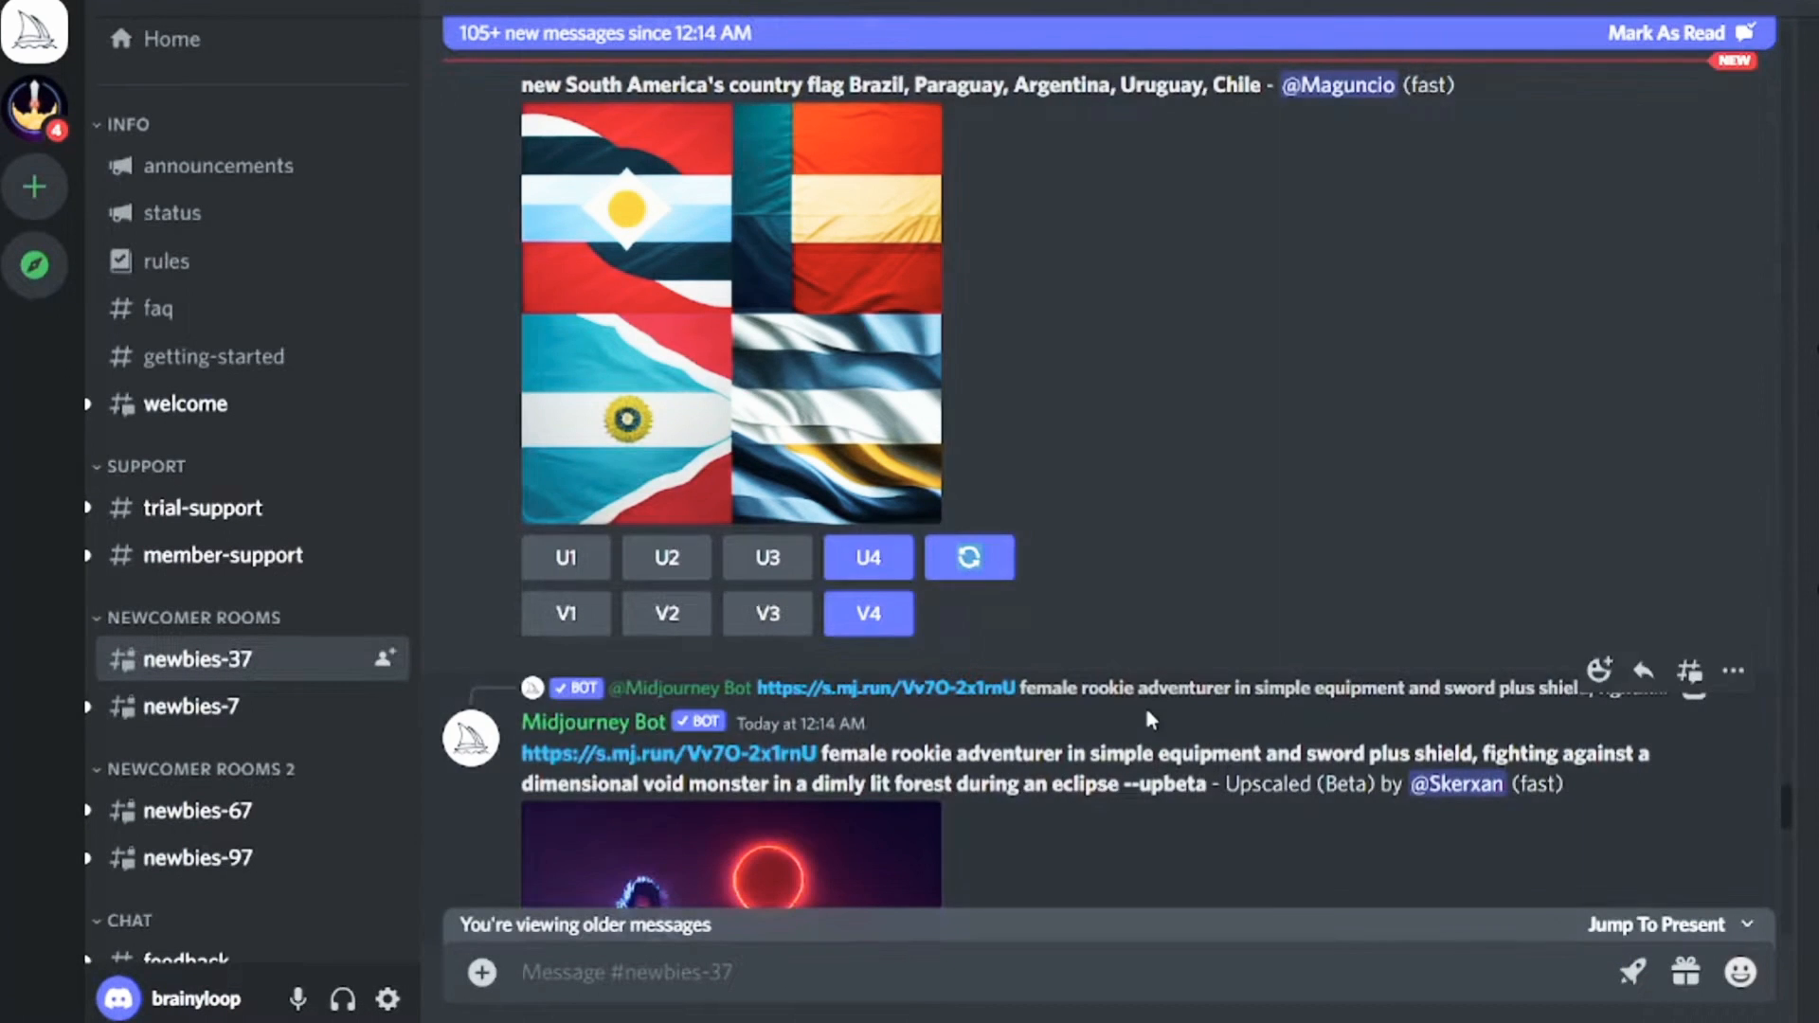
- Examine the prompts and generated images that other members posted in the newbies-37 channel
scroll(1148, 713, down, 4)
scroll(1148, 713, down, 3)
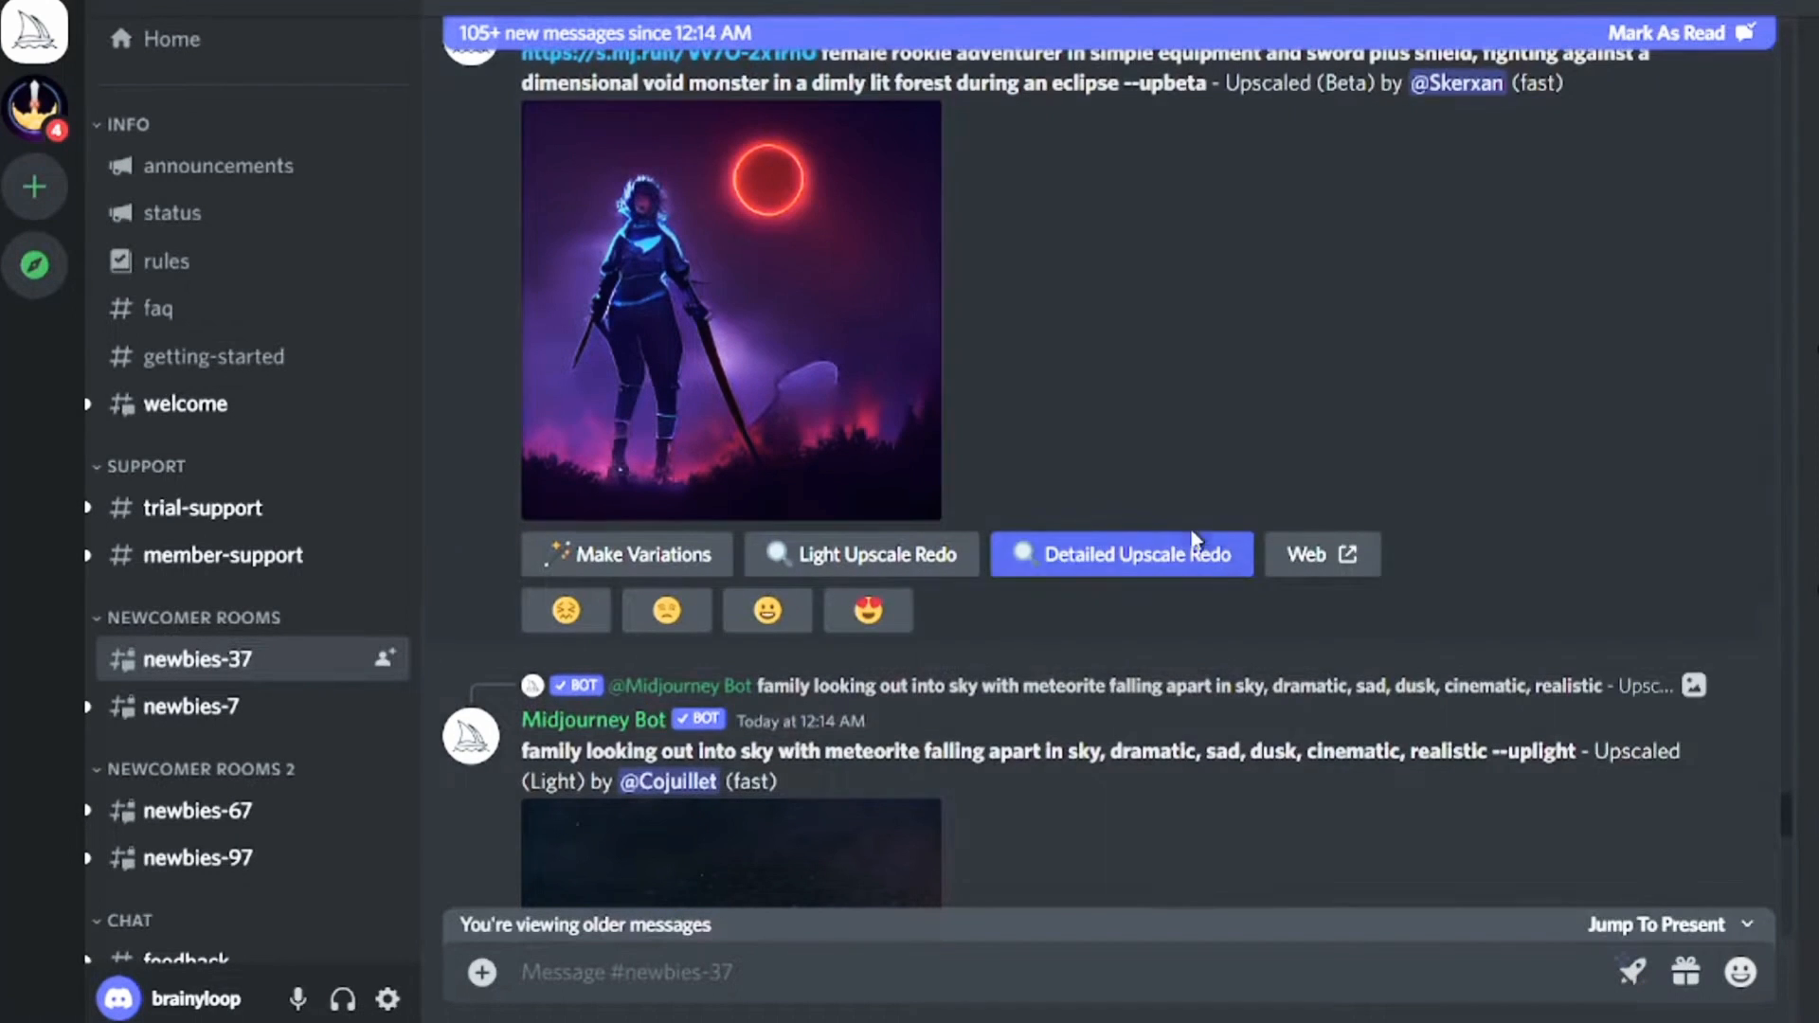
scroll(1219, 575, down, 6)
scroll(1223, 582, down, 7)
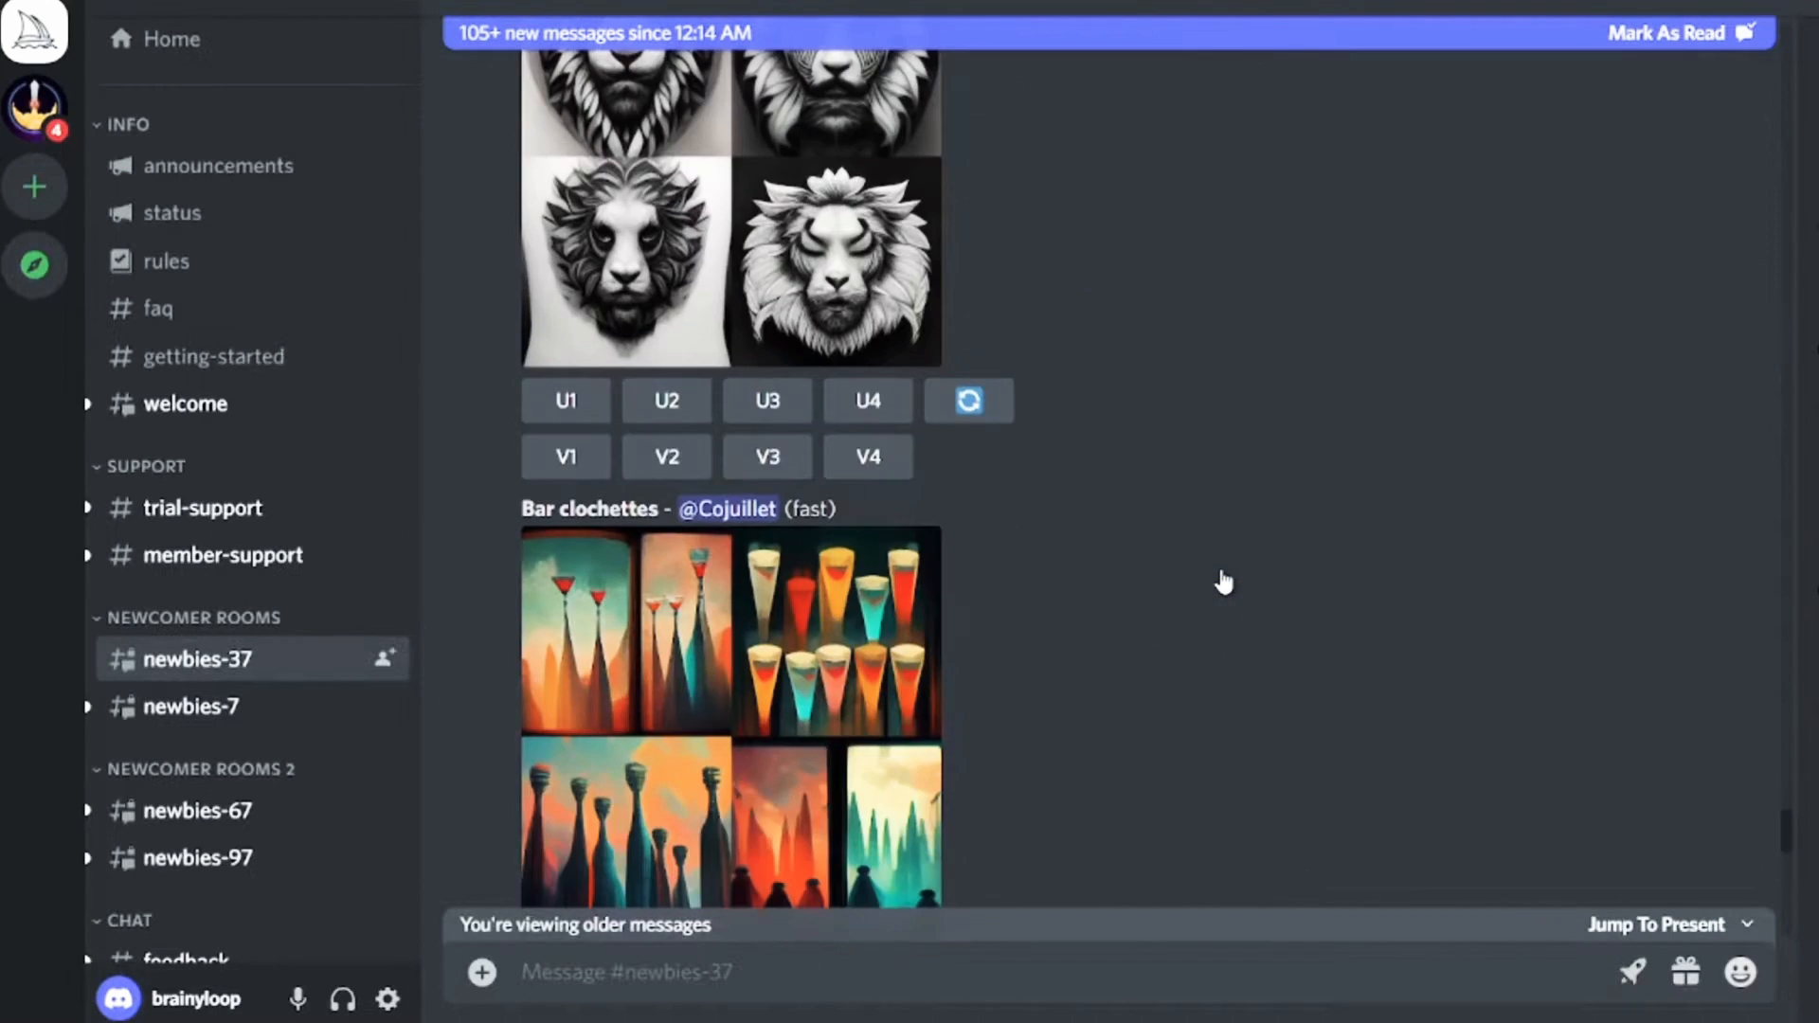
scroll(1223, 582, down, 10)
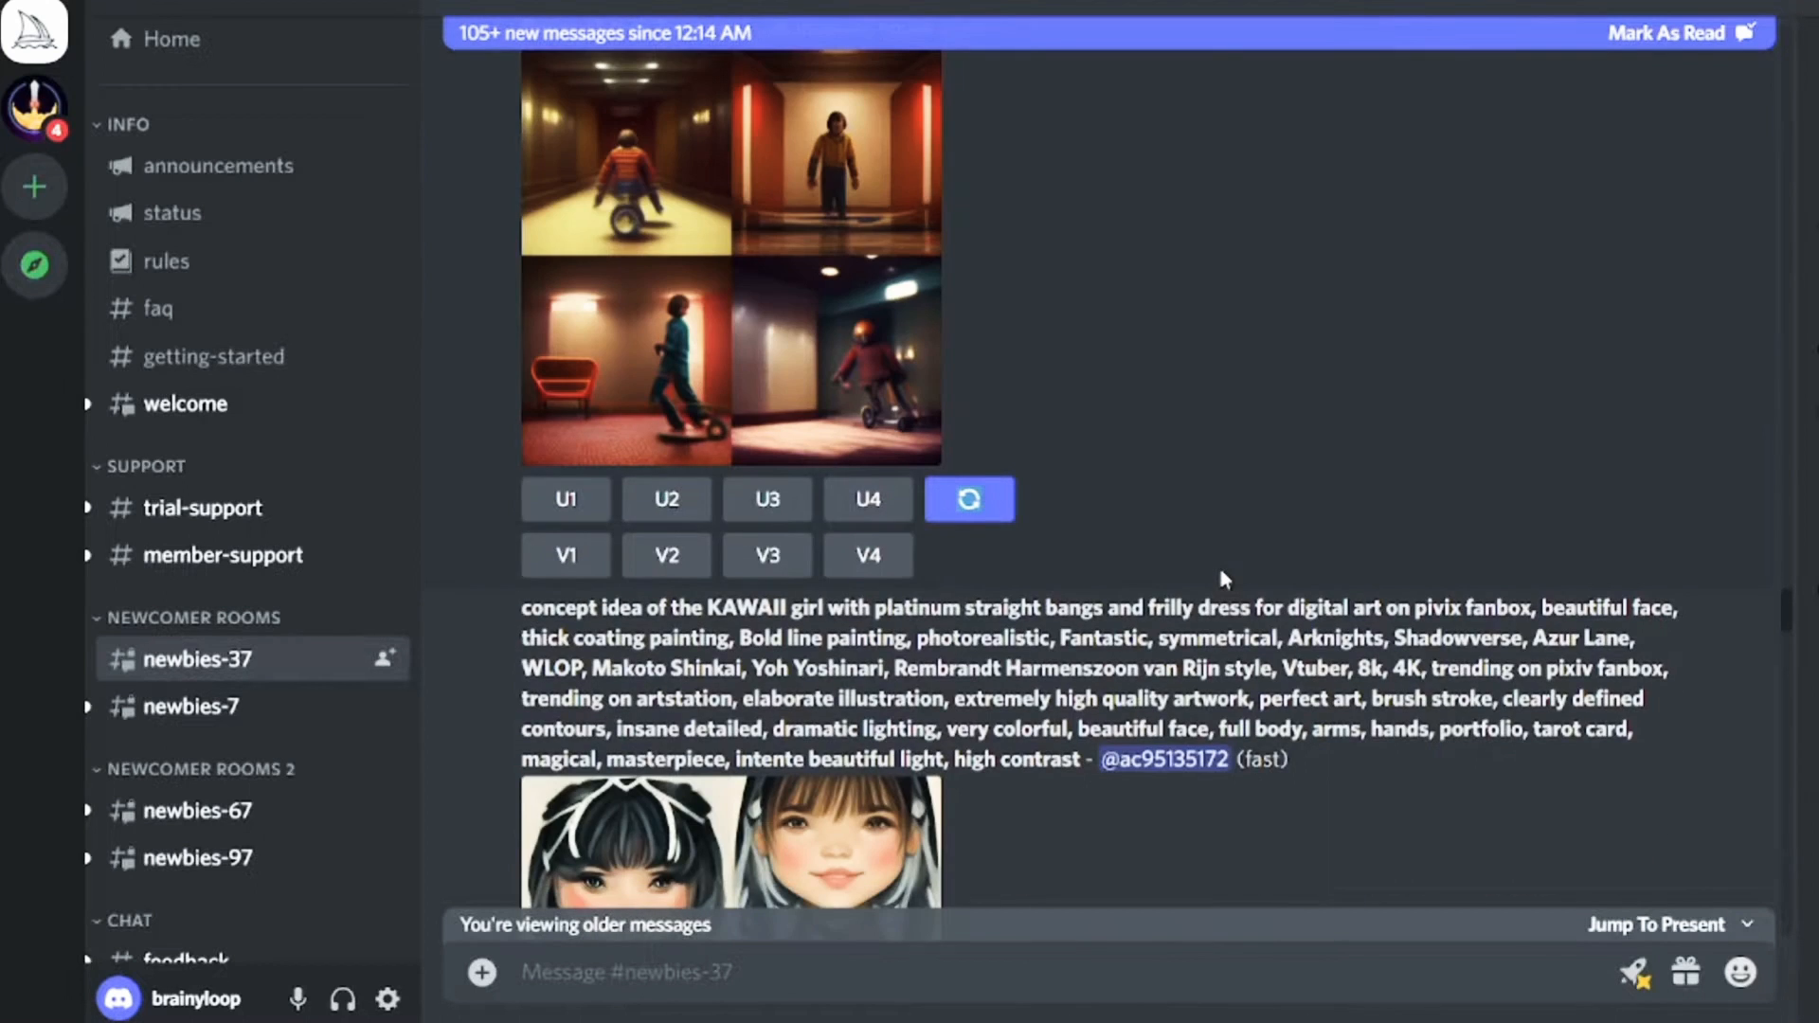
scroll(1224, 580, down, 3)
scroll(1222, 578, down, 2)
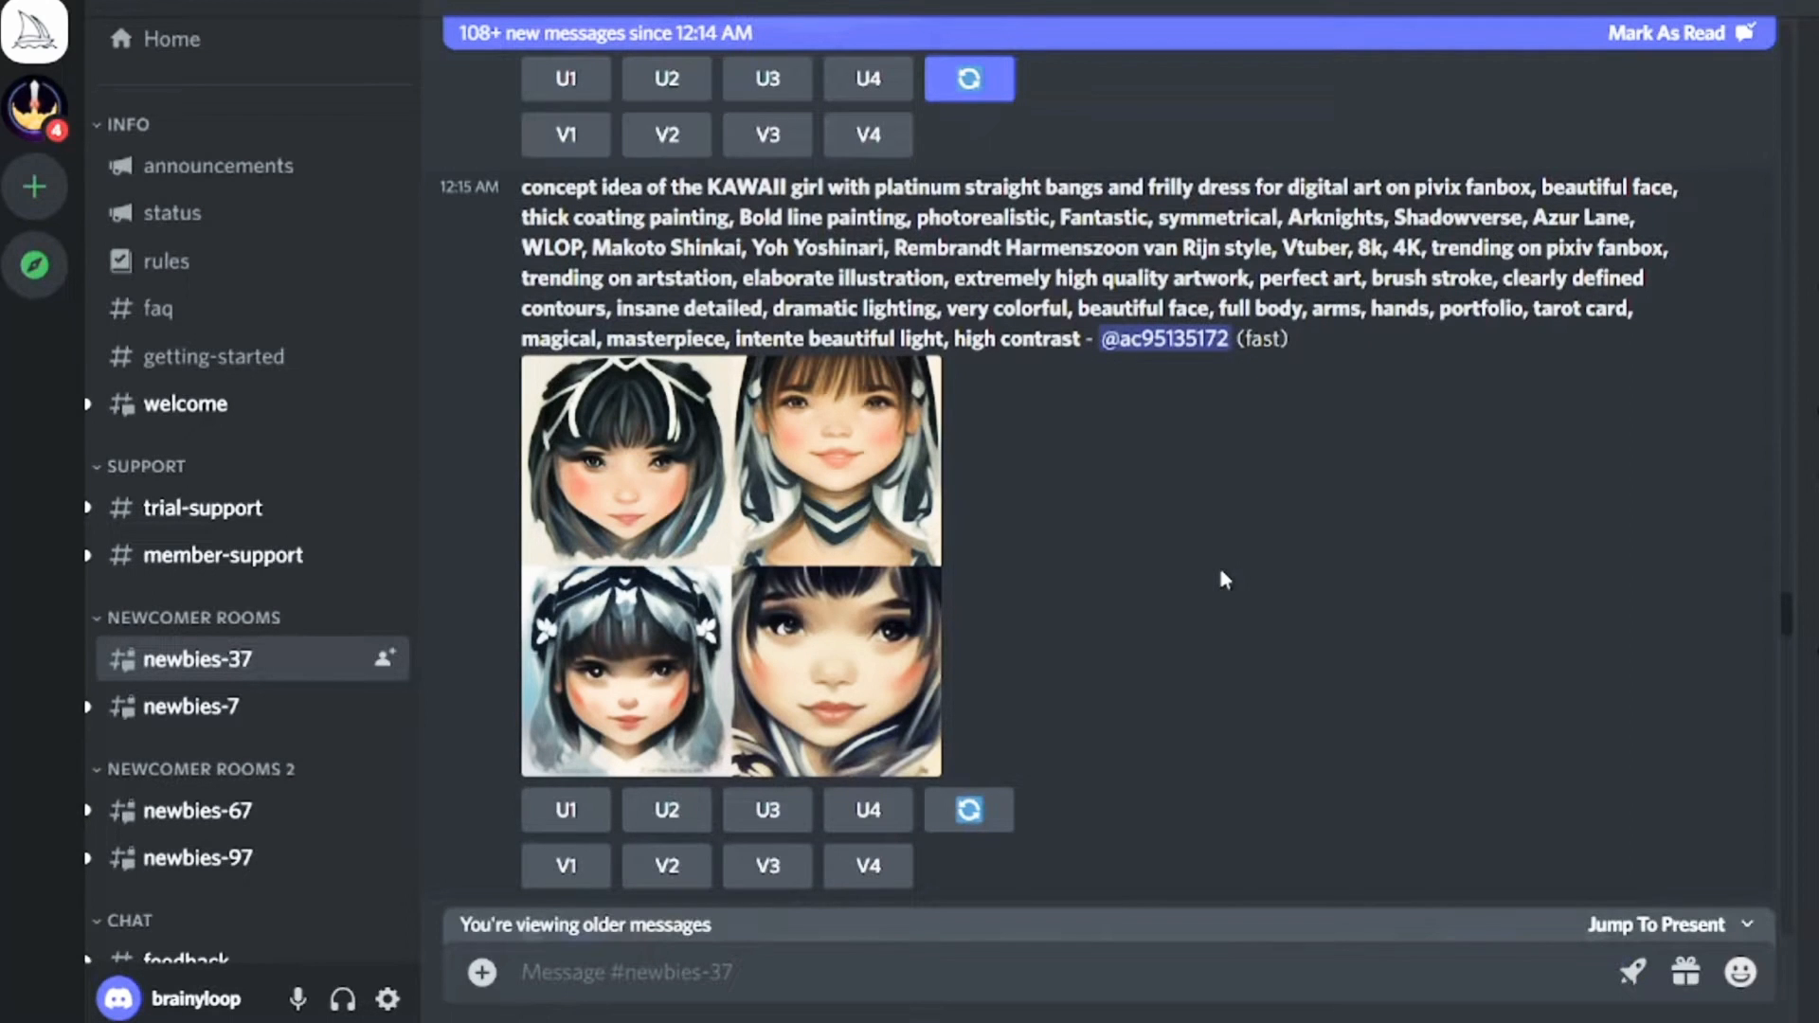
scroll(1208, 580, down, 8)
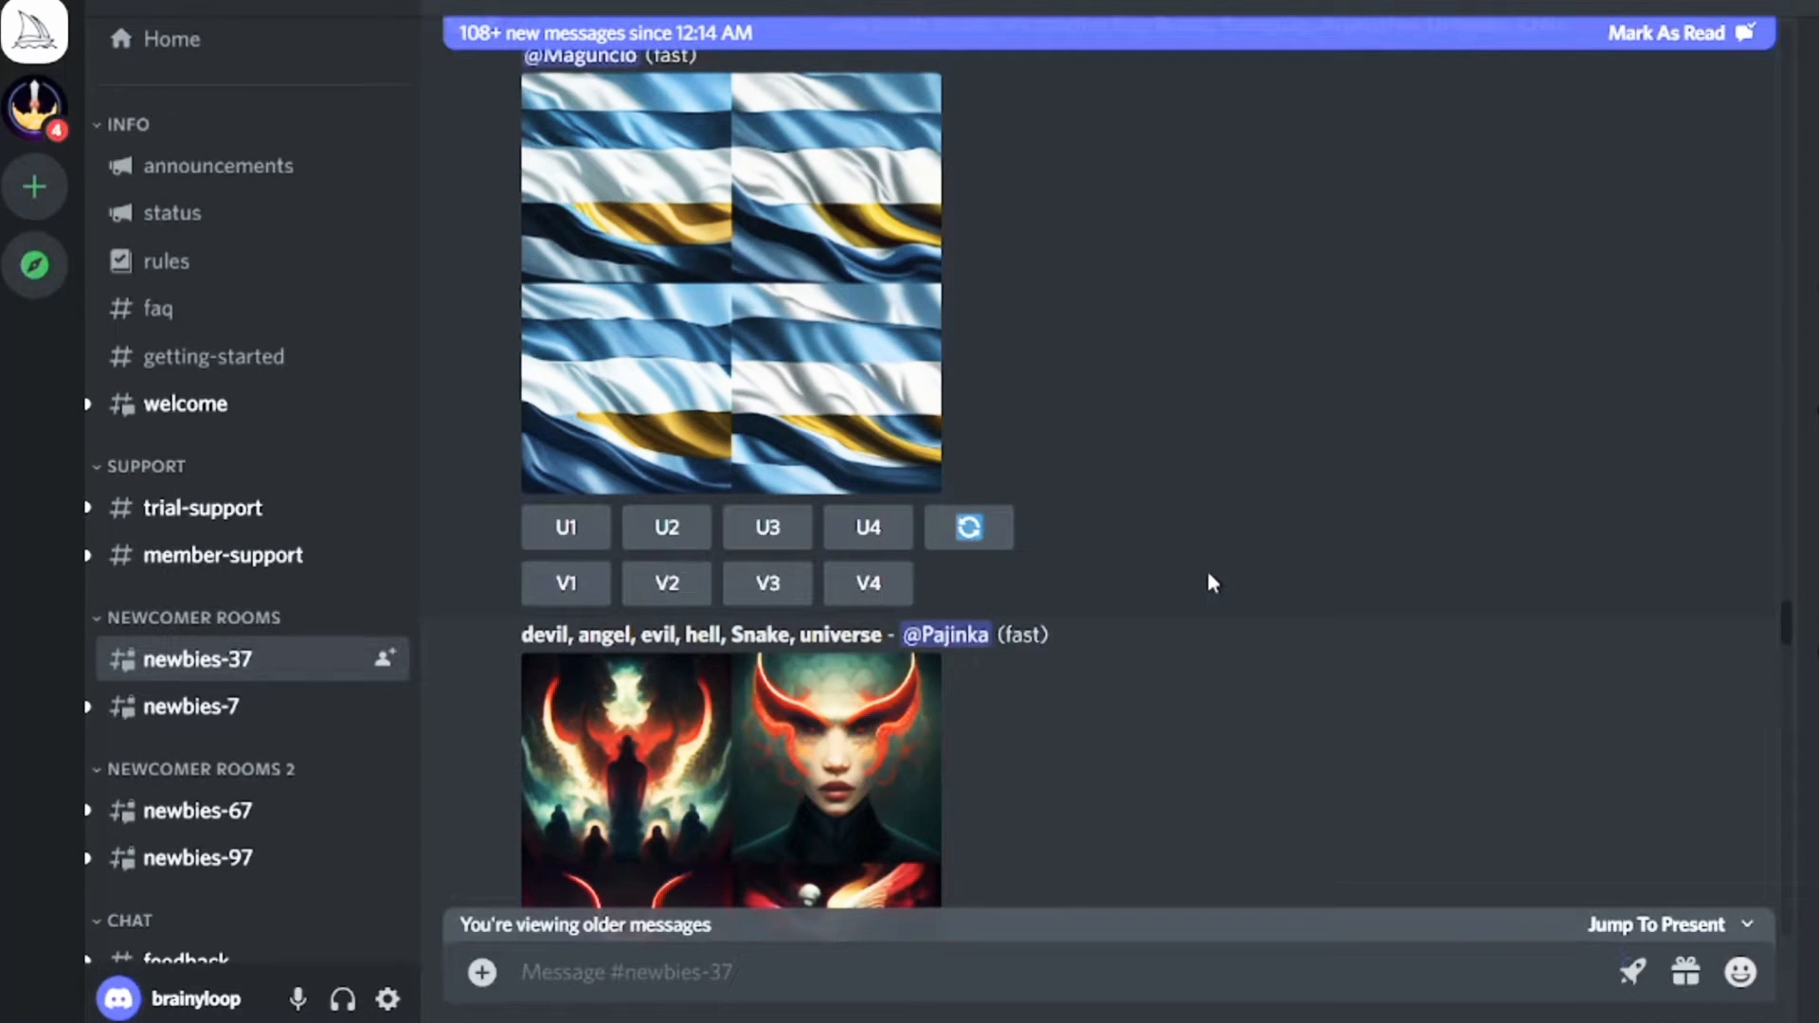
scroll(1158, 585, down, 5)
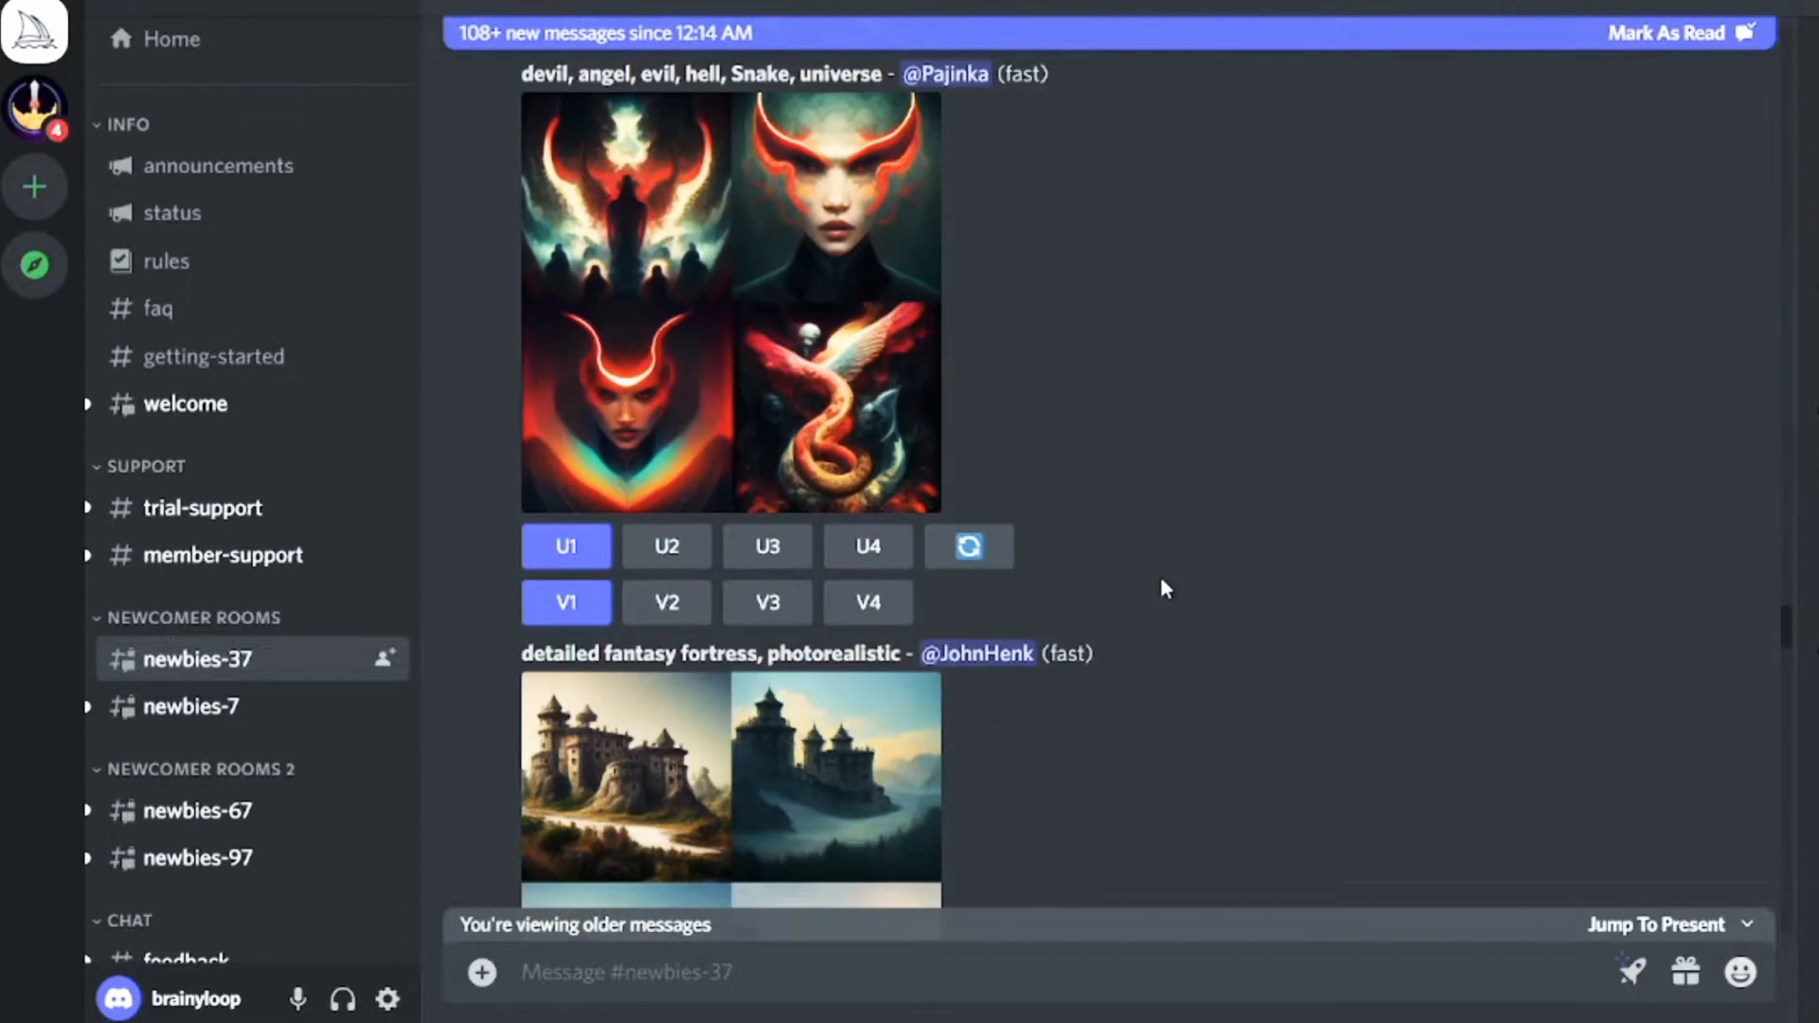
- Highlight the prompt "detailed fantasy fortress, photorealistic" and view the four images generated for it
drag(519, 657, 890, 658)
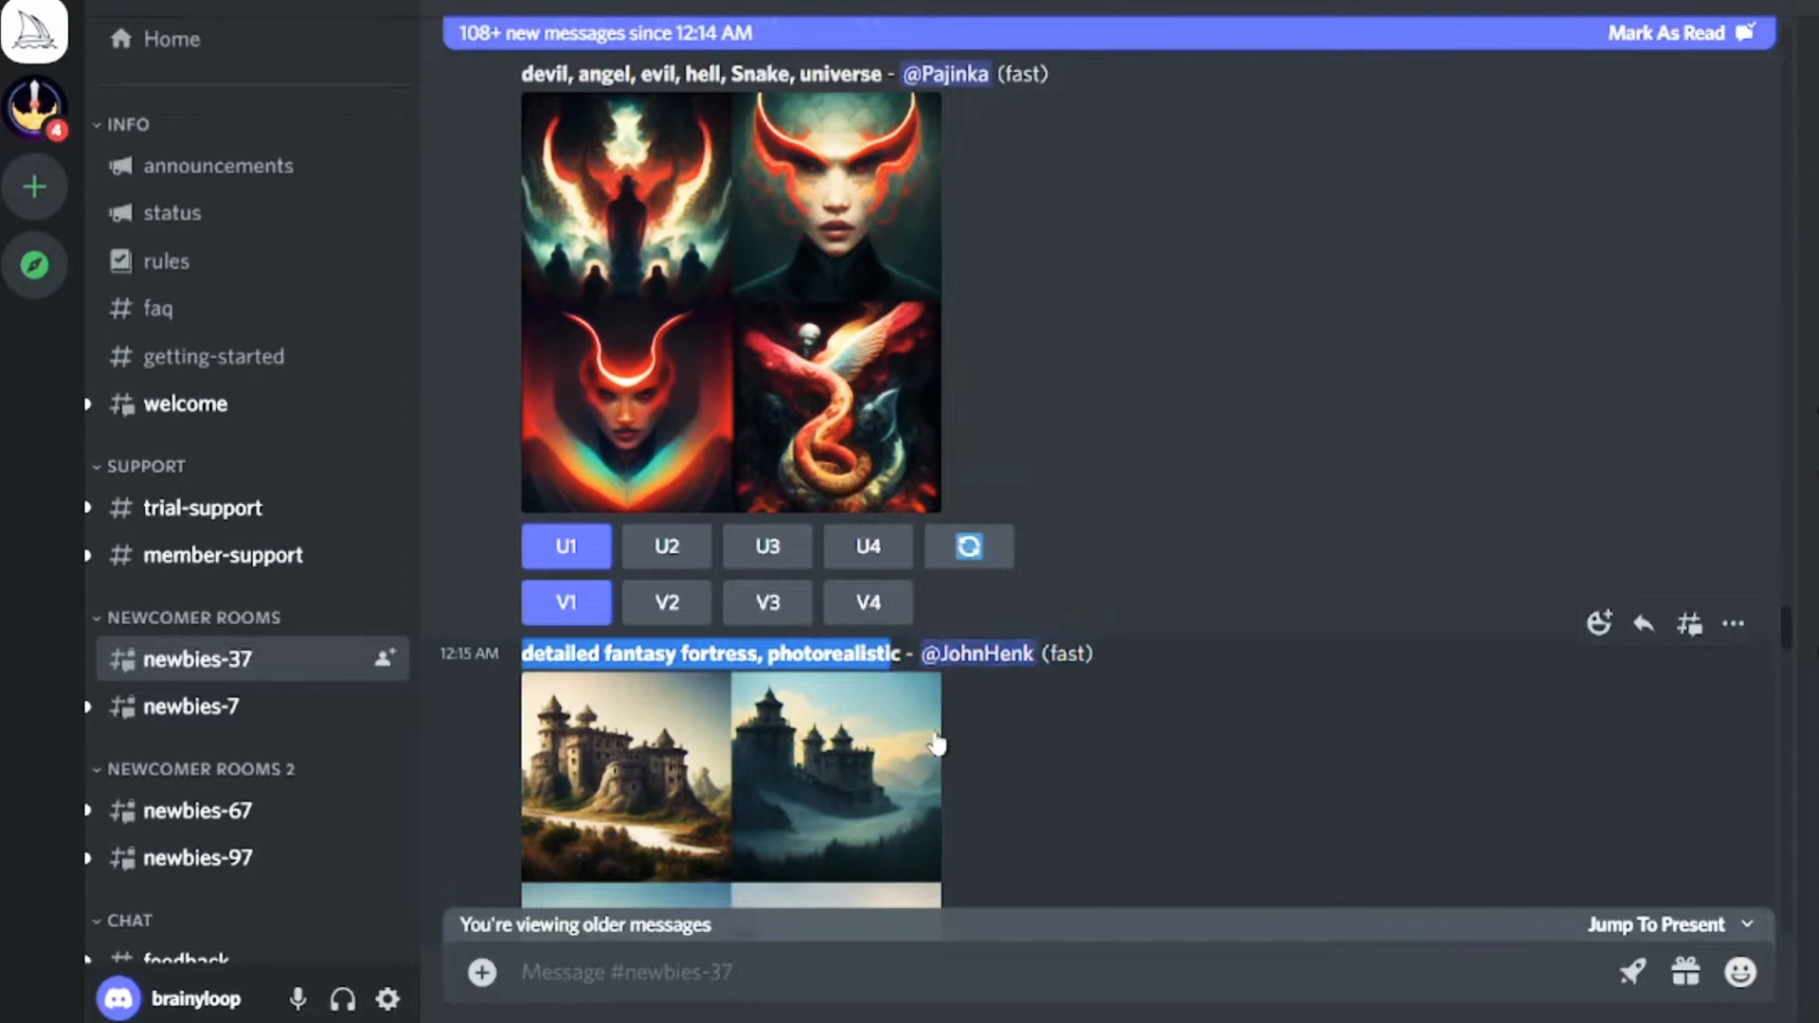
scroll(936, 744, down, 3)
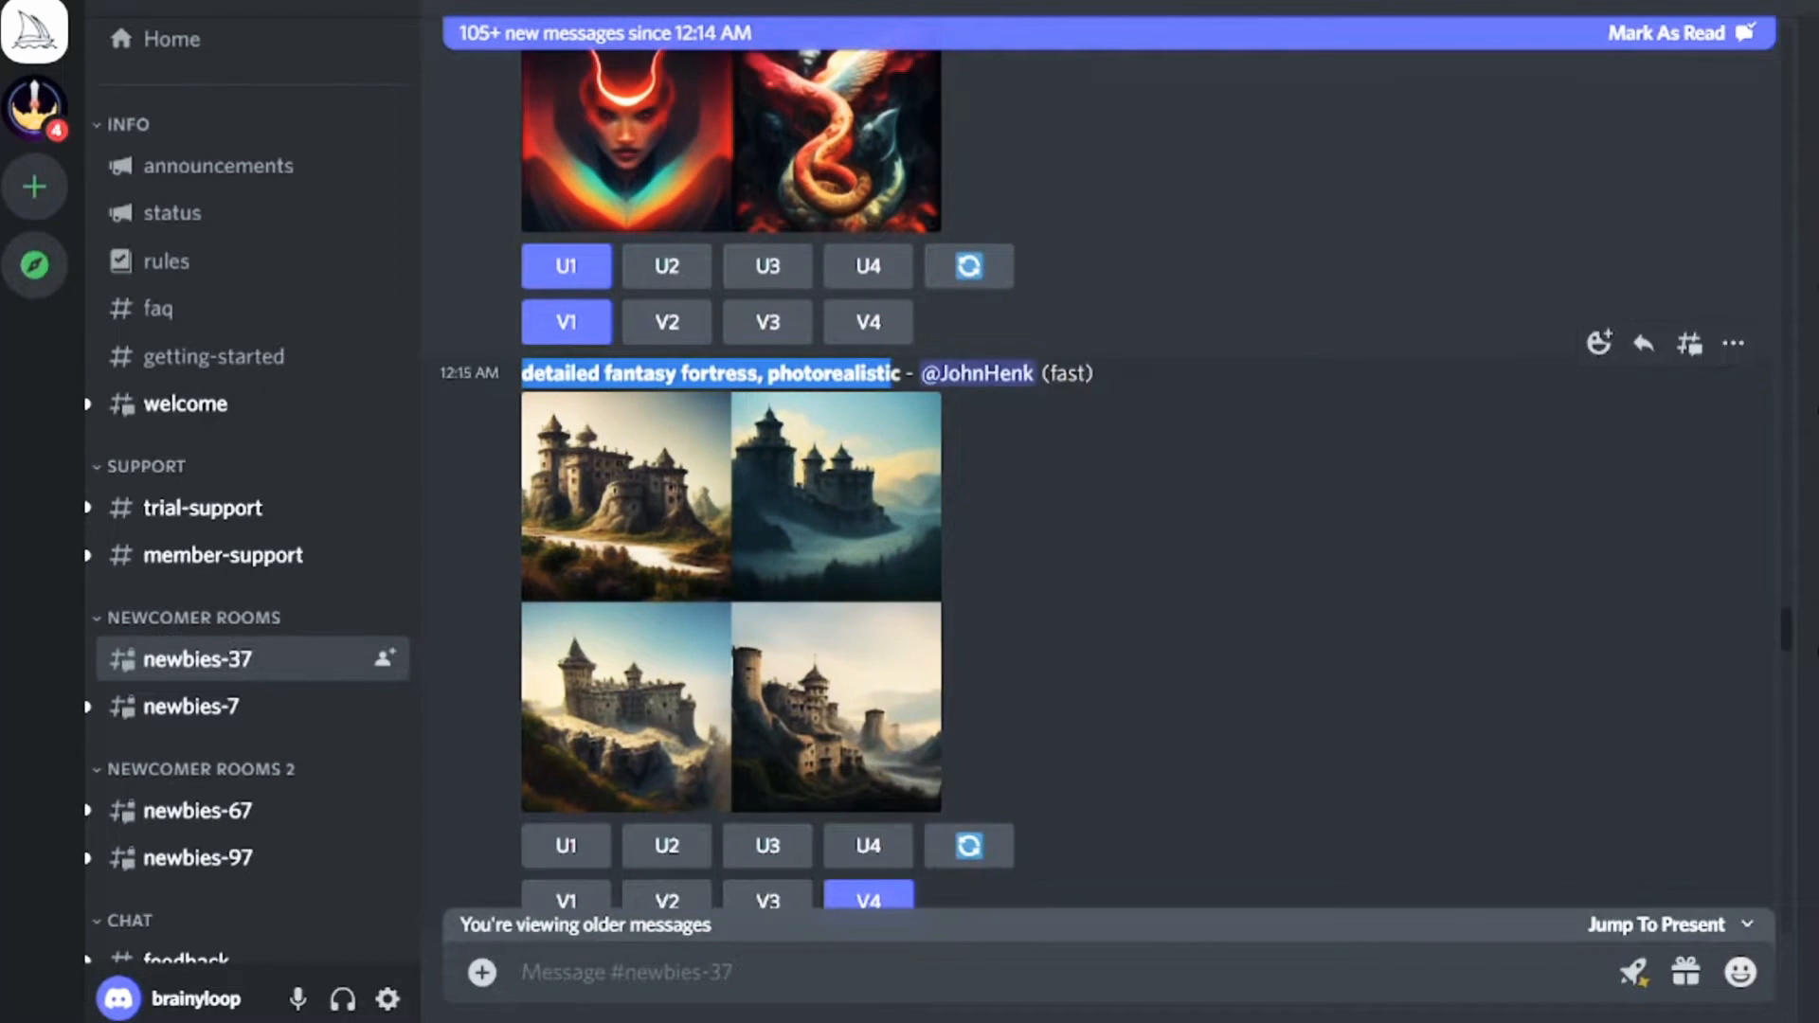
scroll(644, 989, down, 2)
- Send the /imagine command in newbies-37 with the prompt "a turtle riding a bike"
click(590, 974)
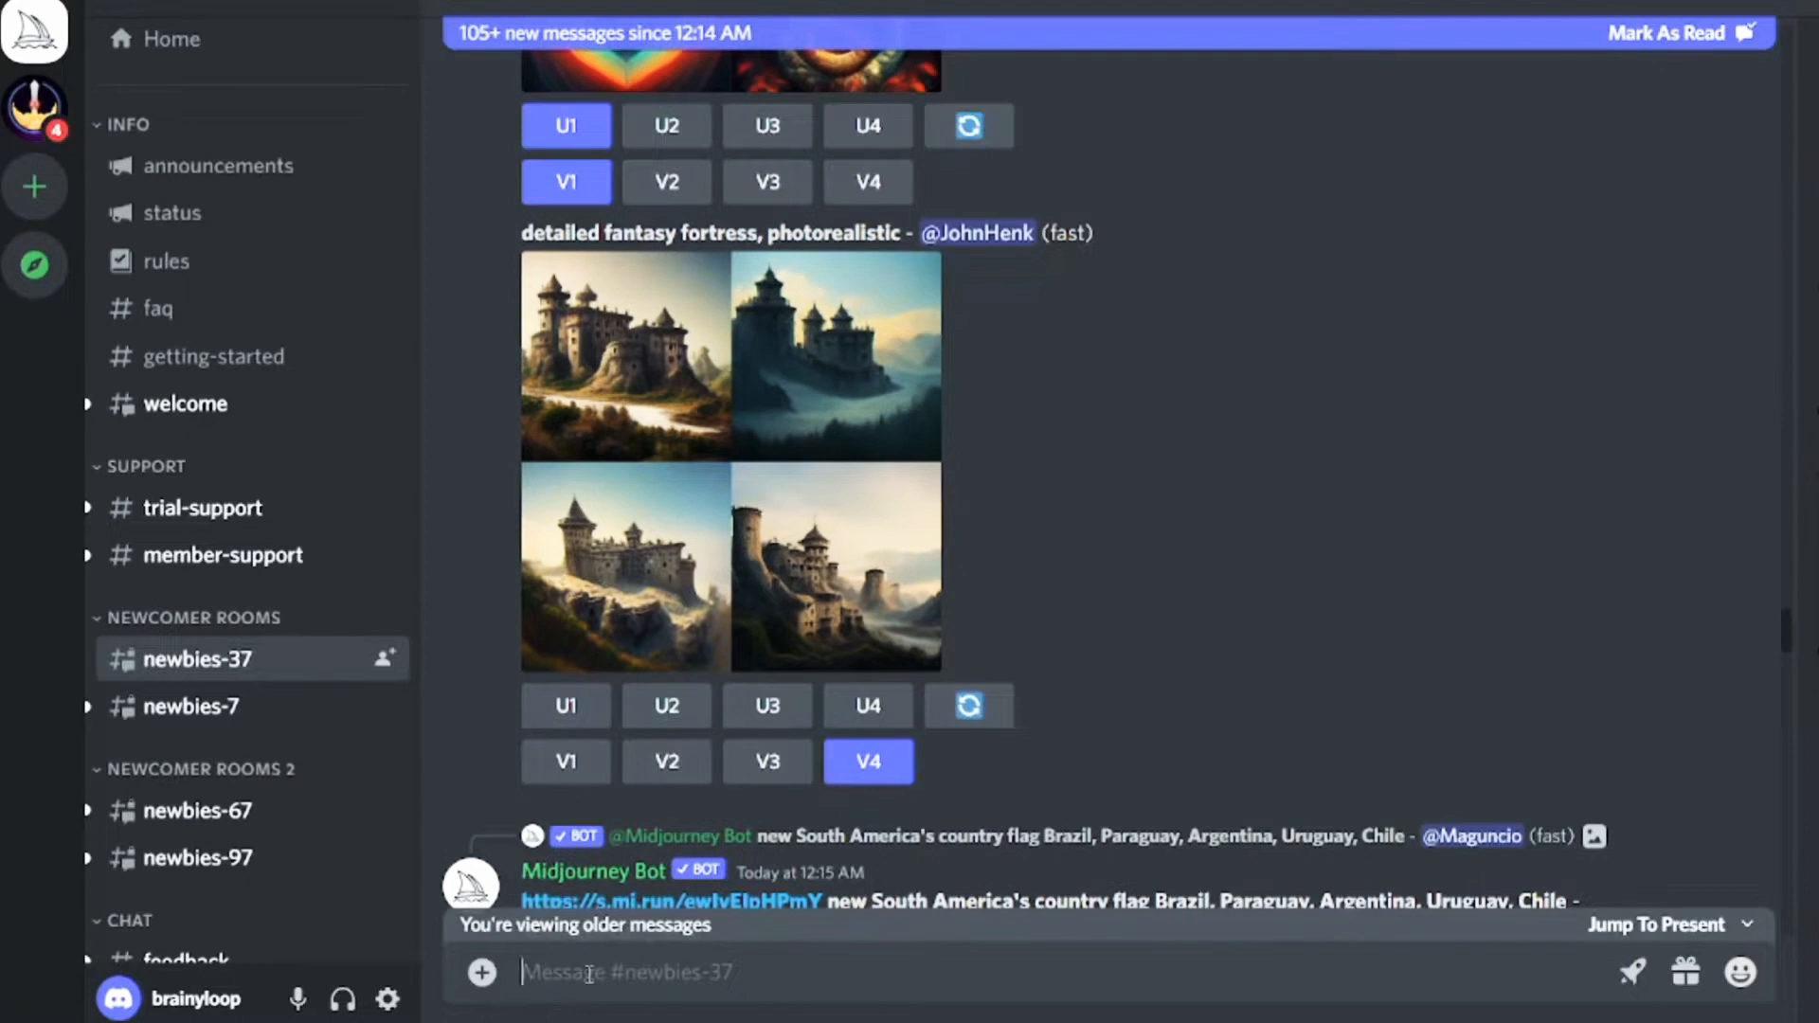
text(/)
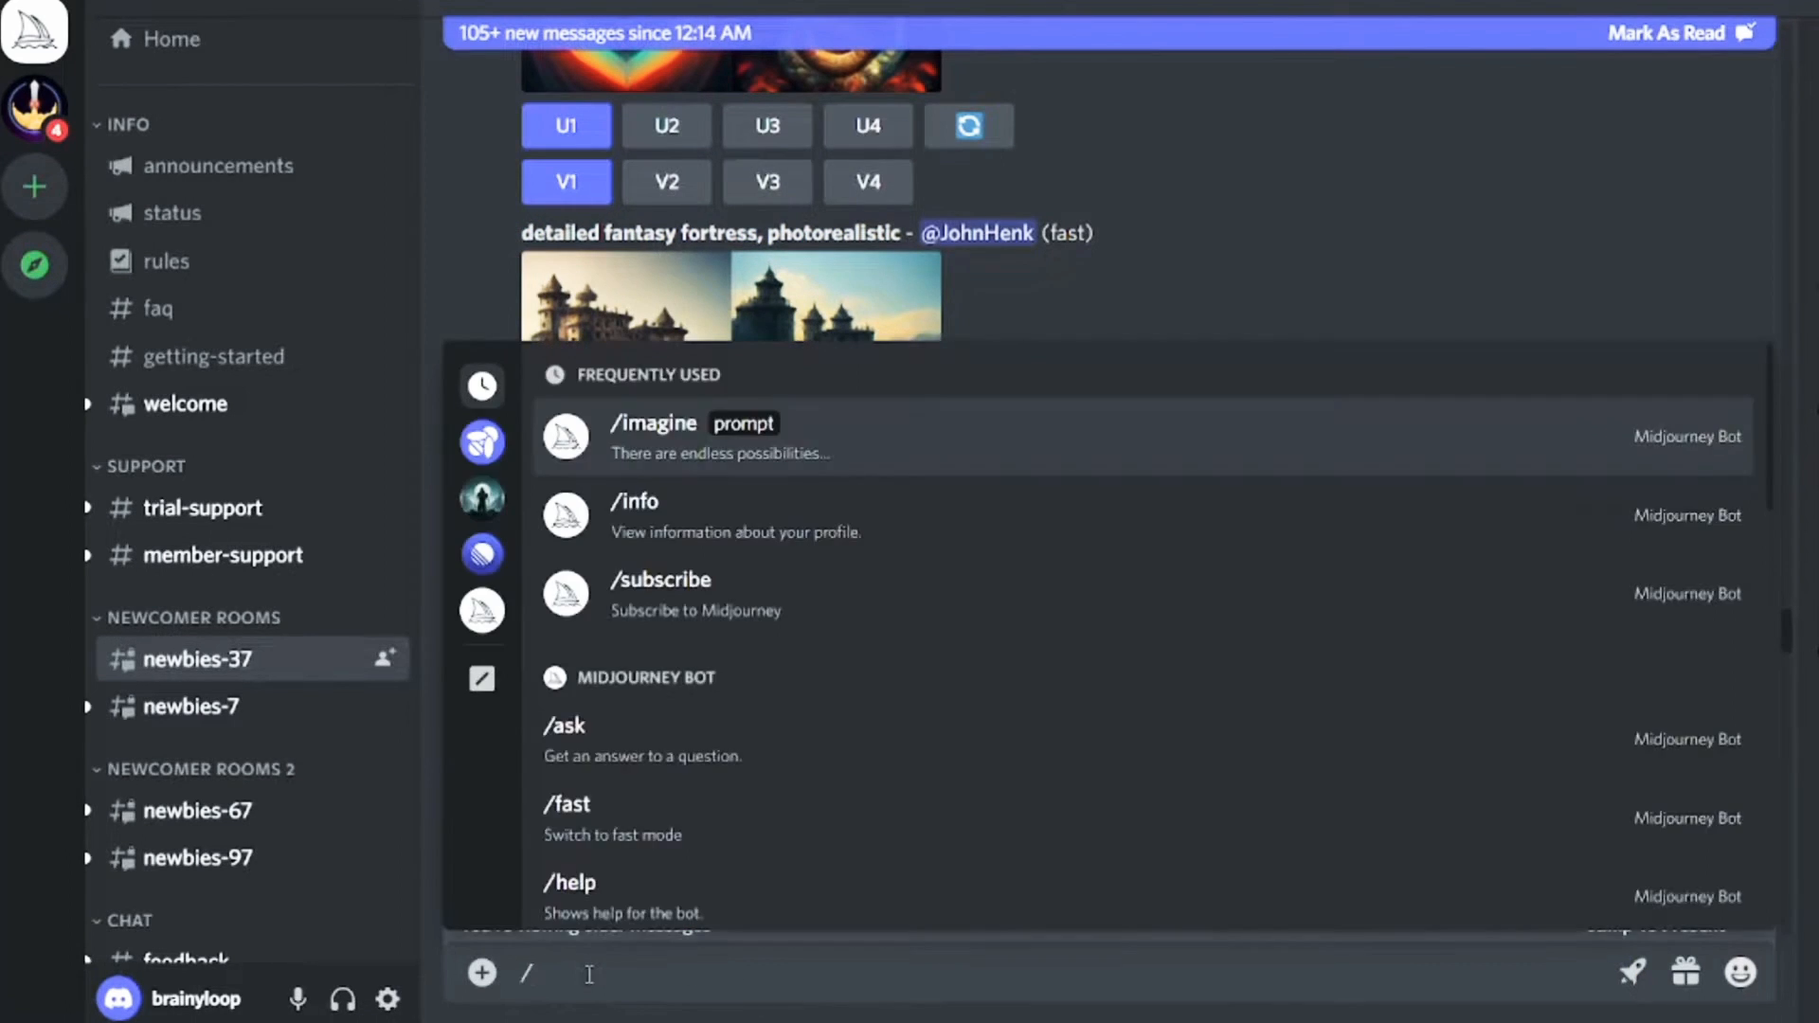
text(imagine)
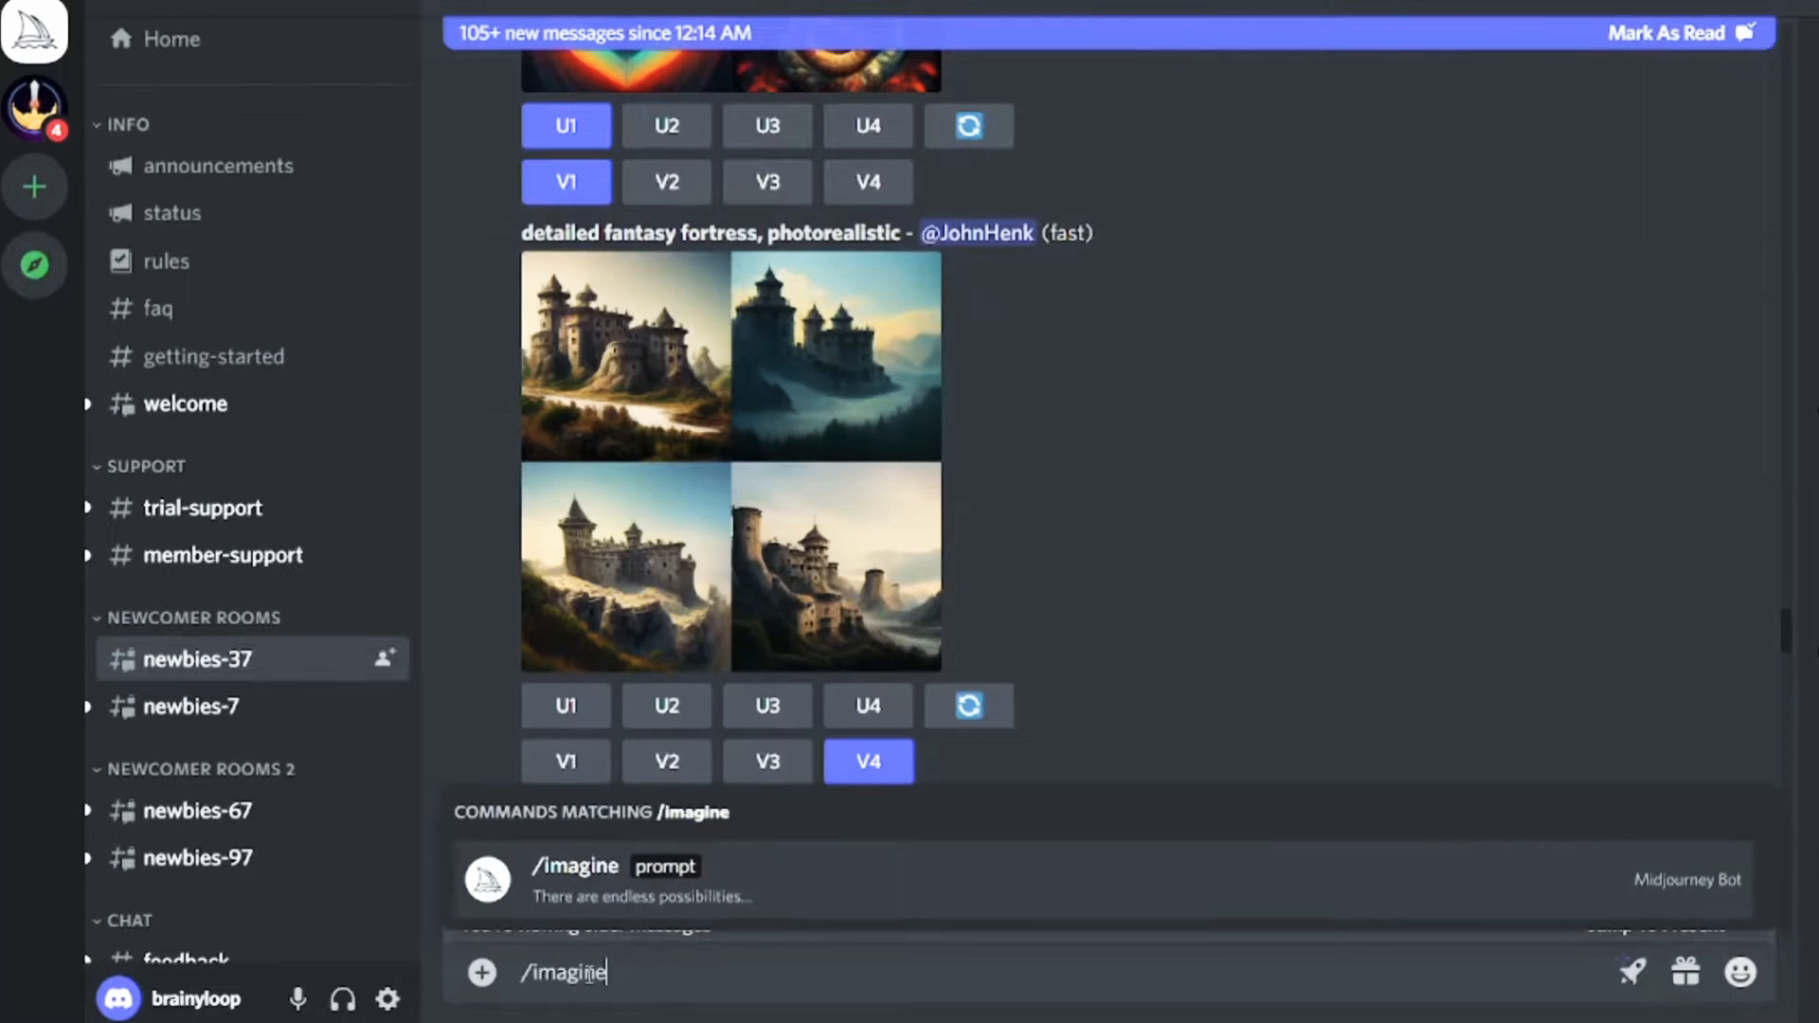
key(Tab)
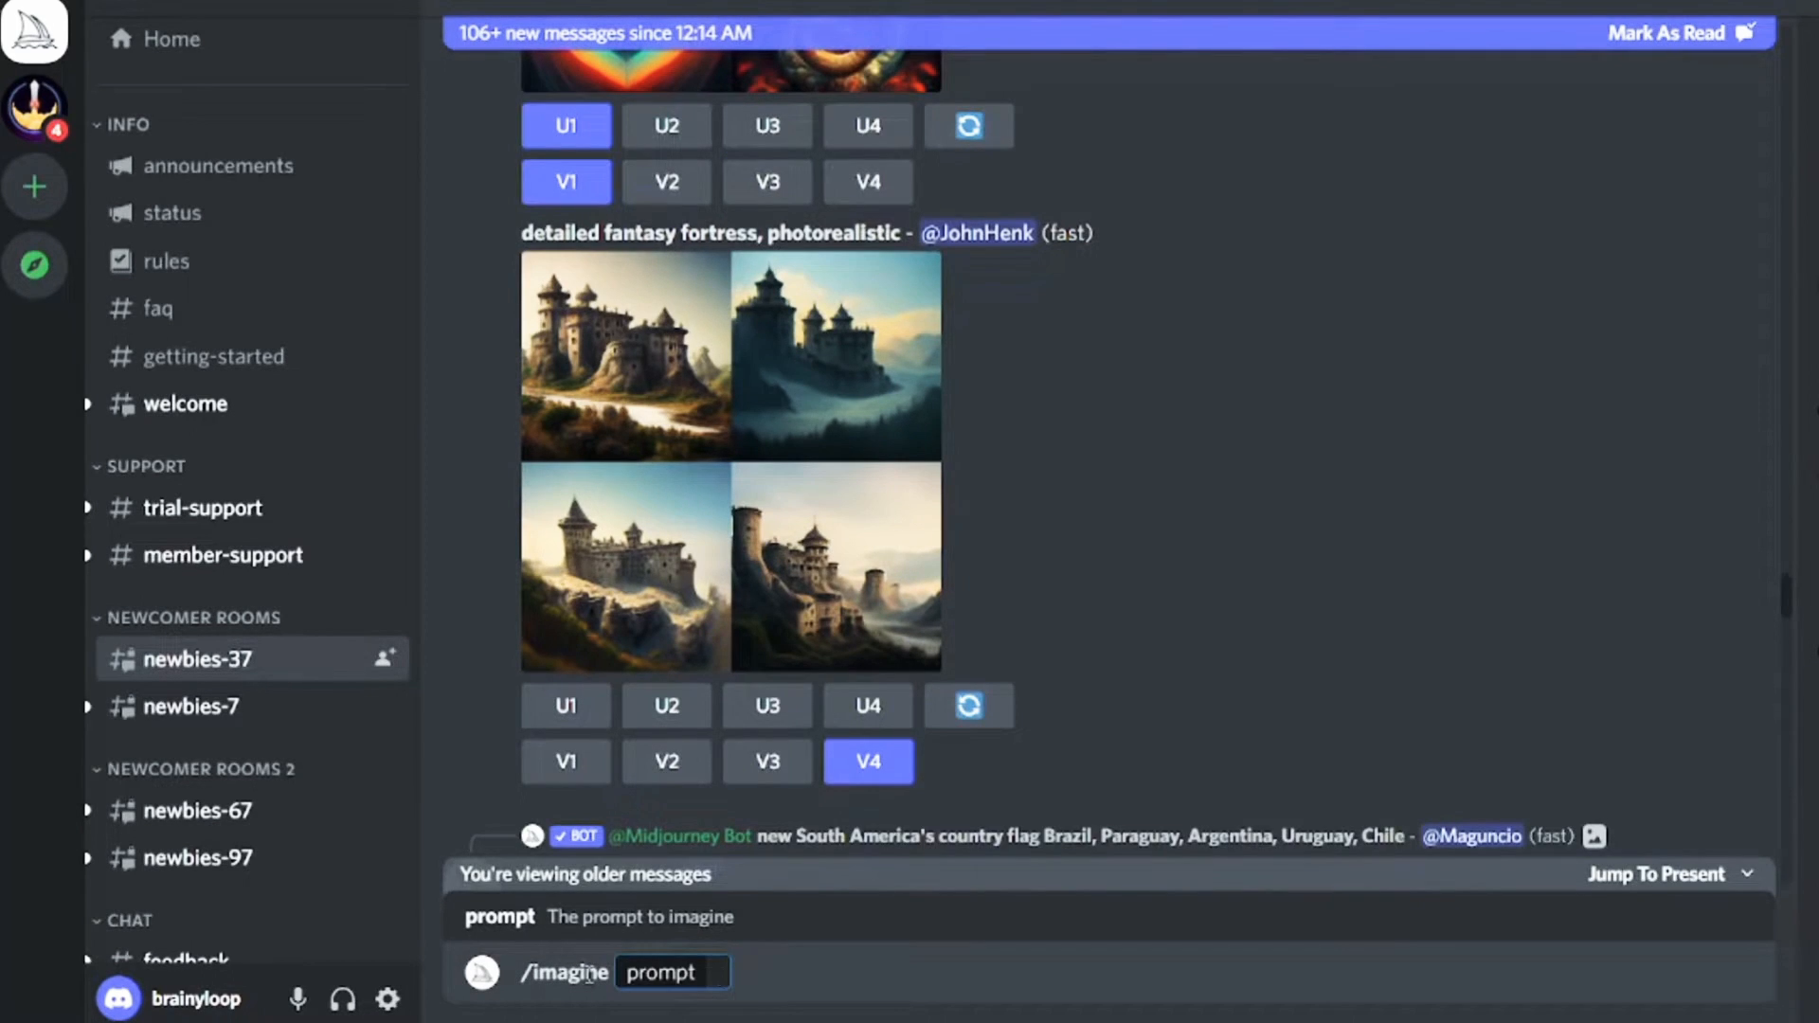
text(a turtle riding a bike)
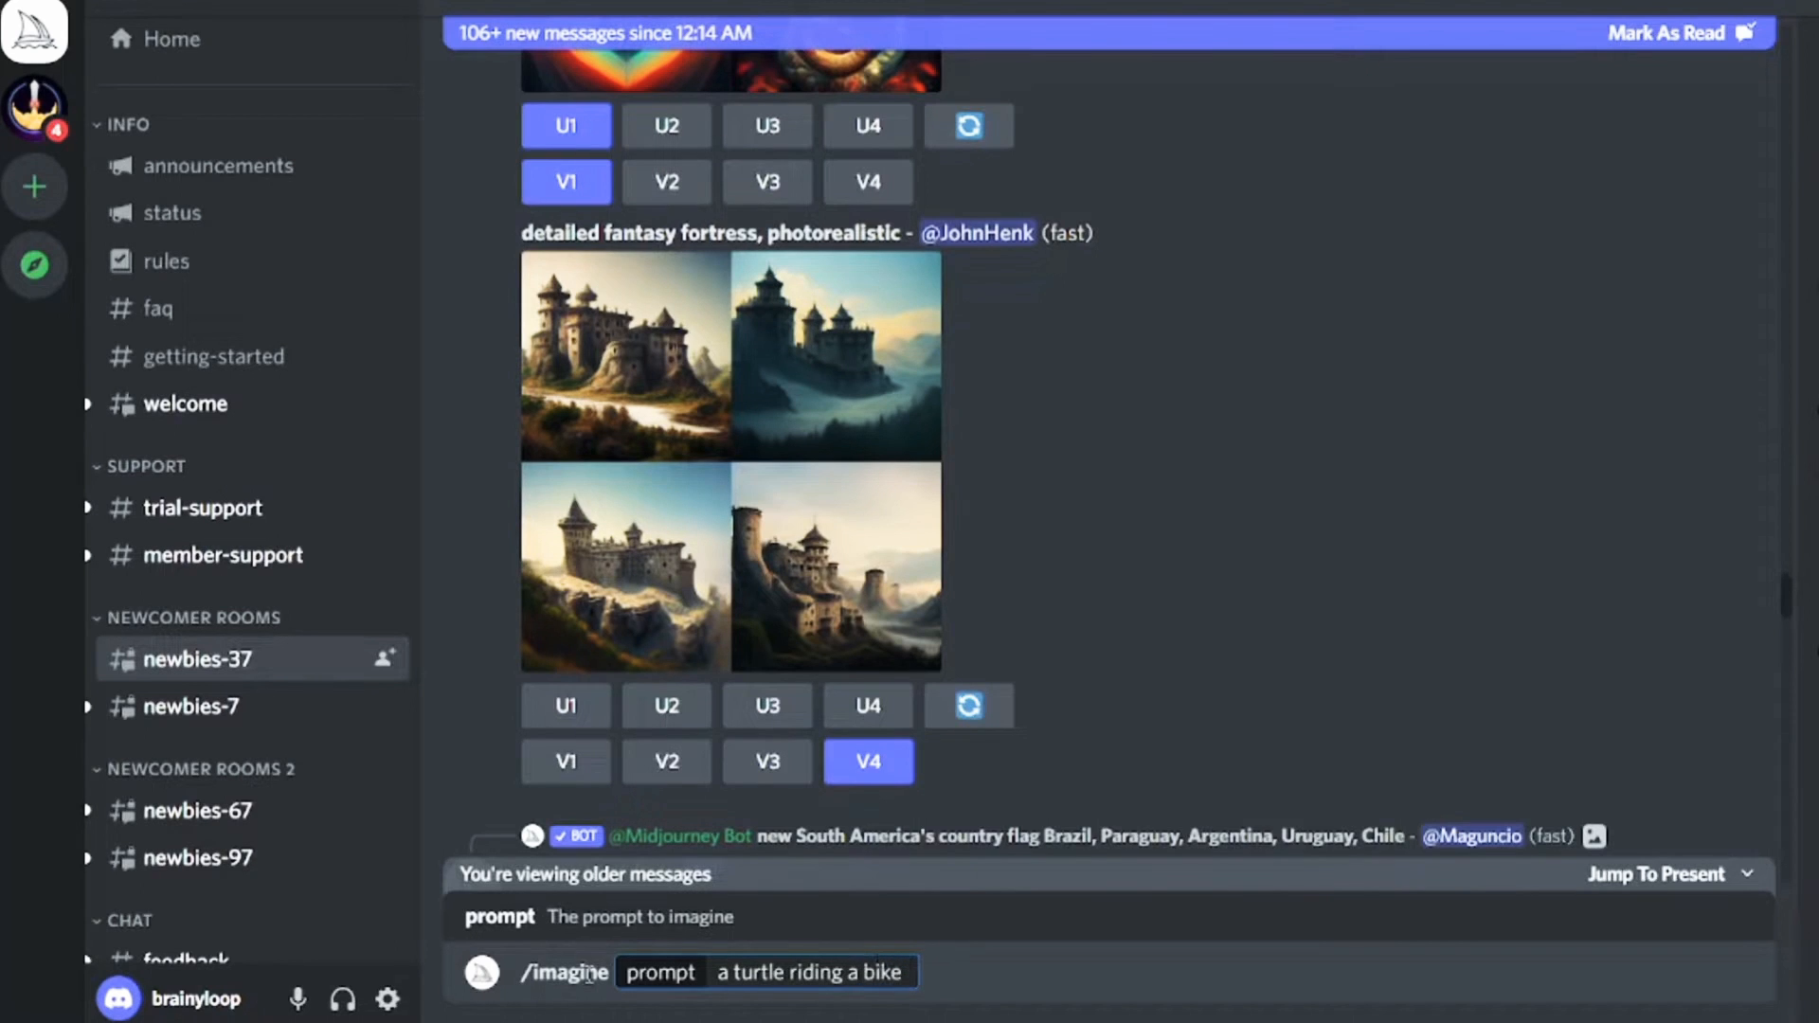
key(Return)
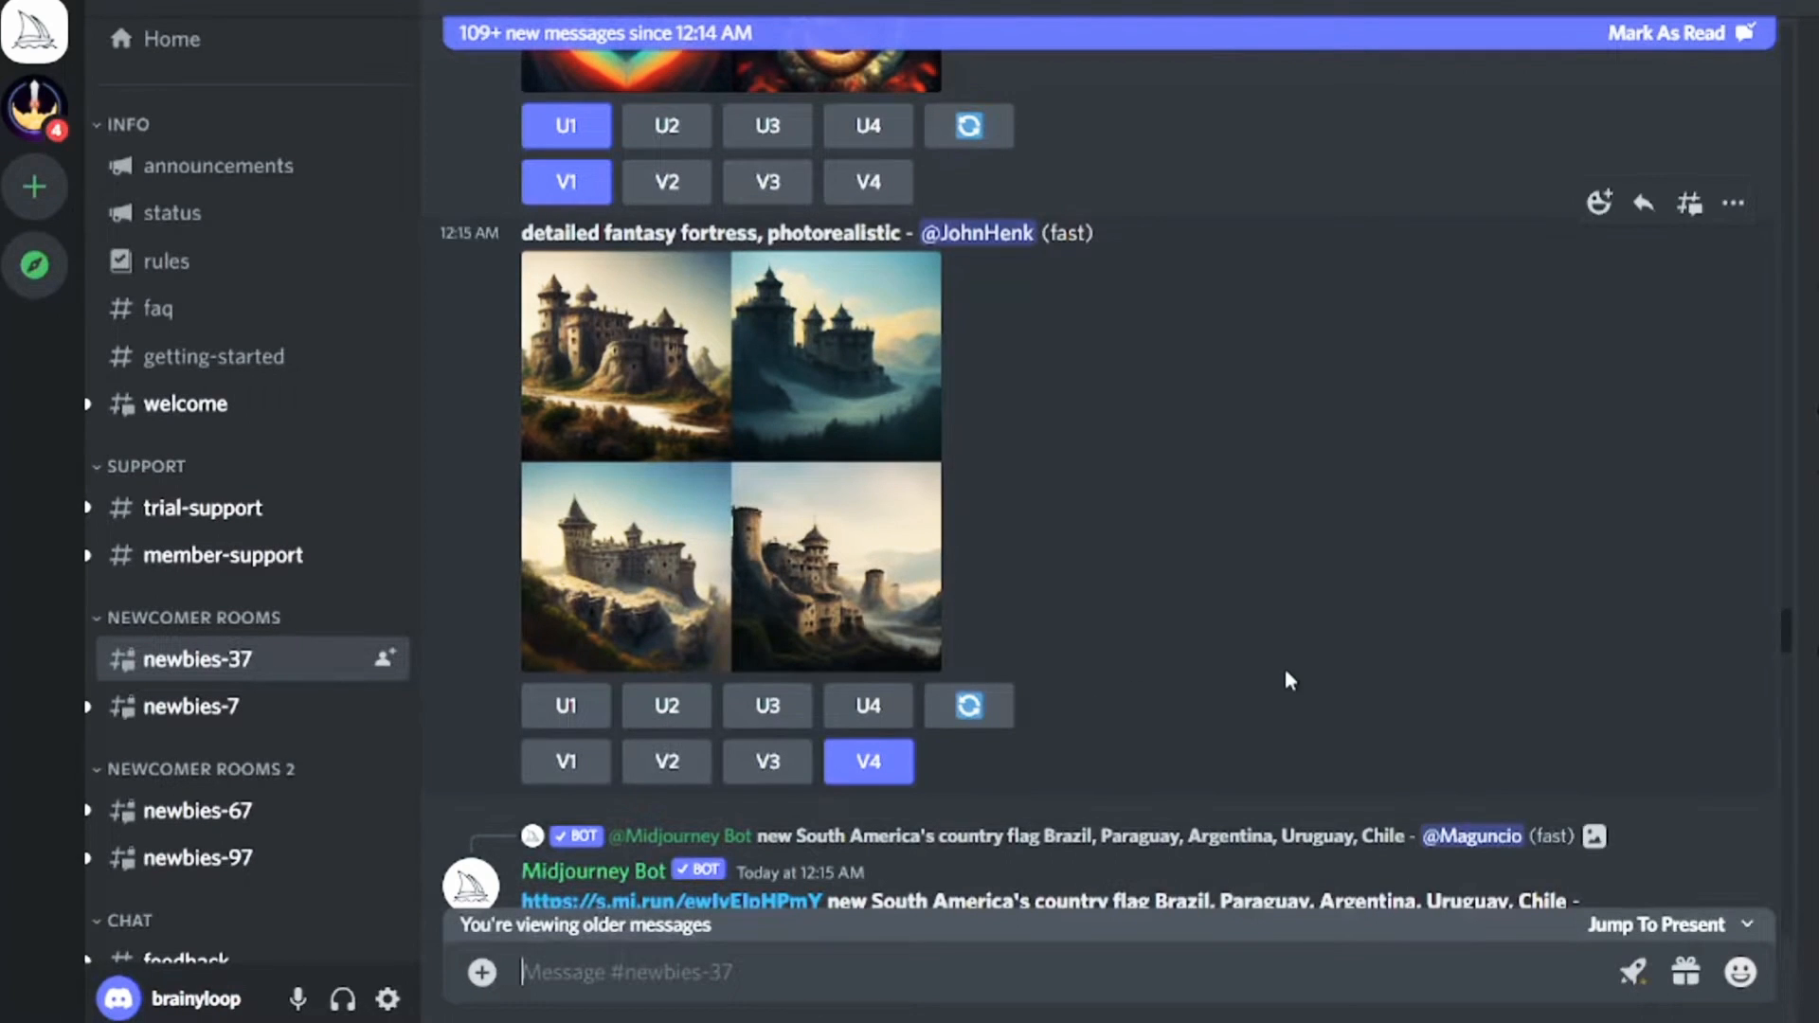
- Look through the newbies-37 message feed for the images generated from your own turtle prompt
scroll(1286, 672, down, 10)
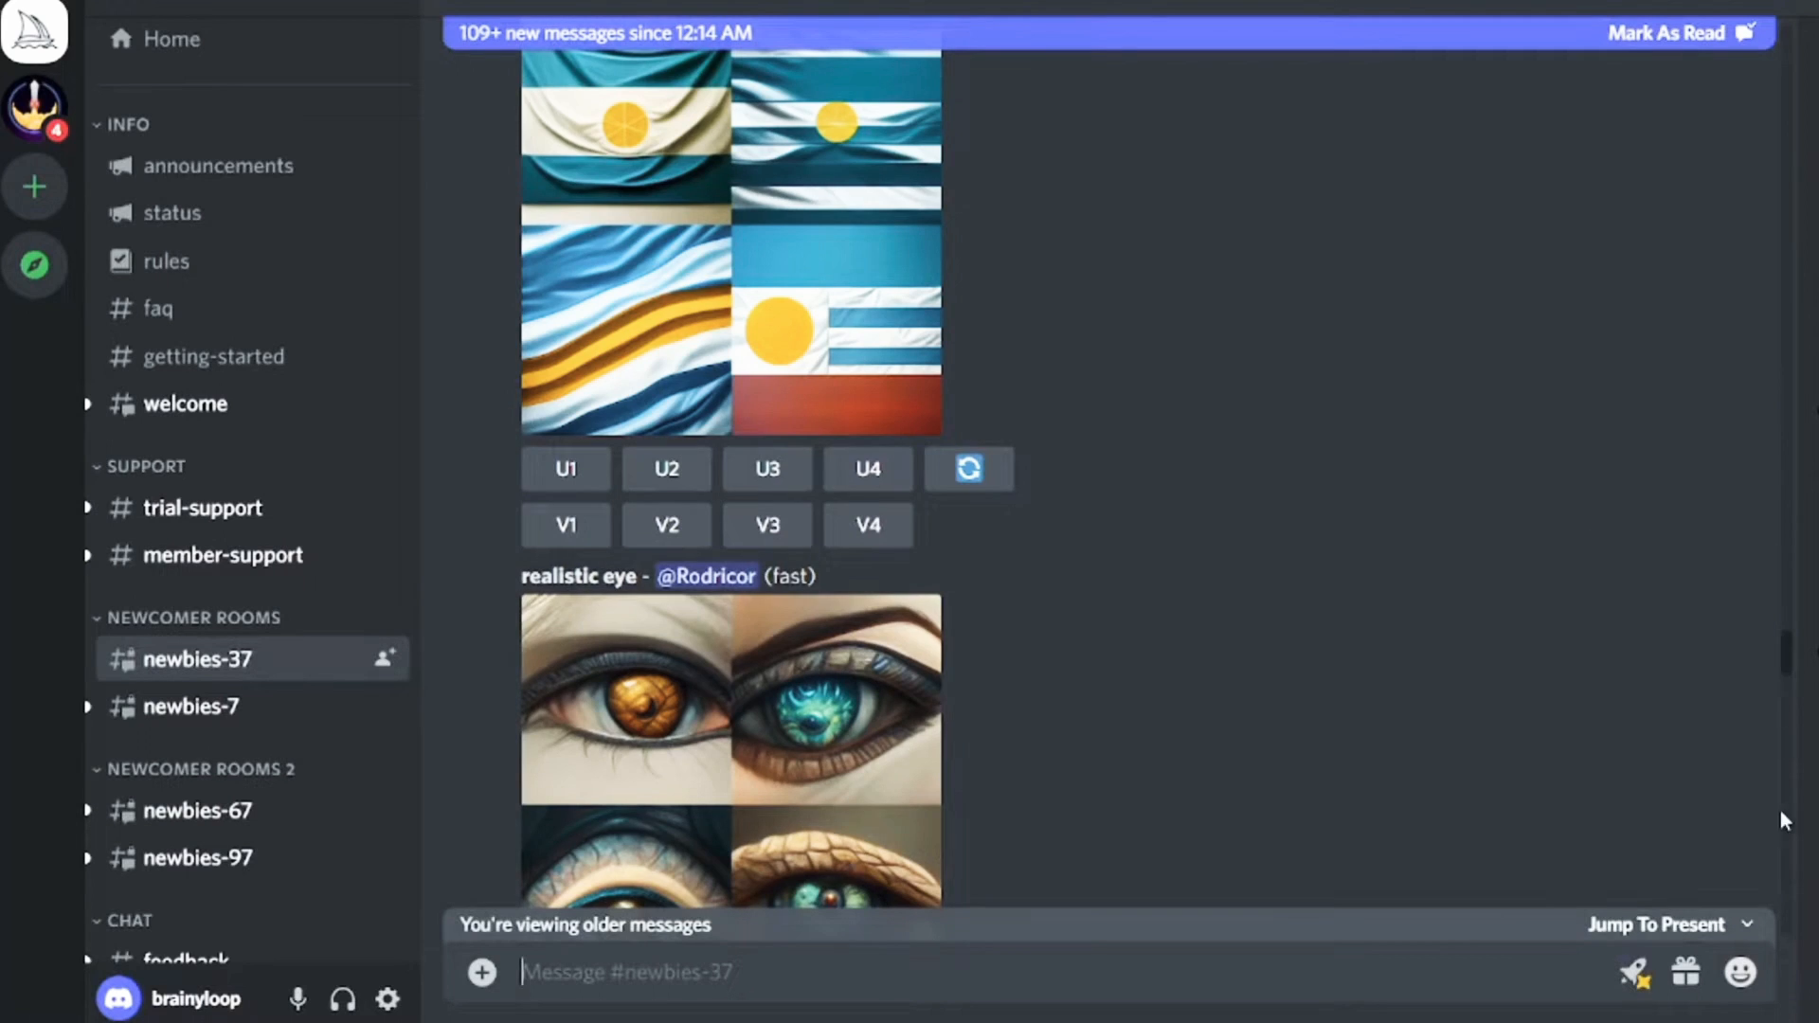
drag(1784, 812, 1792, 917)
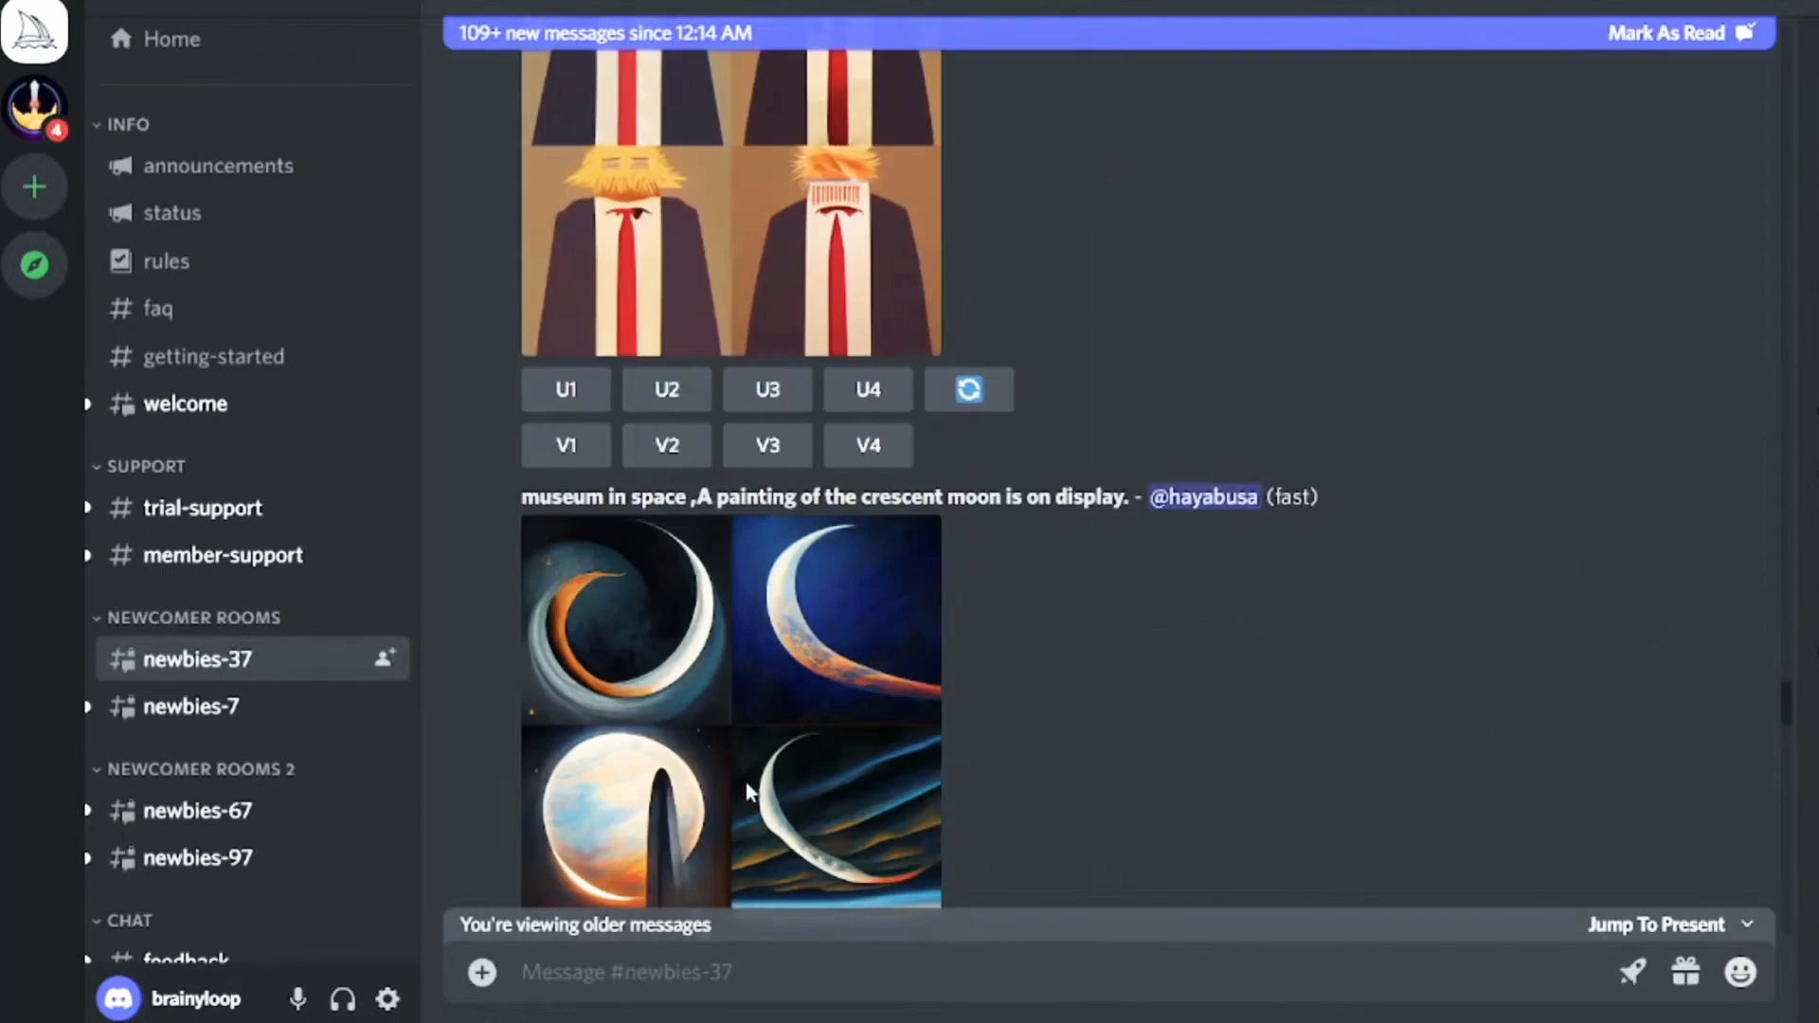
scroll(747, 783, down, 5)
scroll(746, 781, down, 5)
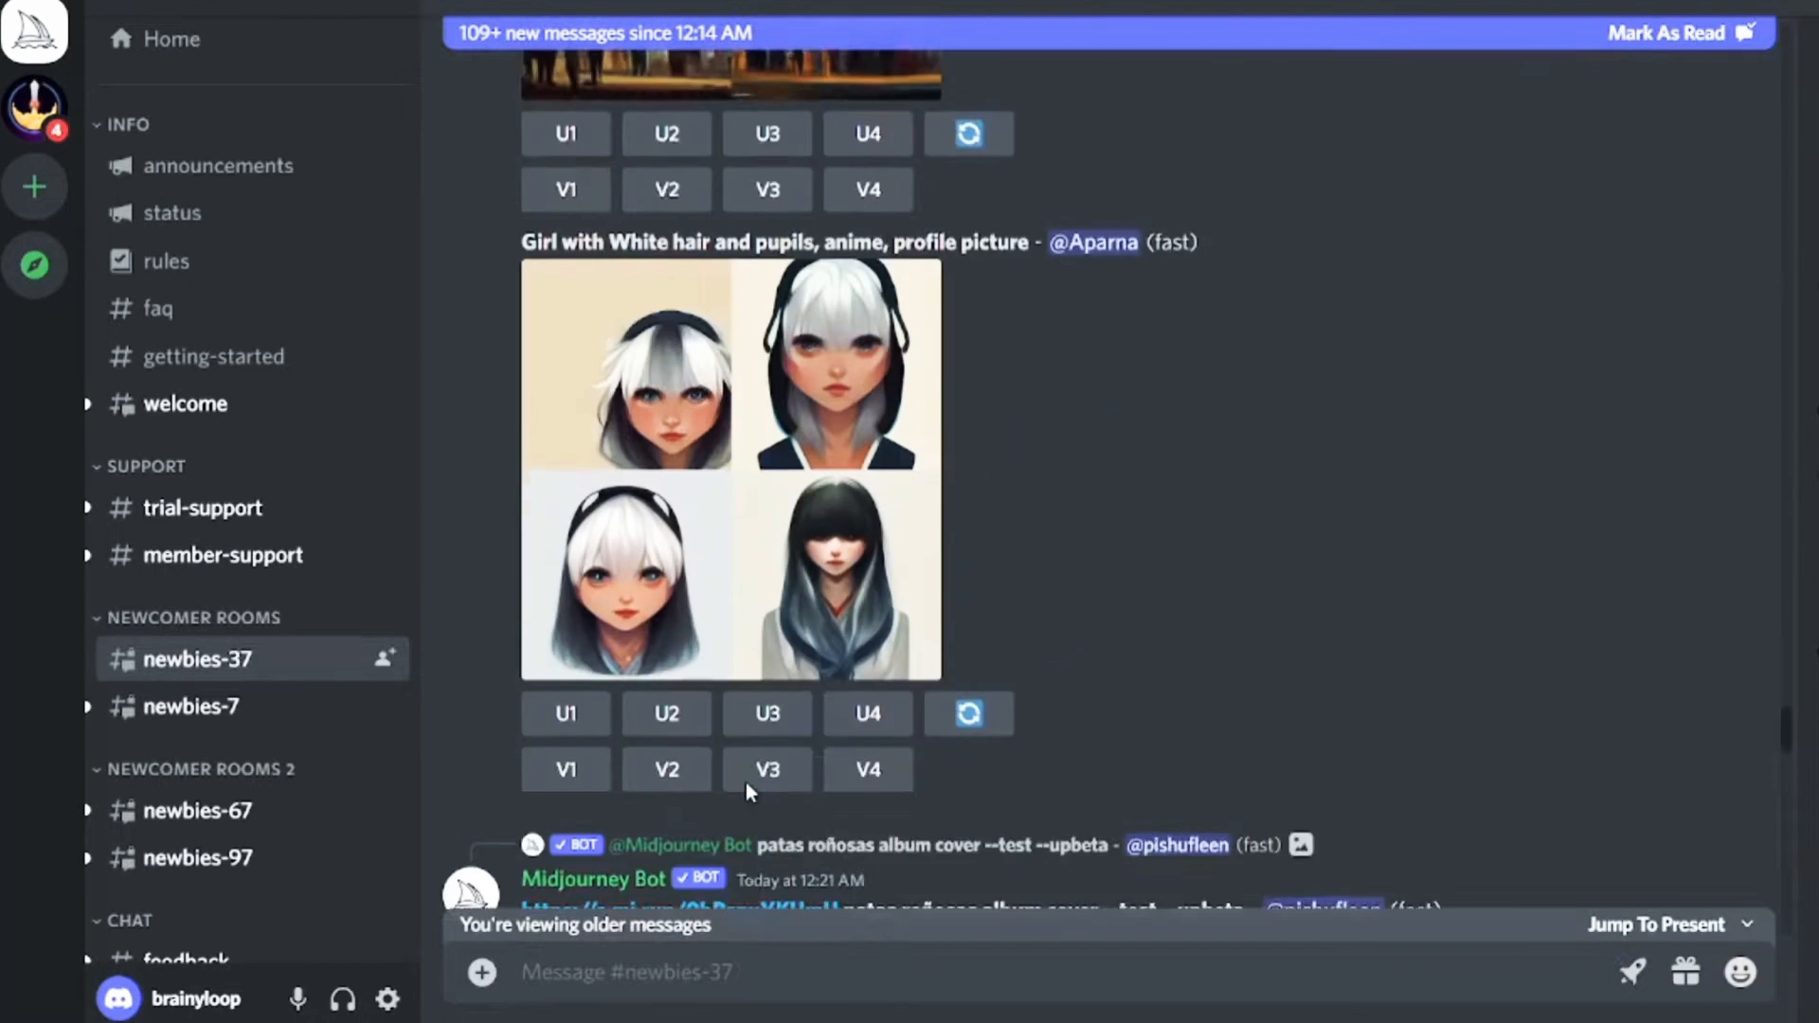
scroll(746, 782, down, 5)
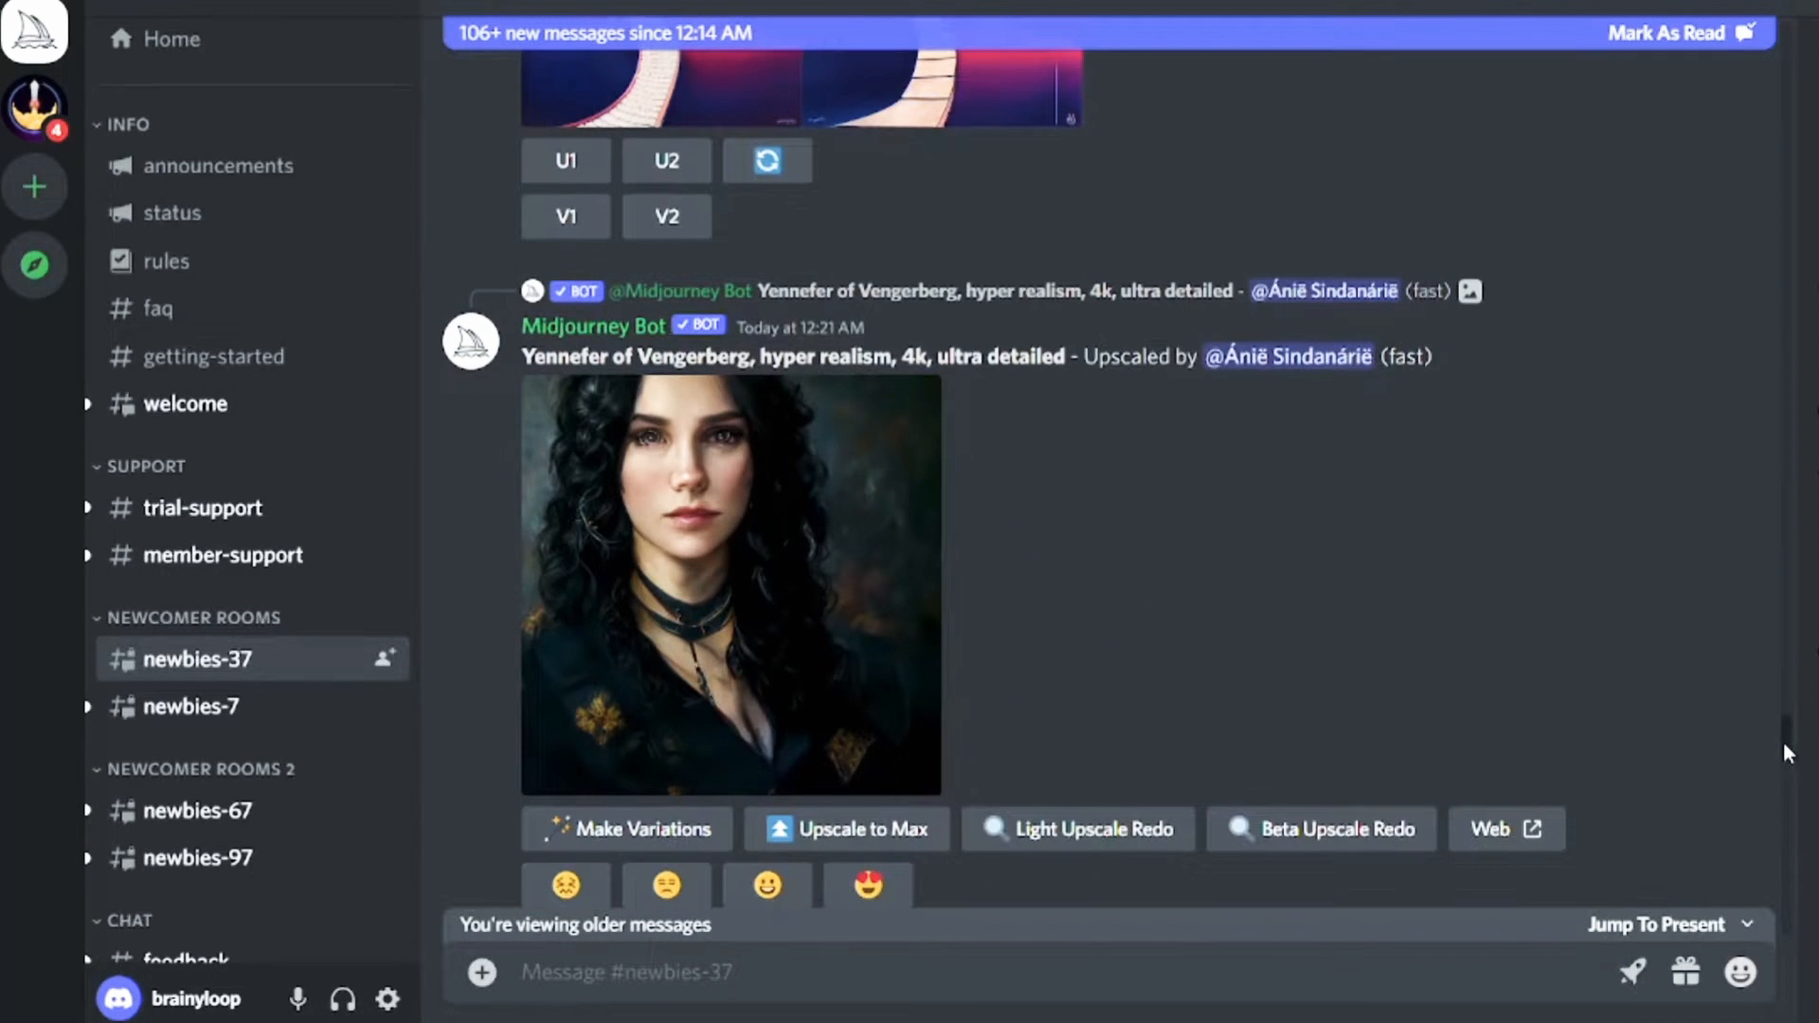
drag(1787, 758, 1783, 916)
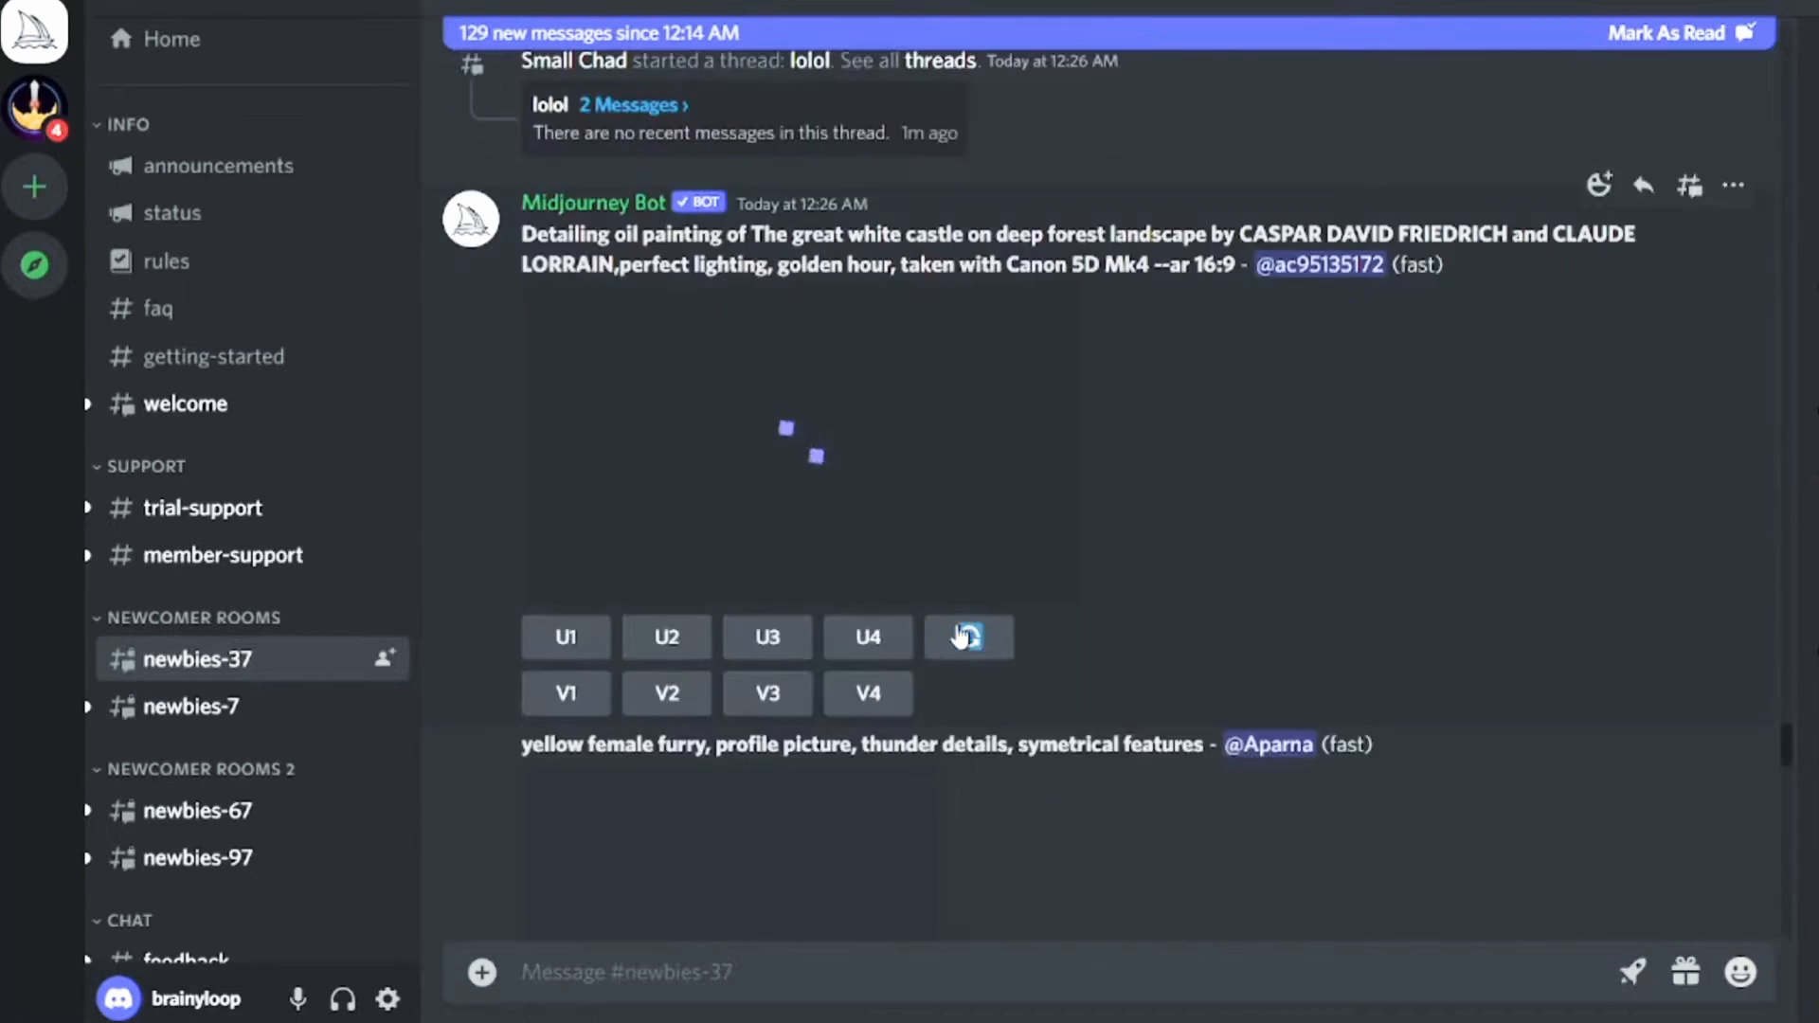
scroll(1149, 557, down, 1)
scroll(1150, 559, down, 10)
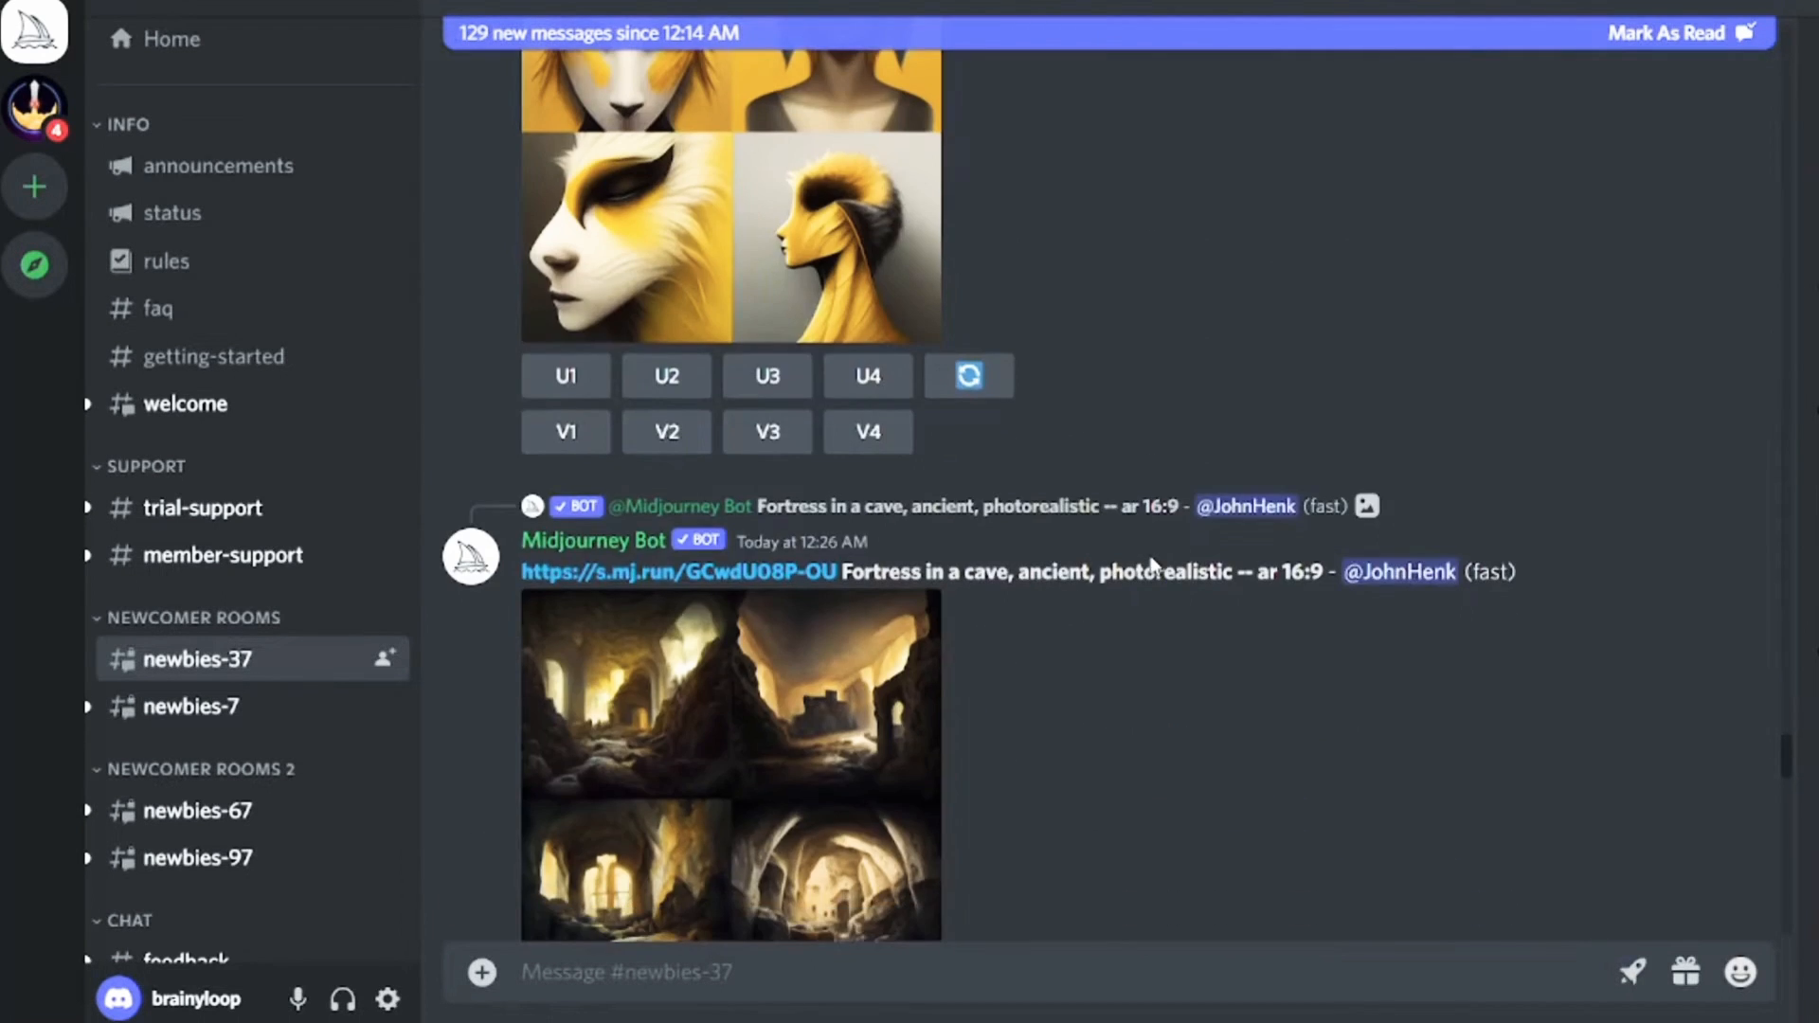
scroll(1154, 565, down, 2)
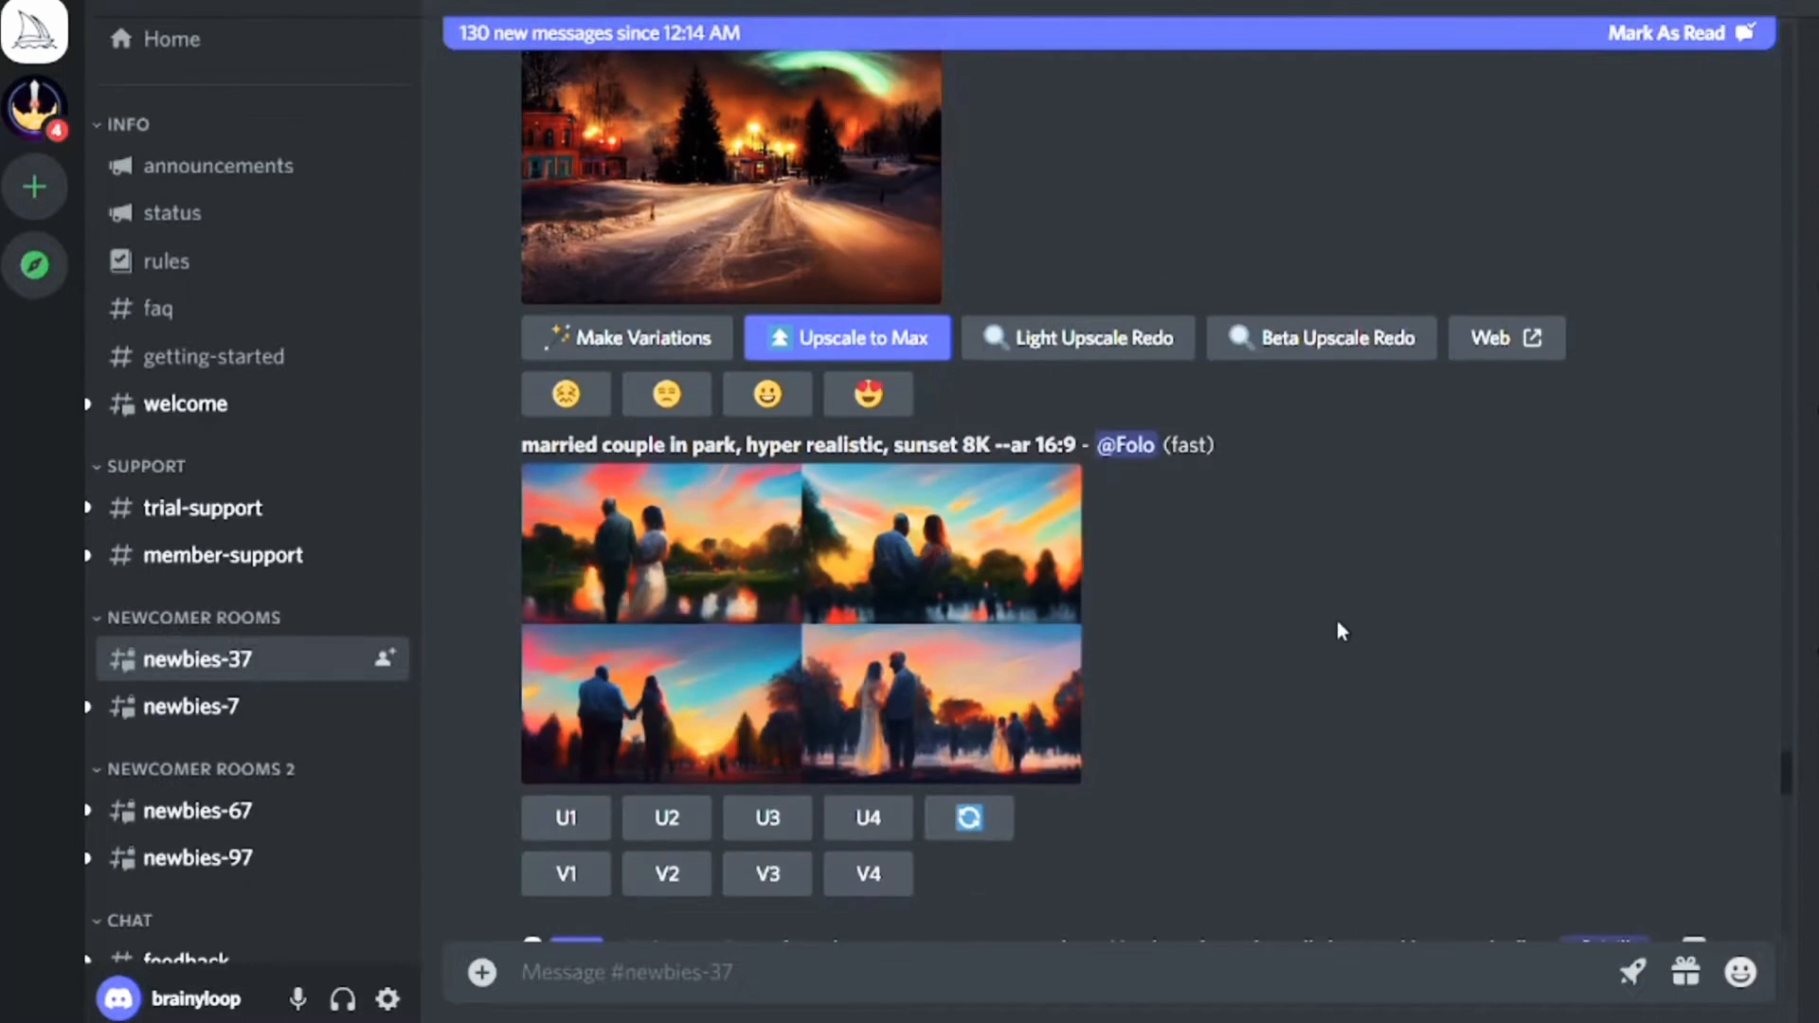
scroll(1332, 632, up, 4)
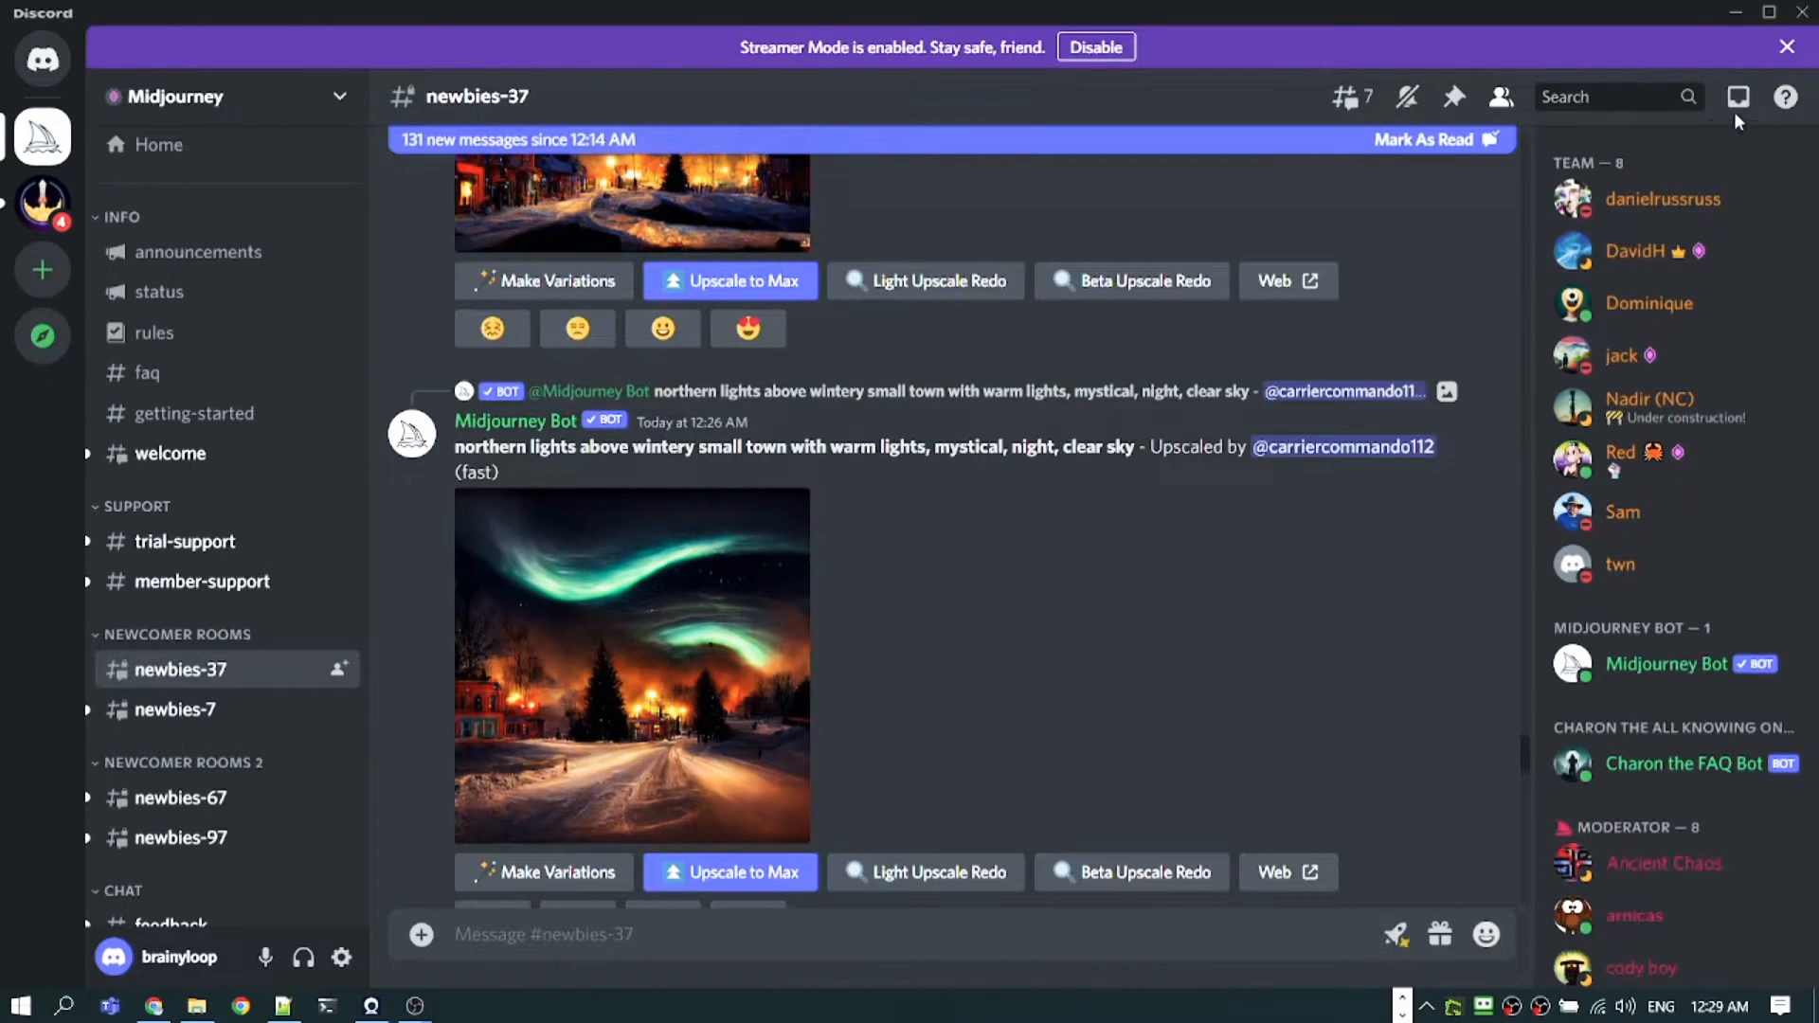
- Open the inbox mentions and jump to the channel message with the generated "a turtle riding a bike" images
click(1738, 101)
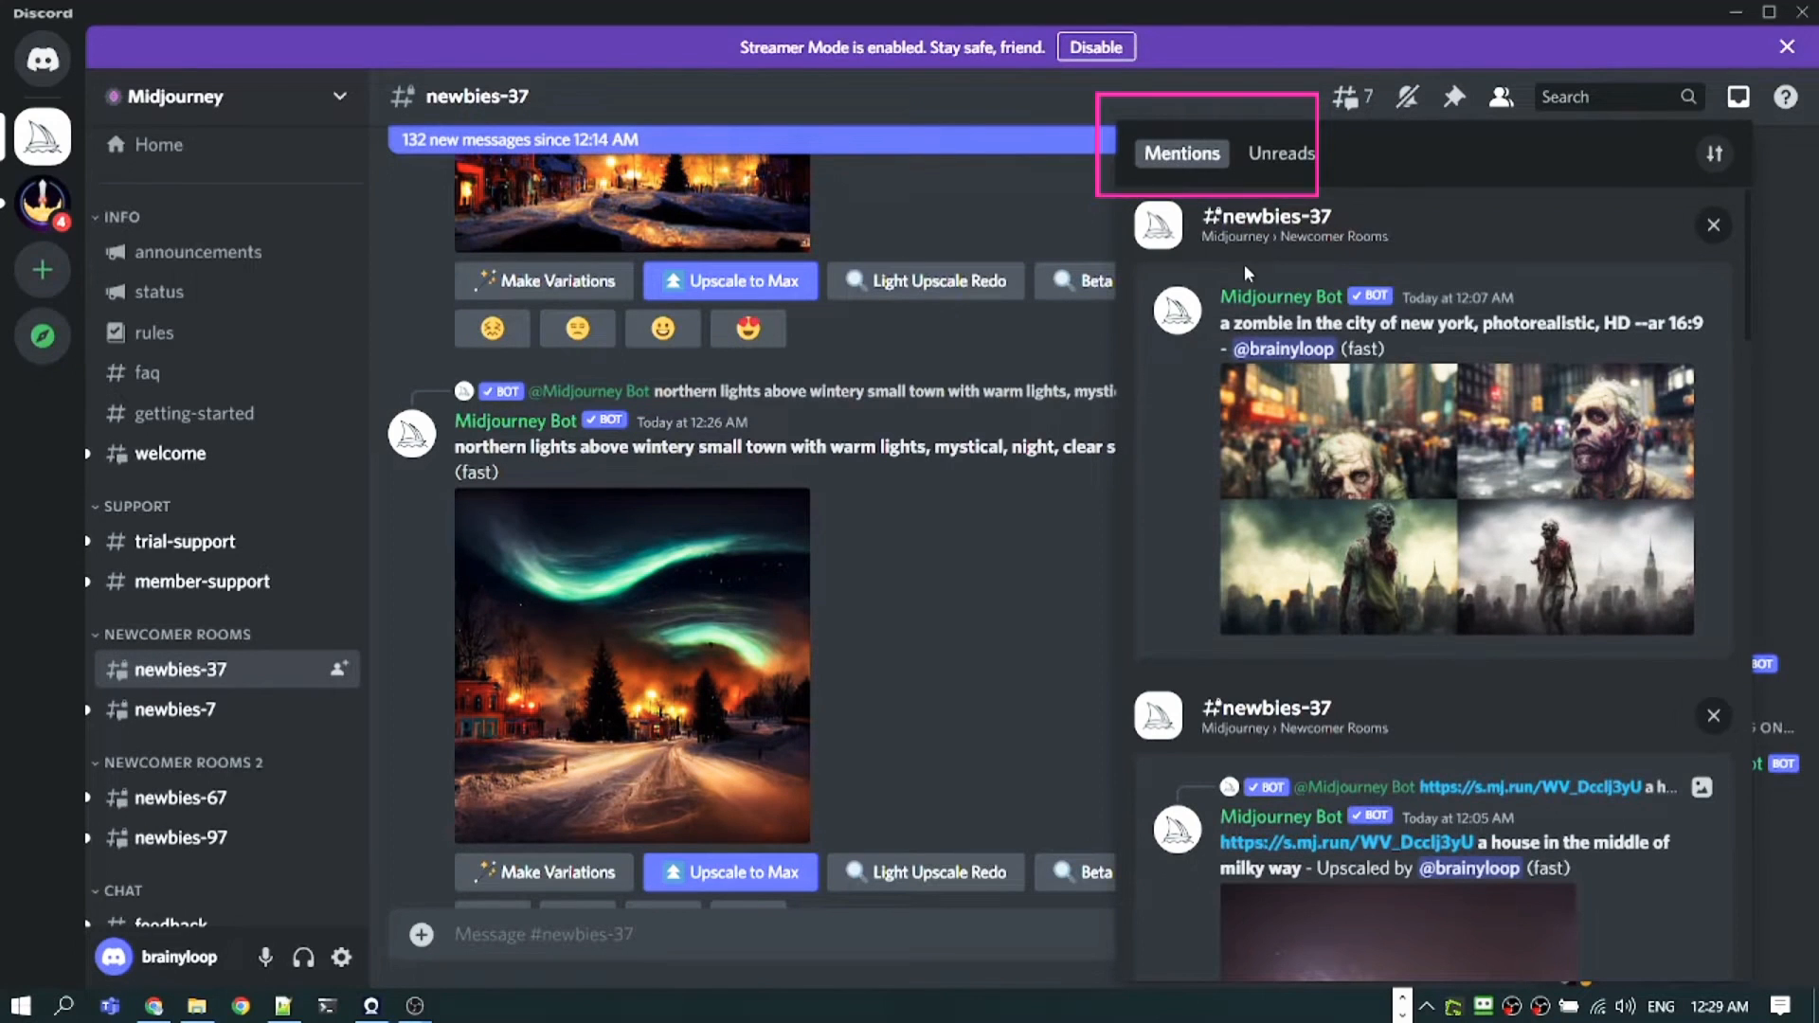
scroll(1388, 486, down, 5)
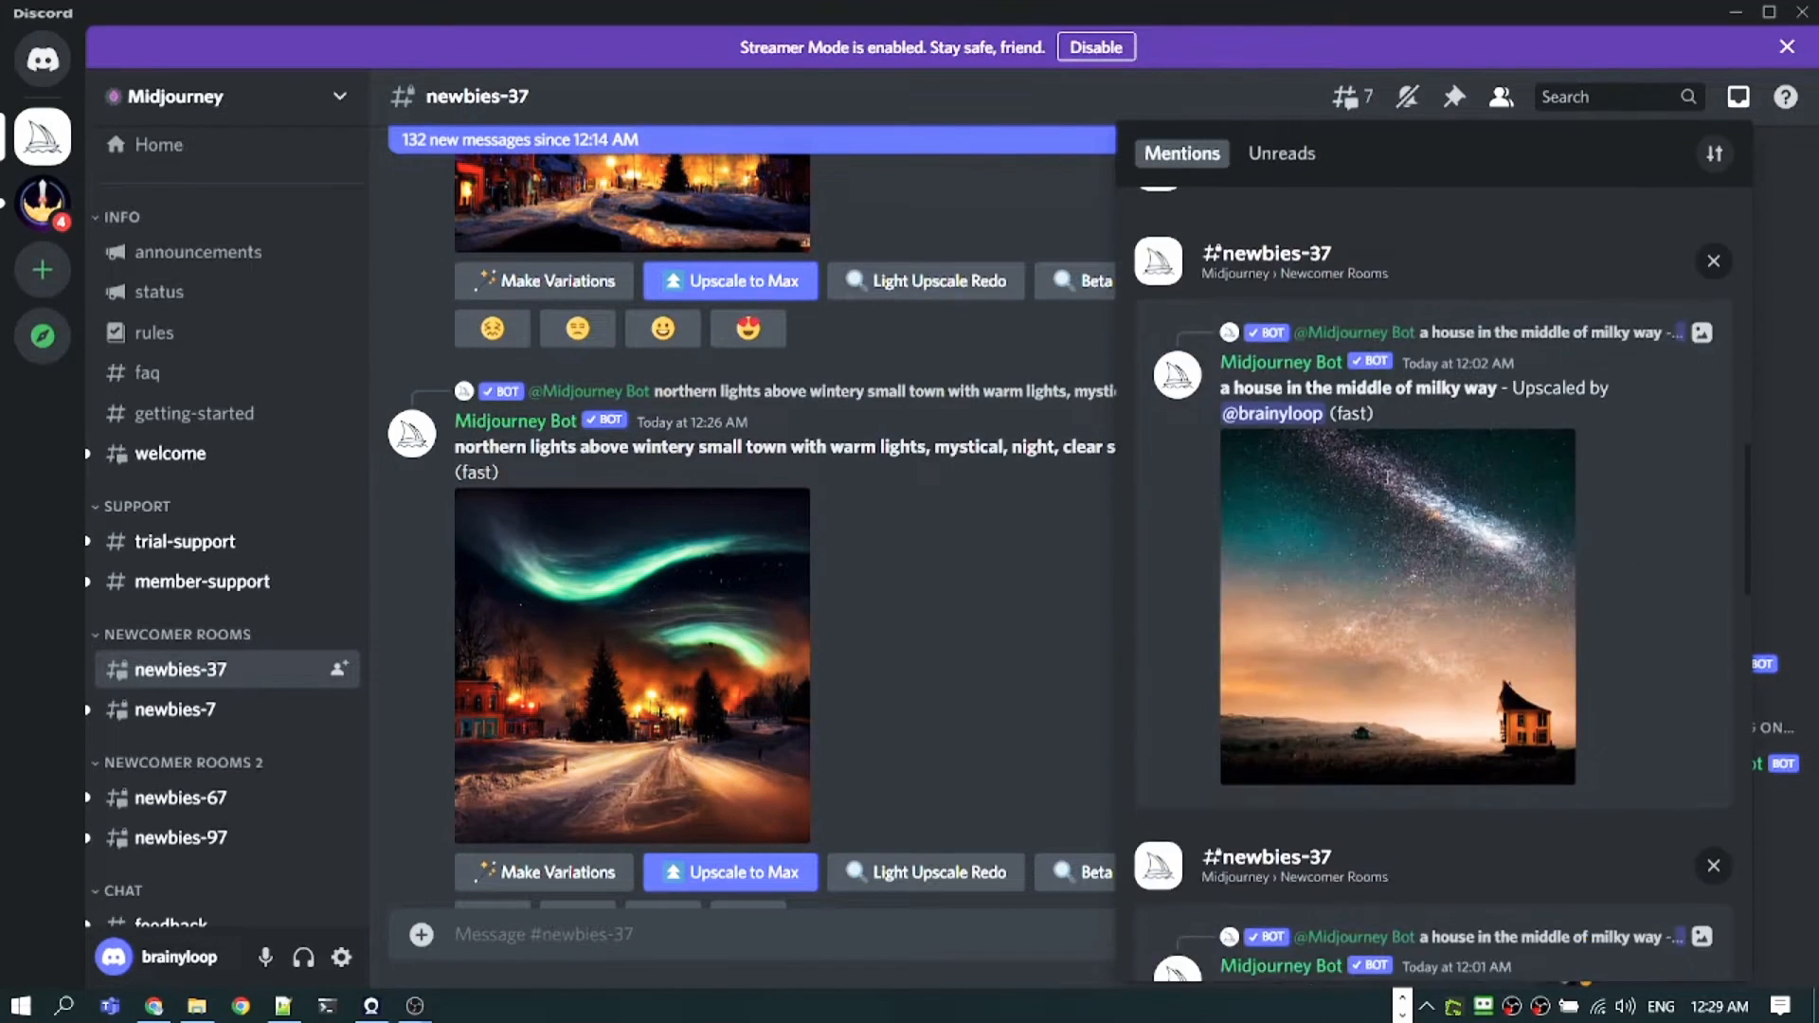
scroll(1388, 487, up, 5)
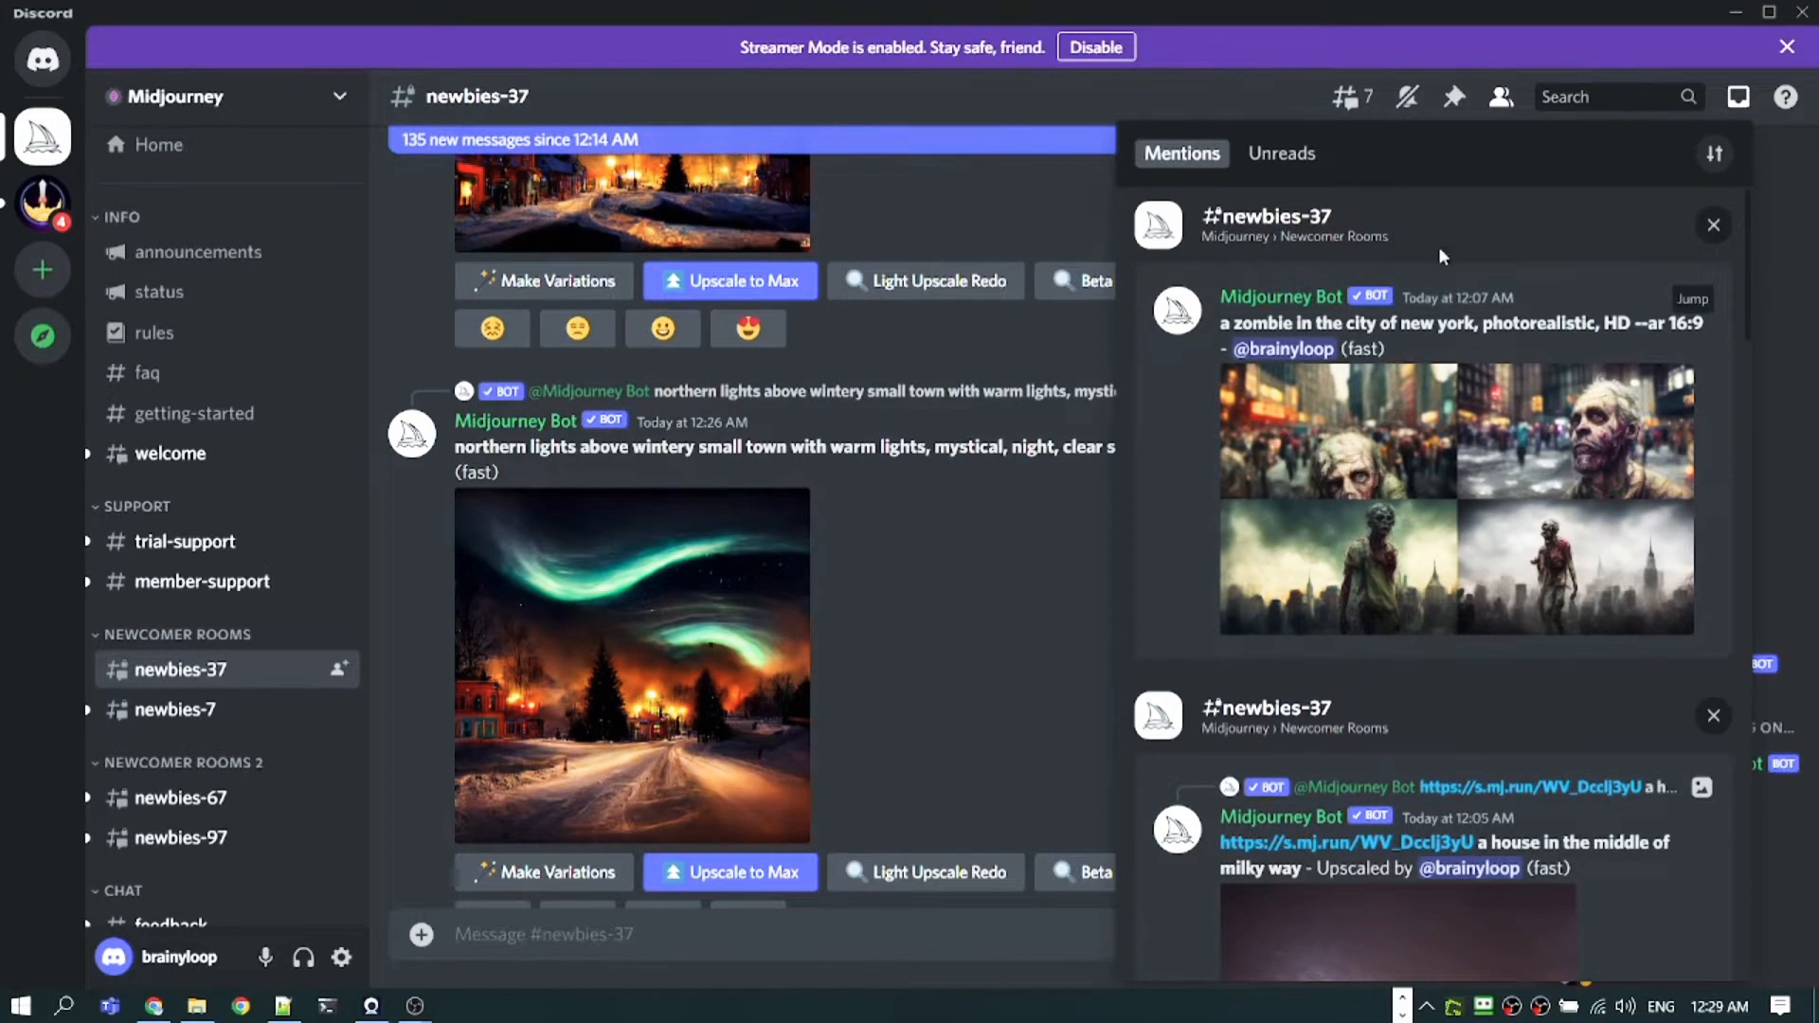
scroll(1502, 431, down, 10)
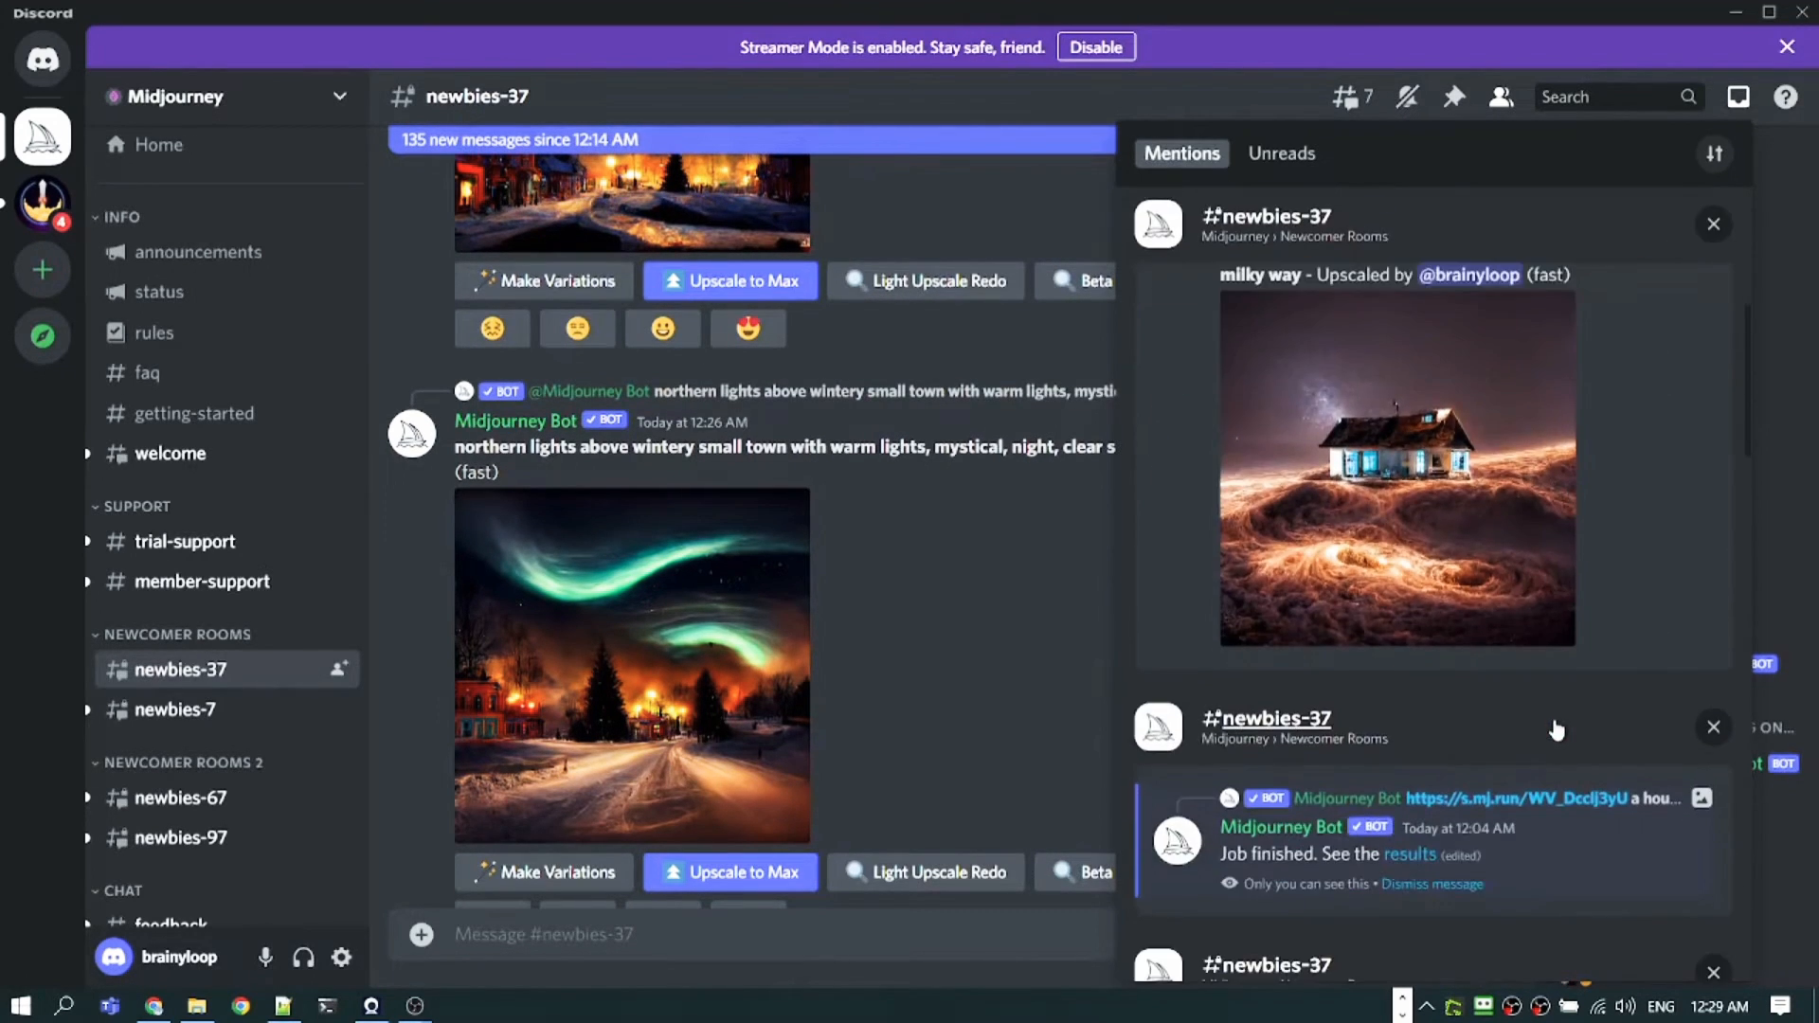
scroll(1557, 729, down, 10)
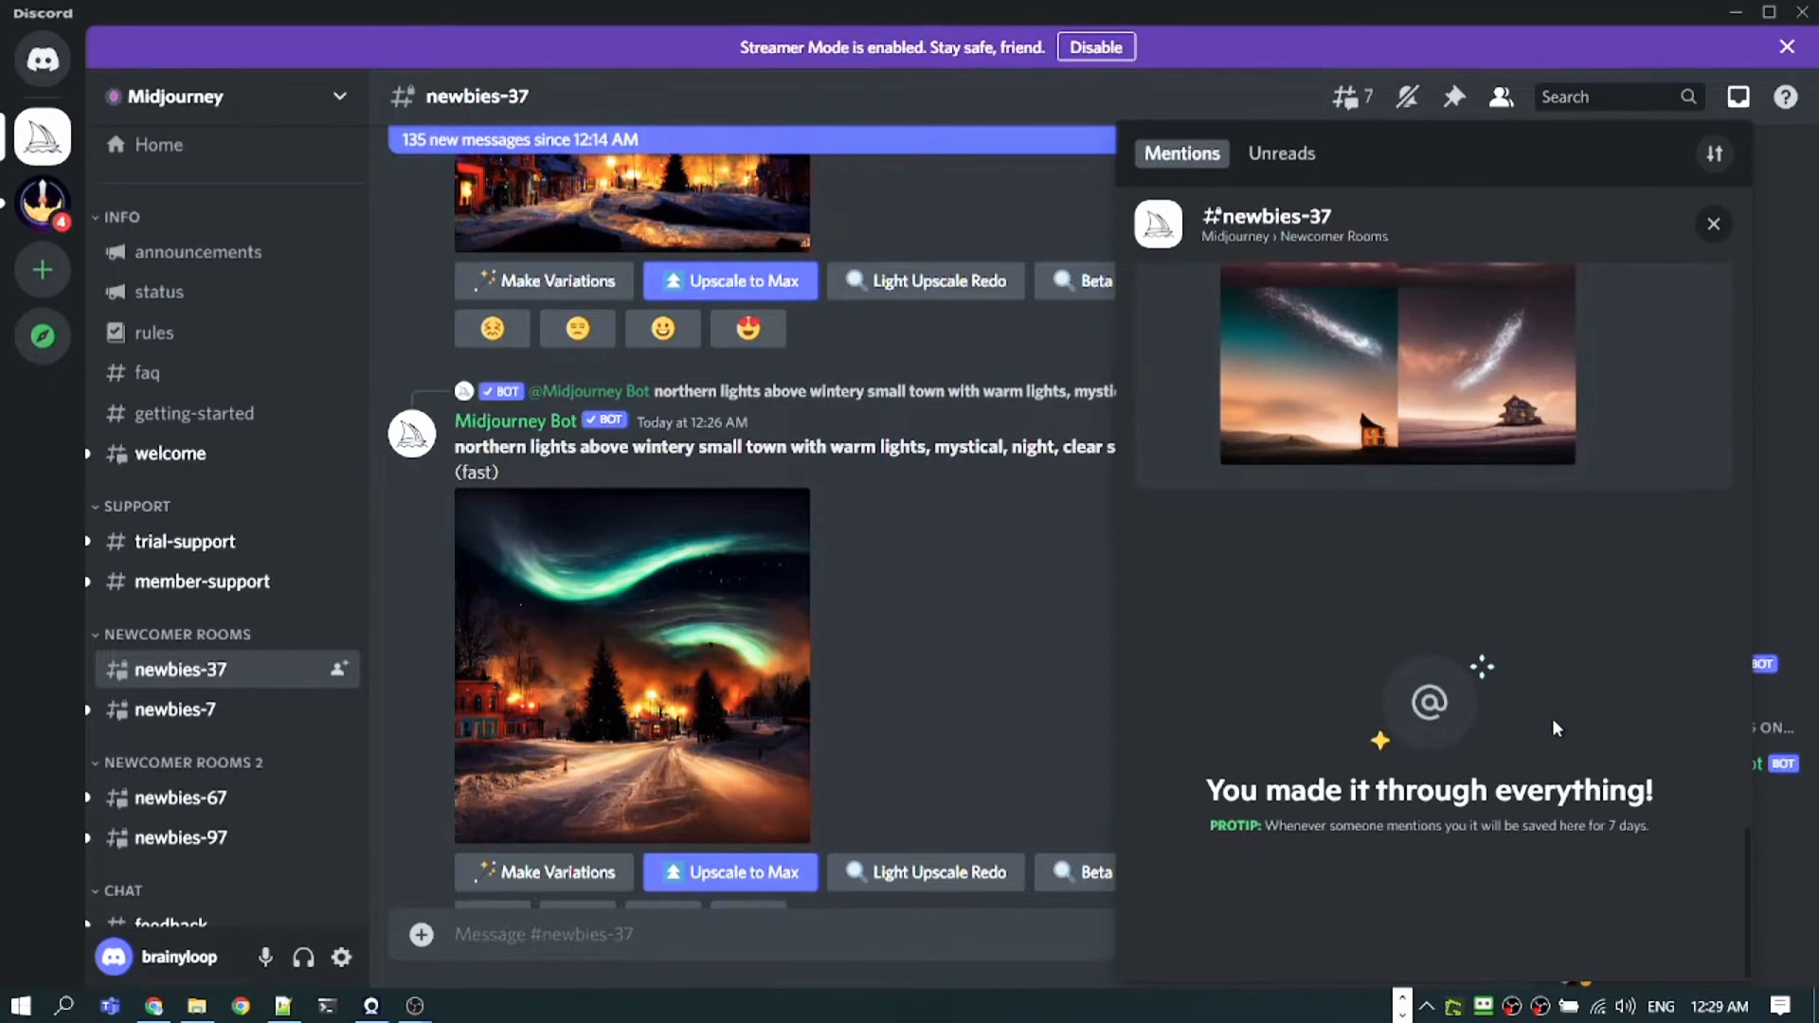
scroll(1556, 730, up, 15)
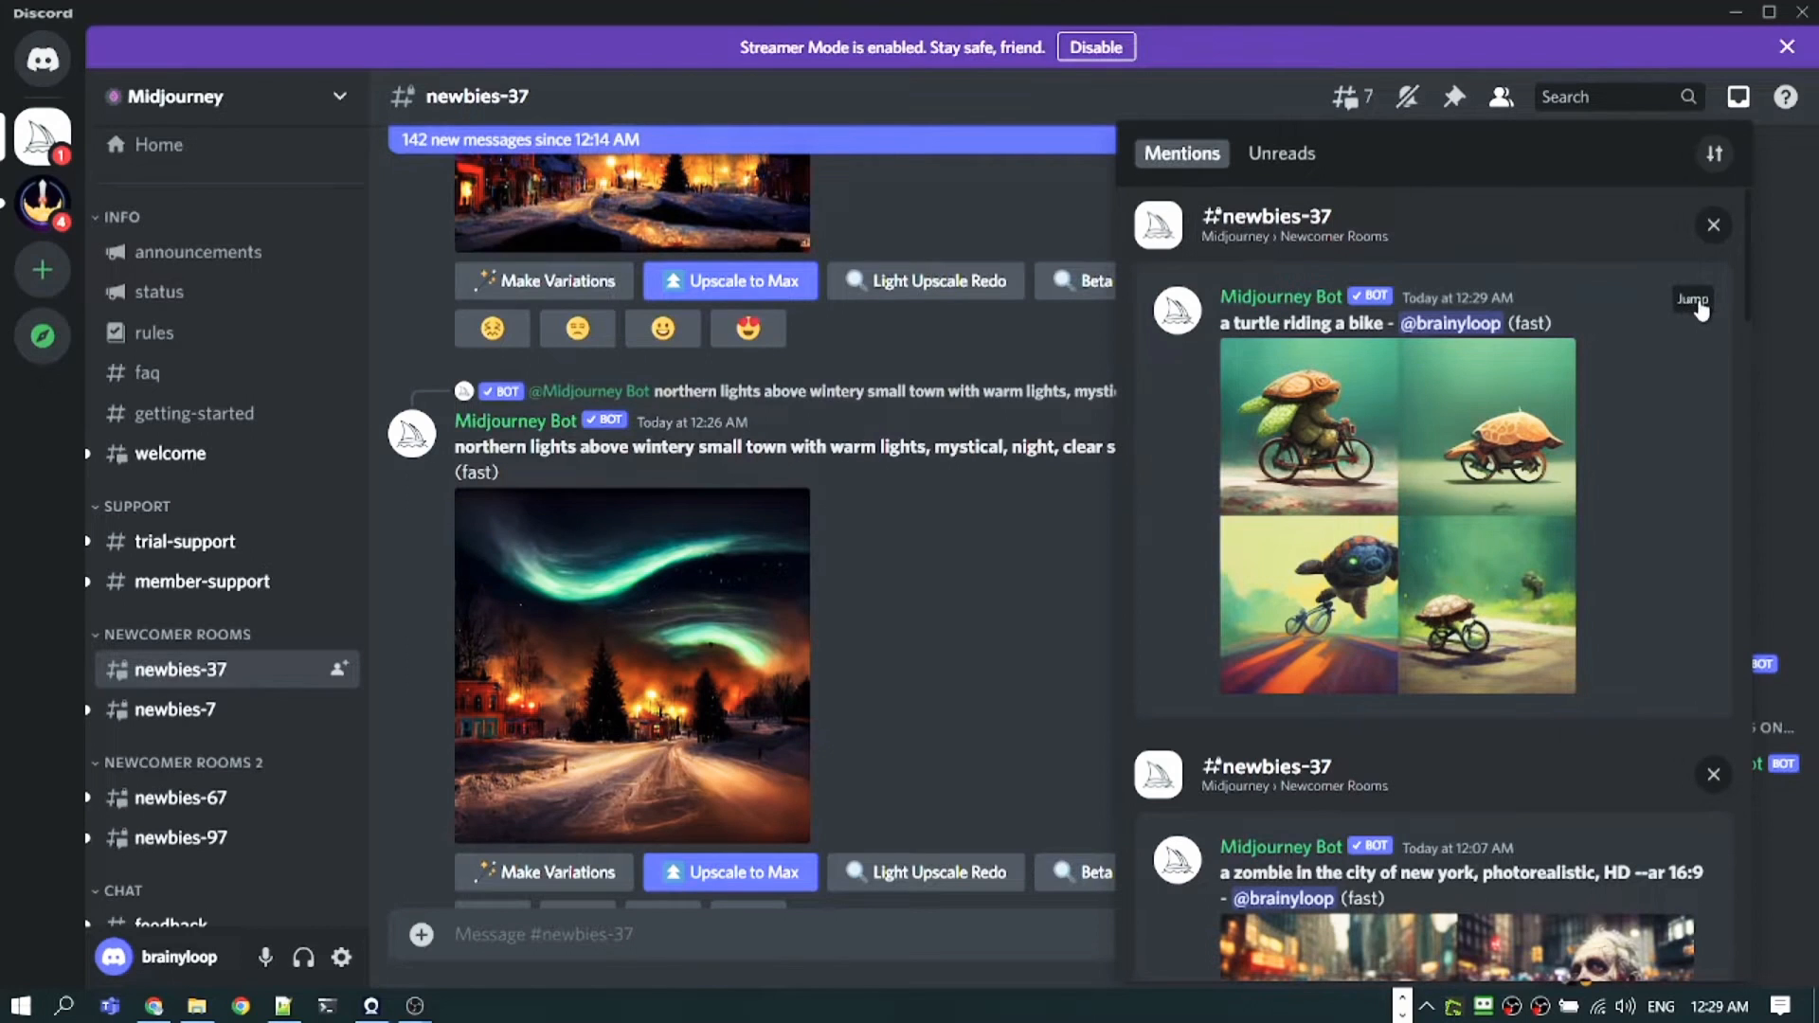
click(1694, 301)
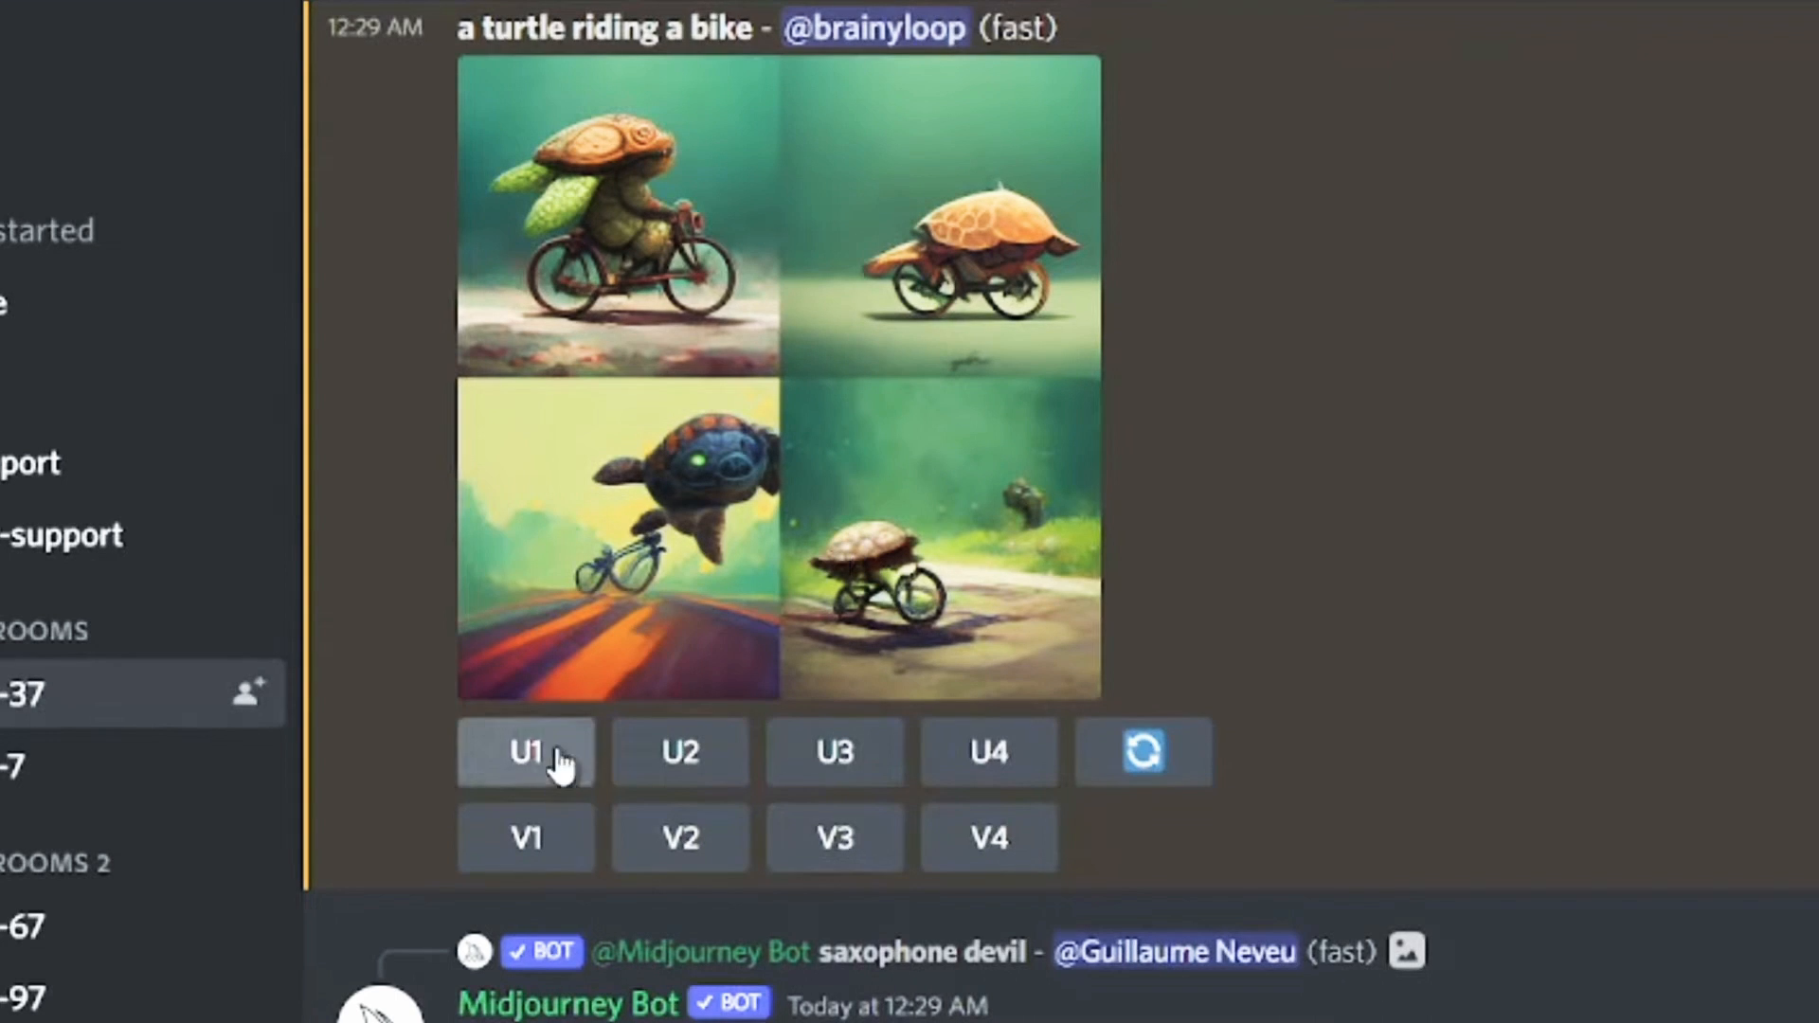
- Upscale the fourth turtle image and request variations of the second one
mouse_move(268, 677)
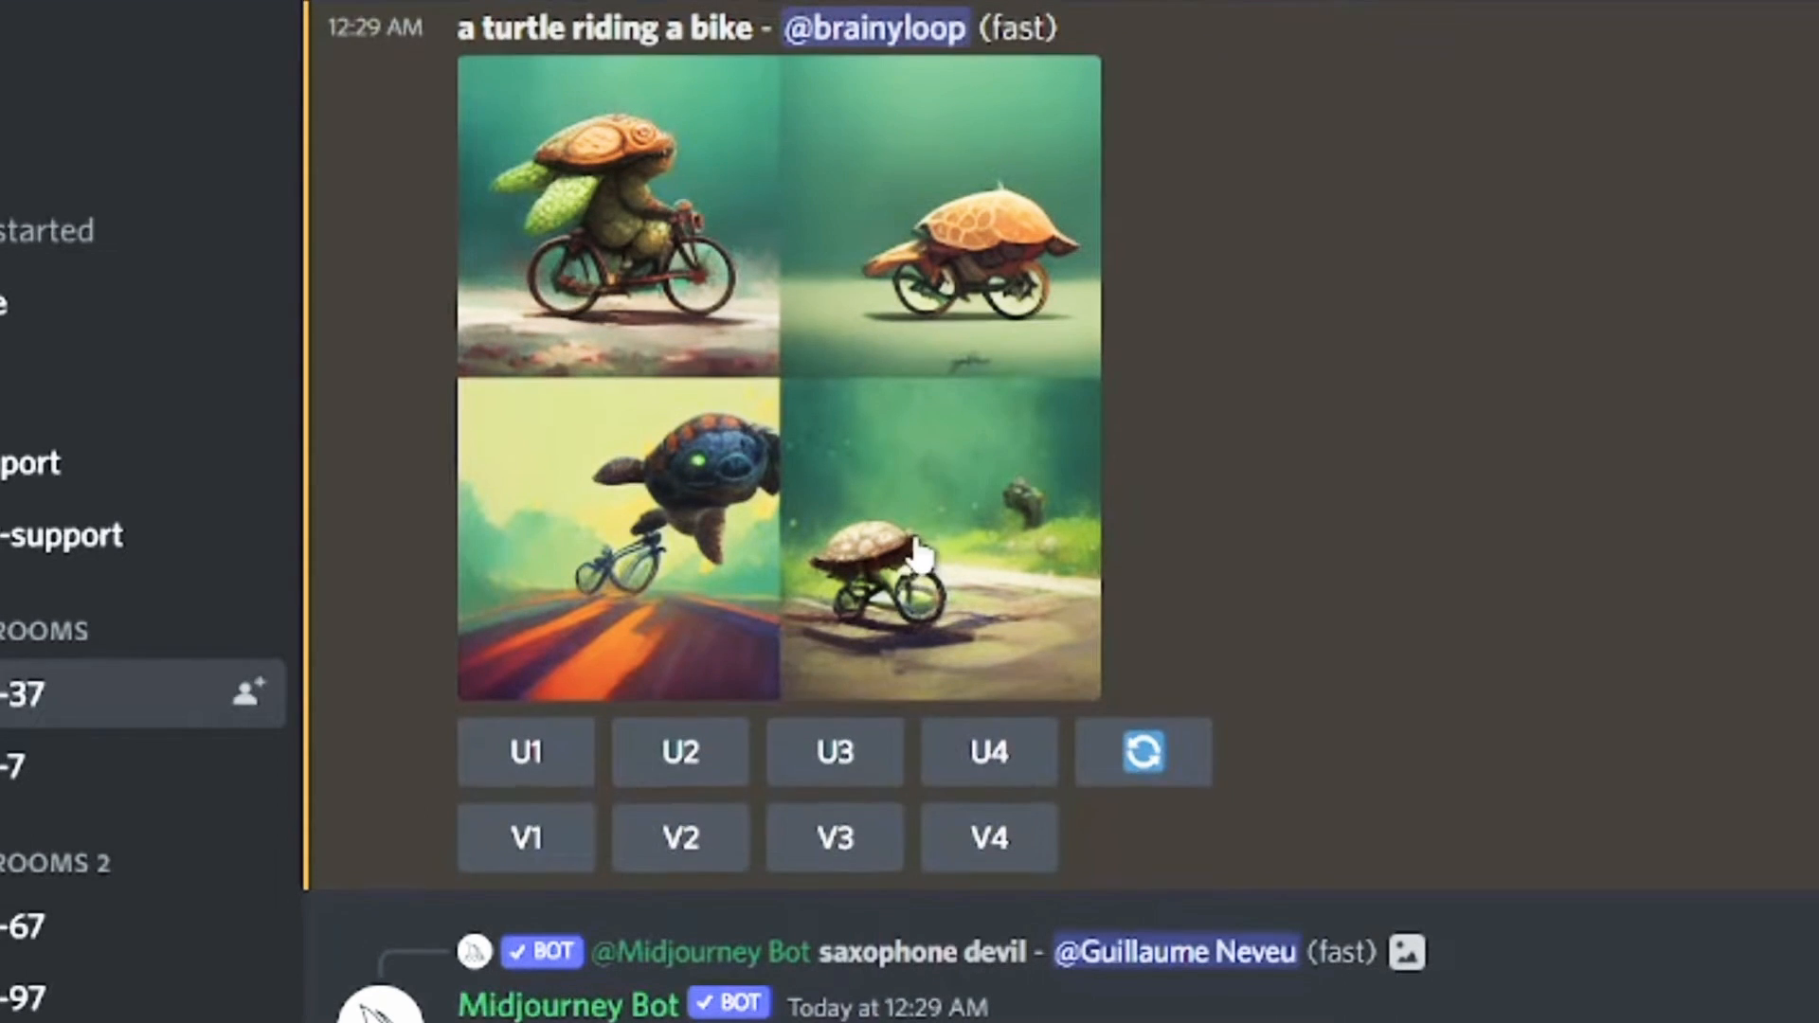
click(567, 773)
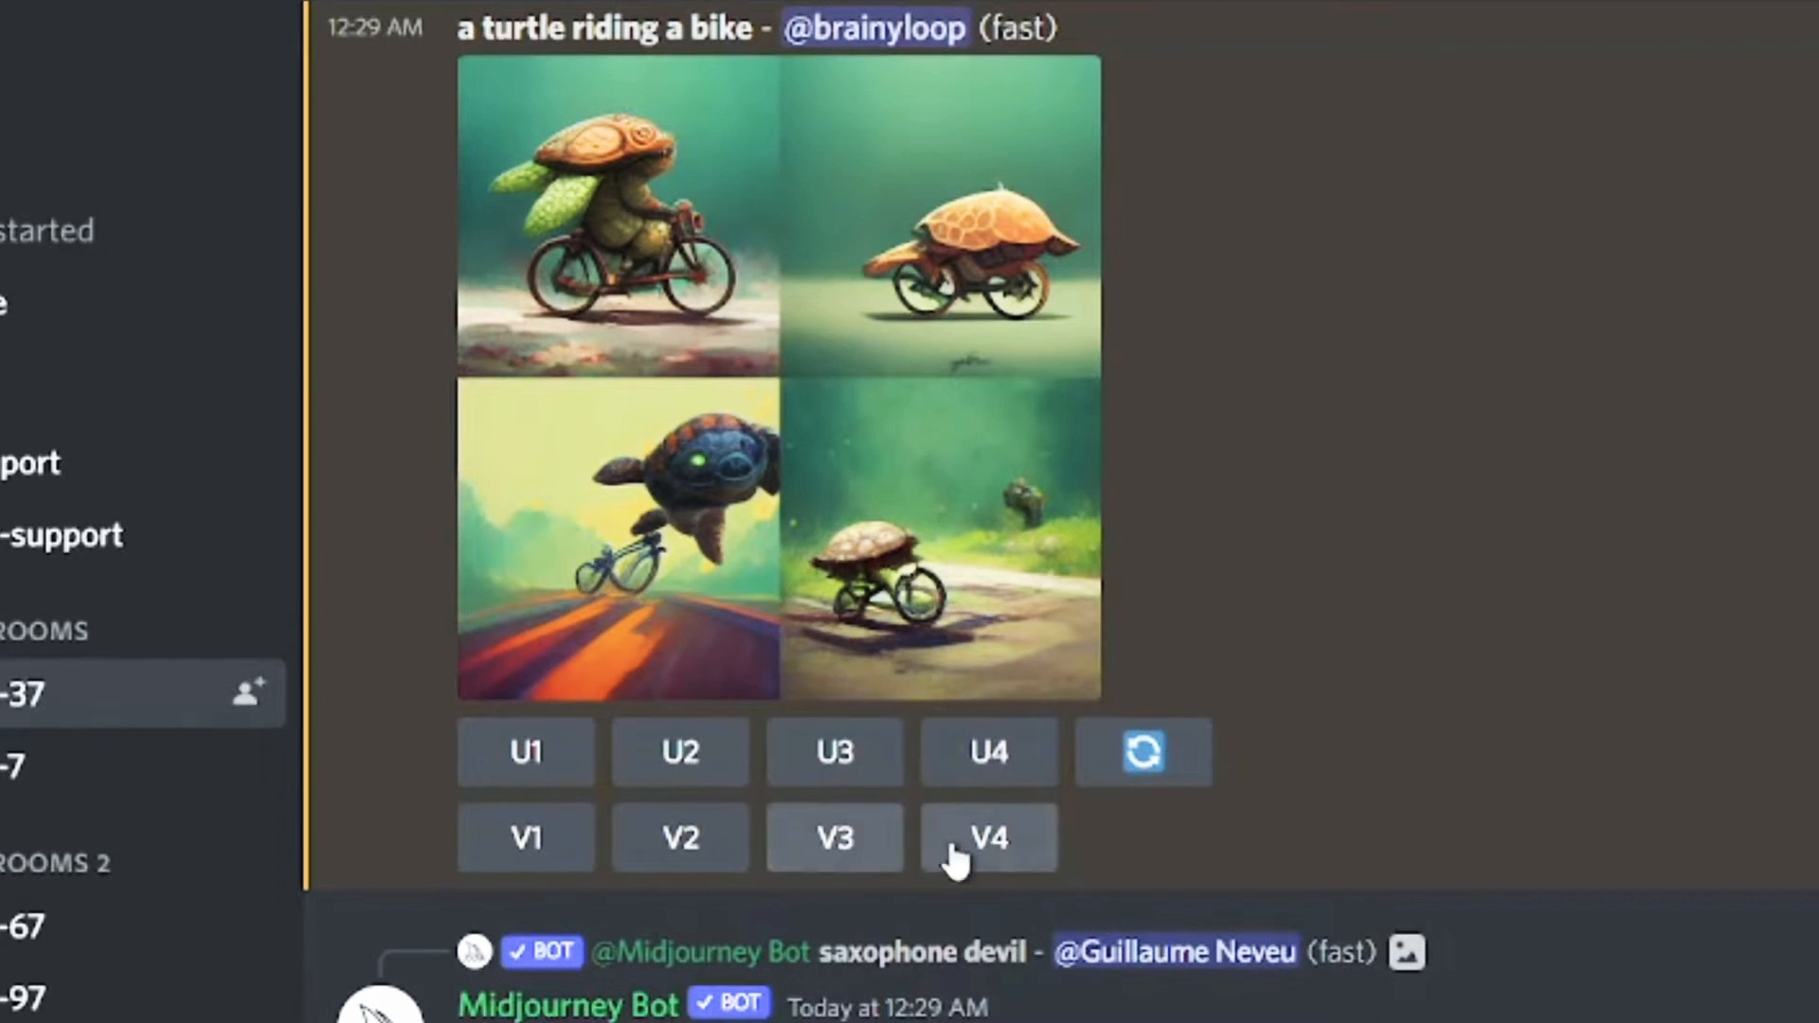
click(1026, 782)
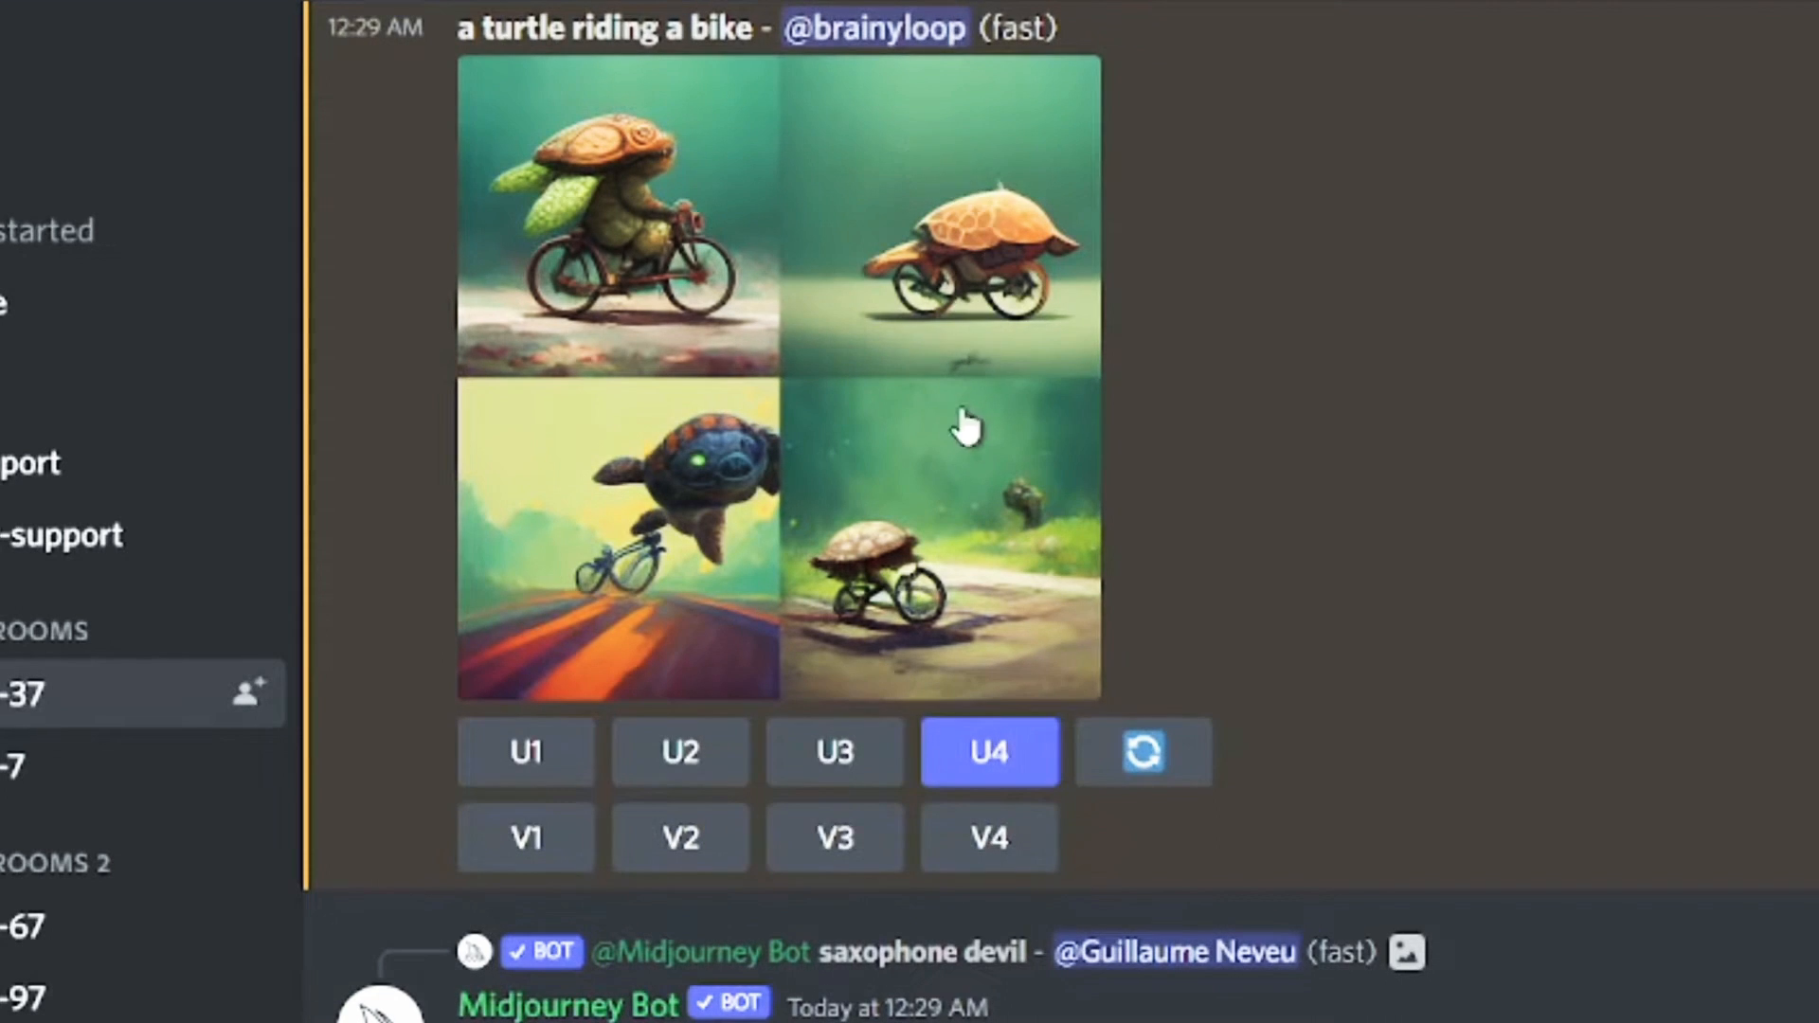
click(684, 838)
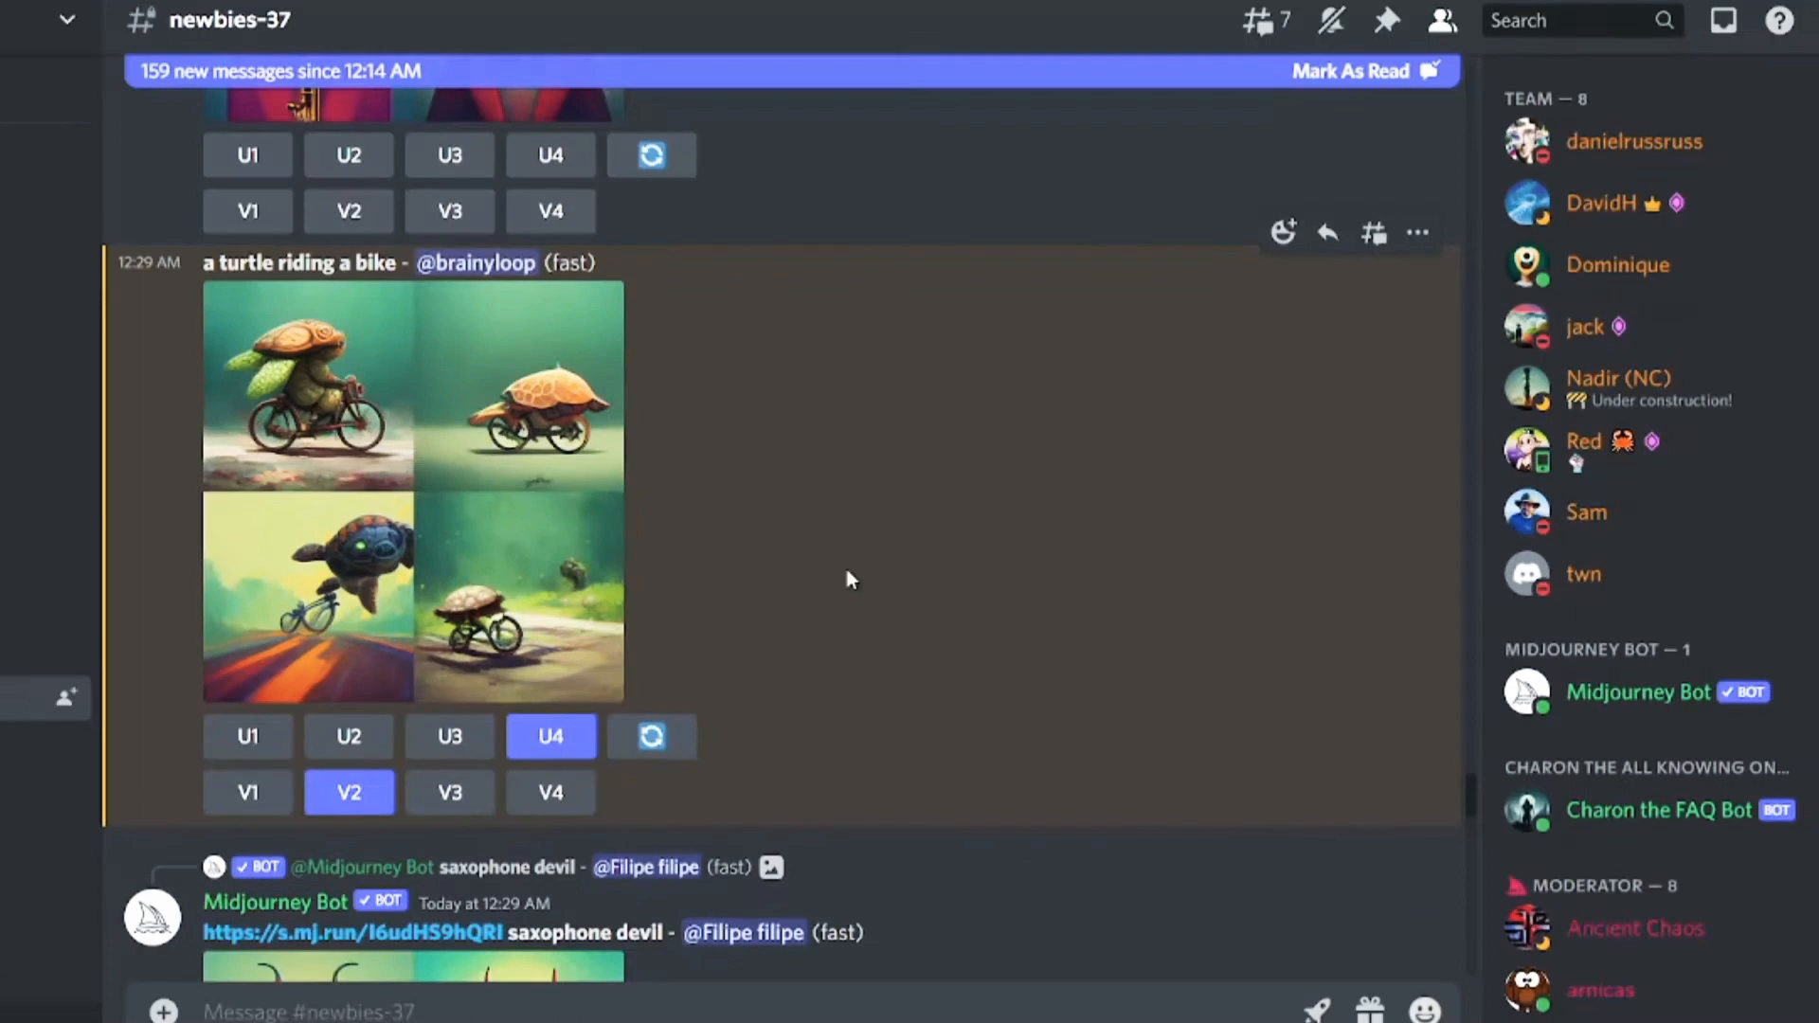
- Find the turtle variations in the inbox mentions and jump to their message in newbies-37
scroll(1442, 502, down, 1)
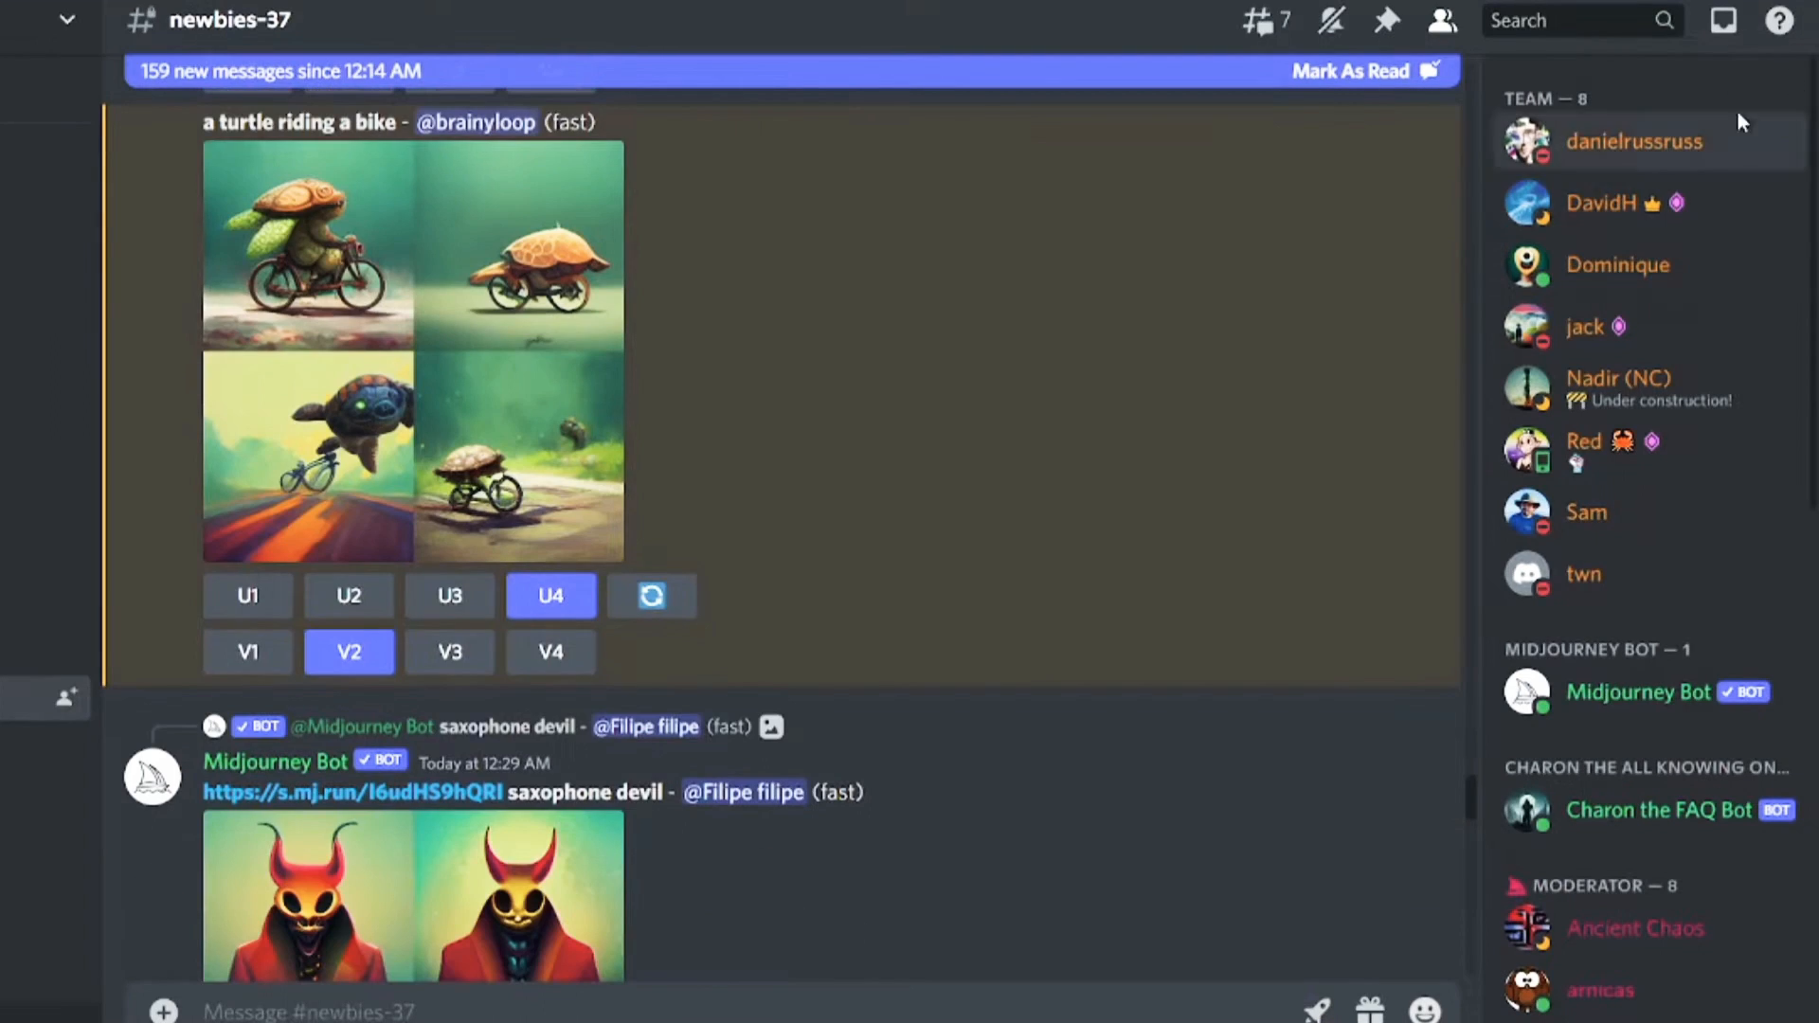
click(1722, 20)
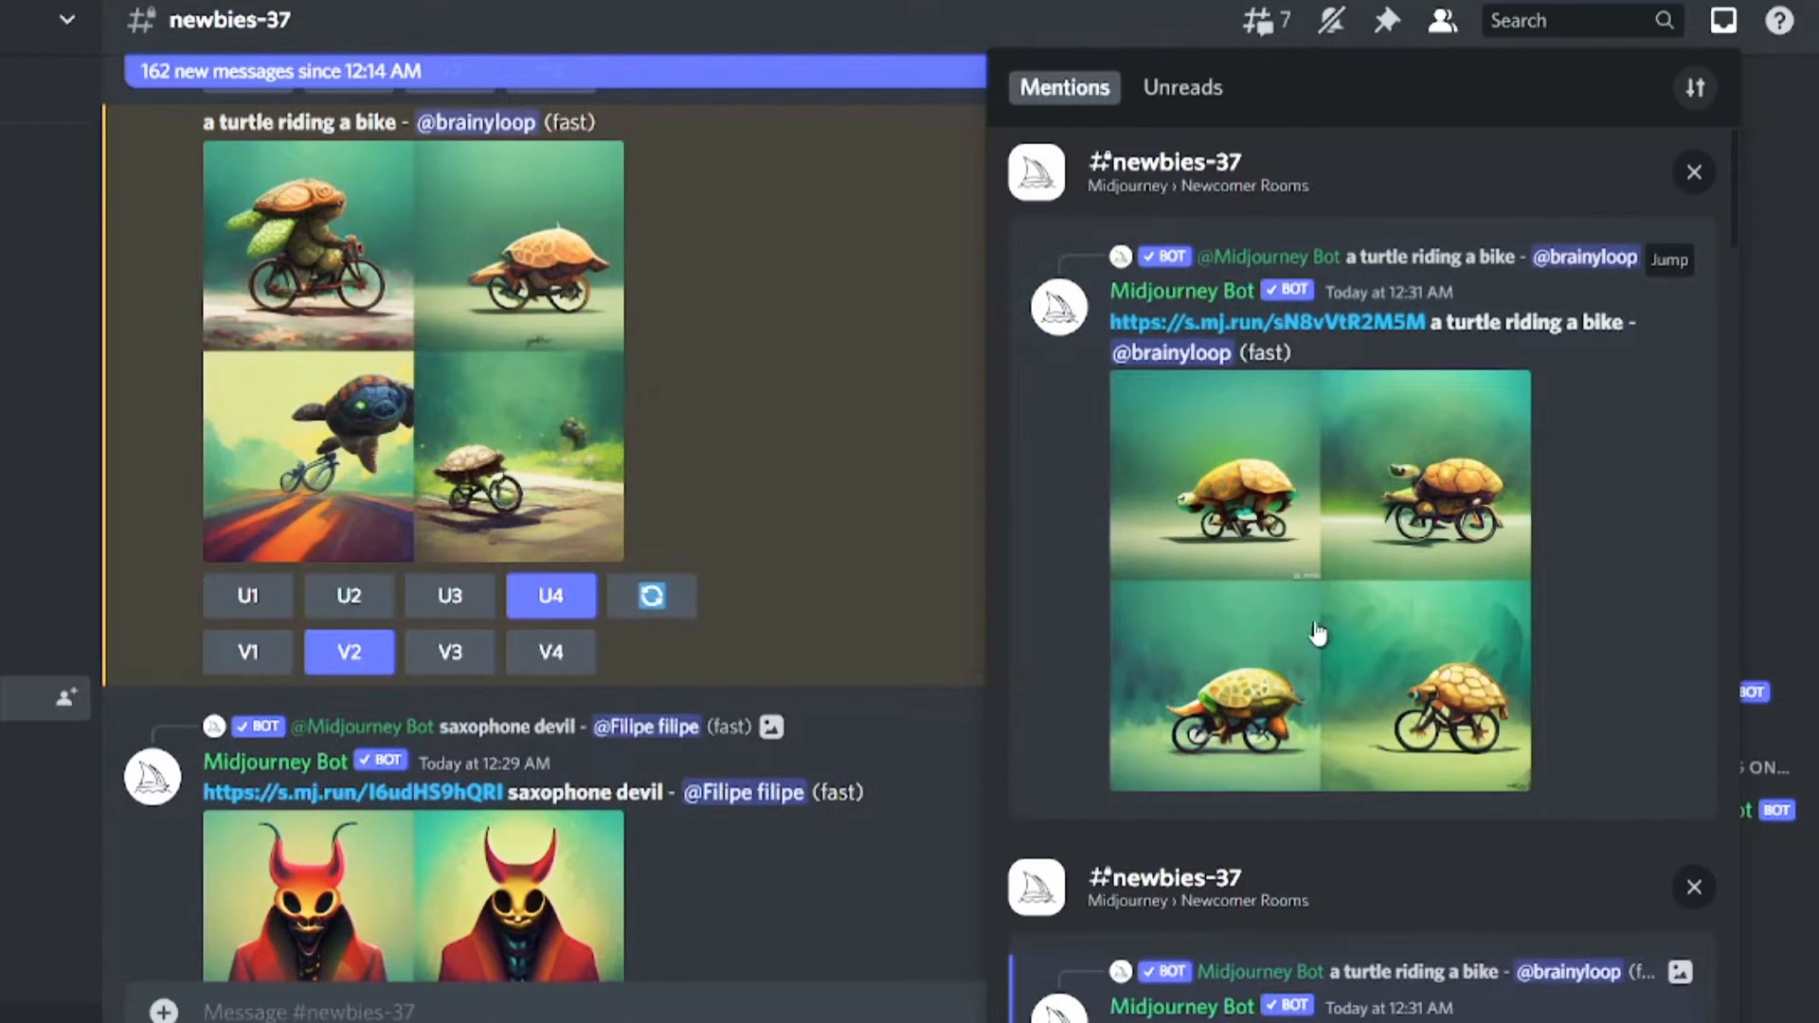
click(1658, 272)
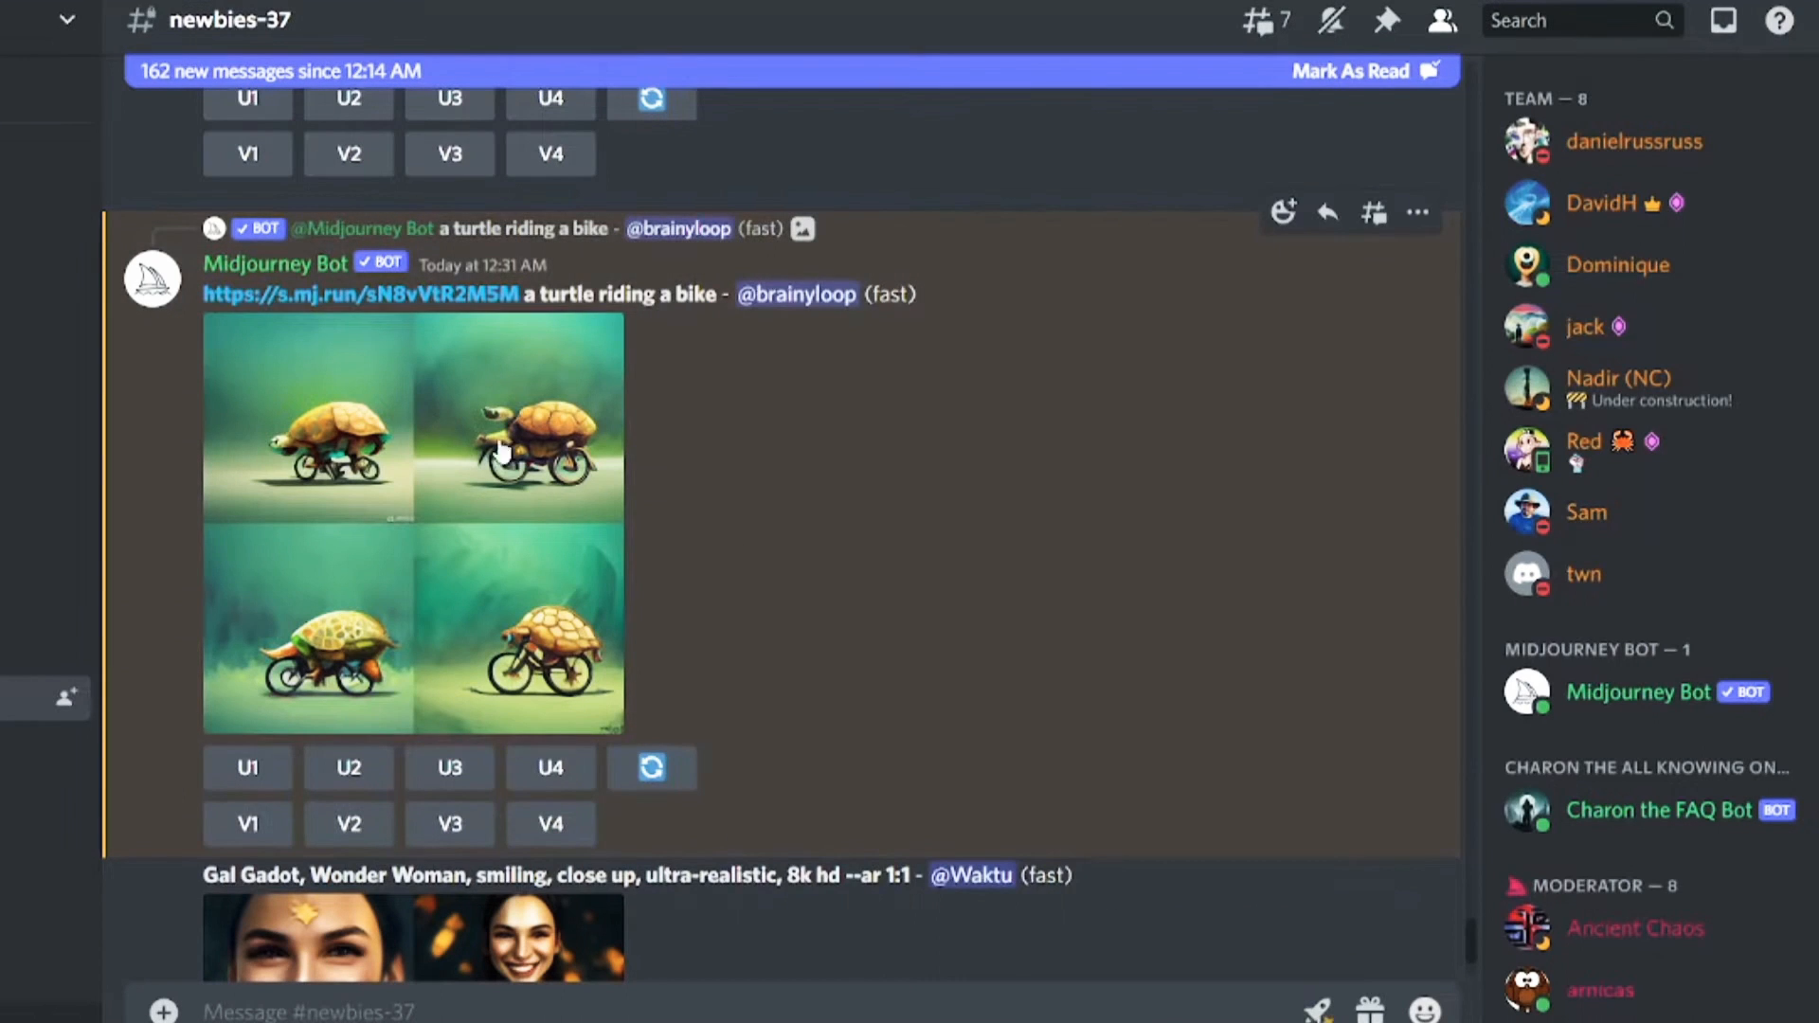
- Enlarge the turtle variations grid, open its original in the browser with the image options, and return to Discord
click(500, 527)
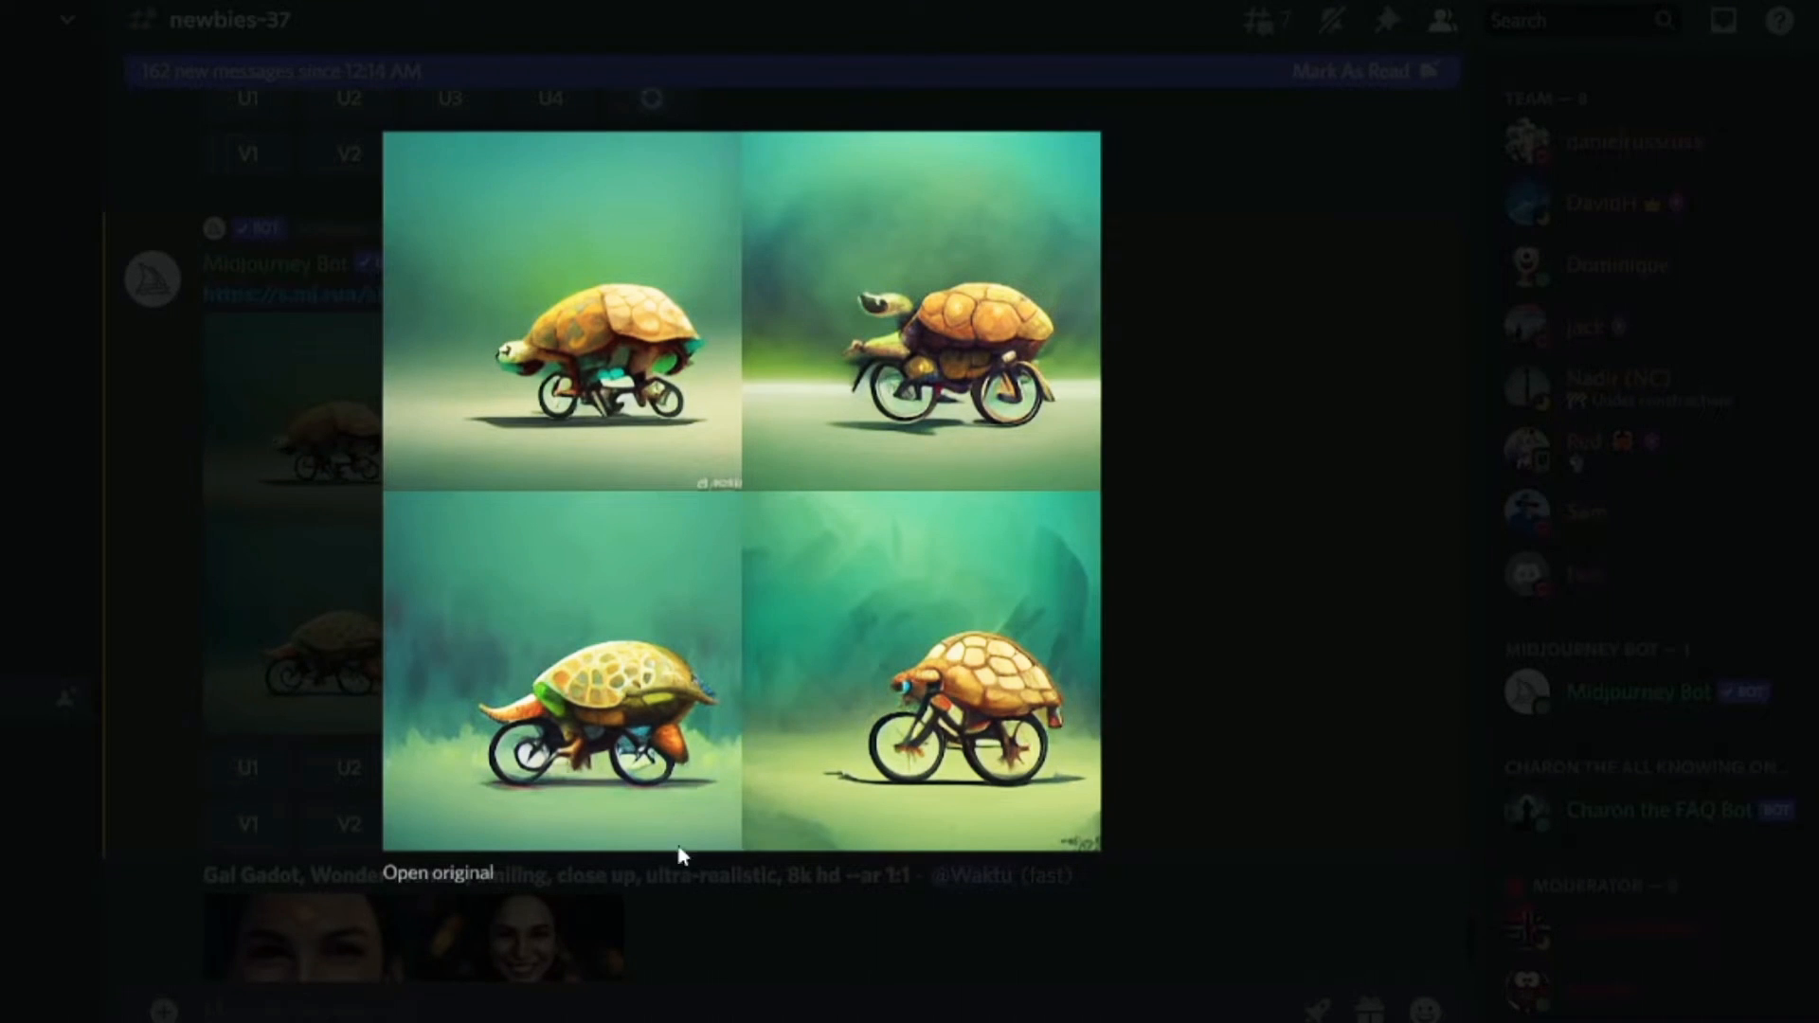
click(436, 873)
right_click(1009, 529)
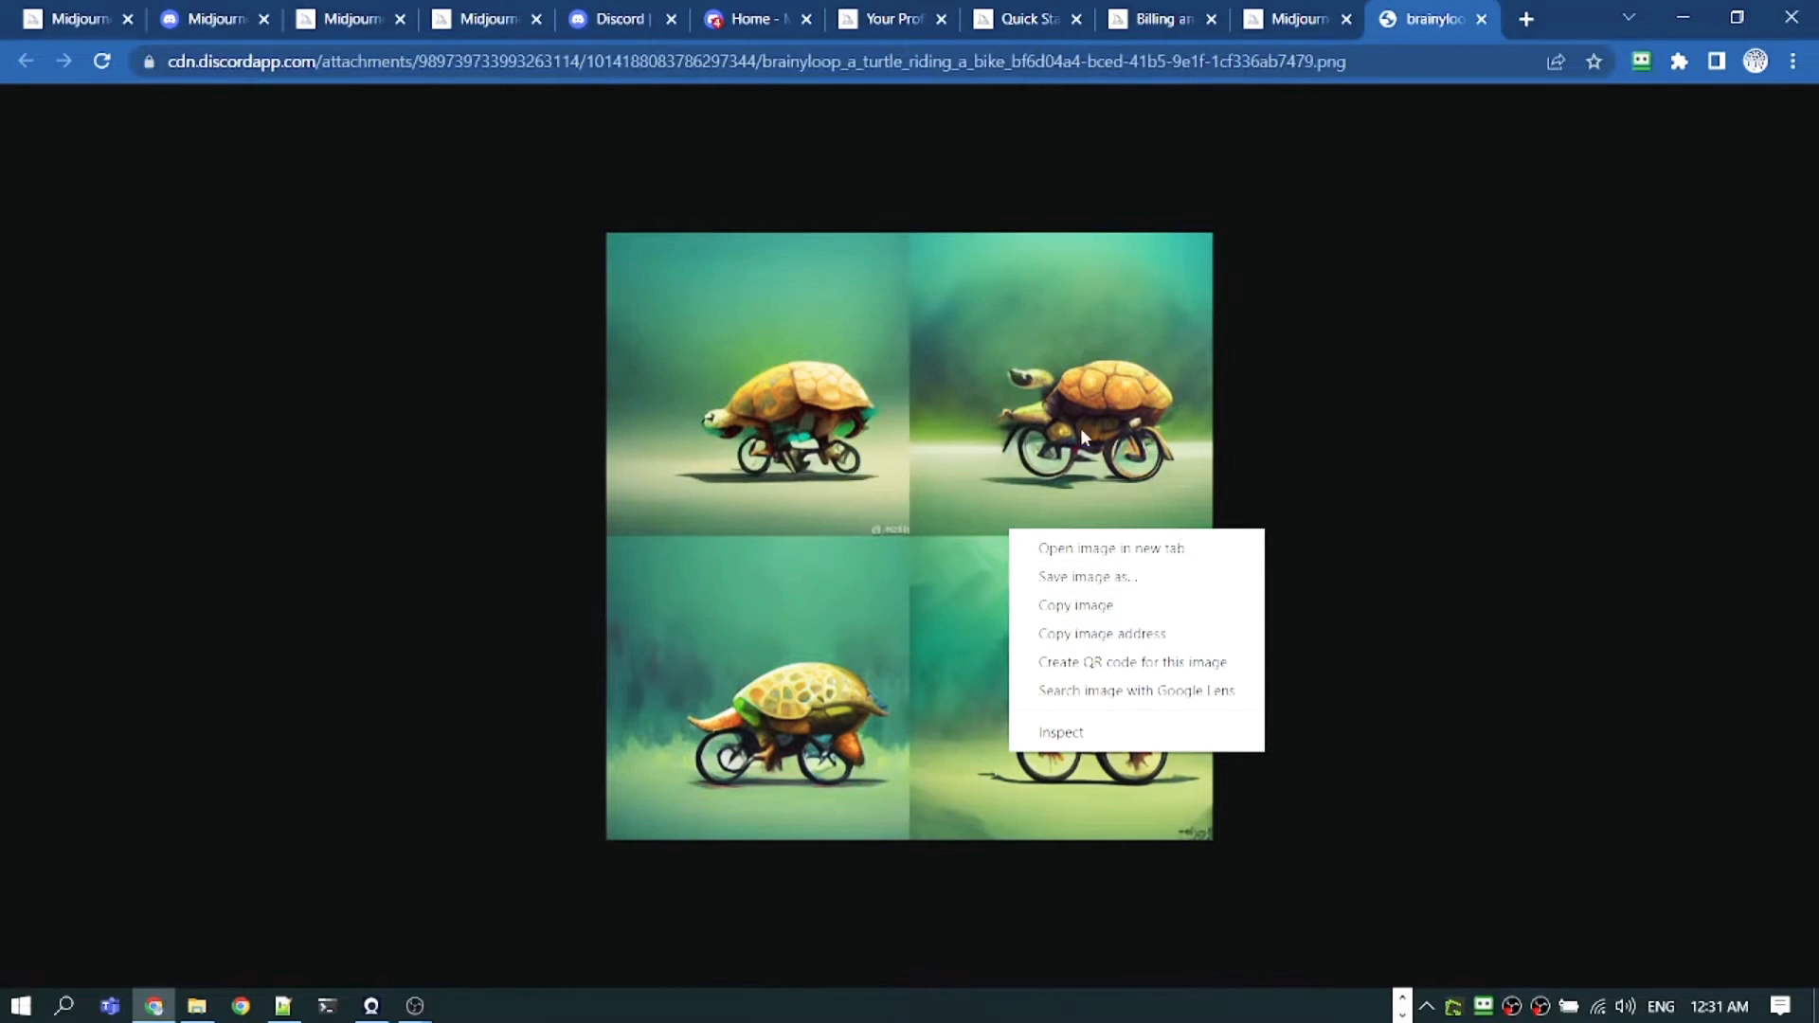
click(1441, 437)
key(alt+Tab)
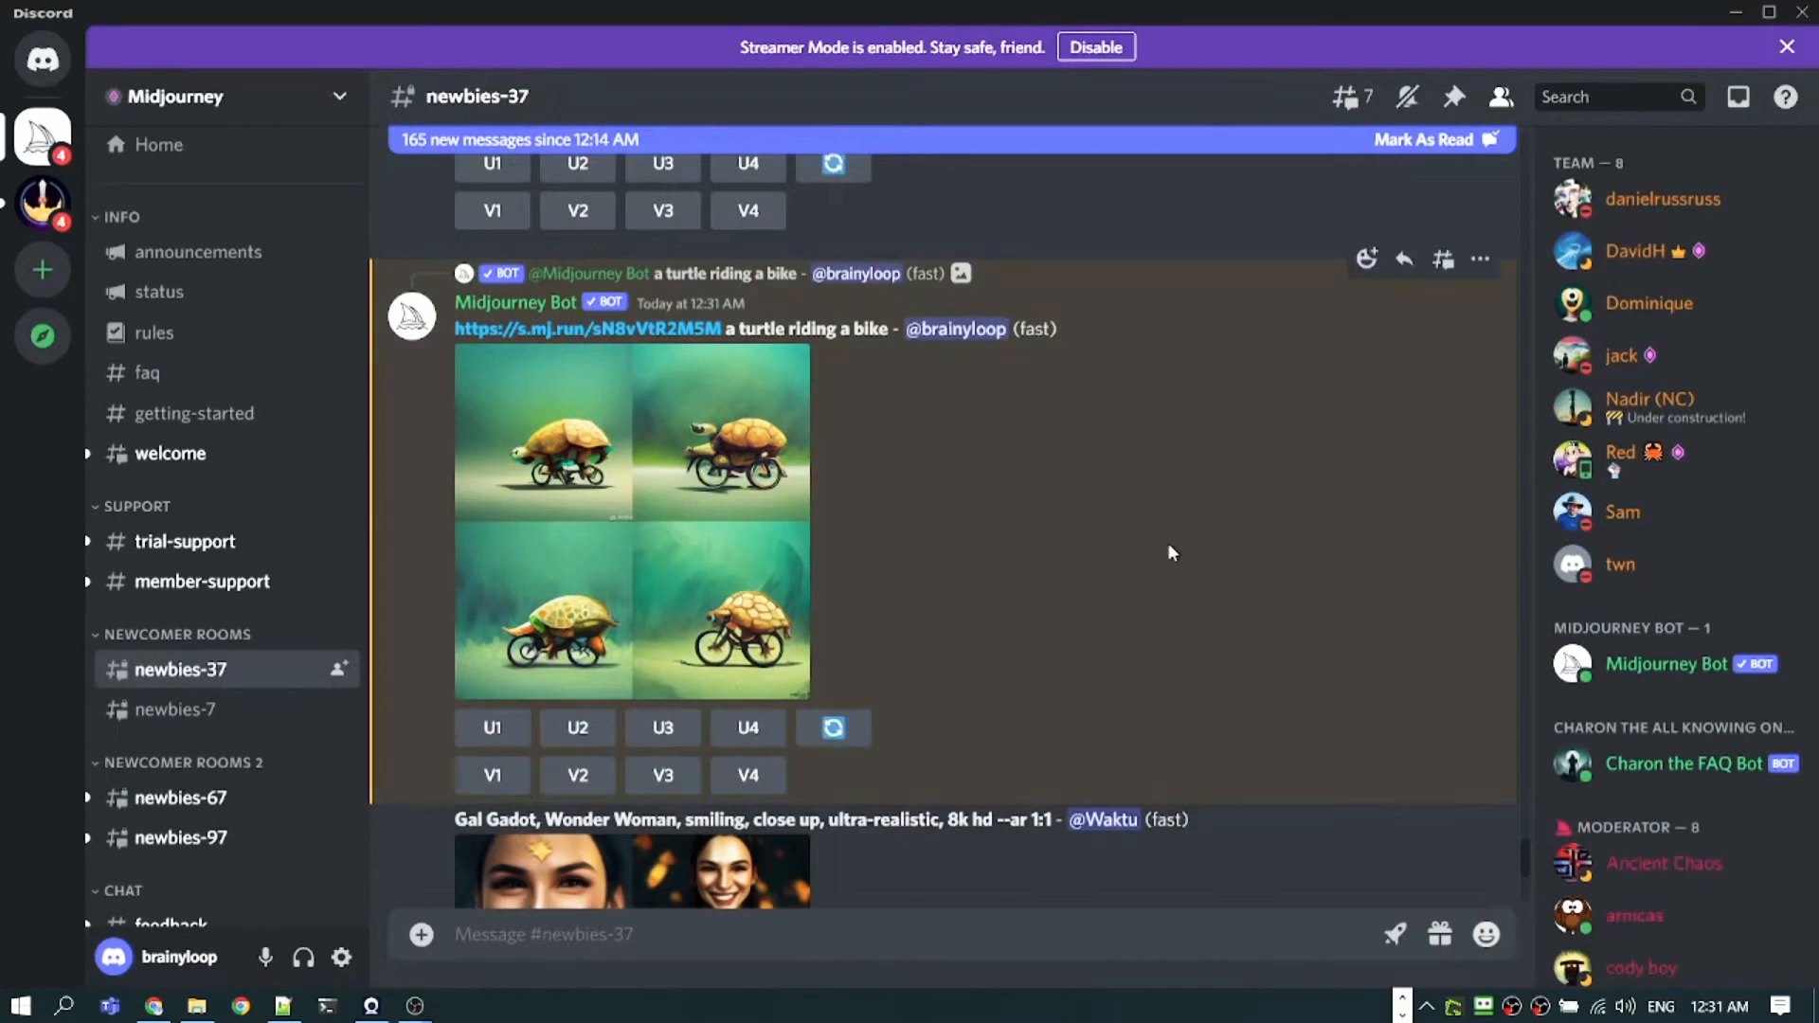
- Jump from the inbox mentions to the upscaled turtle image and view it enlarged
click(1738, 99)
scroll(1552, 450, down, 1)
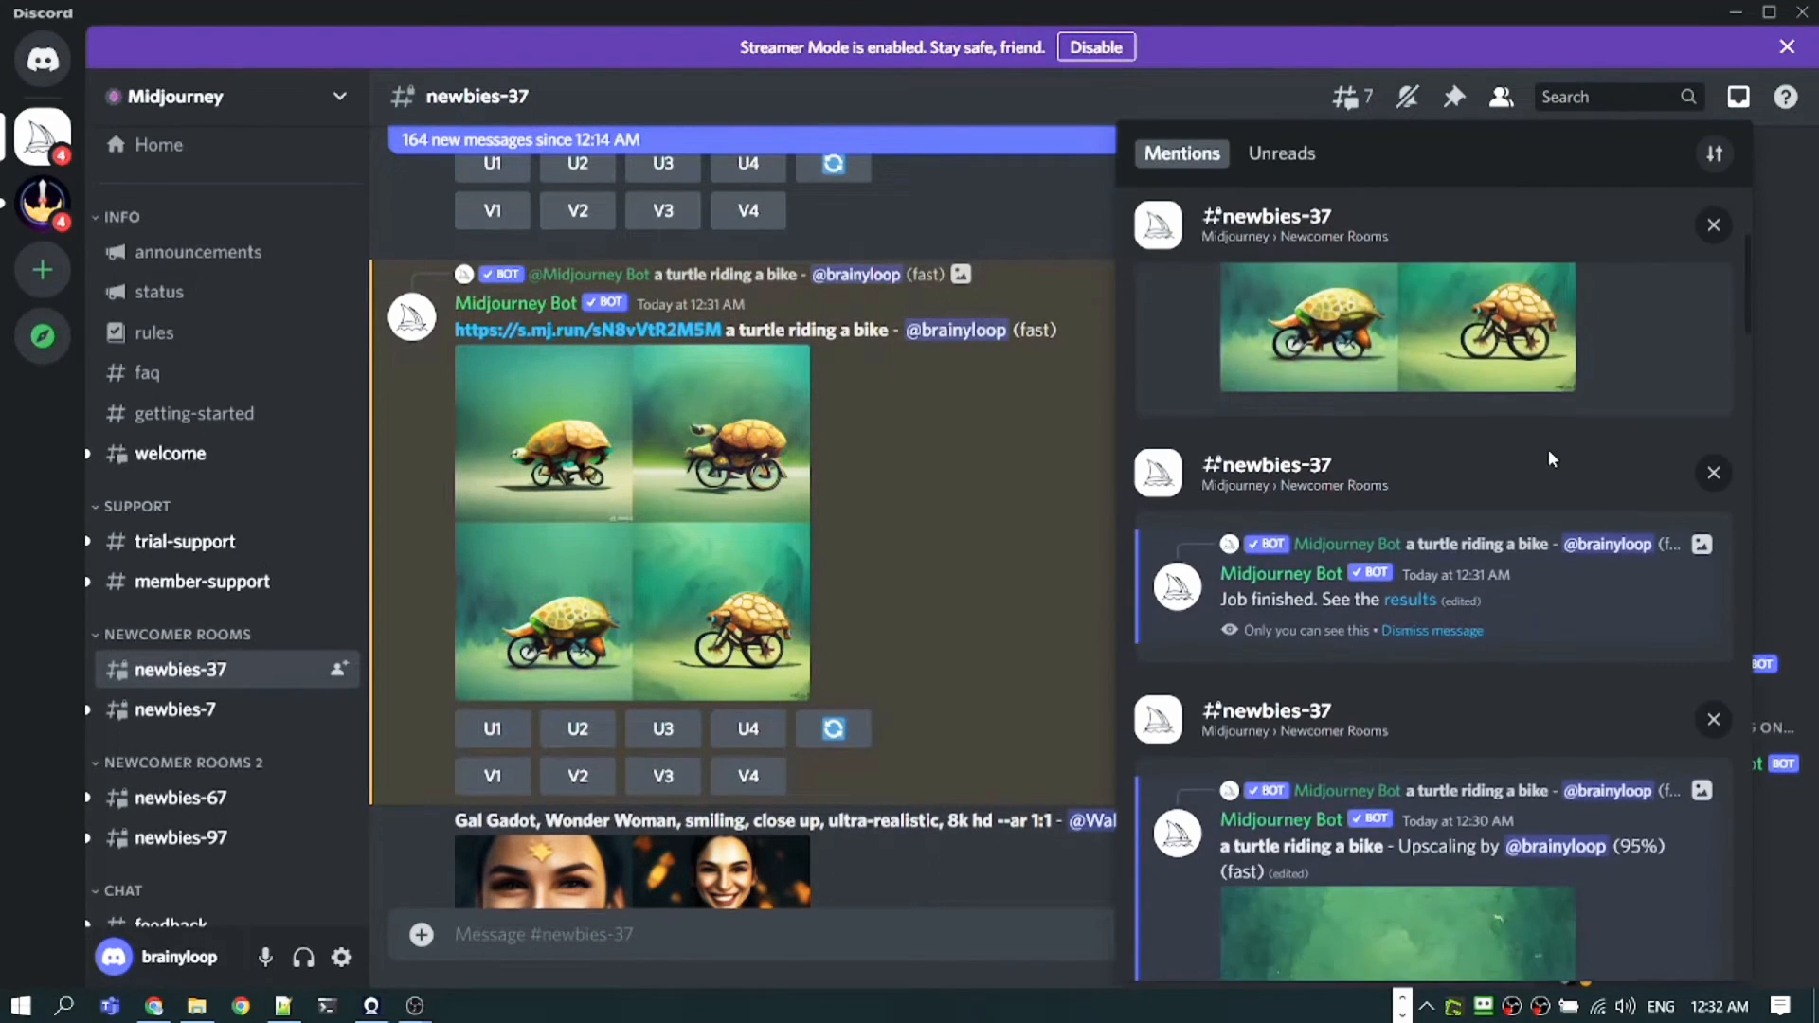
scroll(1550, 460, up, 3)
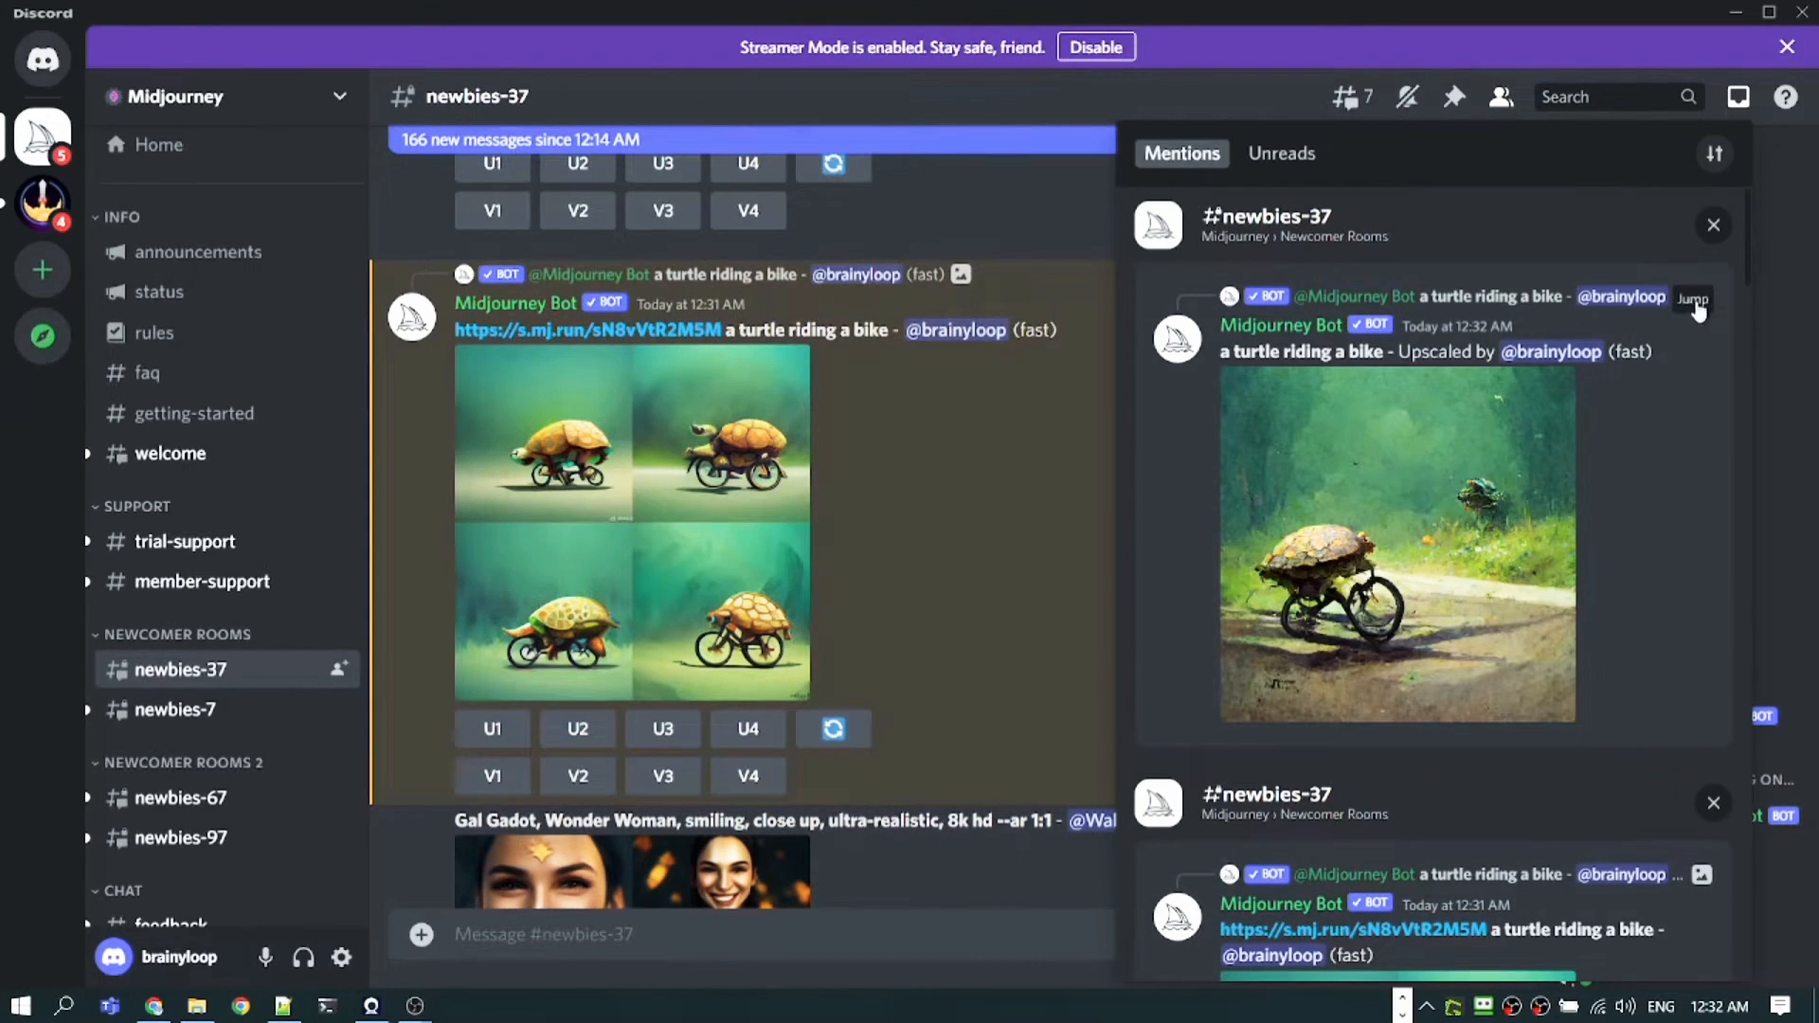
click(1693, 300)
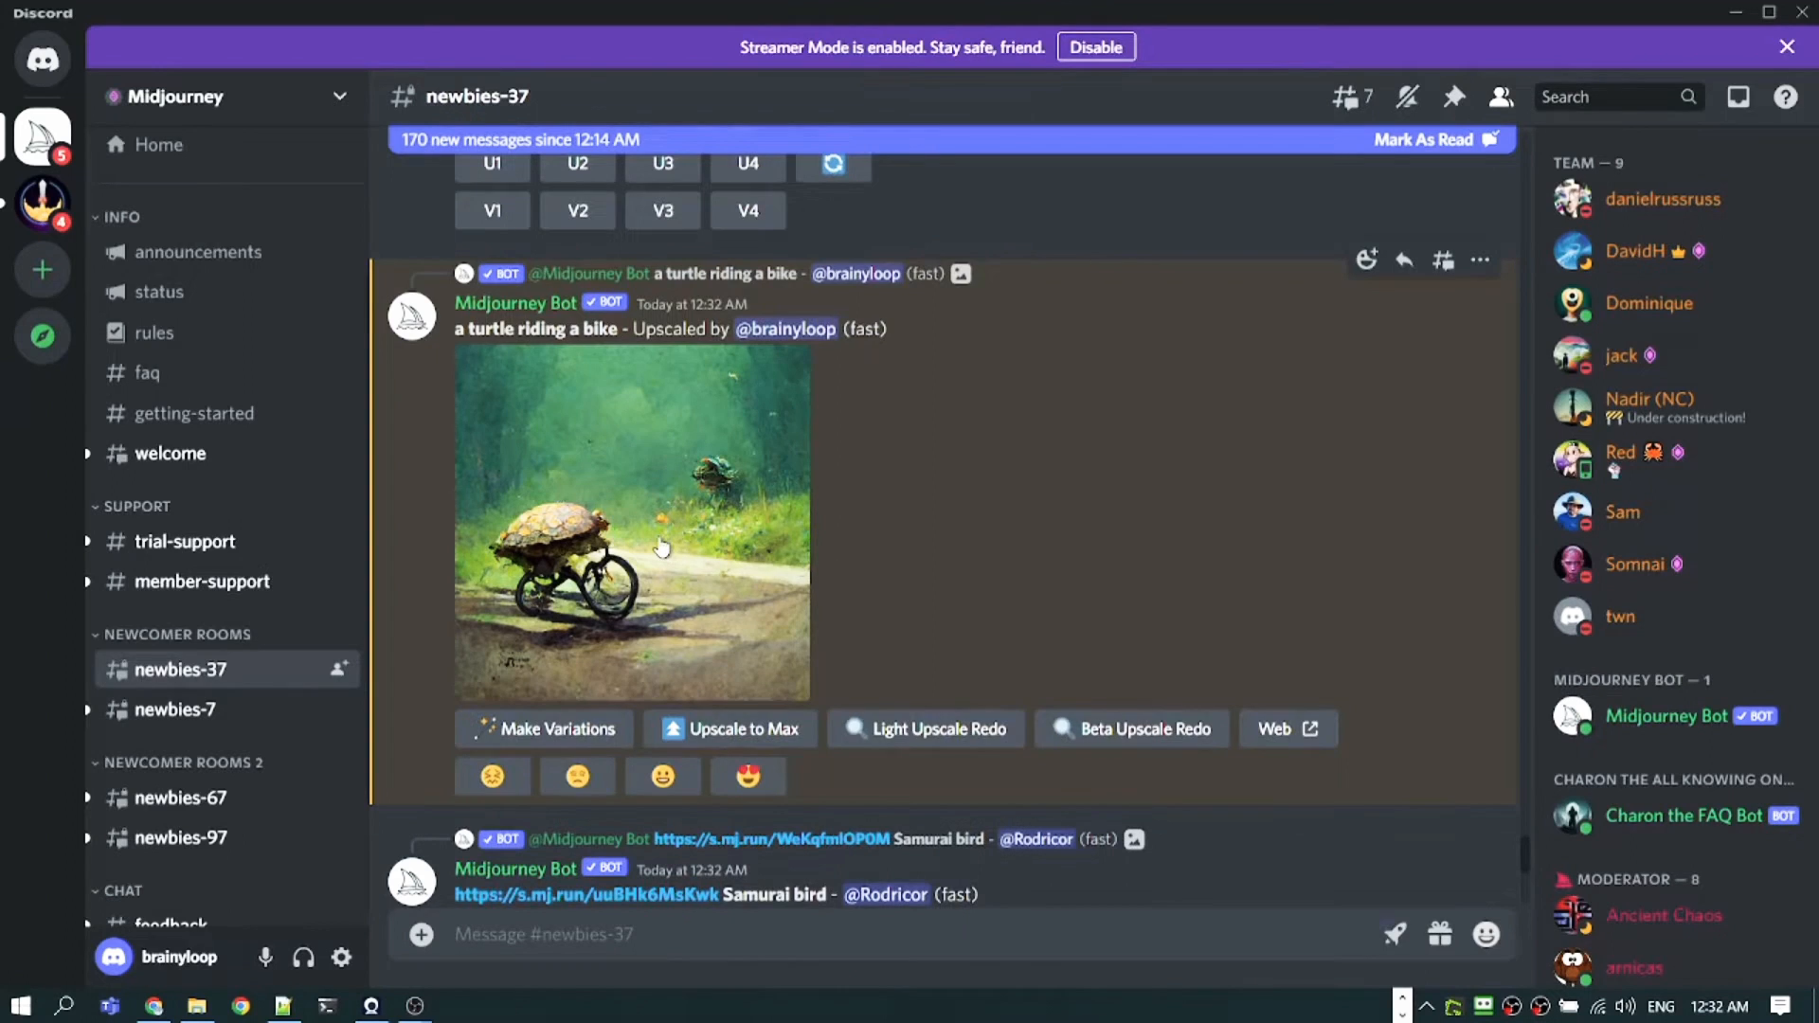
click(661, 547)
click(1339, 474)
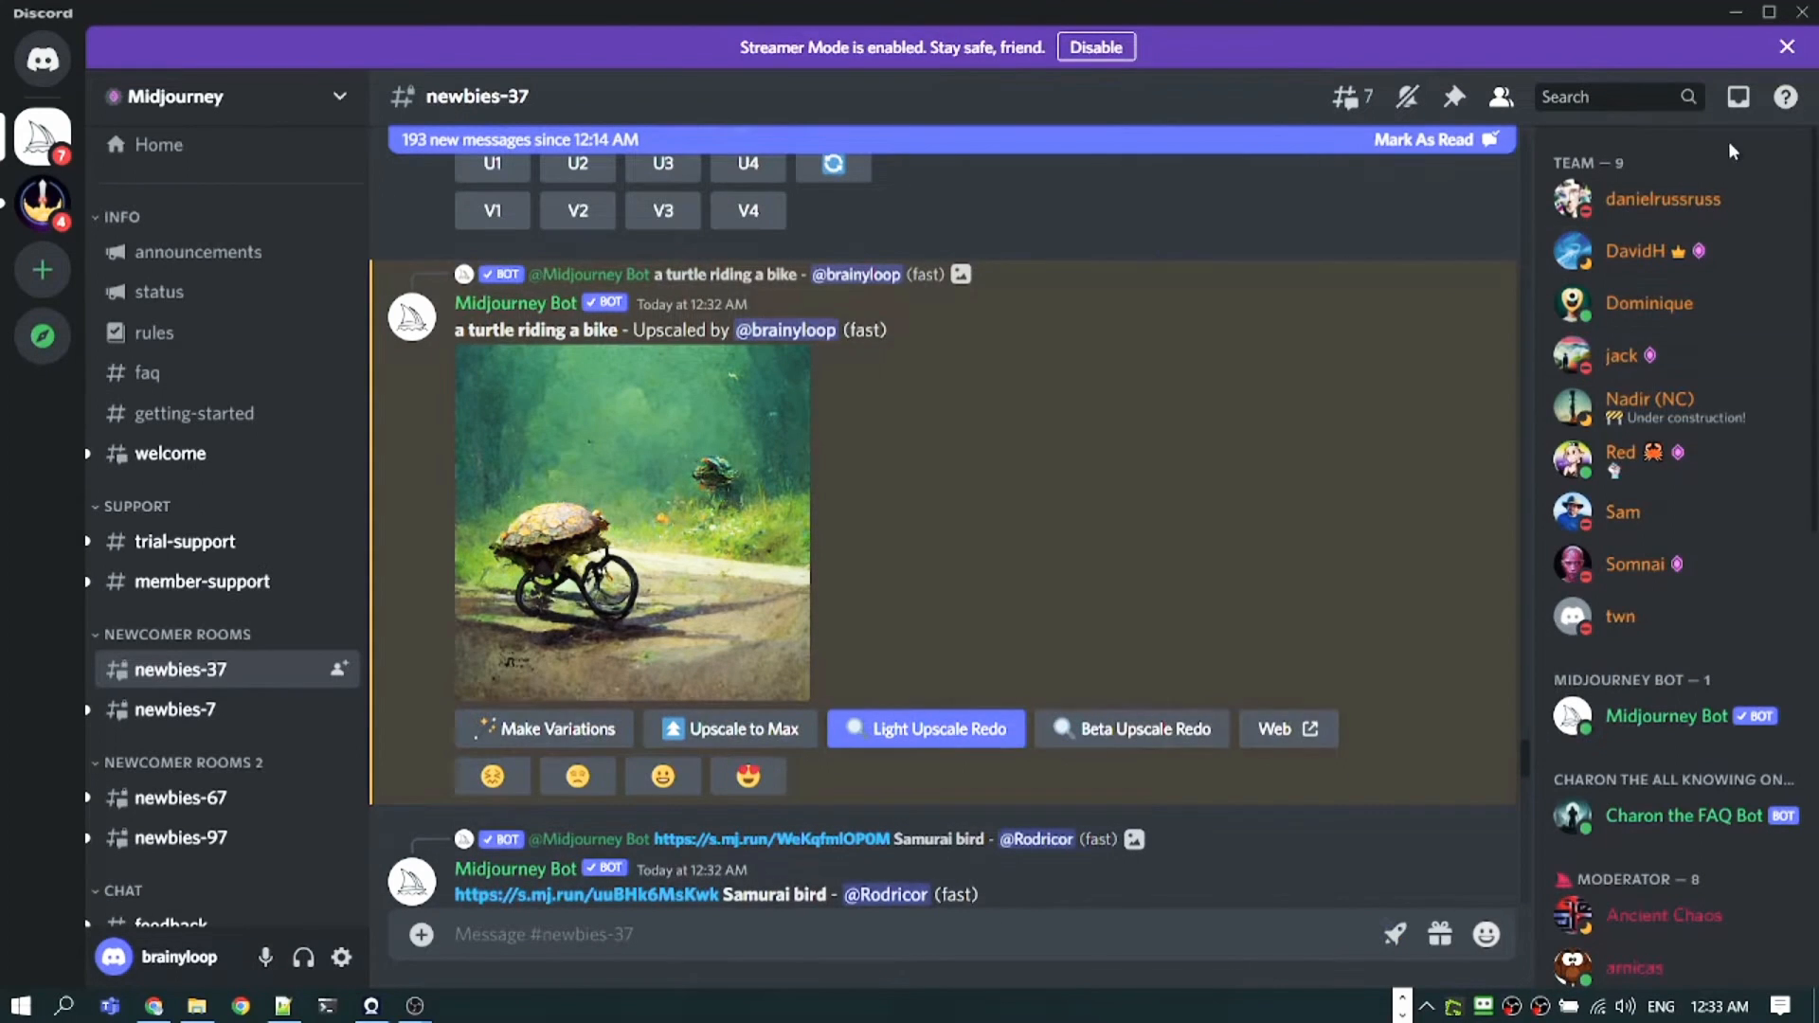
- Compare the light-upscaled turtle image from the inbox mentions with the first upscaled version, viewing each enlarged
click(1737, 98)
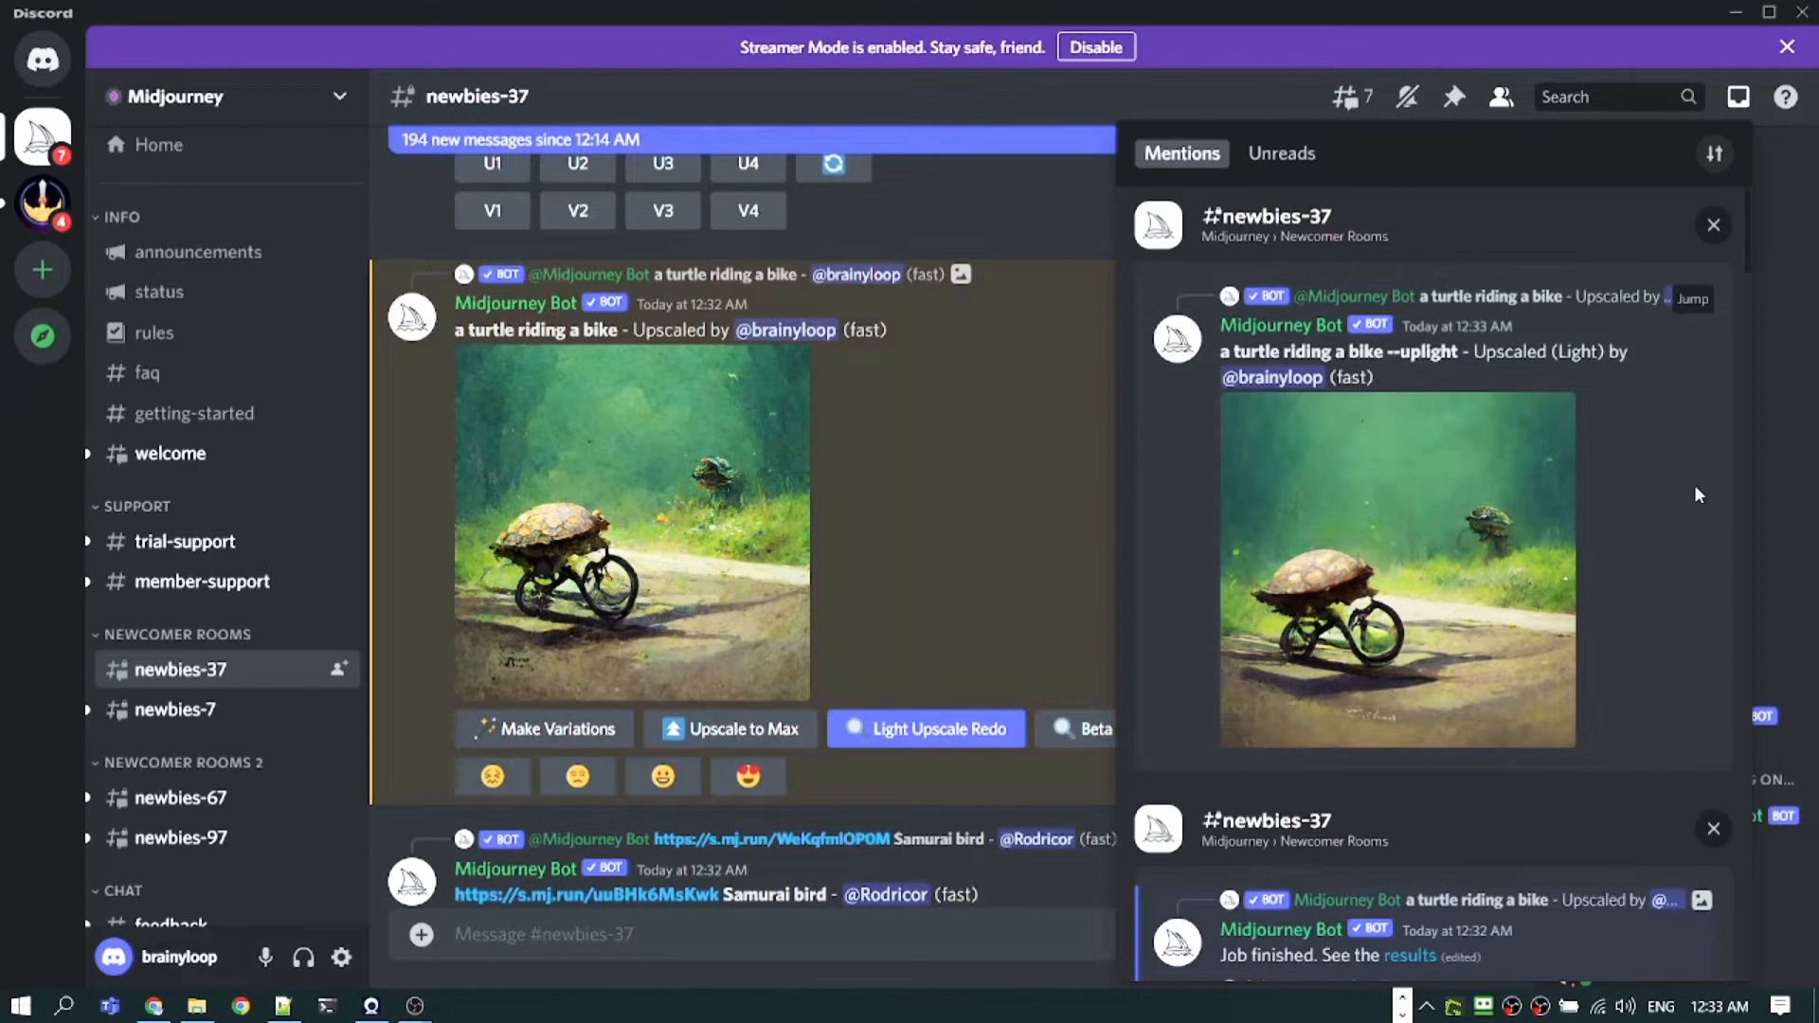
click(1406, 600)
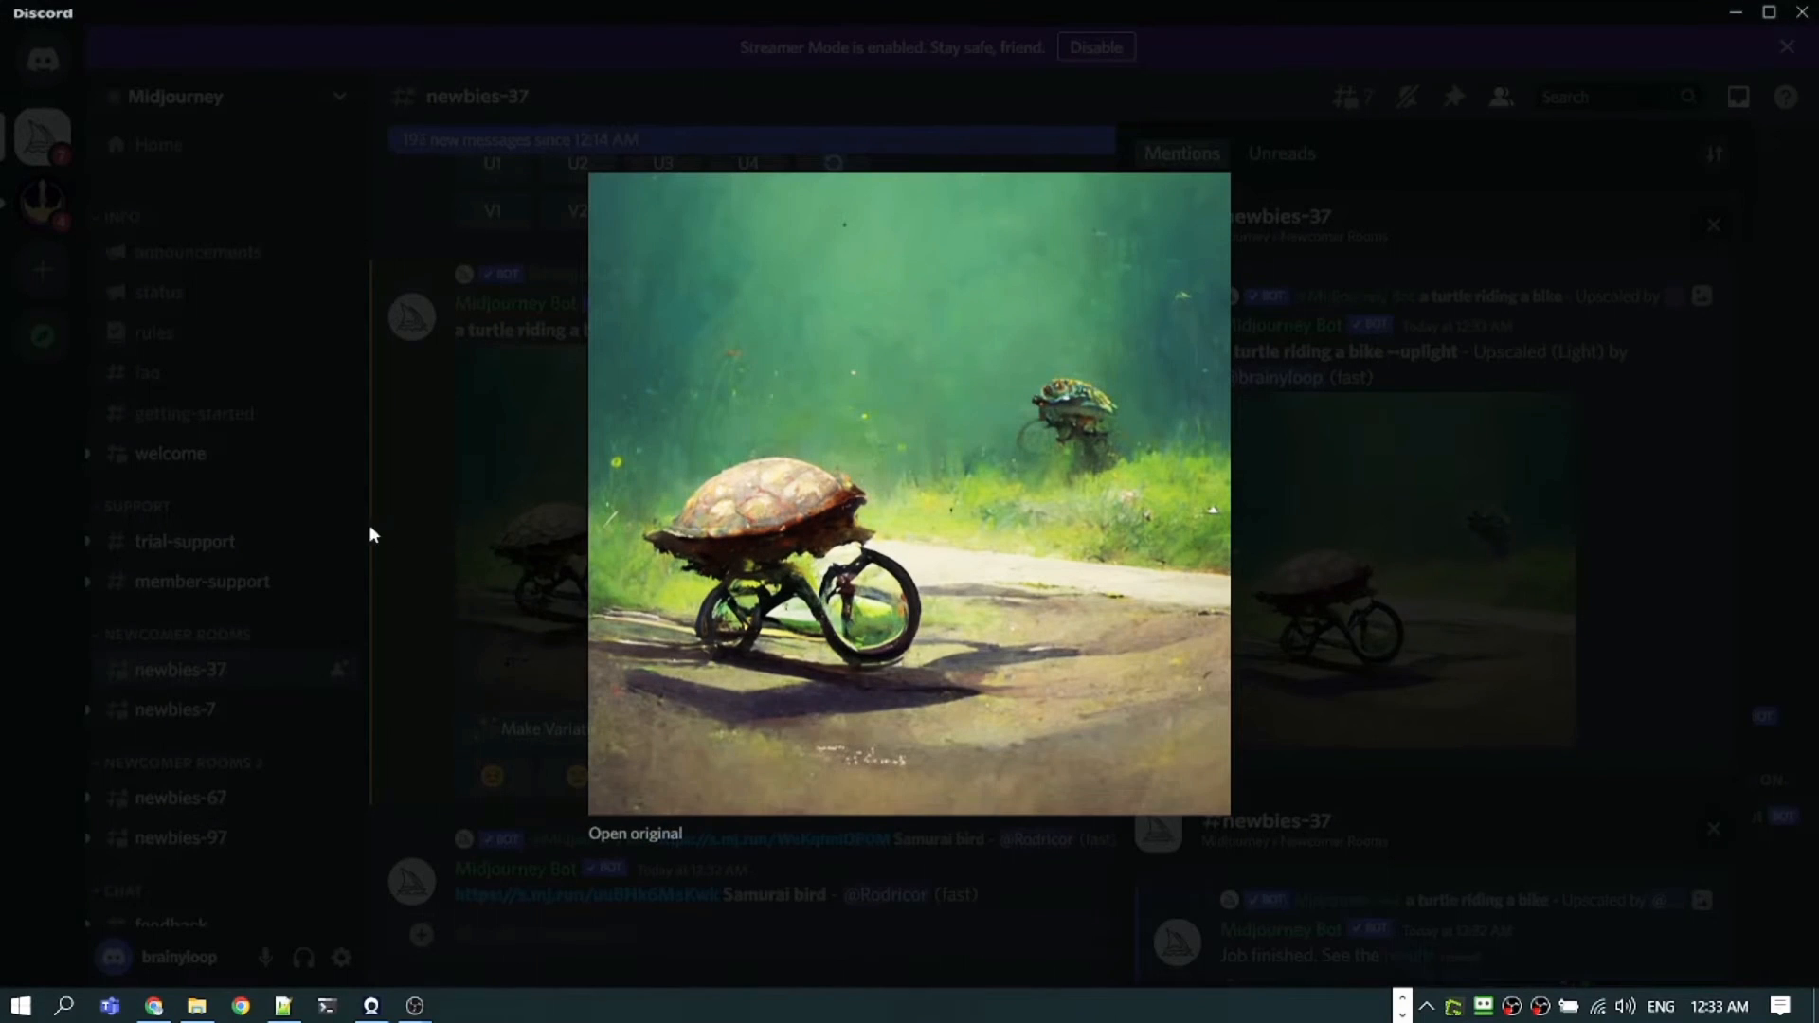
click(437, 512)
click(663, 483)
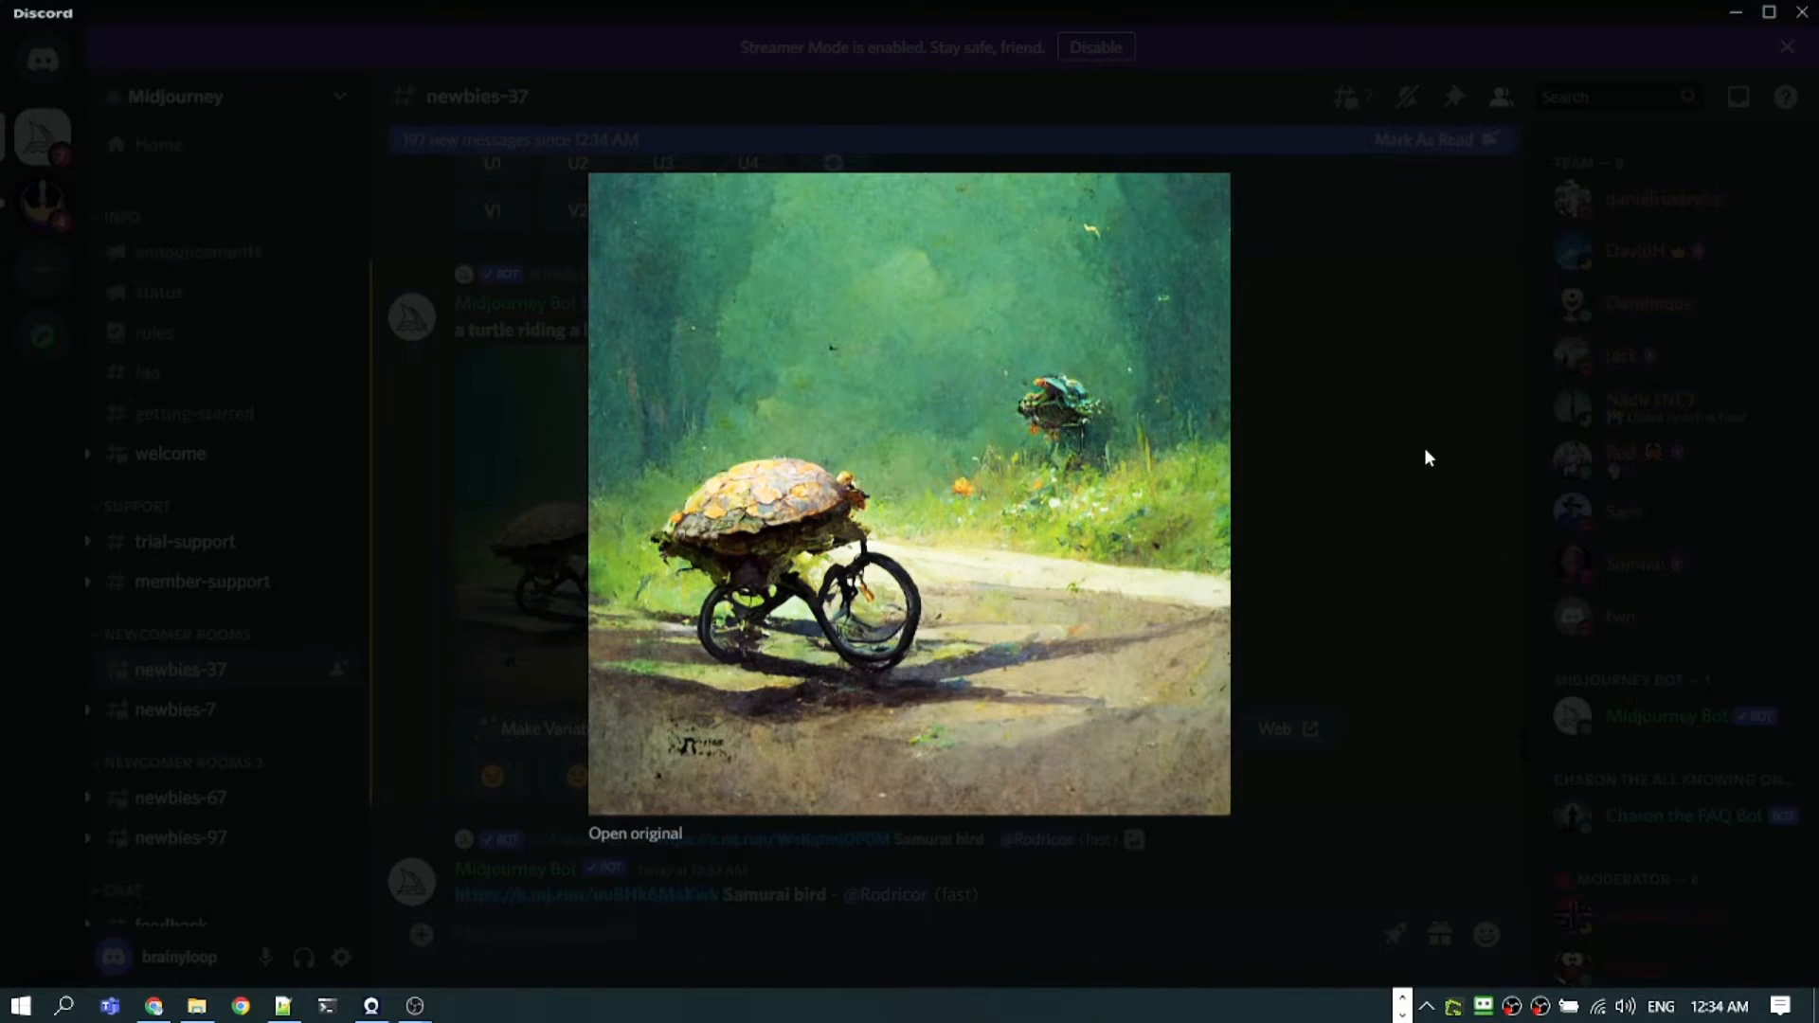
click(1406, 526)
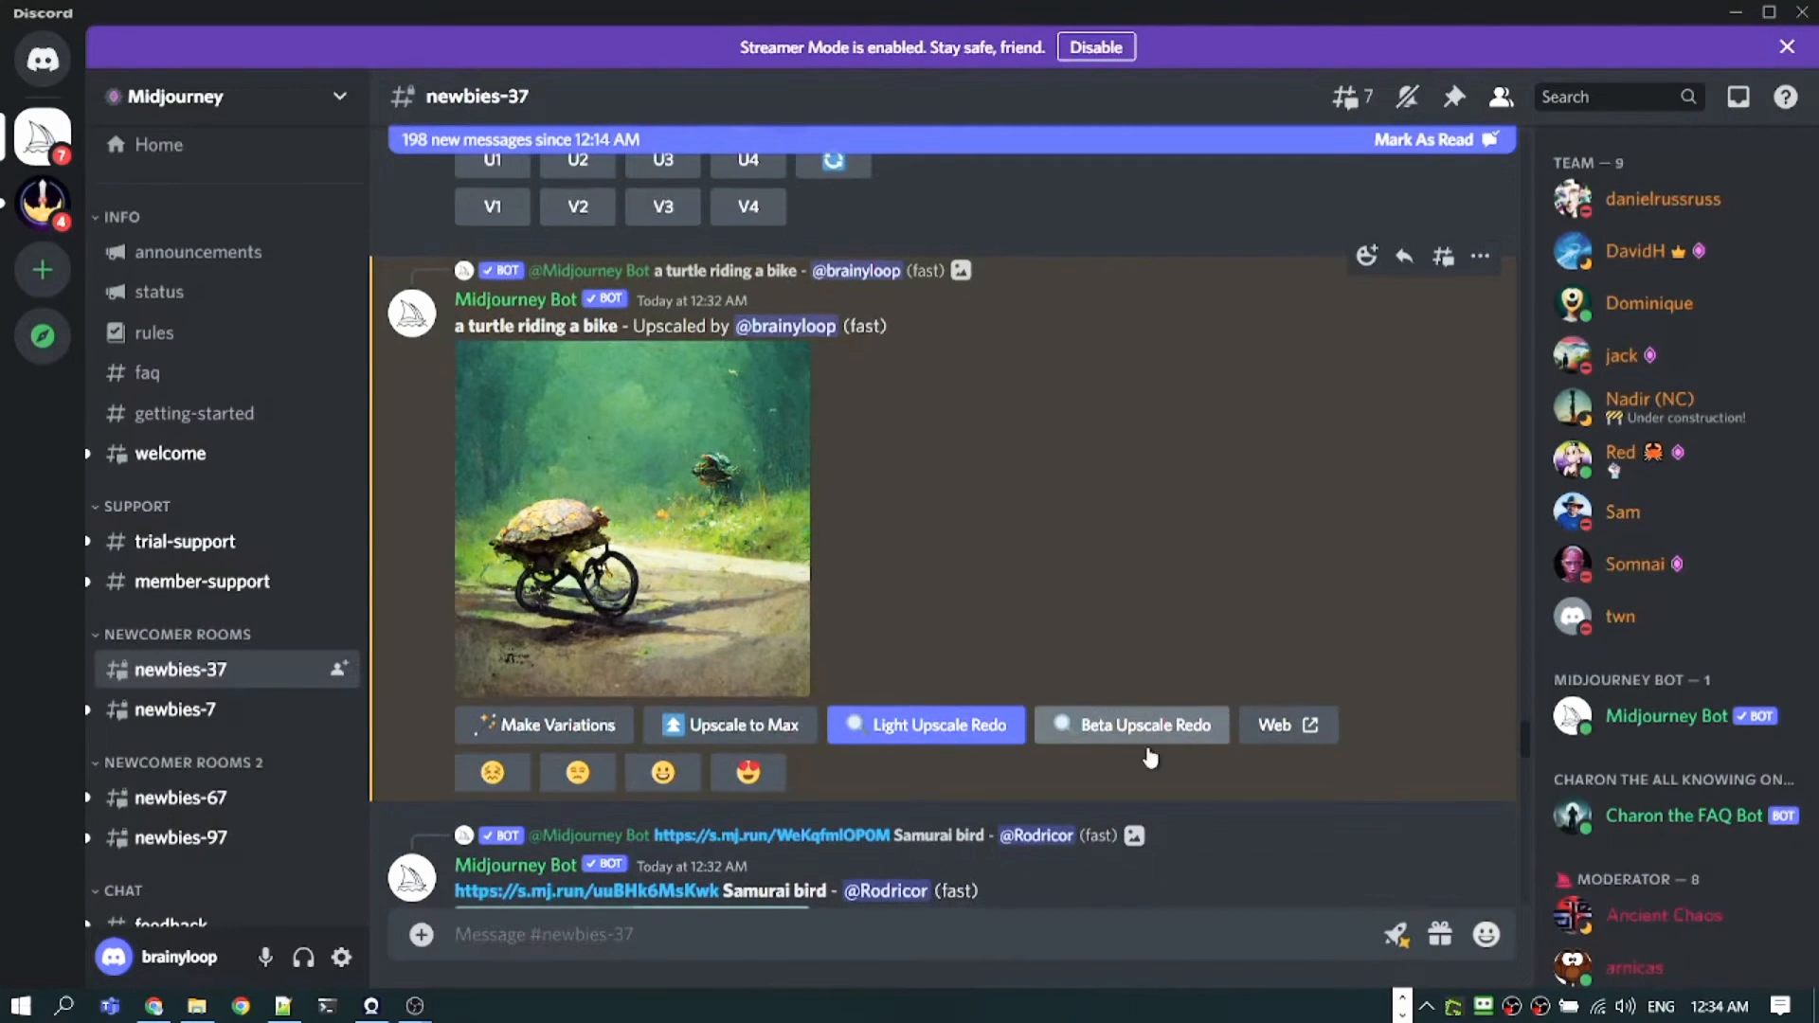
scroll(1086, 680, down, 3)
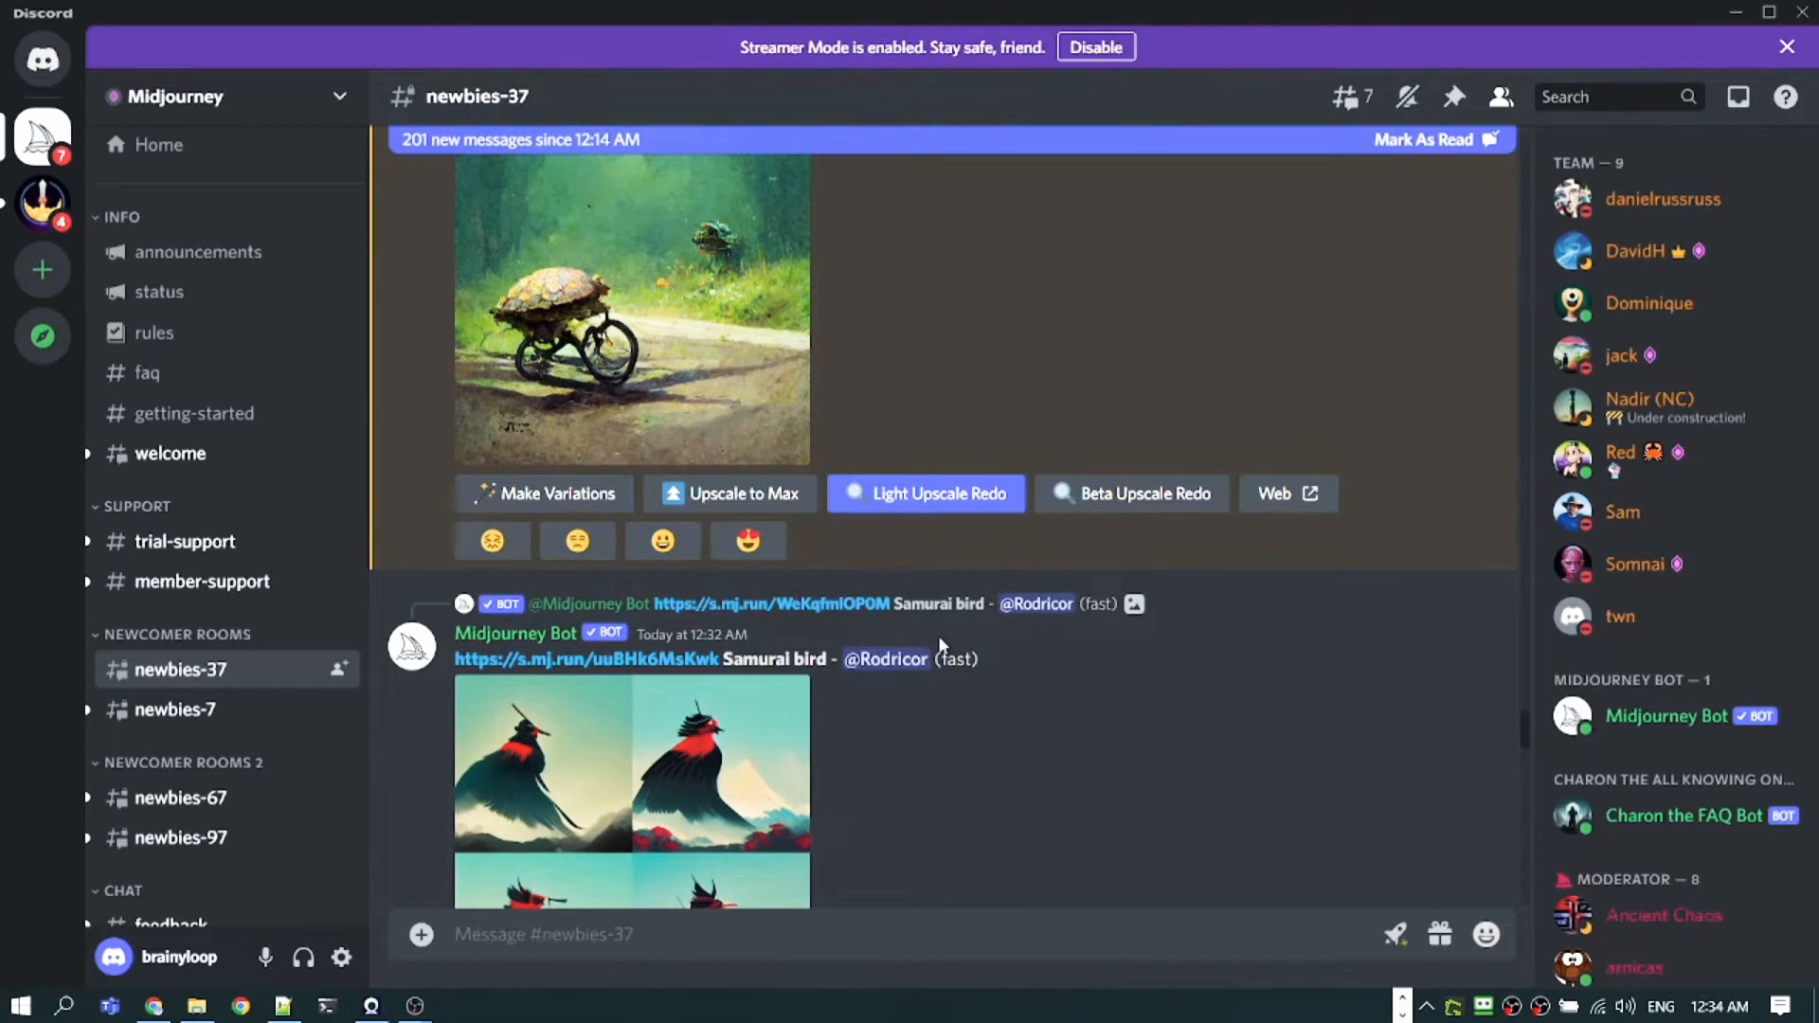
scroll(966, 438, up, 2)
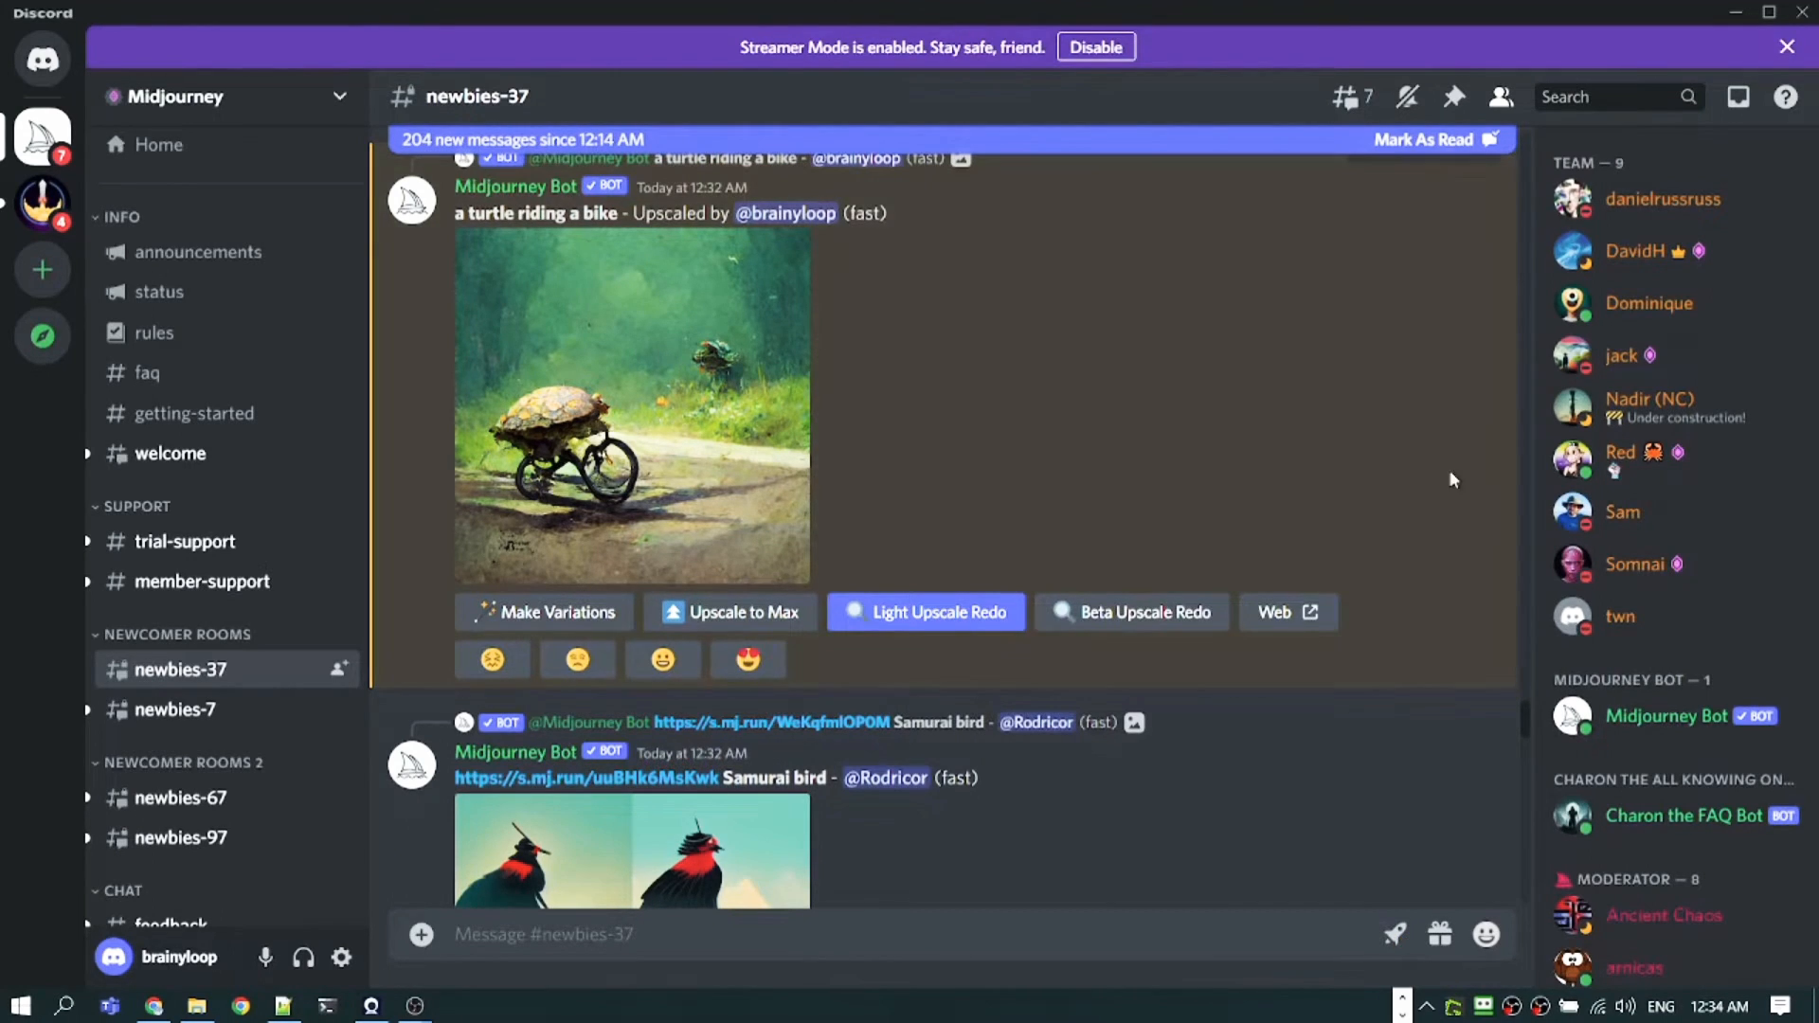
- Generate an image in newbies-37 with the /imagine command and the prompt "milky way galaxy road, bob ross"
scroll(1441, 511, down, 4)
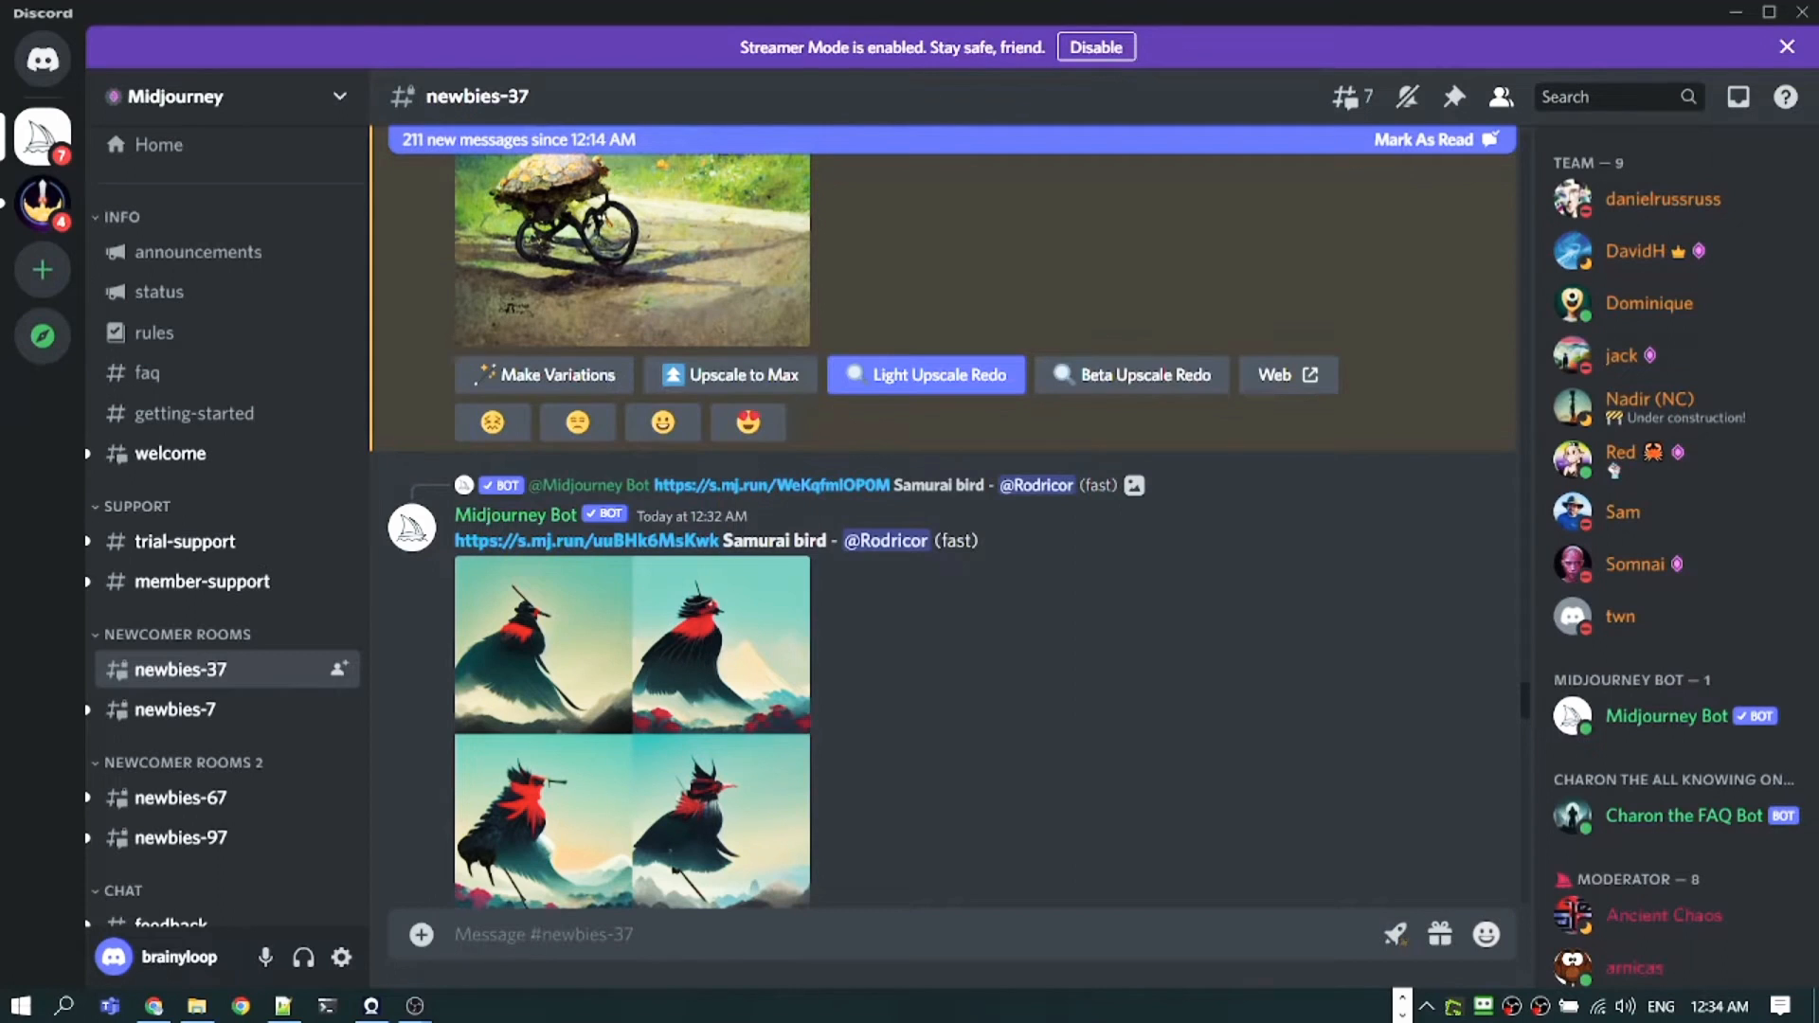
text(/)
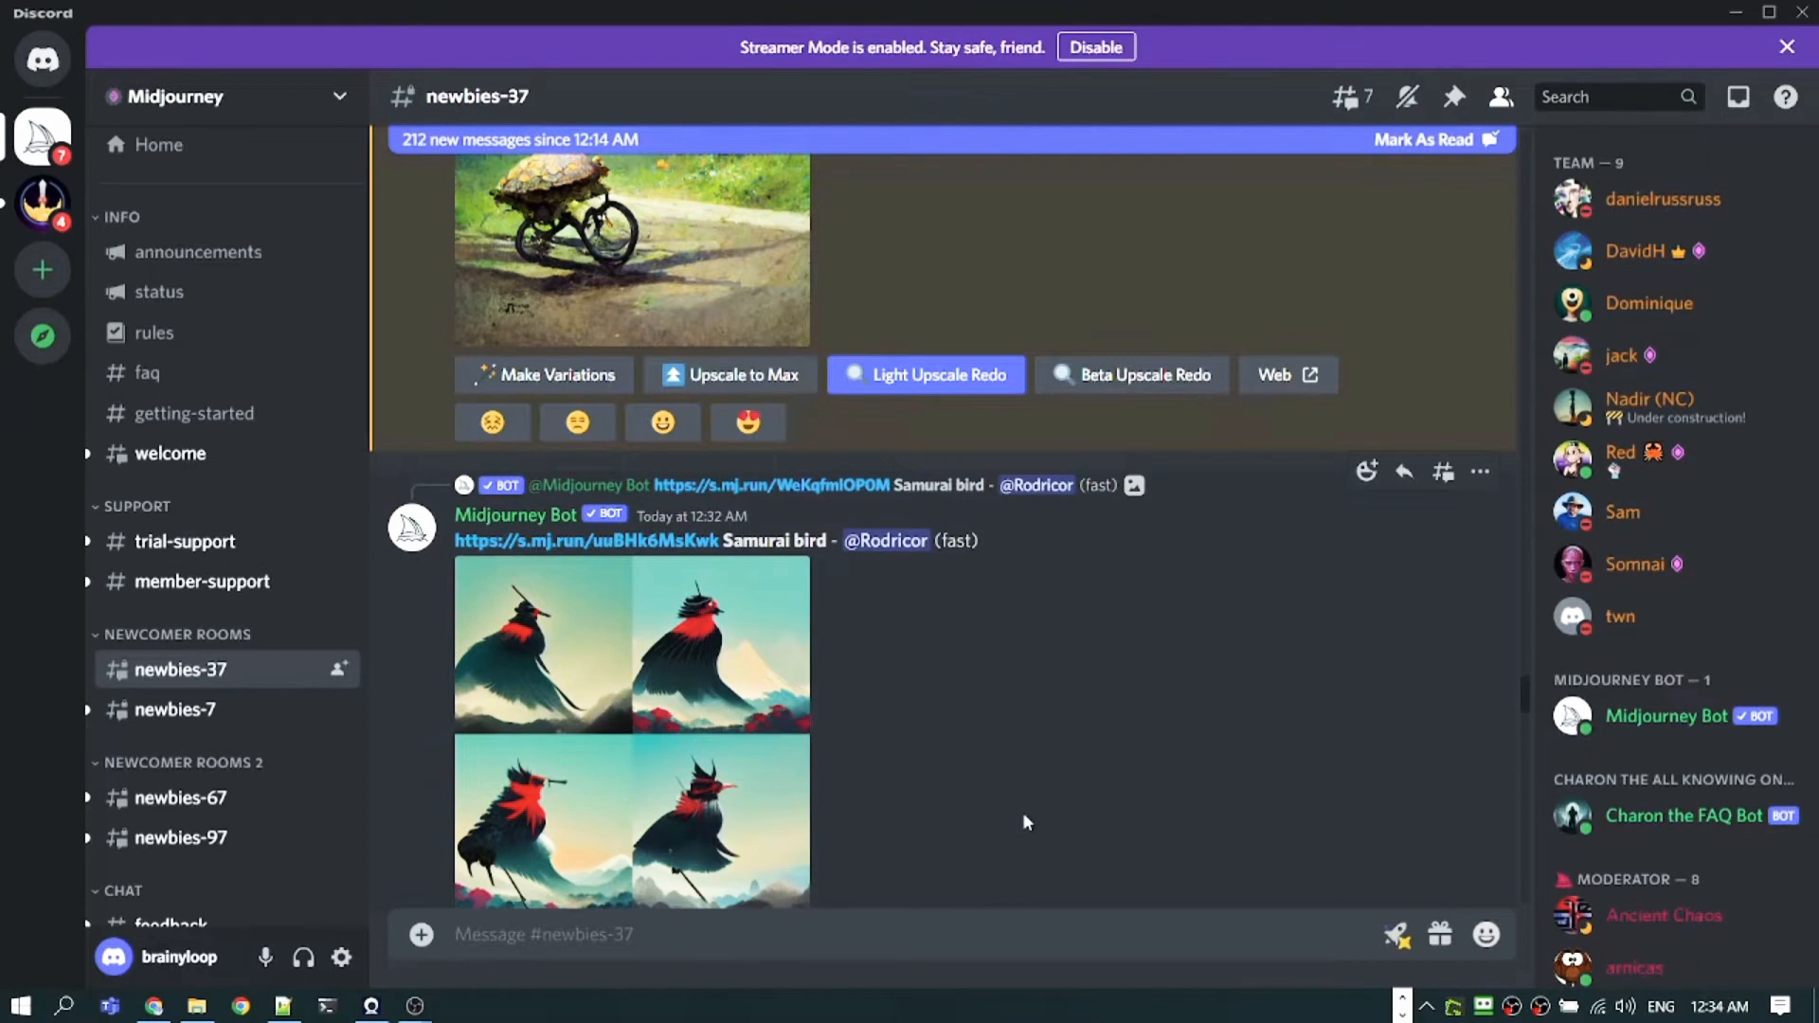
text(pro)
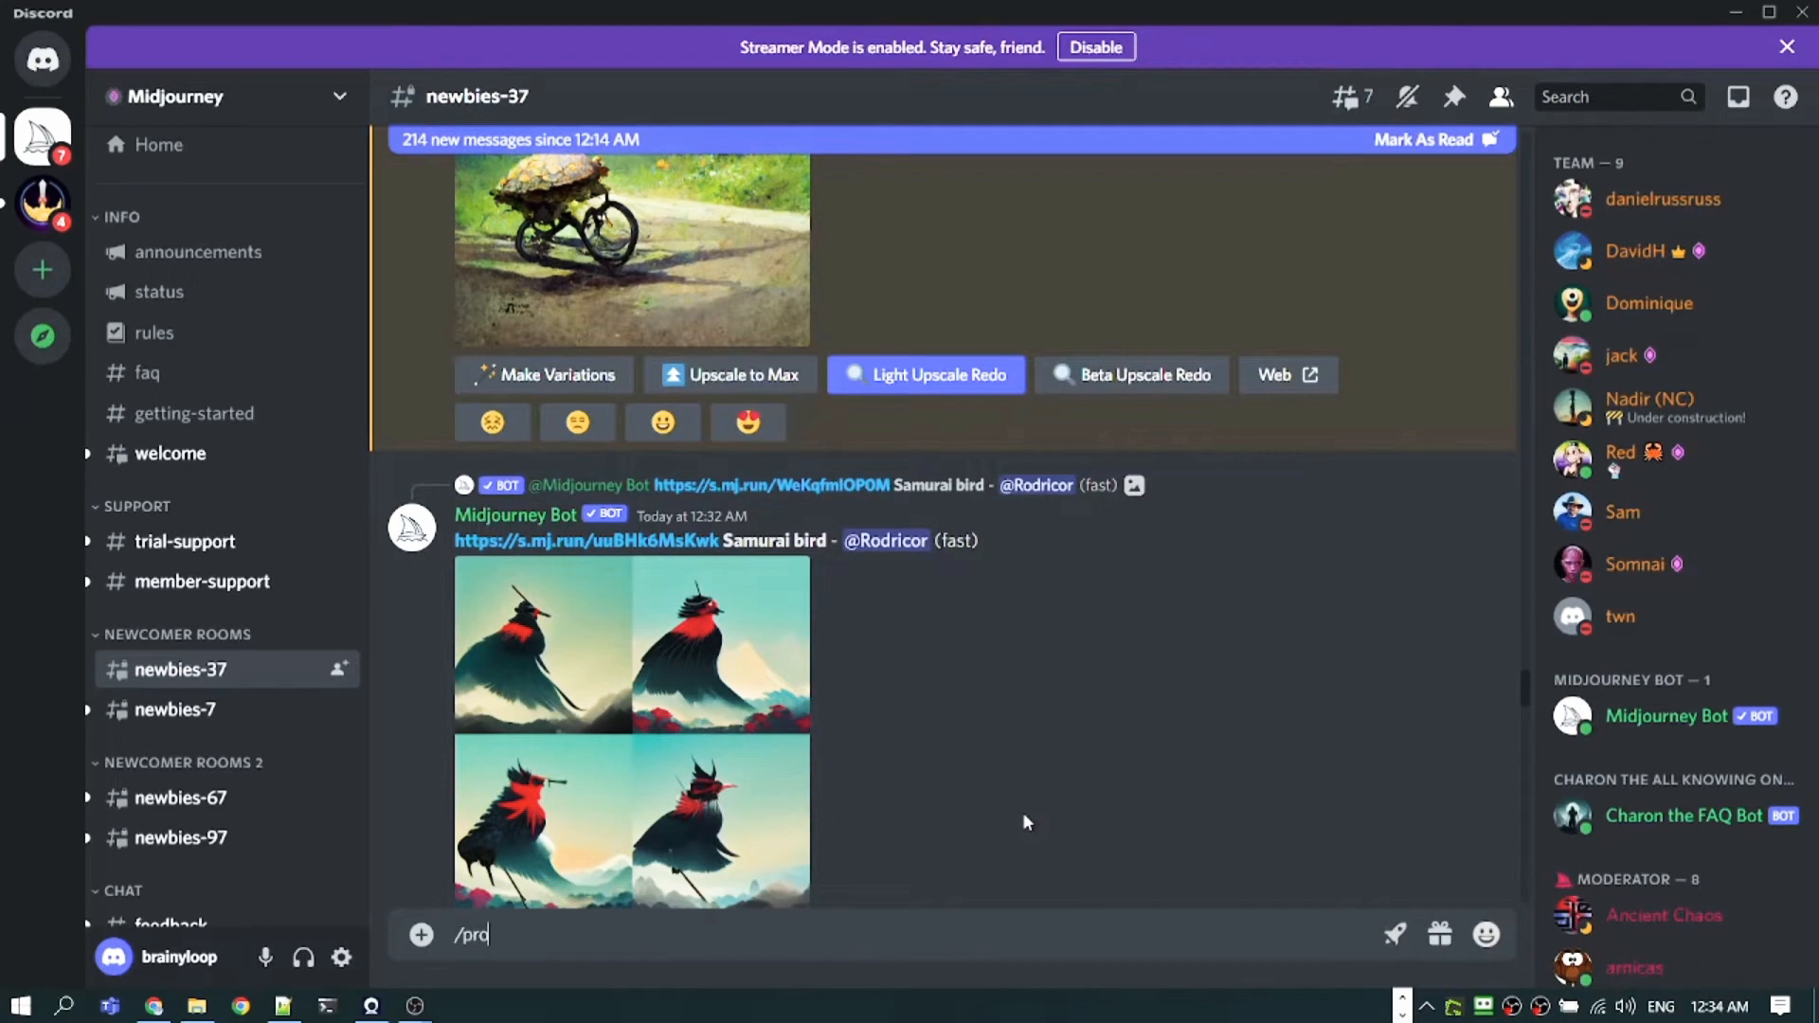
key(BackSpace)
key(BackSpace)
key(BackSpace)
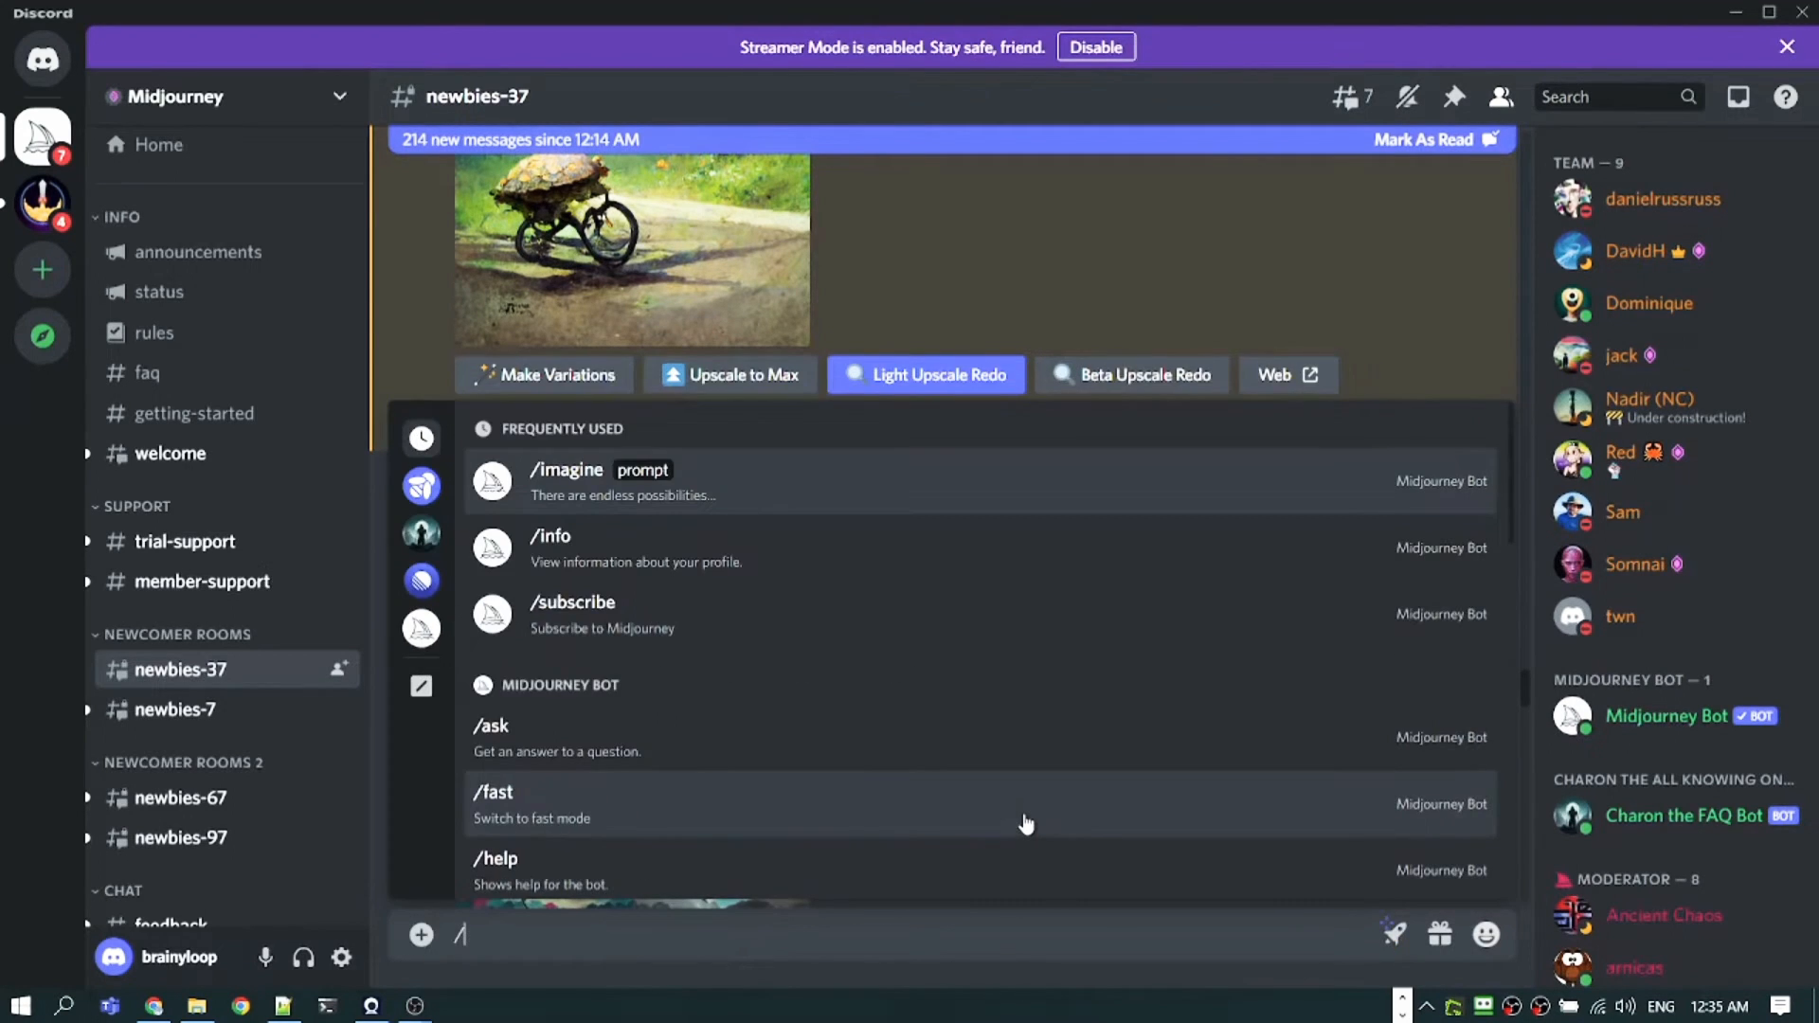
text(imagine)
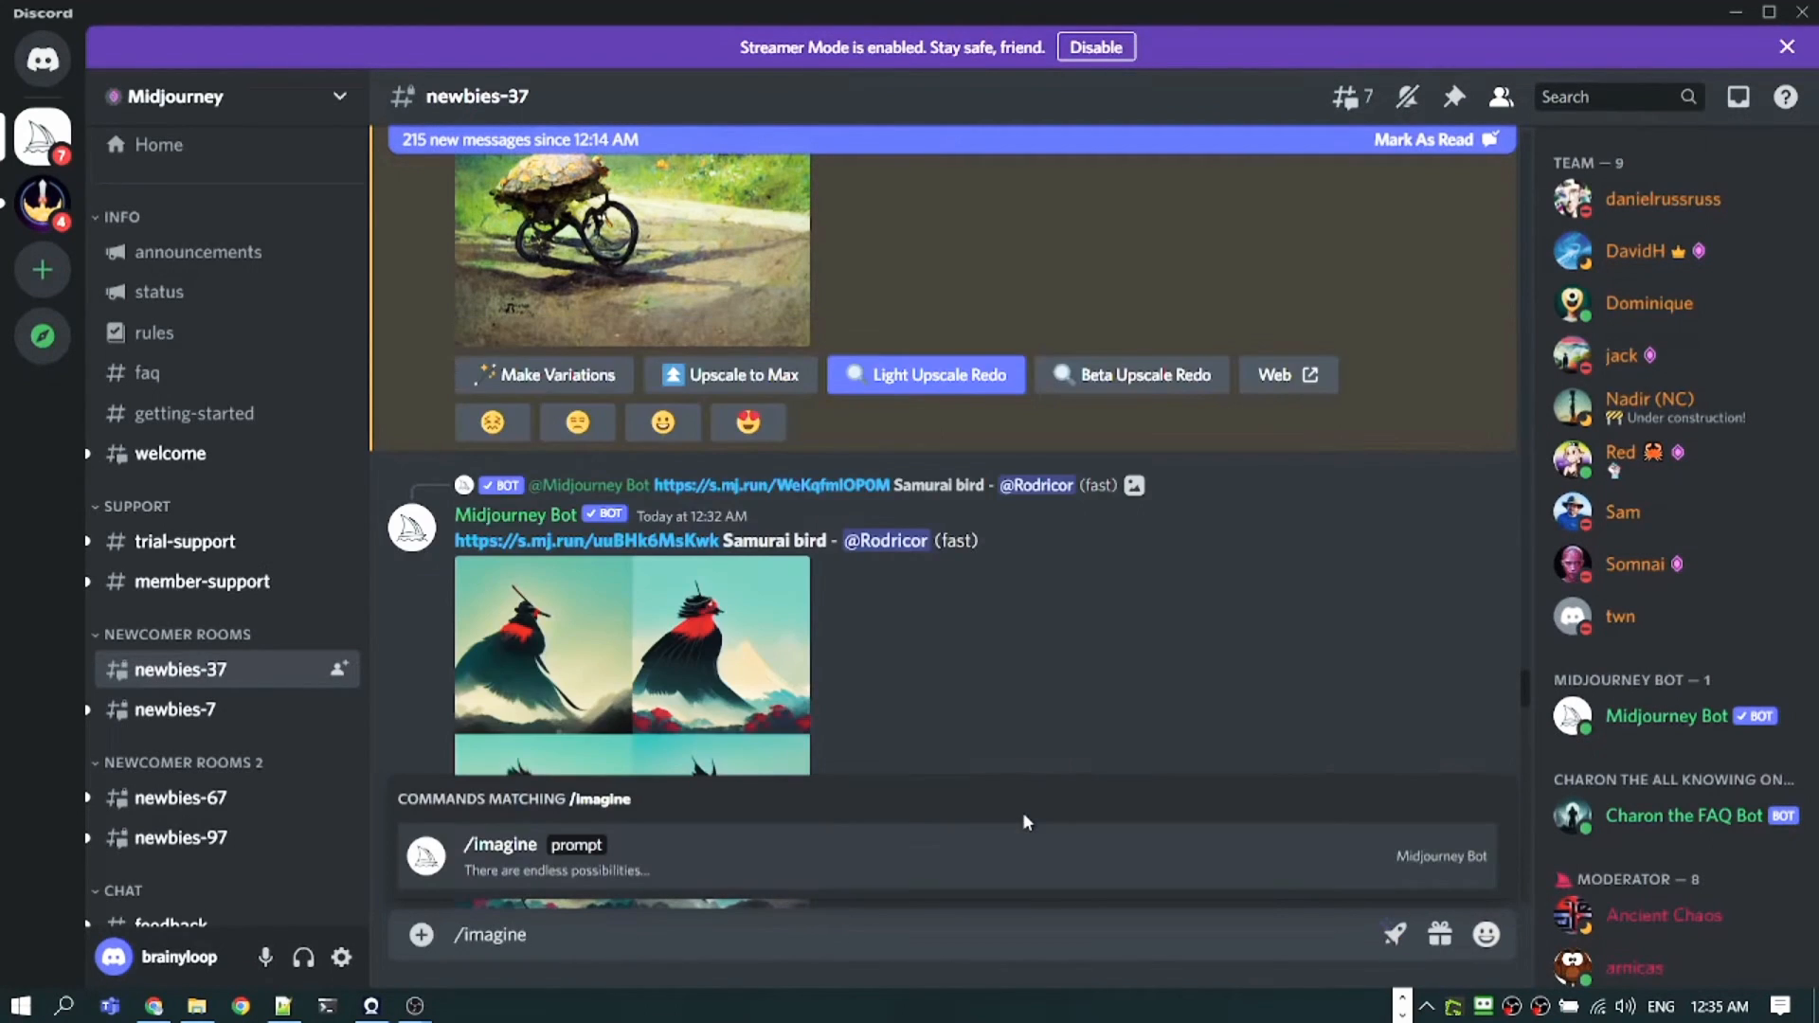
click(597, 846)
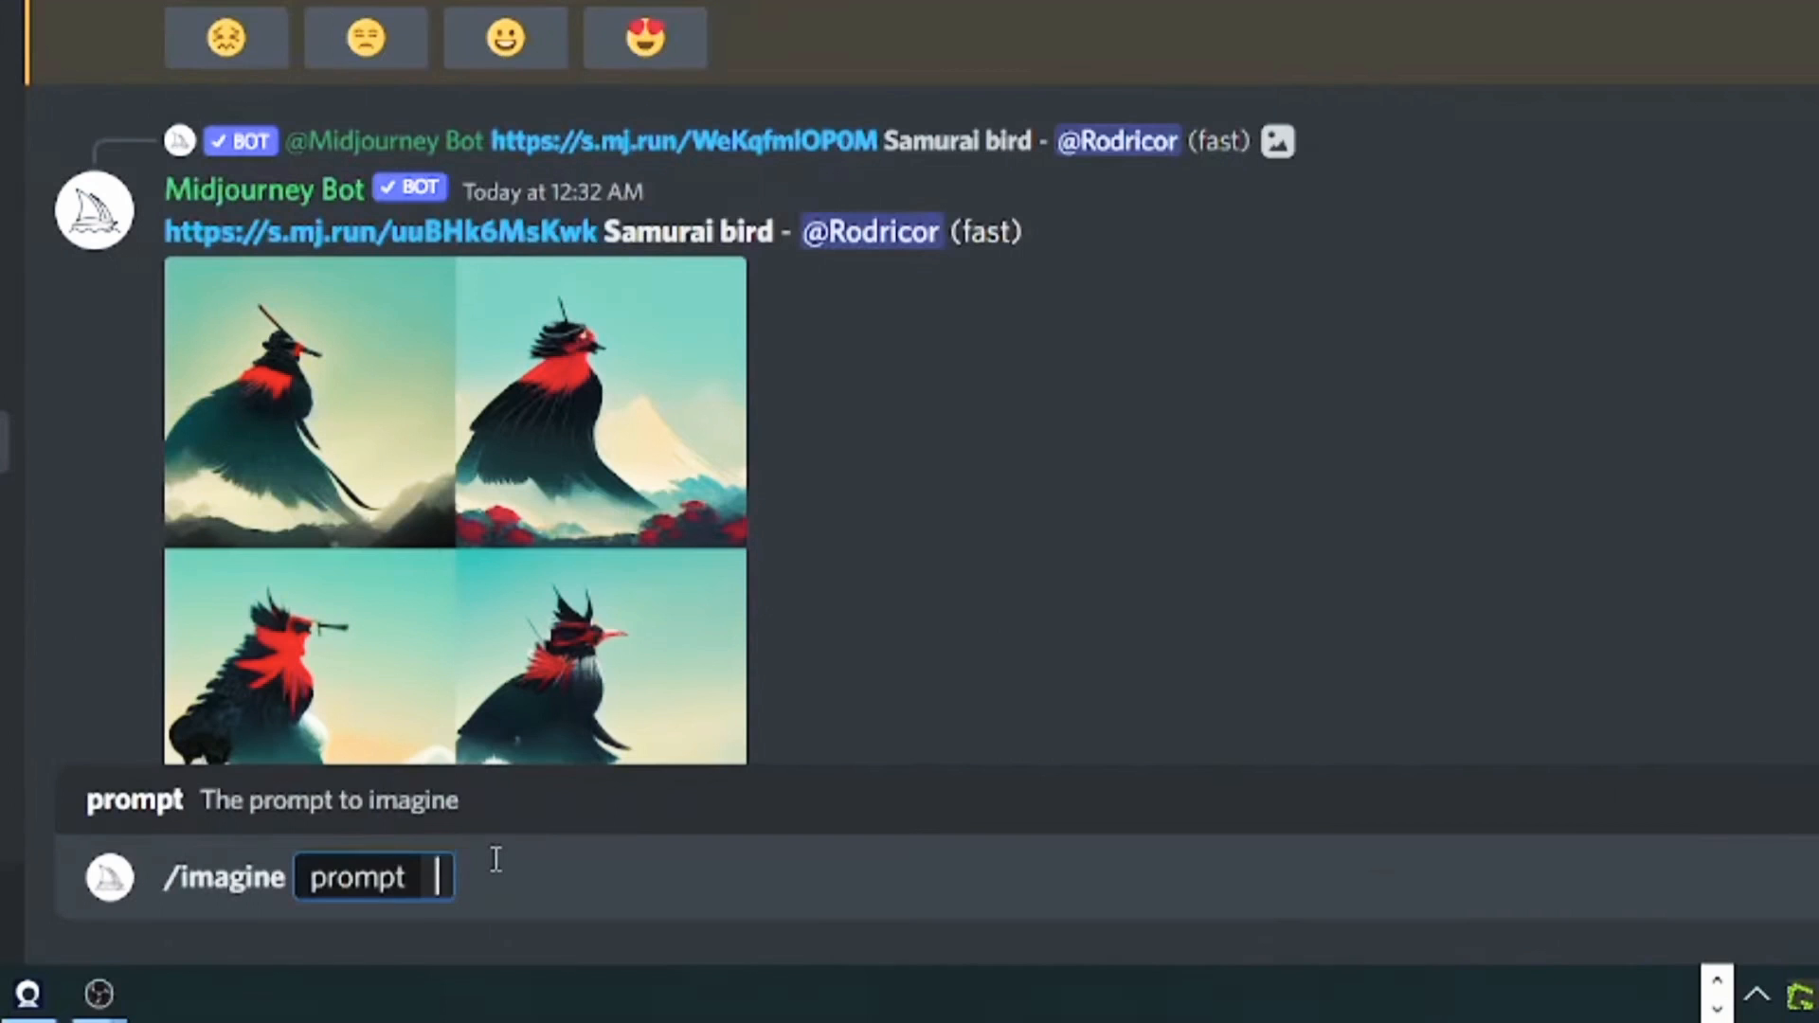
text(milky way gala)
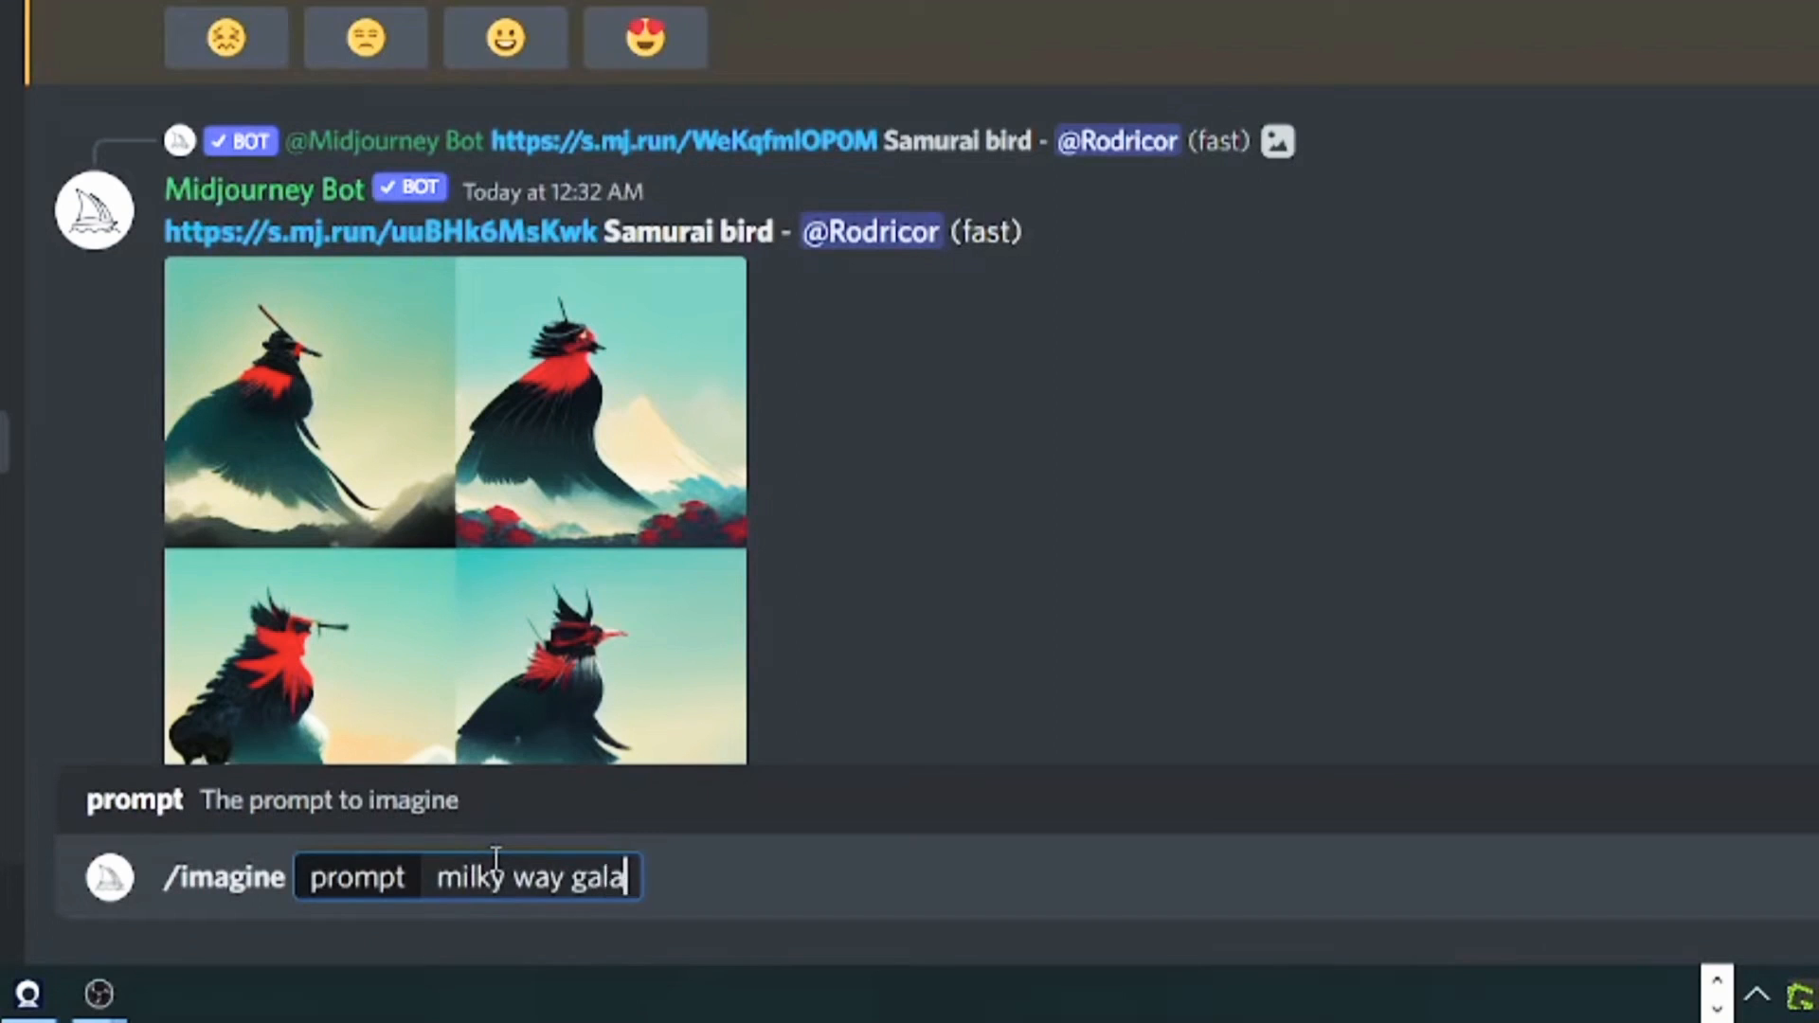
text(xy ro)
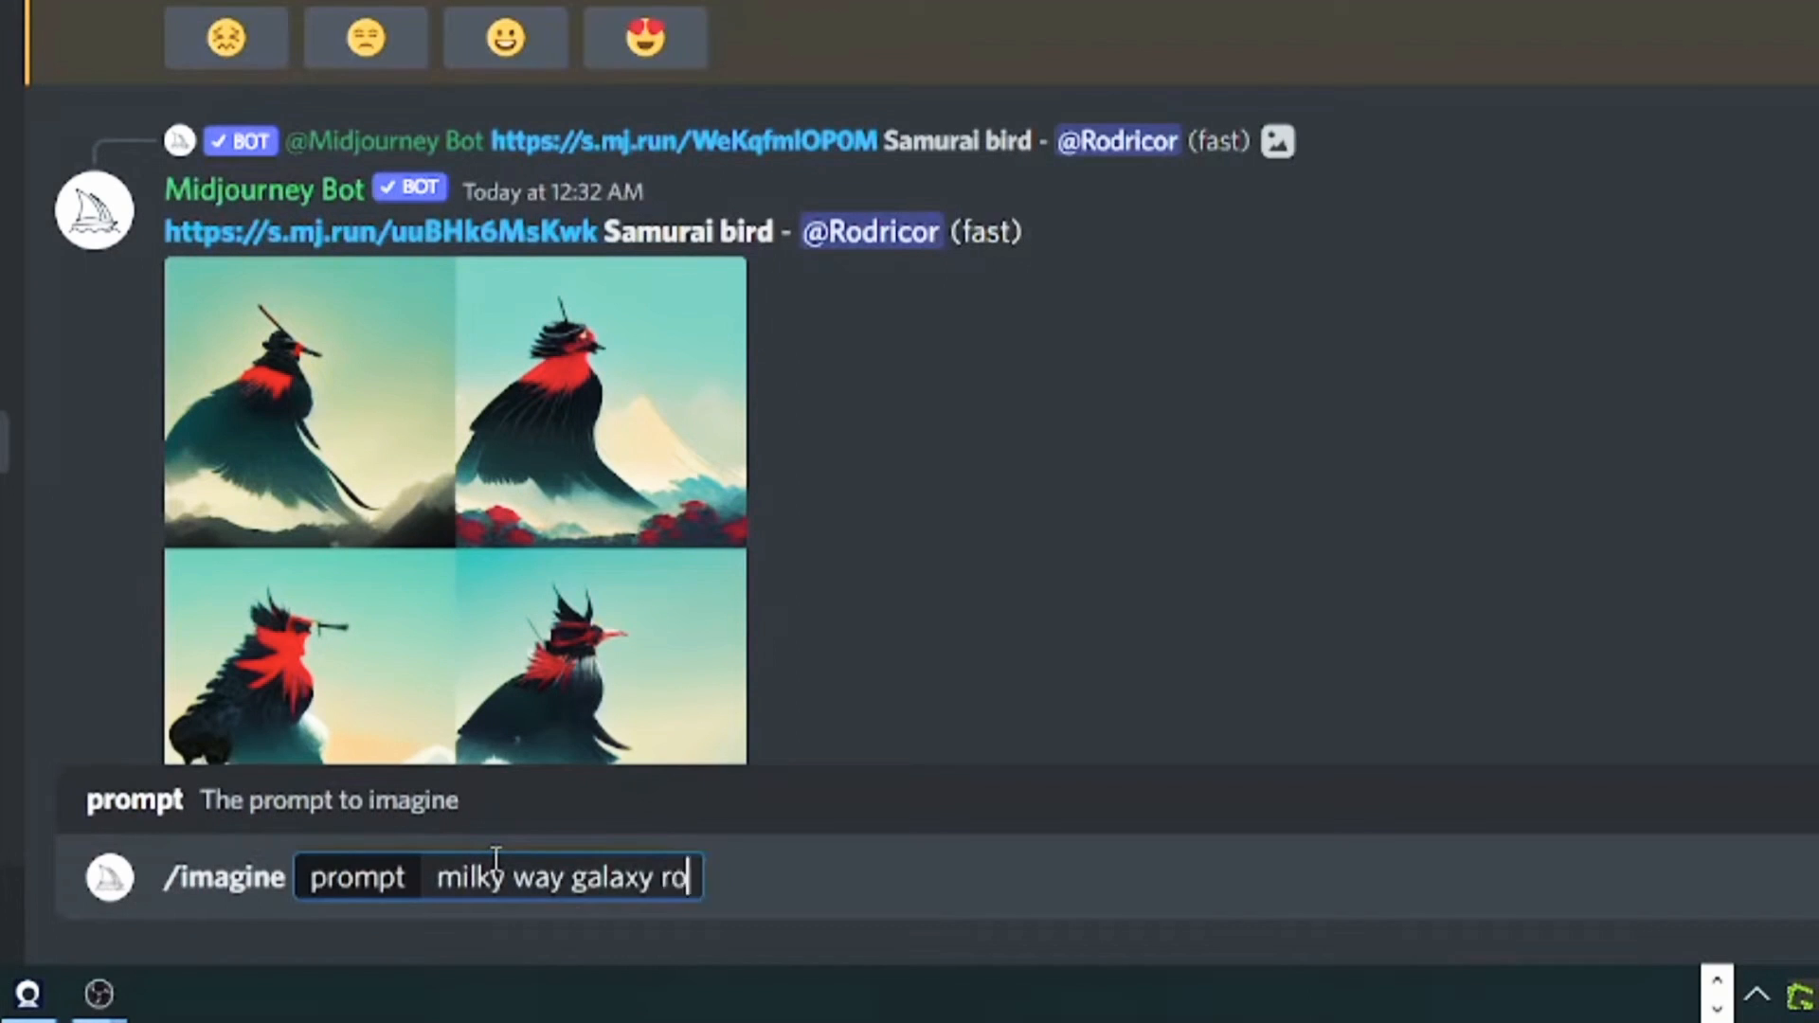
text(ad, b)
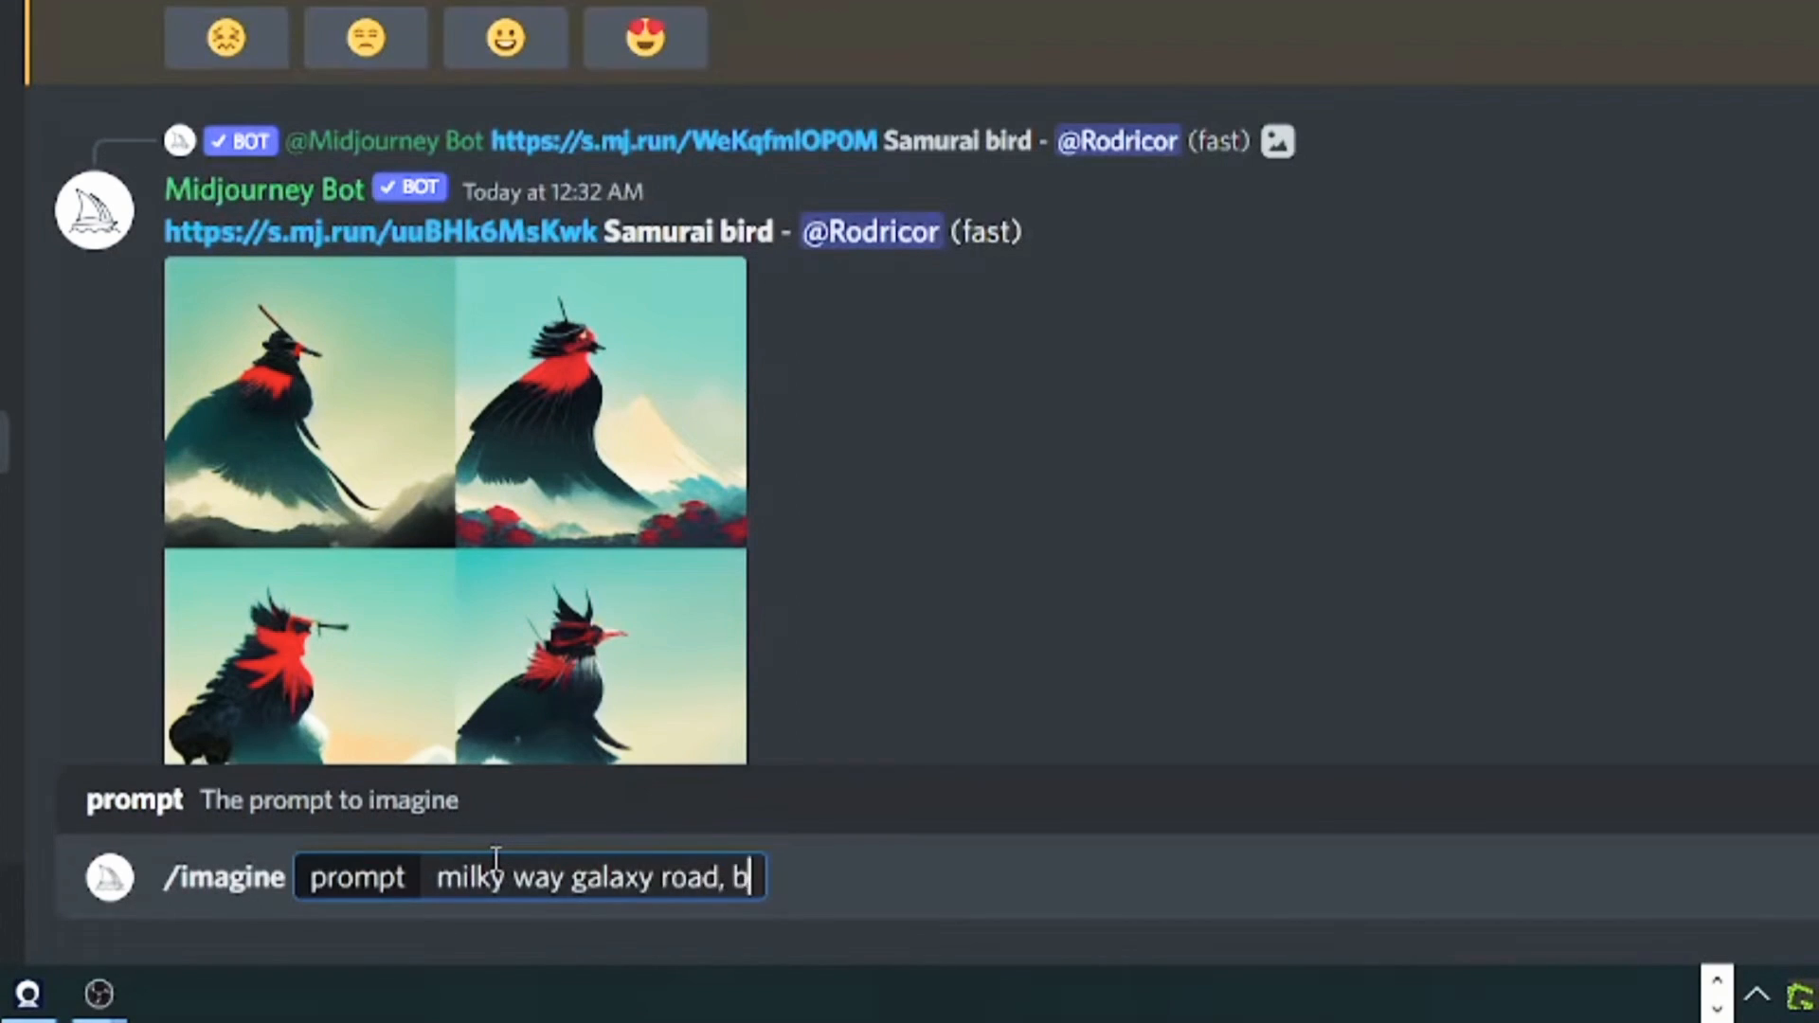
key(BackSpace)
text(bo)
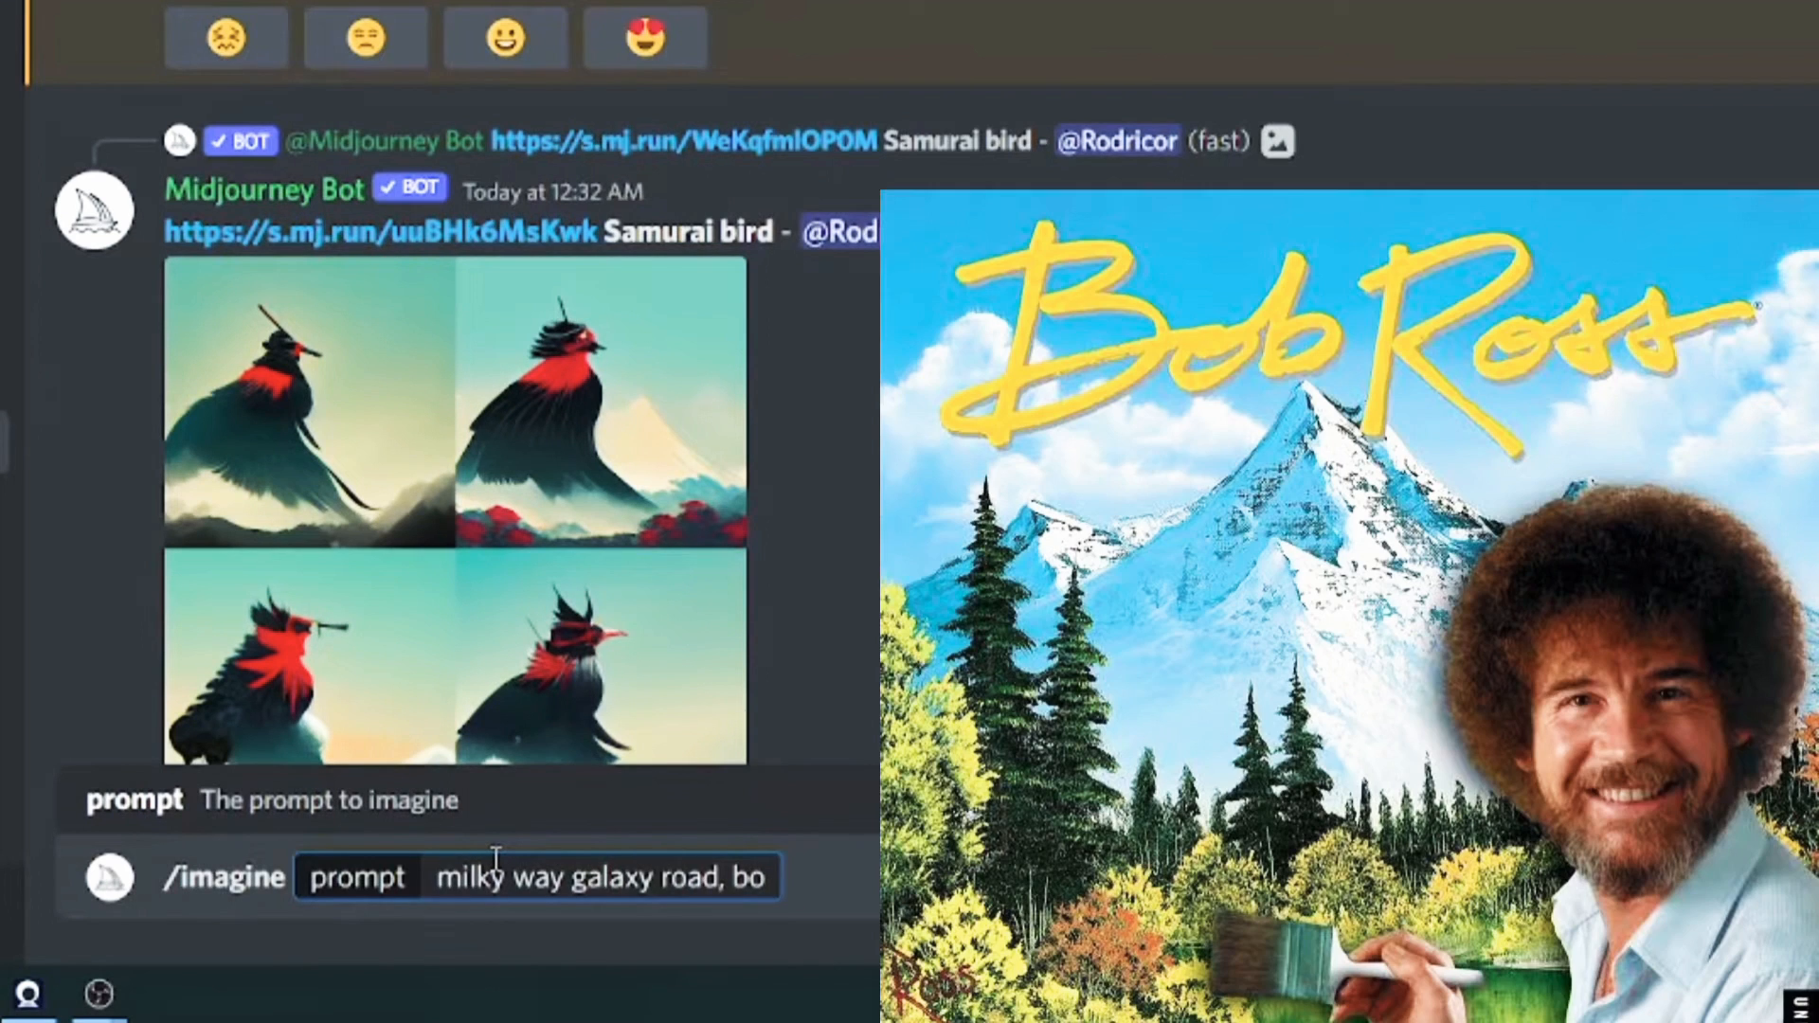
text(b ross)
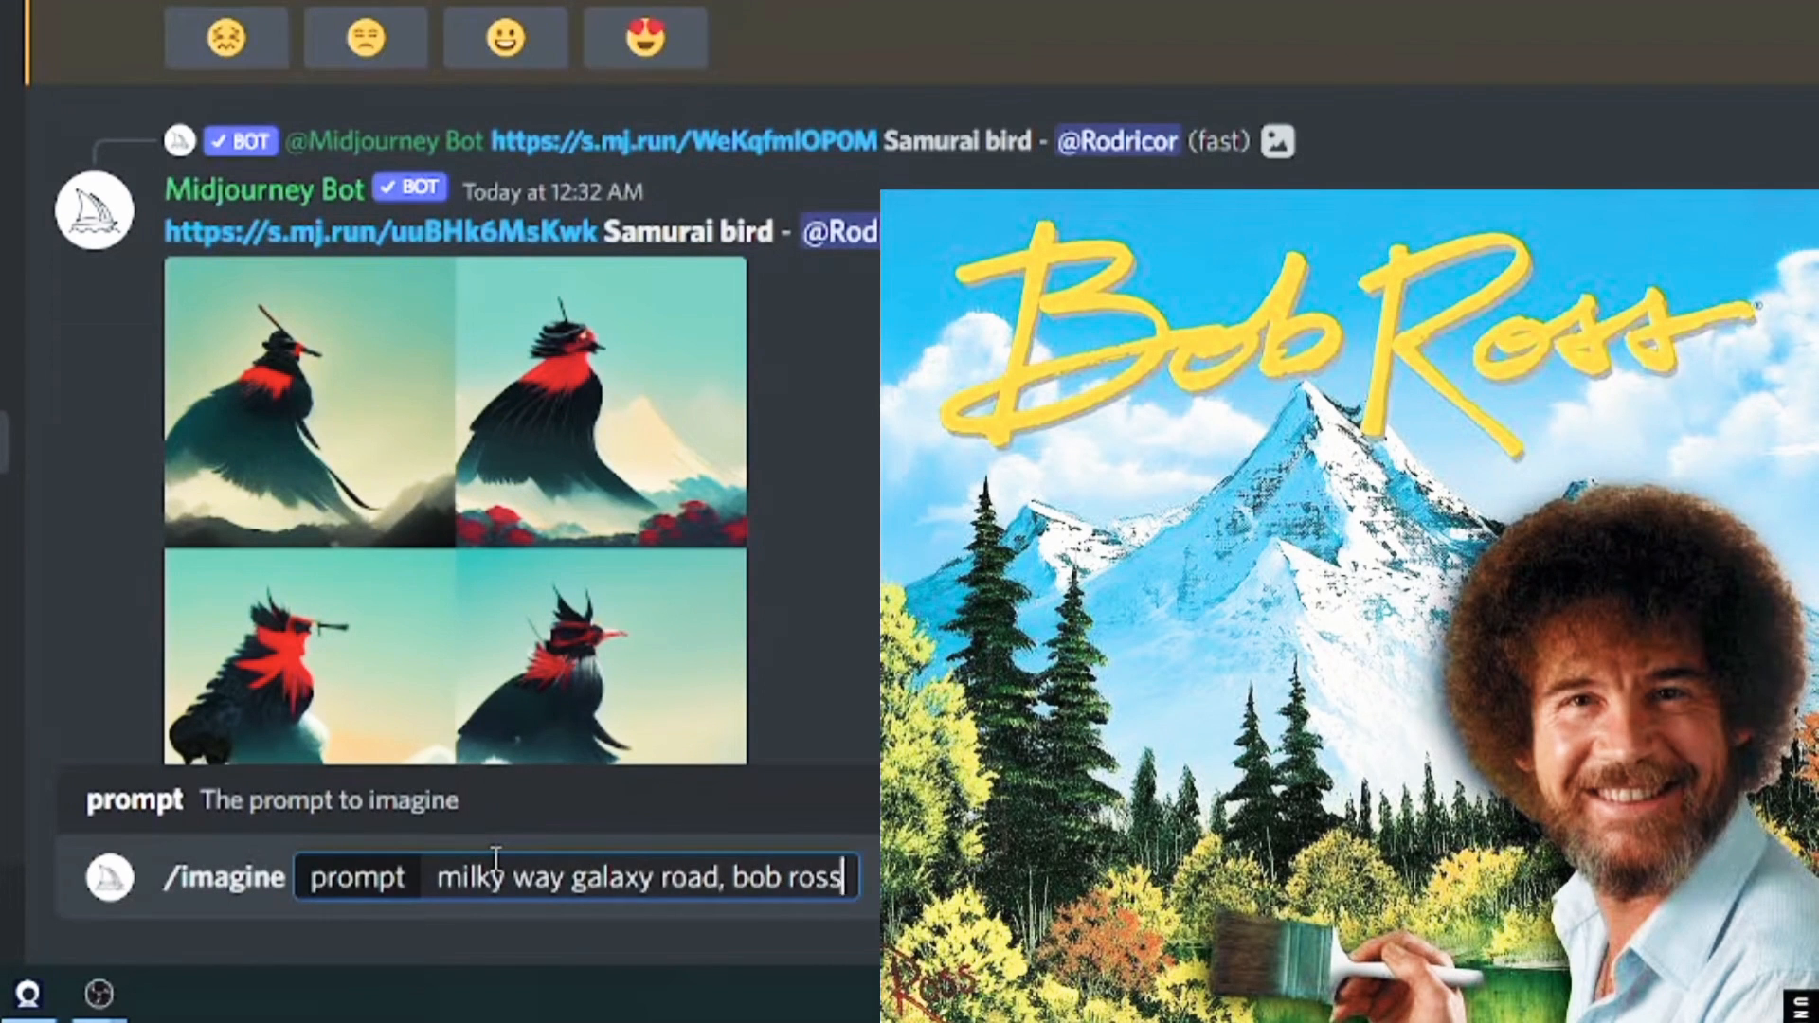
key(Return)
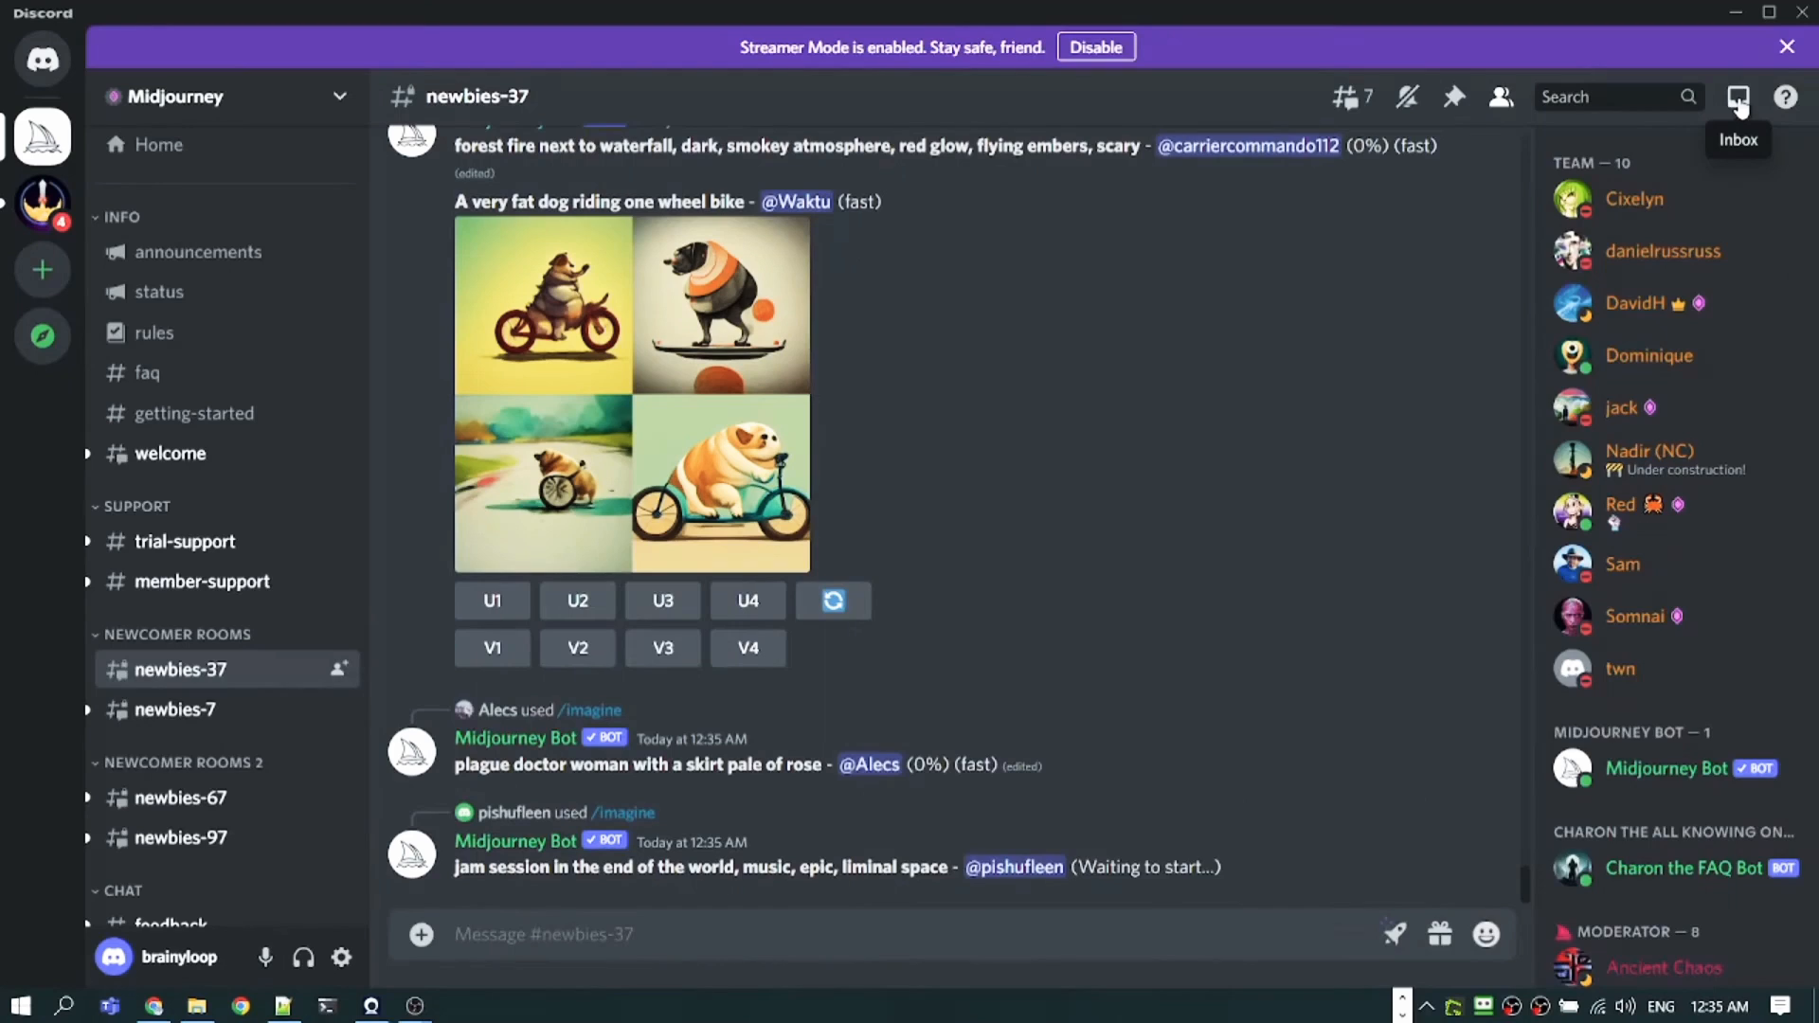
- Jump from the inbox mentions to the milky way galaxy road image grid and view it enlarged
click(1738, 97)
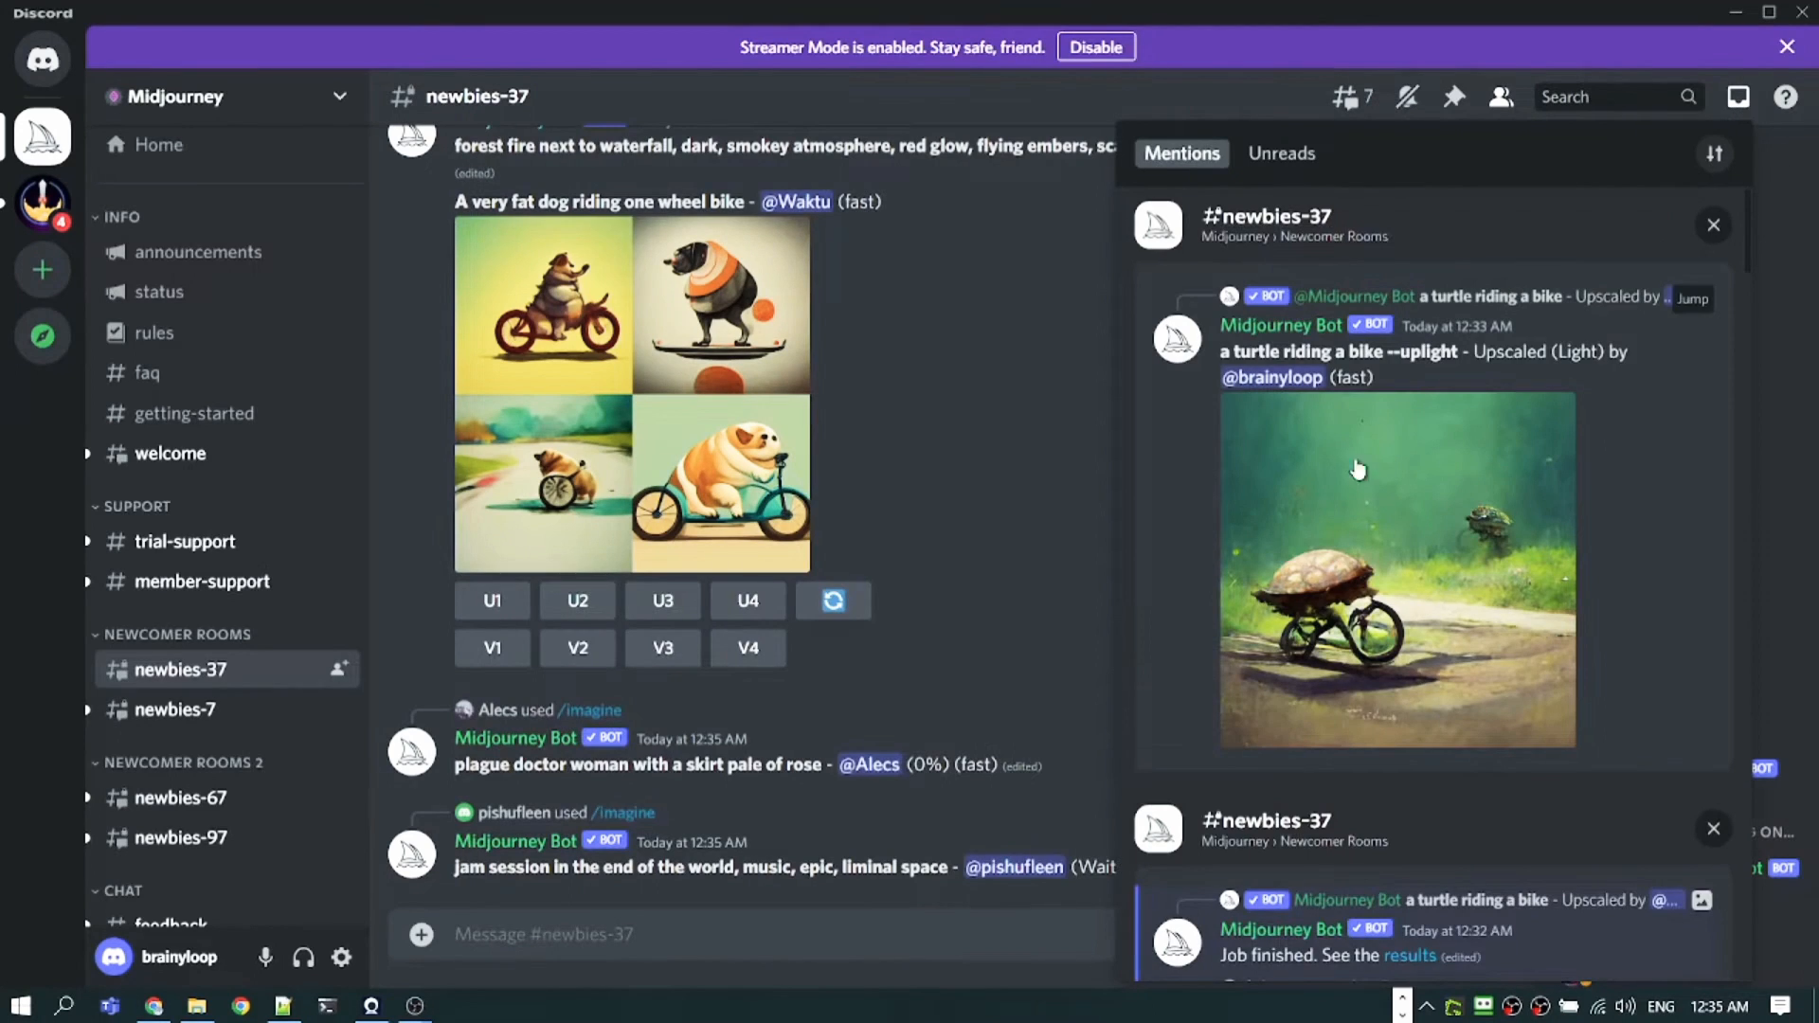
click(1613, 343)
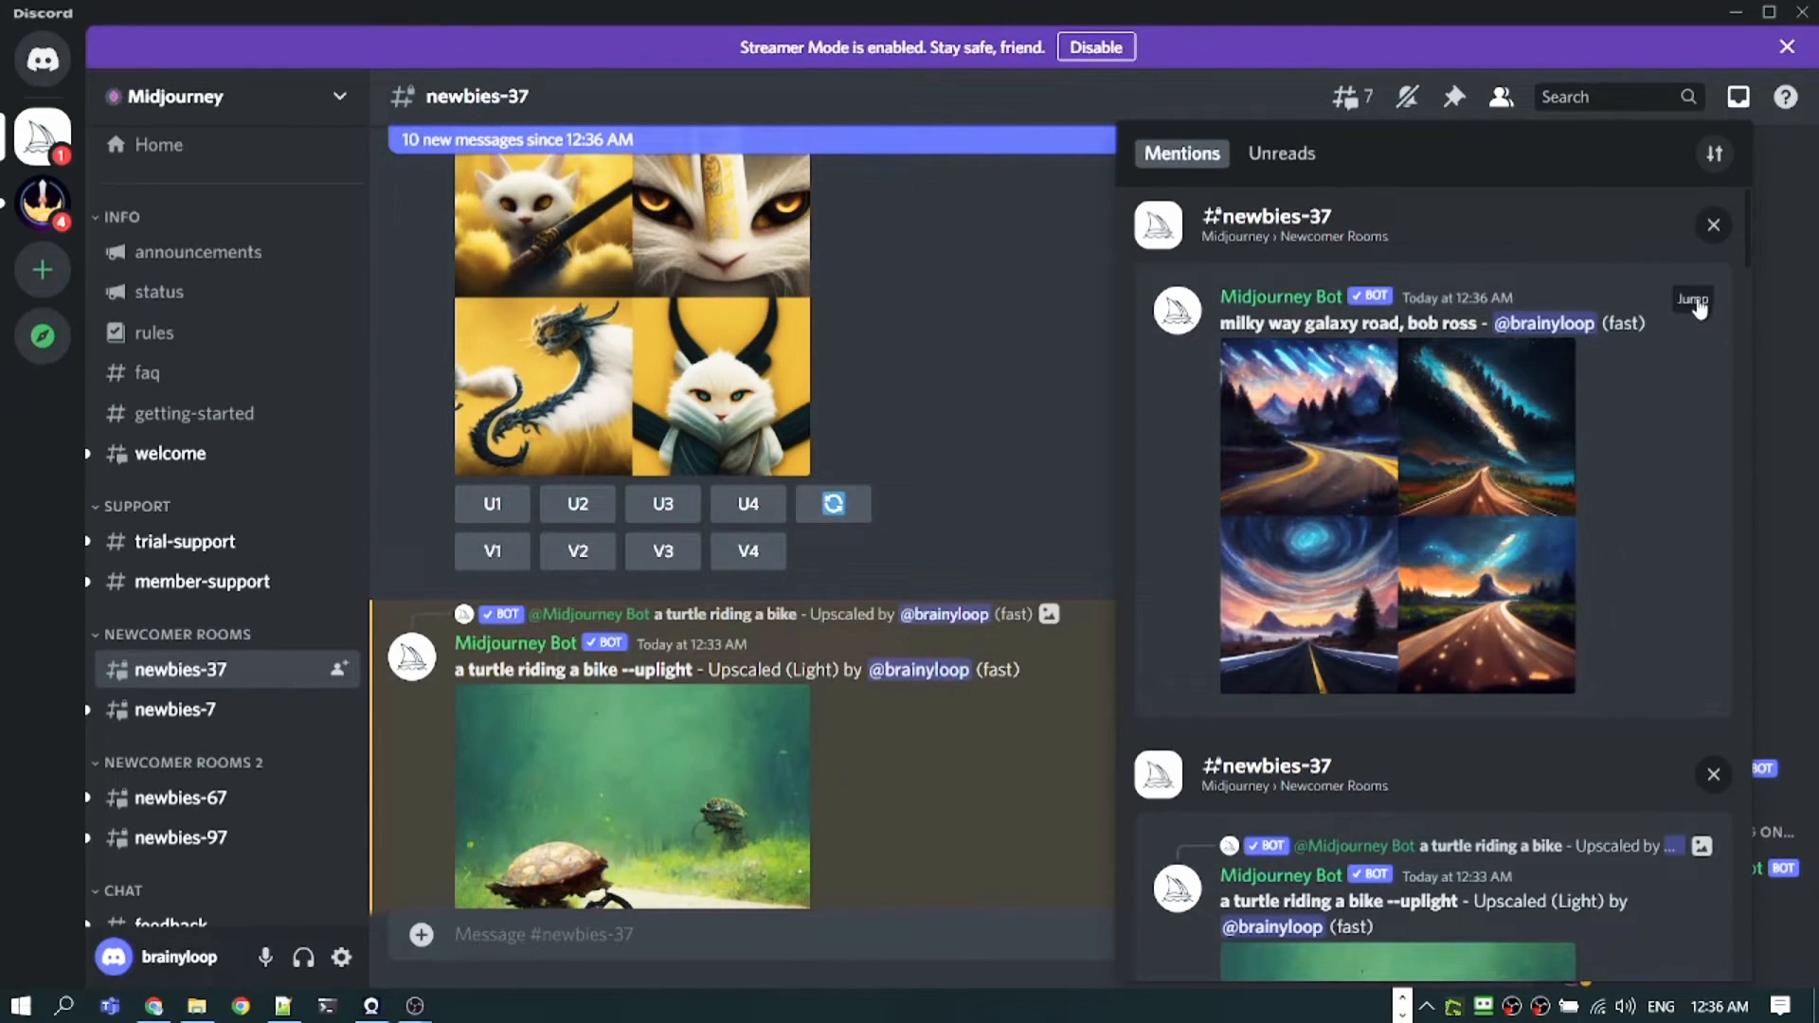
click(1693, 300)
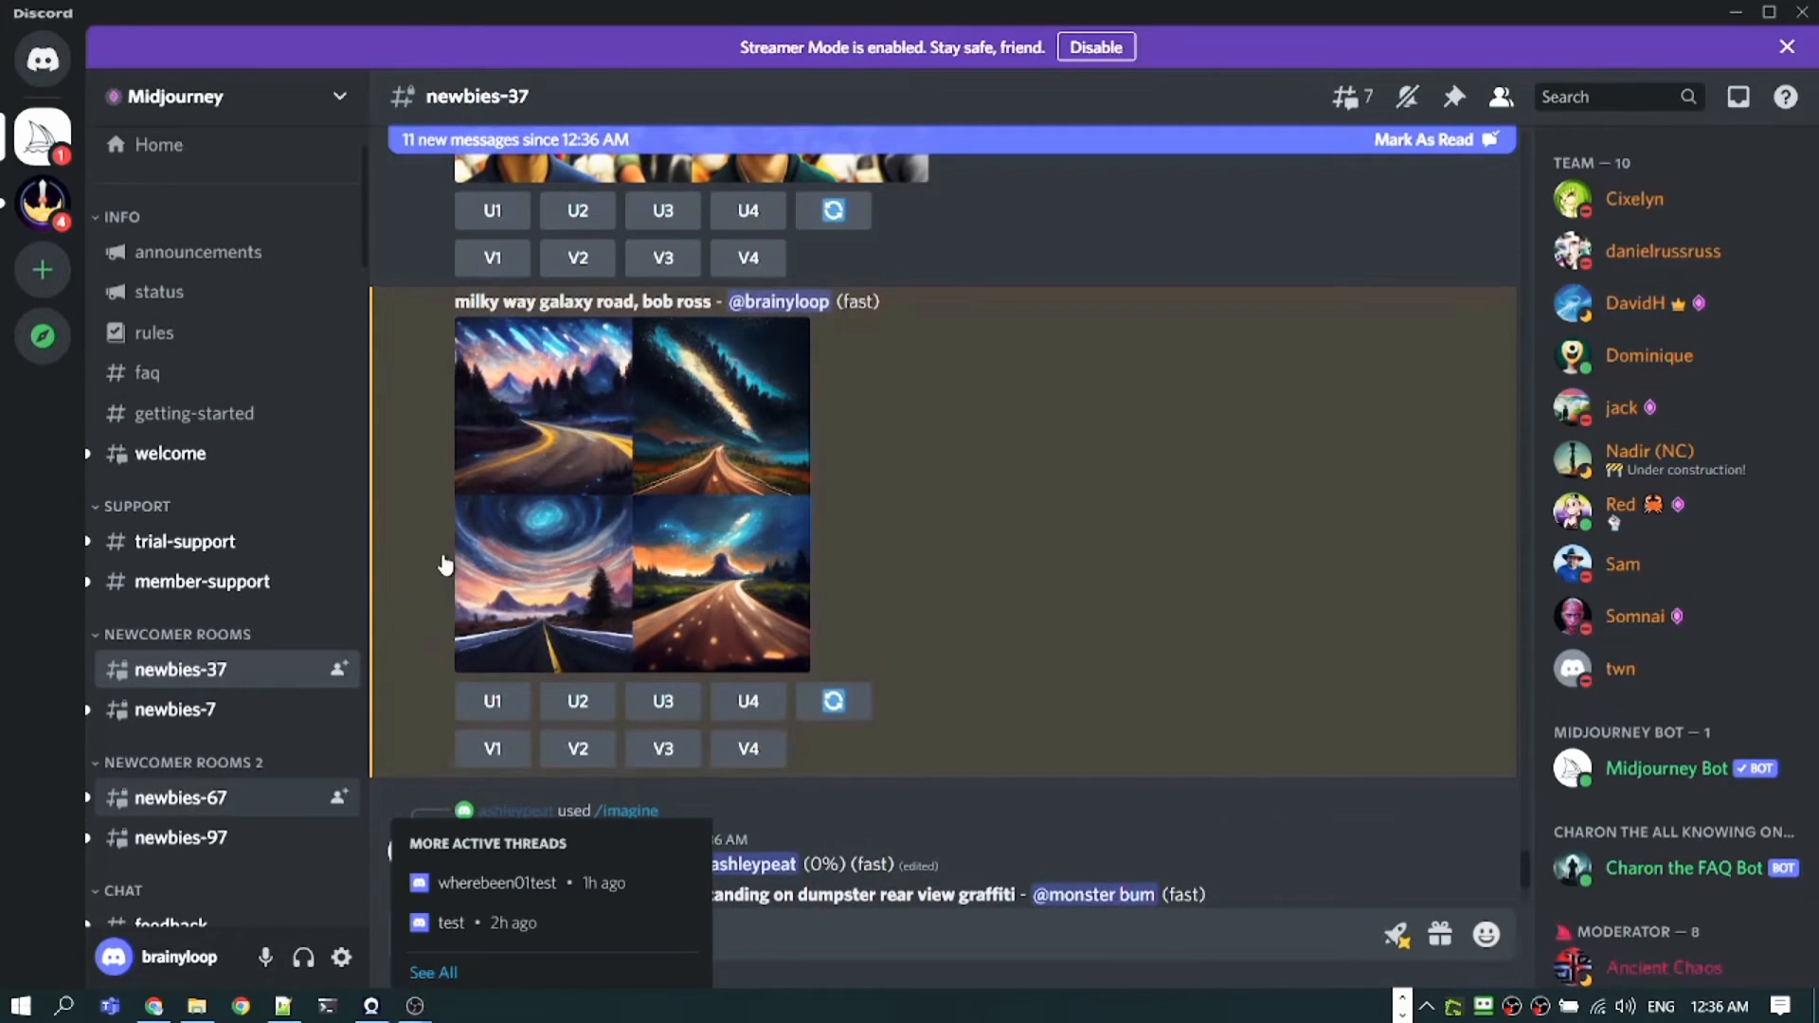
click(652, 503)
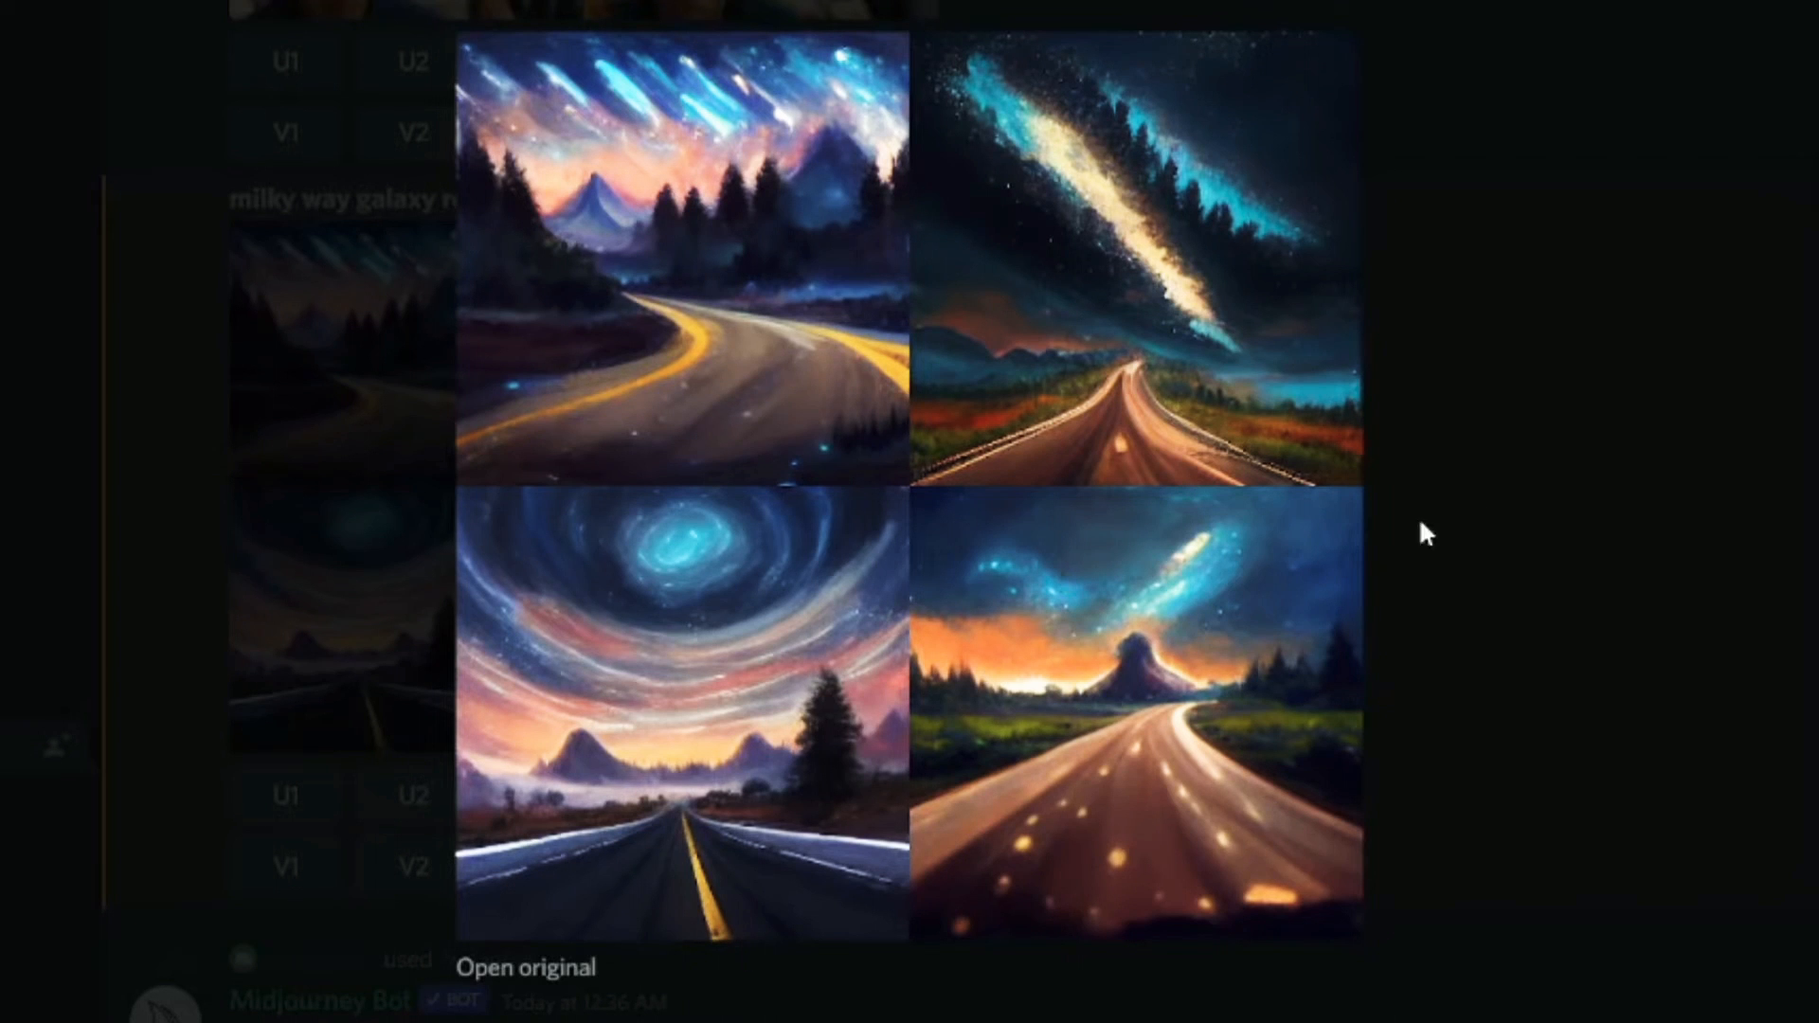
click(1522, 482)
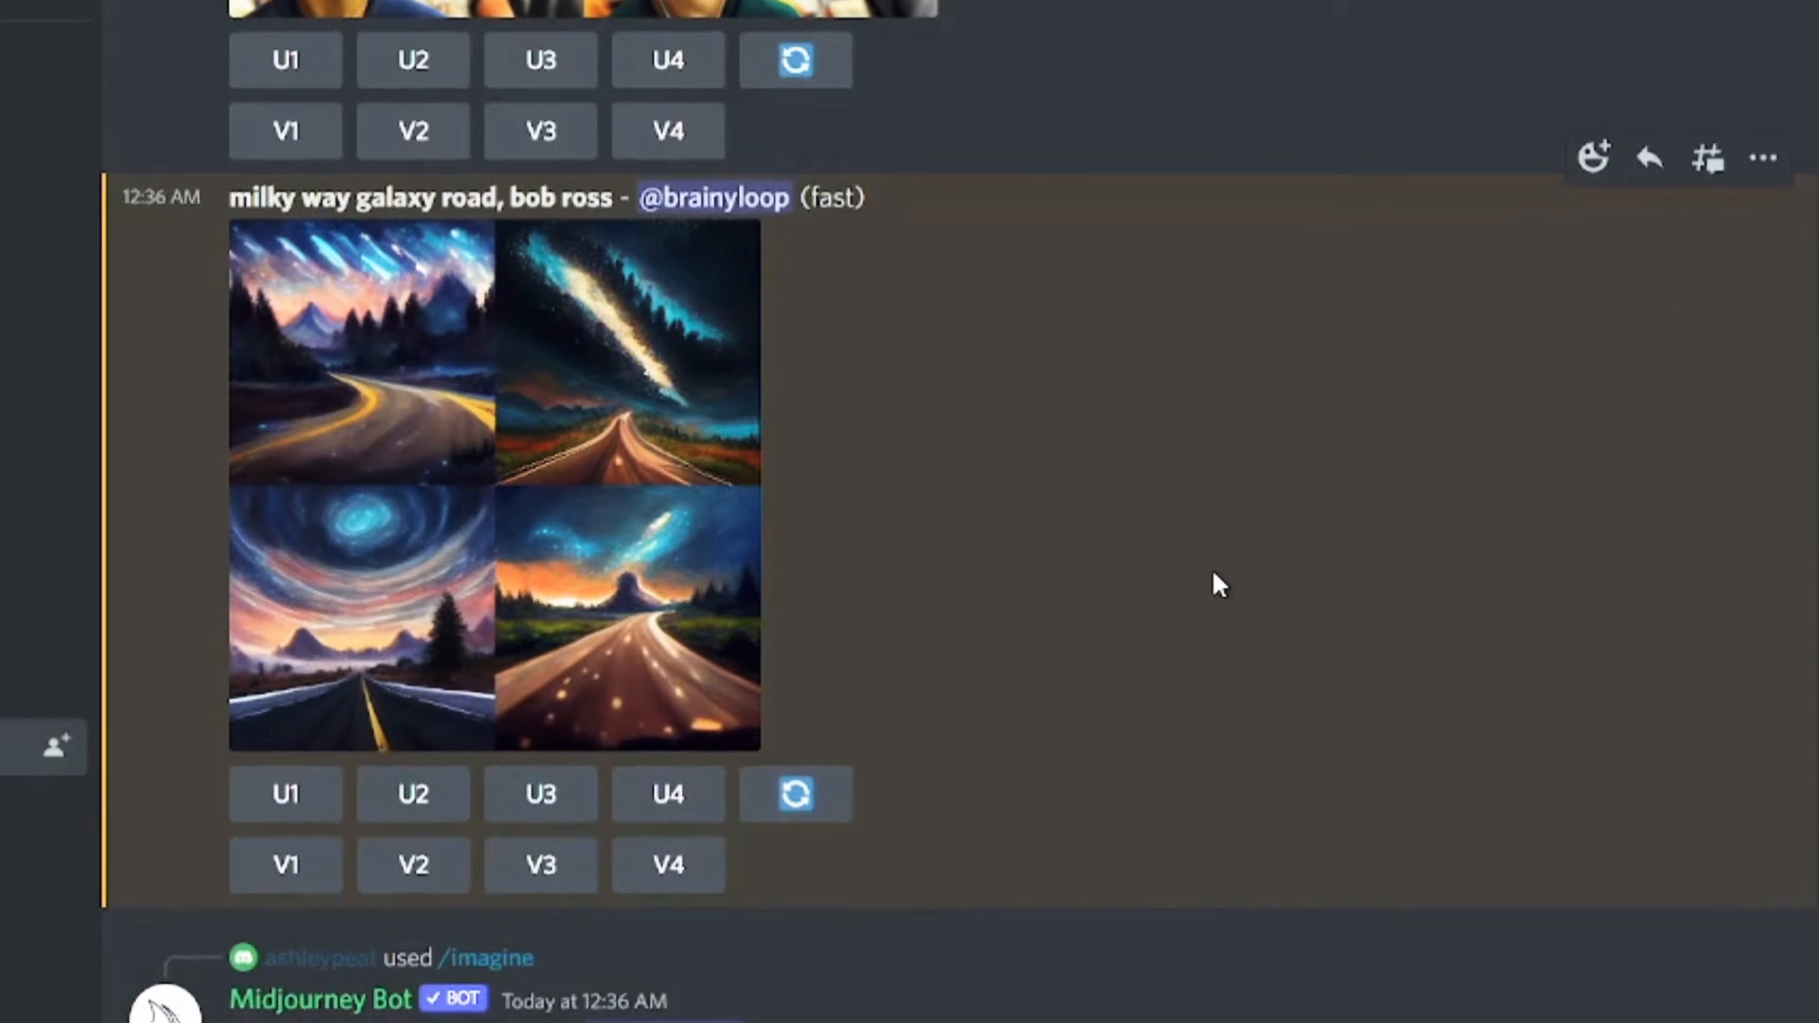
- Run the /info command in newbies-37, find the bot's reply and highlight the number of jobs left
scroll(373, 395, down, 2)
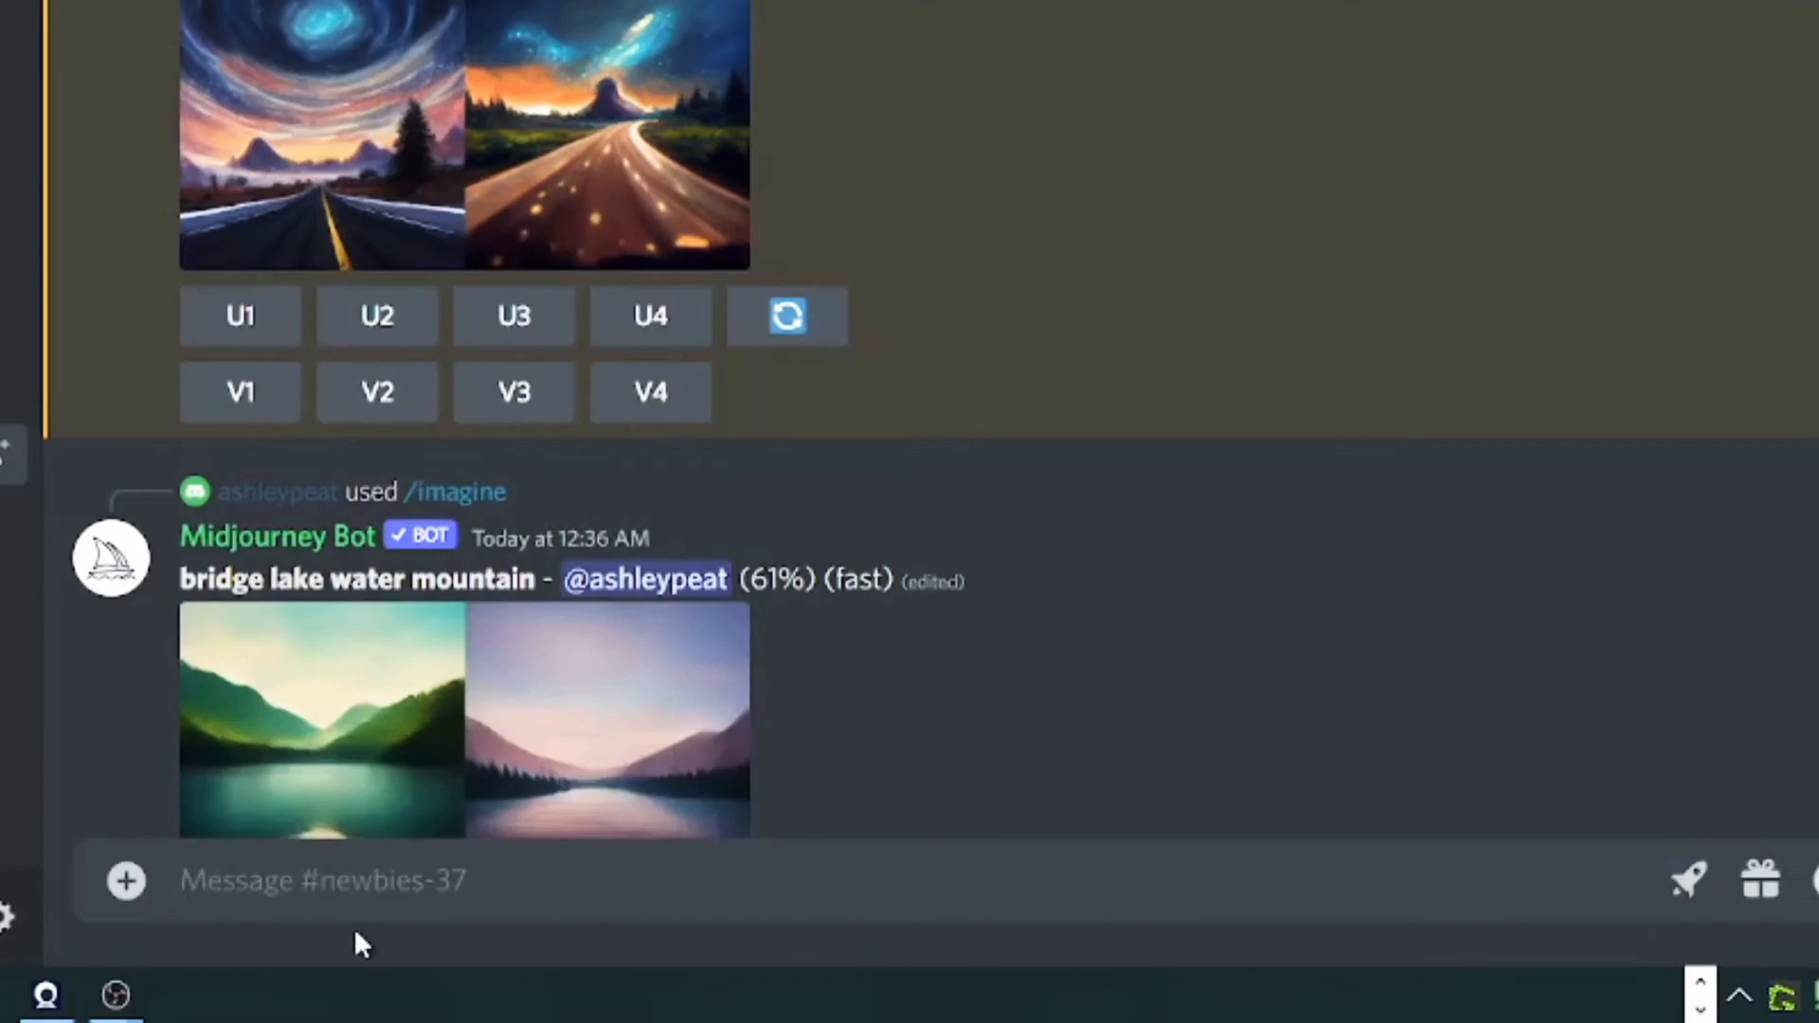
text(/)
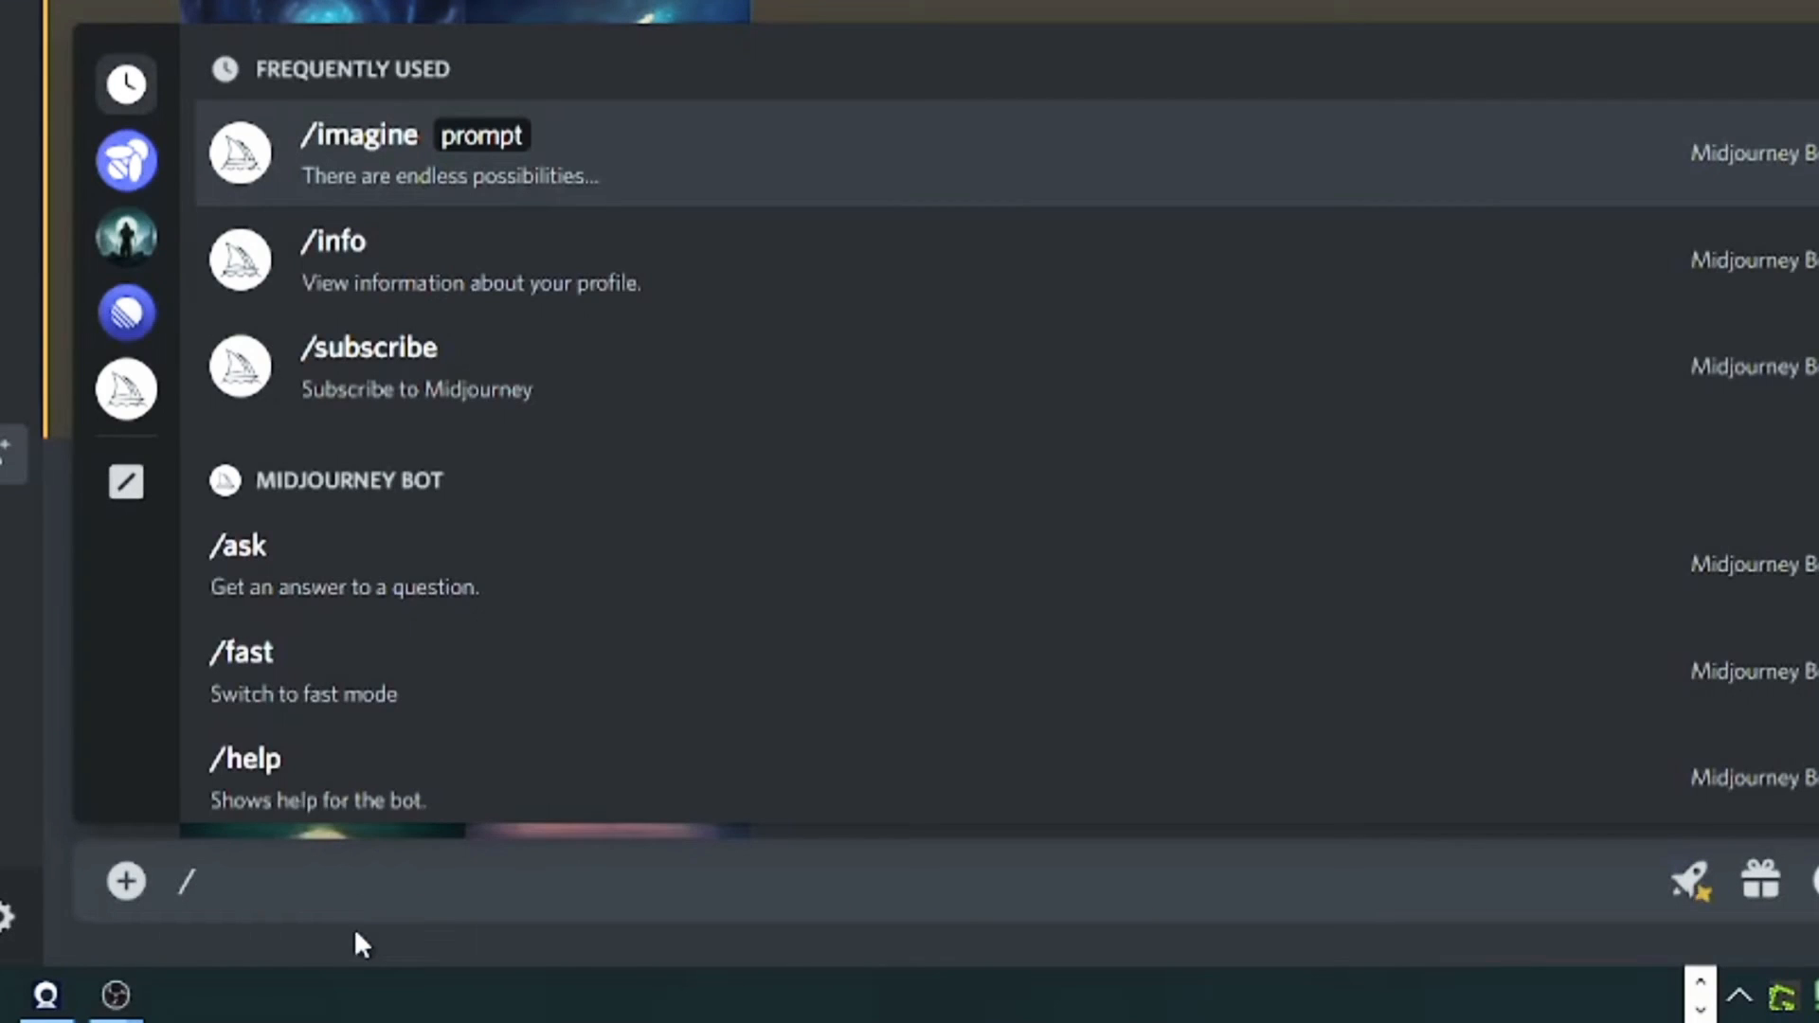
text(info)
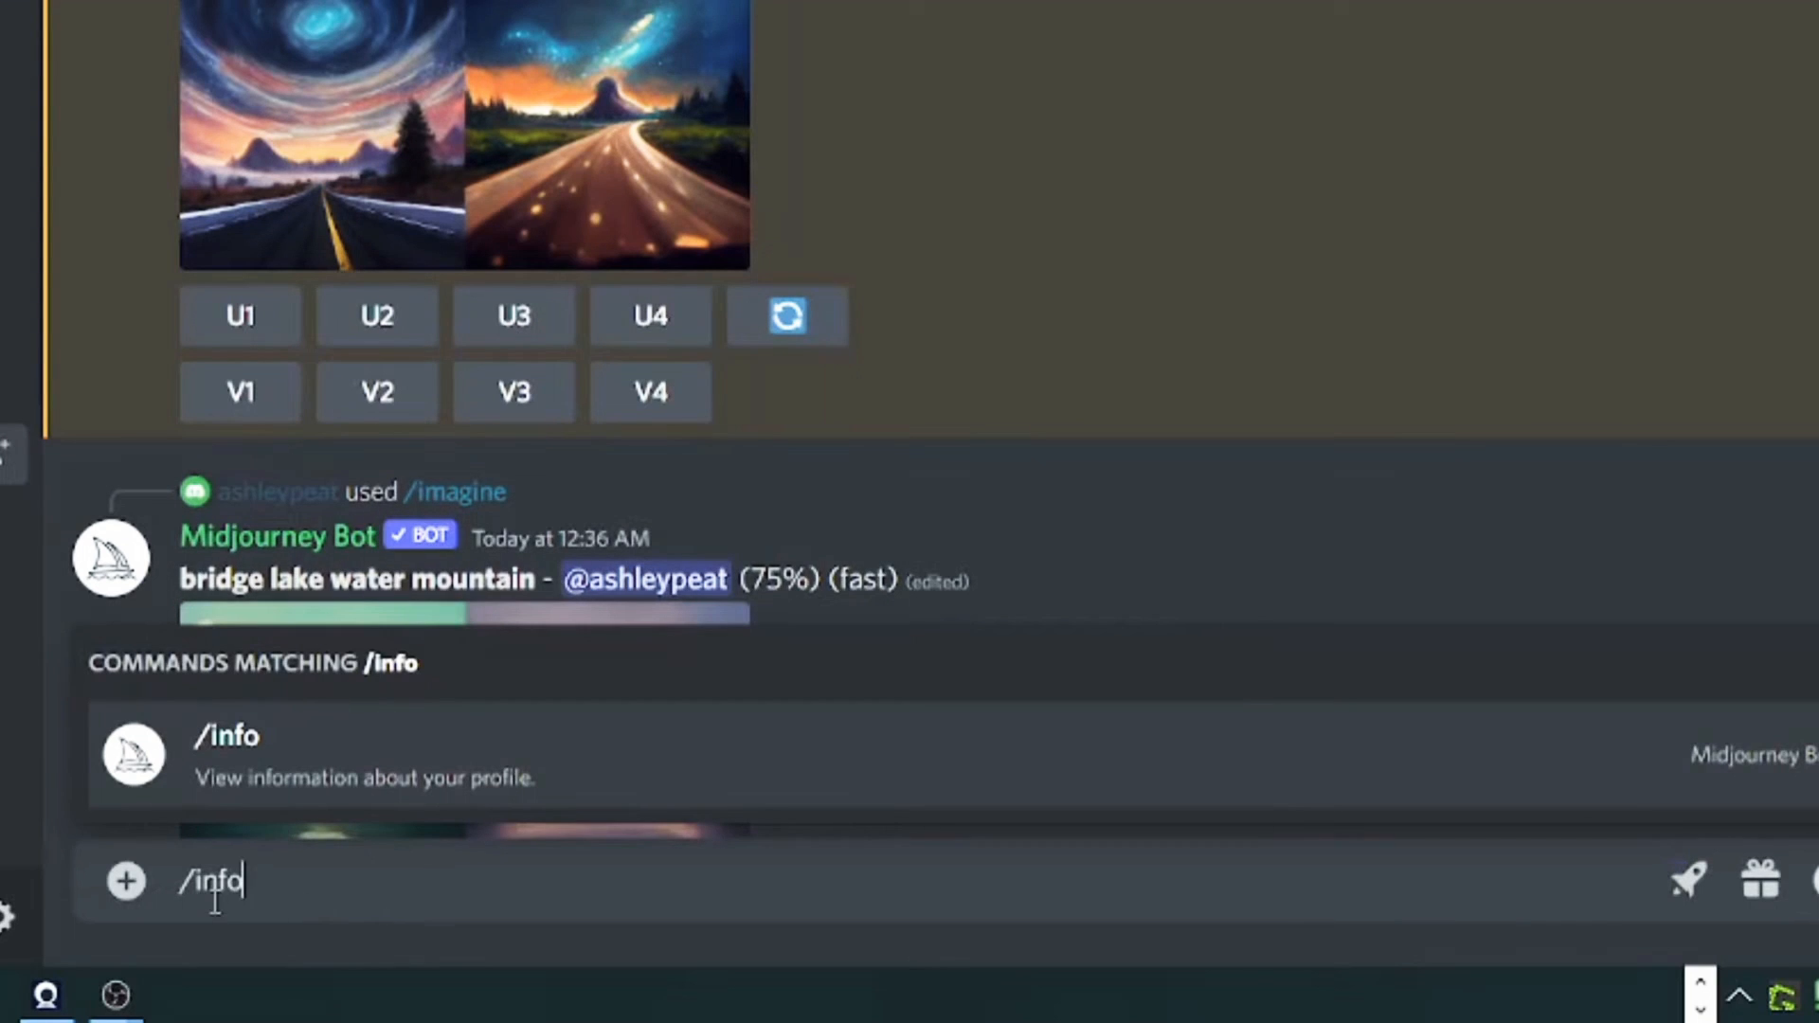
key(Return)
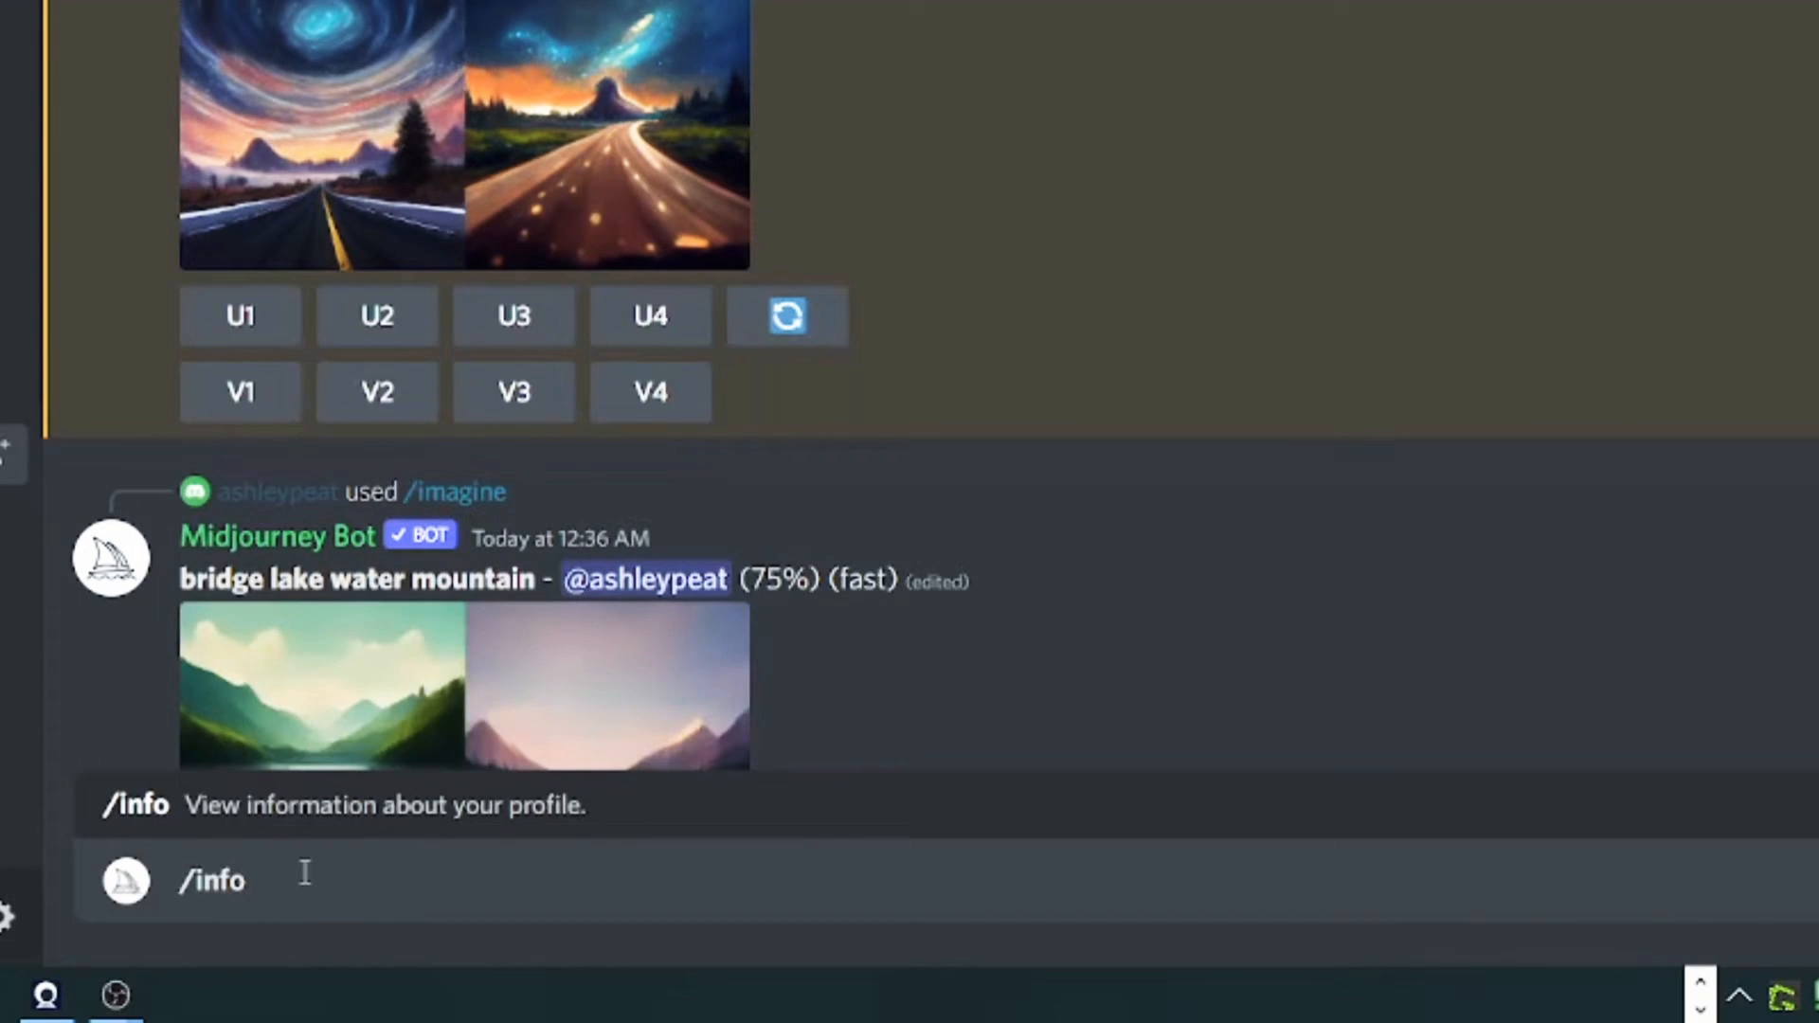
key(Return)
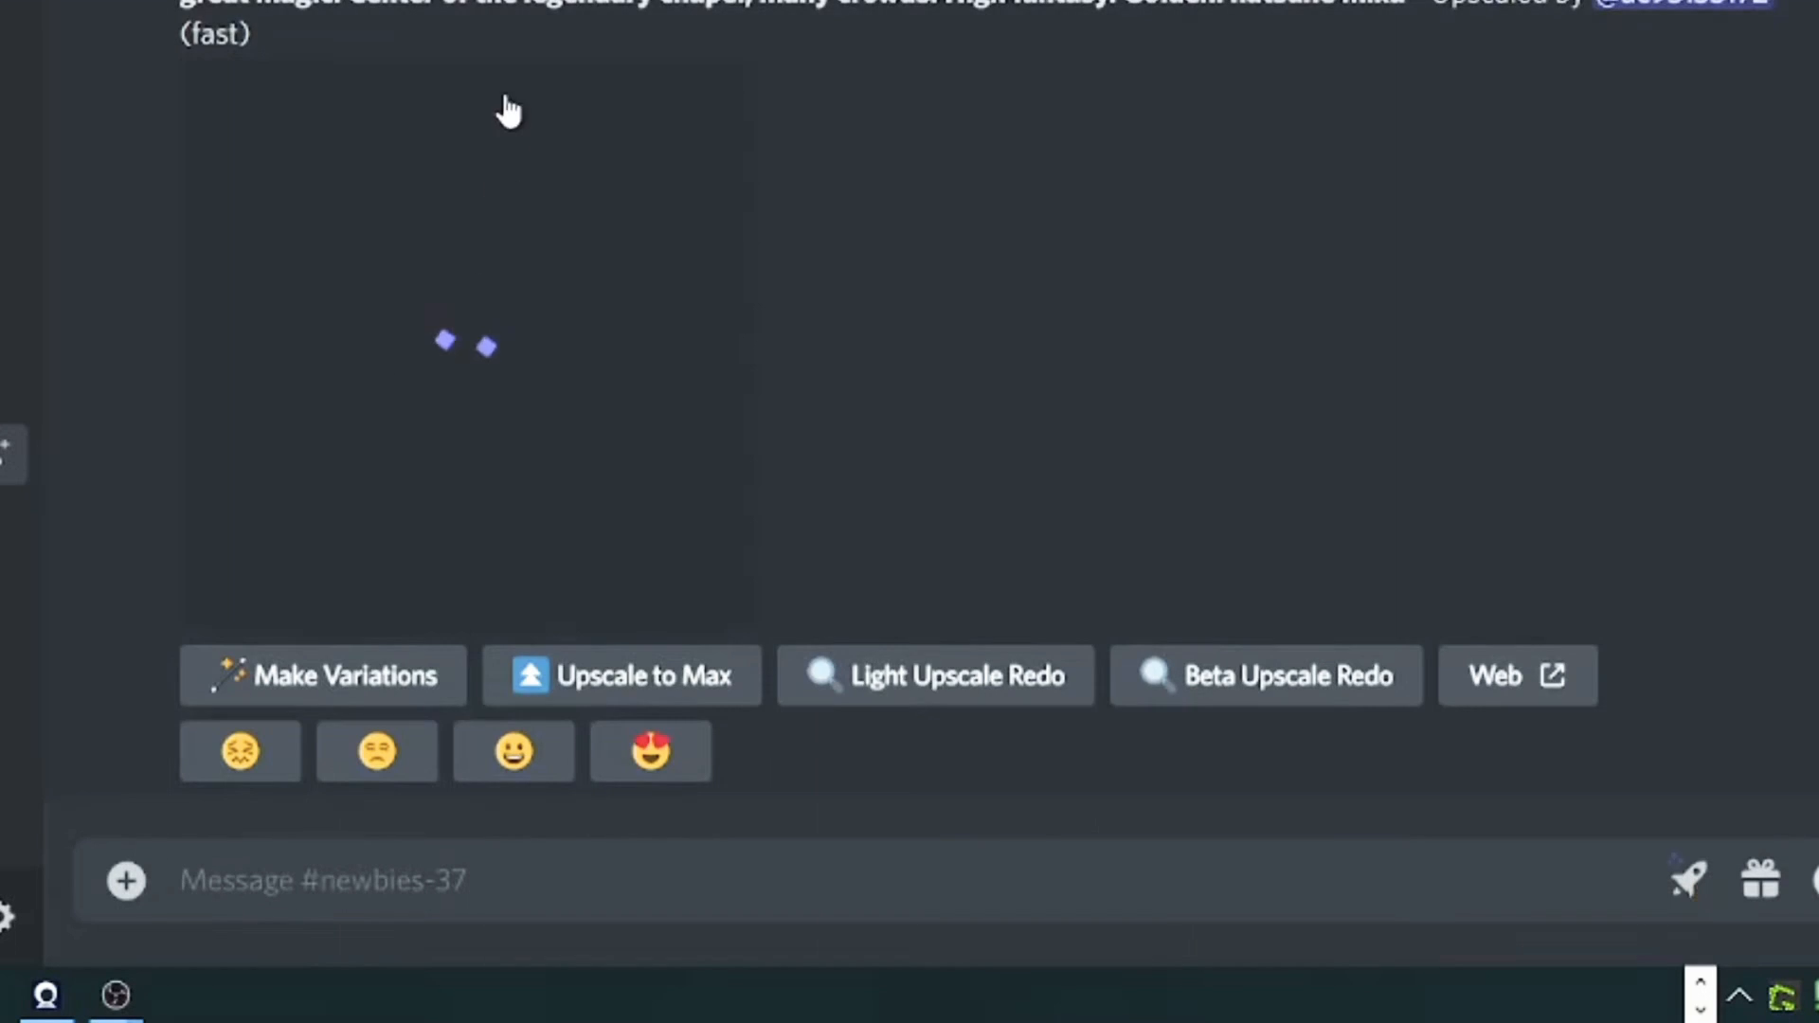
scroll(549, 75, up, 10)
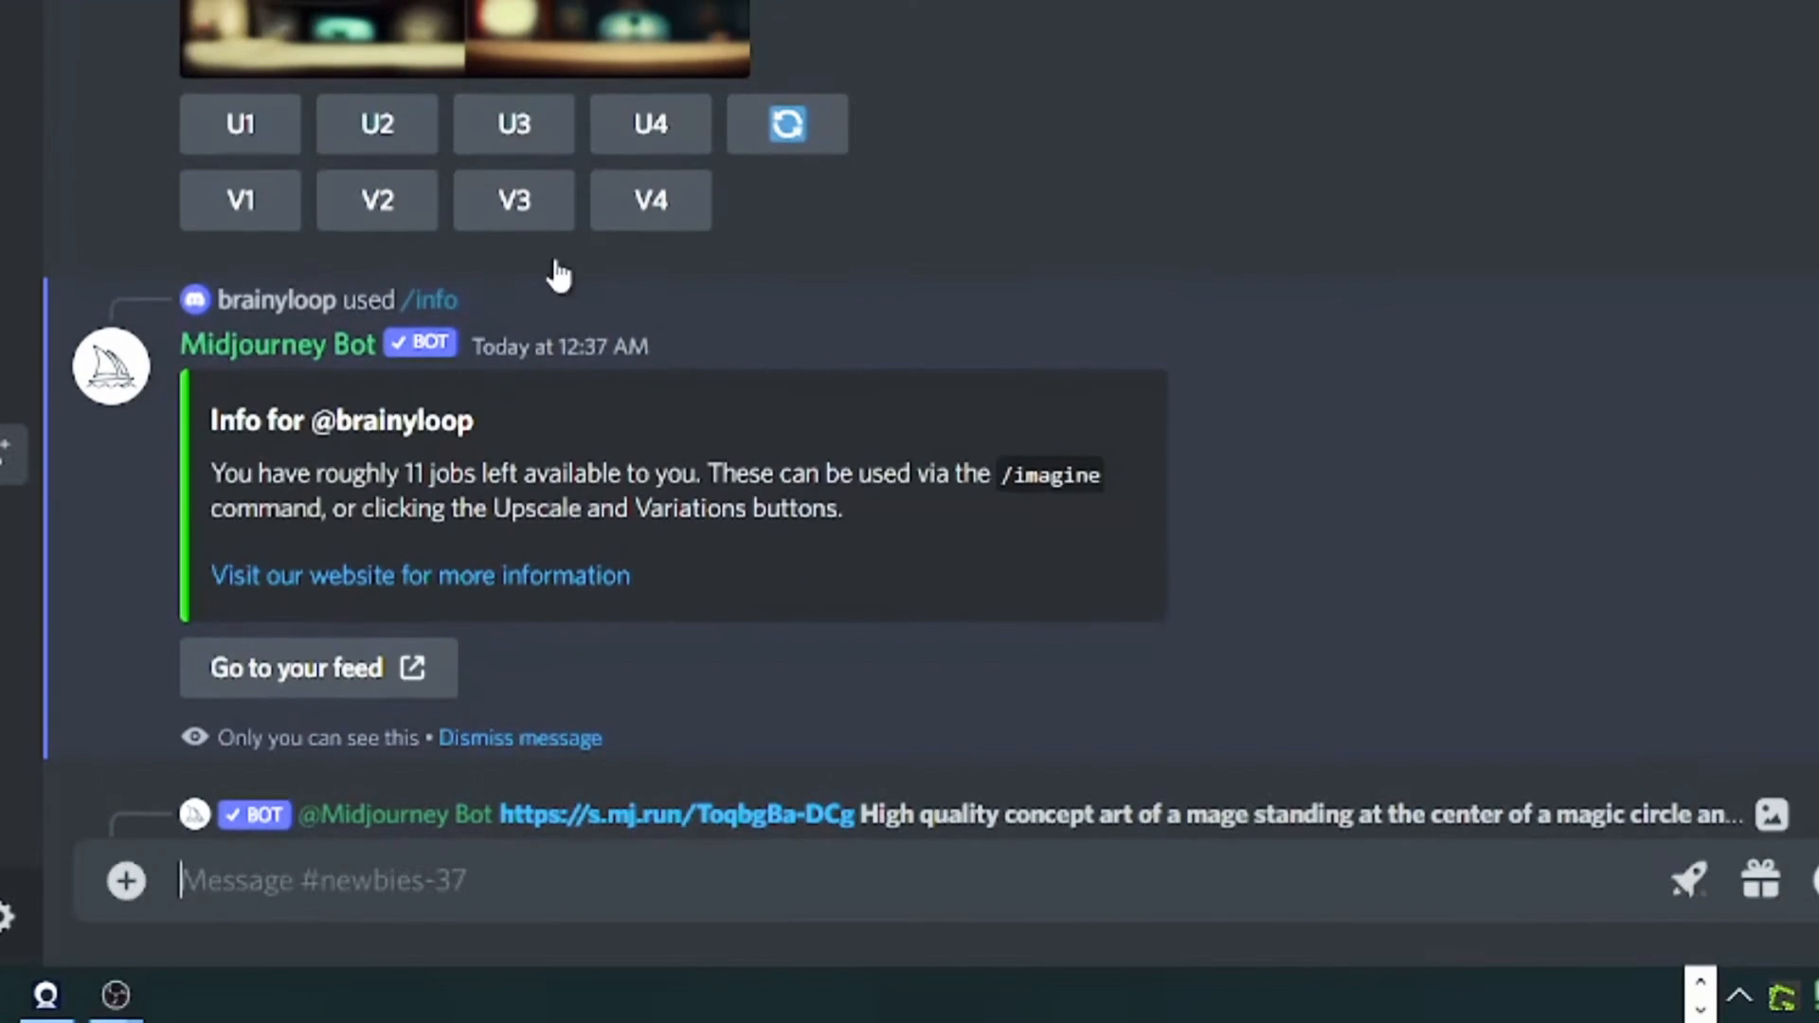
drag(313, 473, 513, 479)
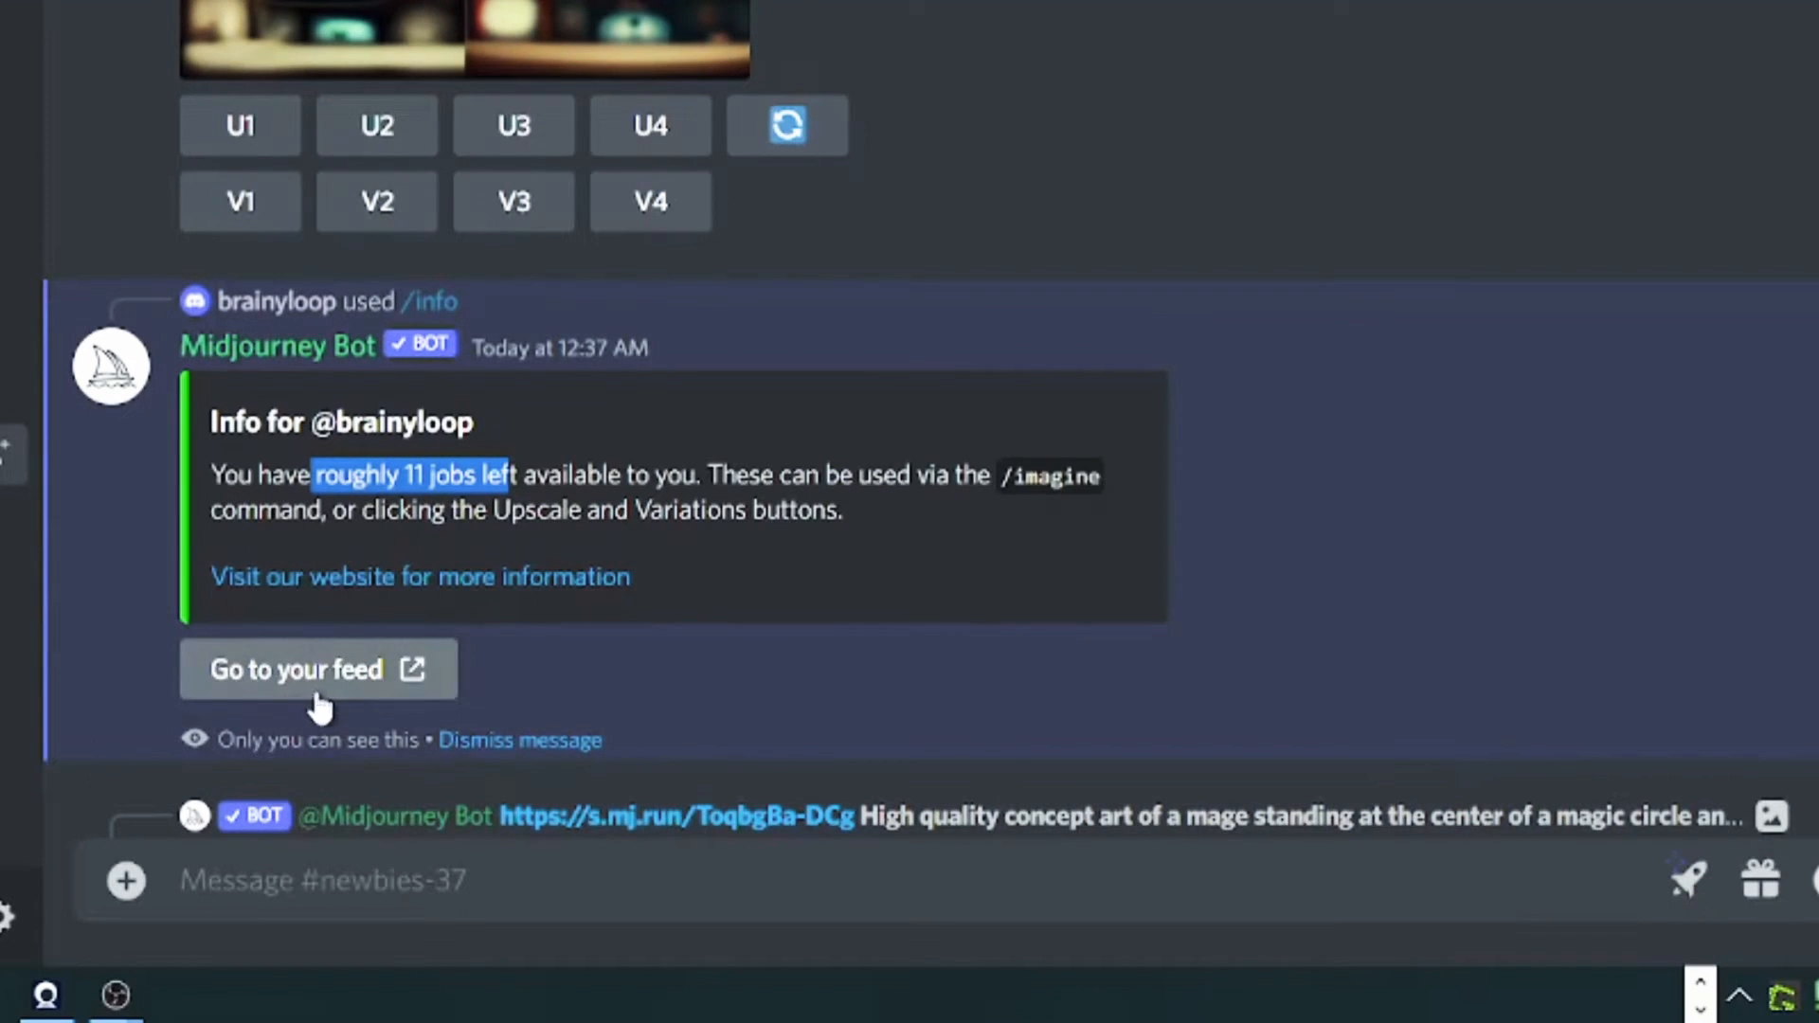
- Run the /subscribe command and open the Midjourney subscription page in the browser from the bot's reply
click(281, 891)
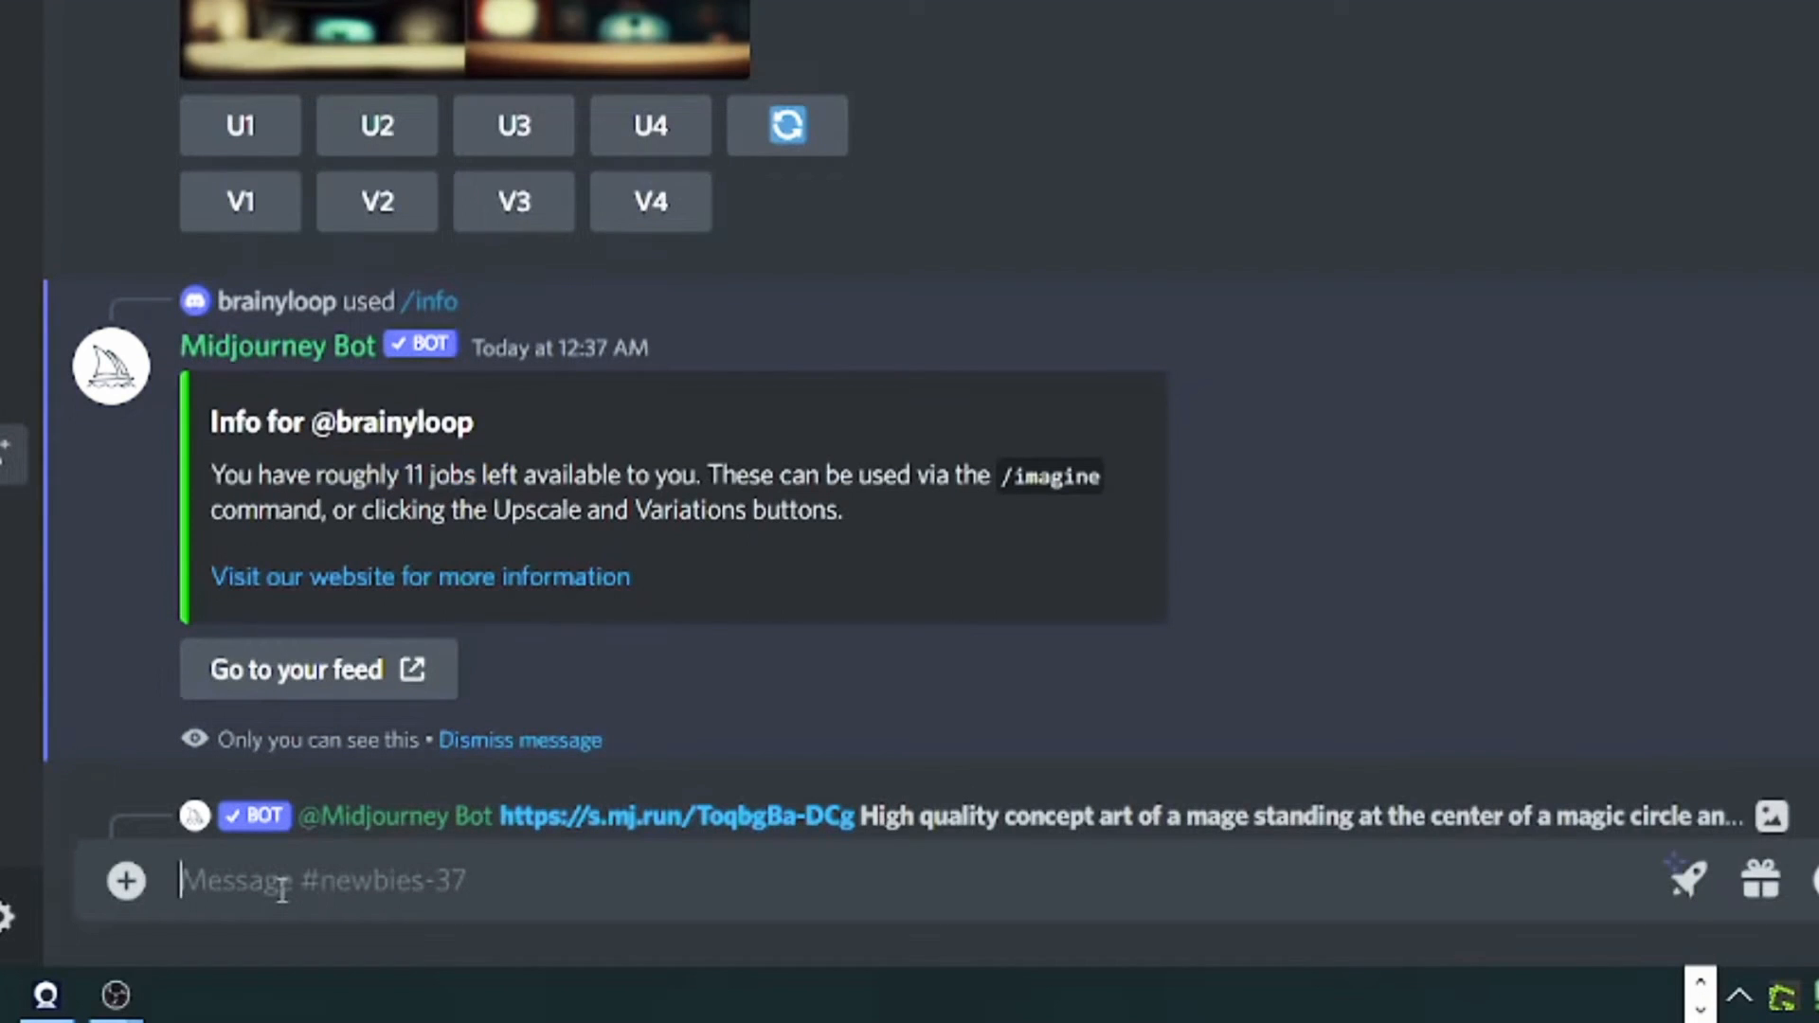
text(/subsc)
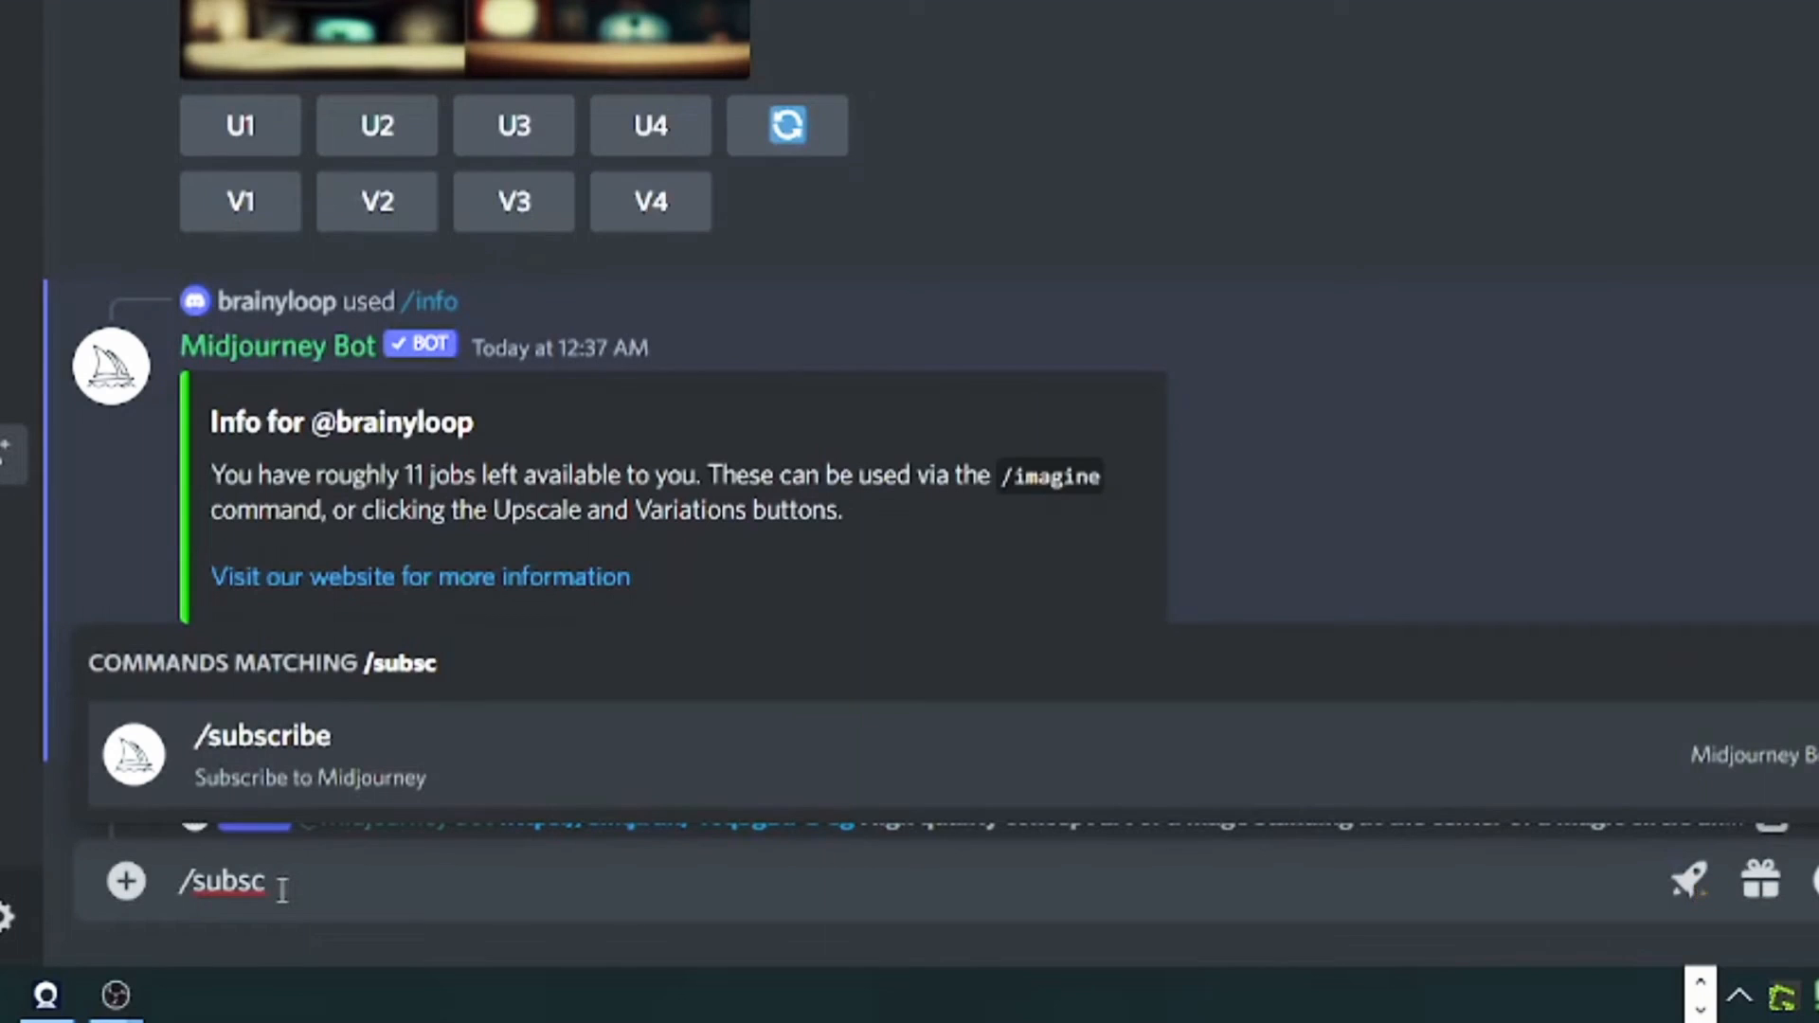
click(268, 762)
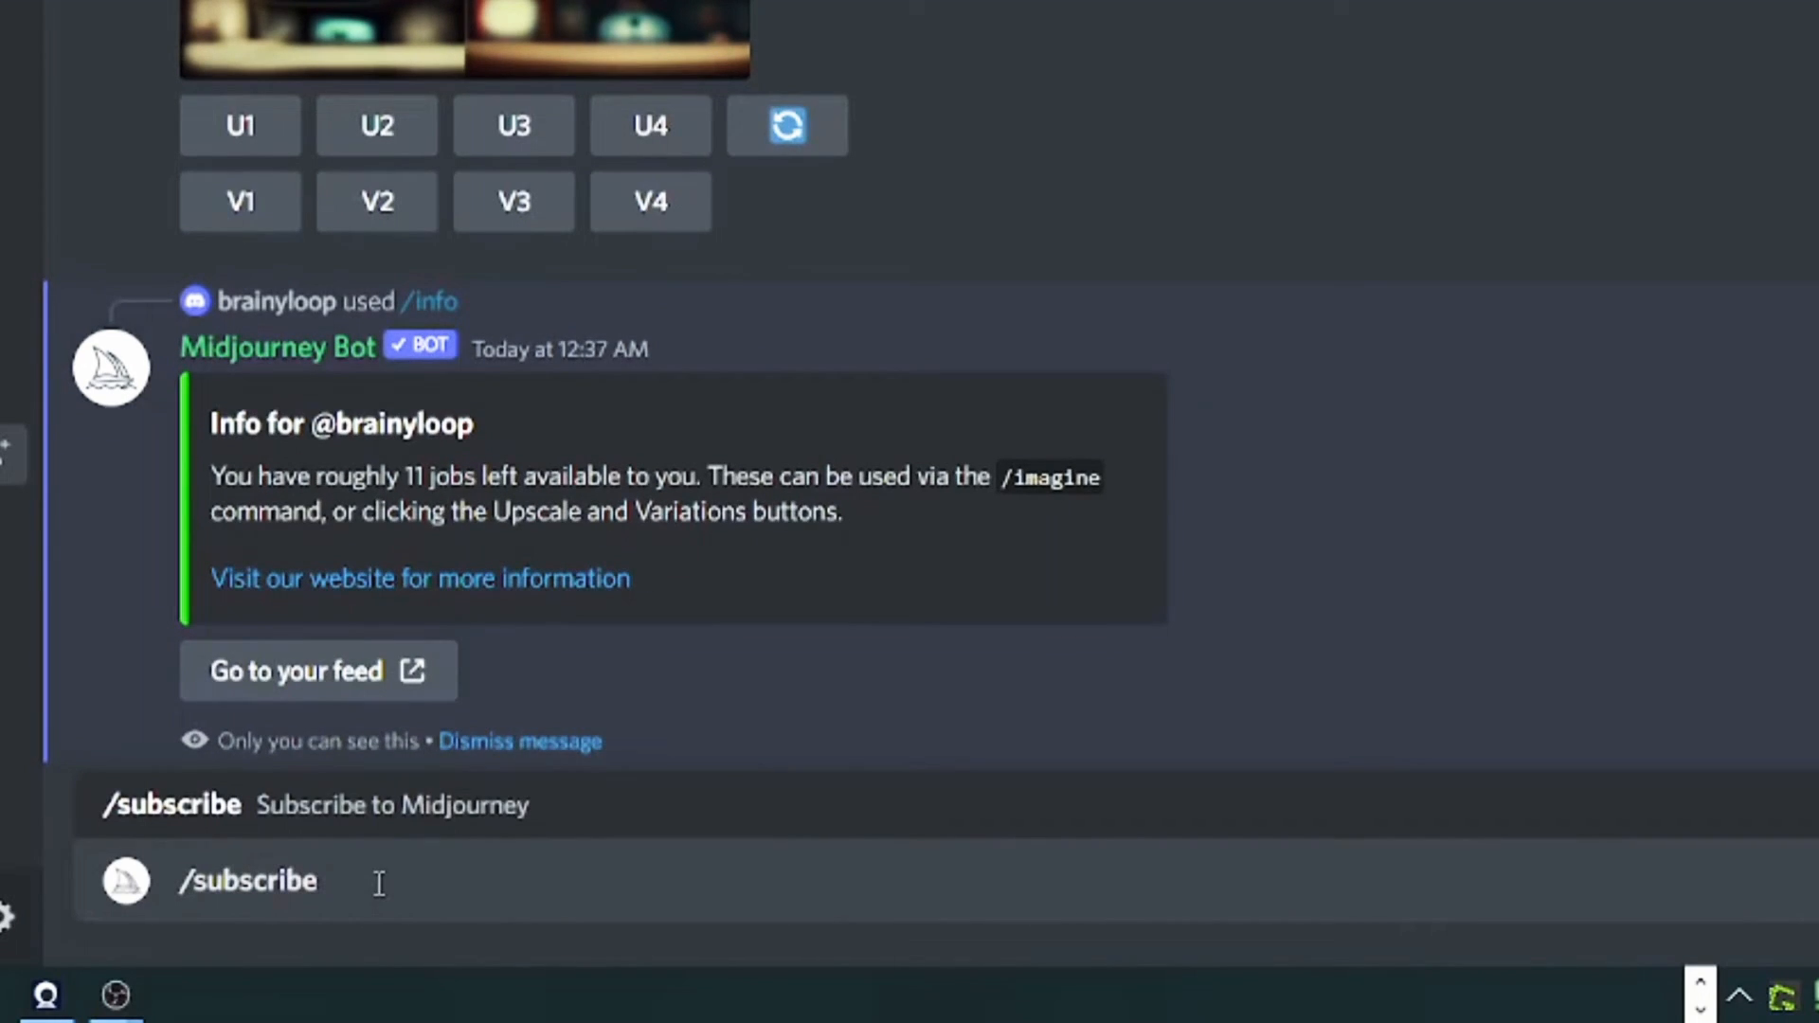
key(Return)
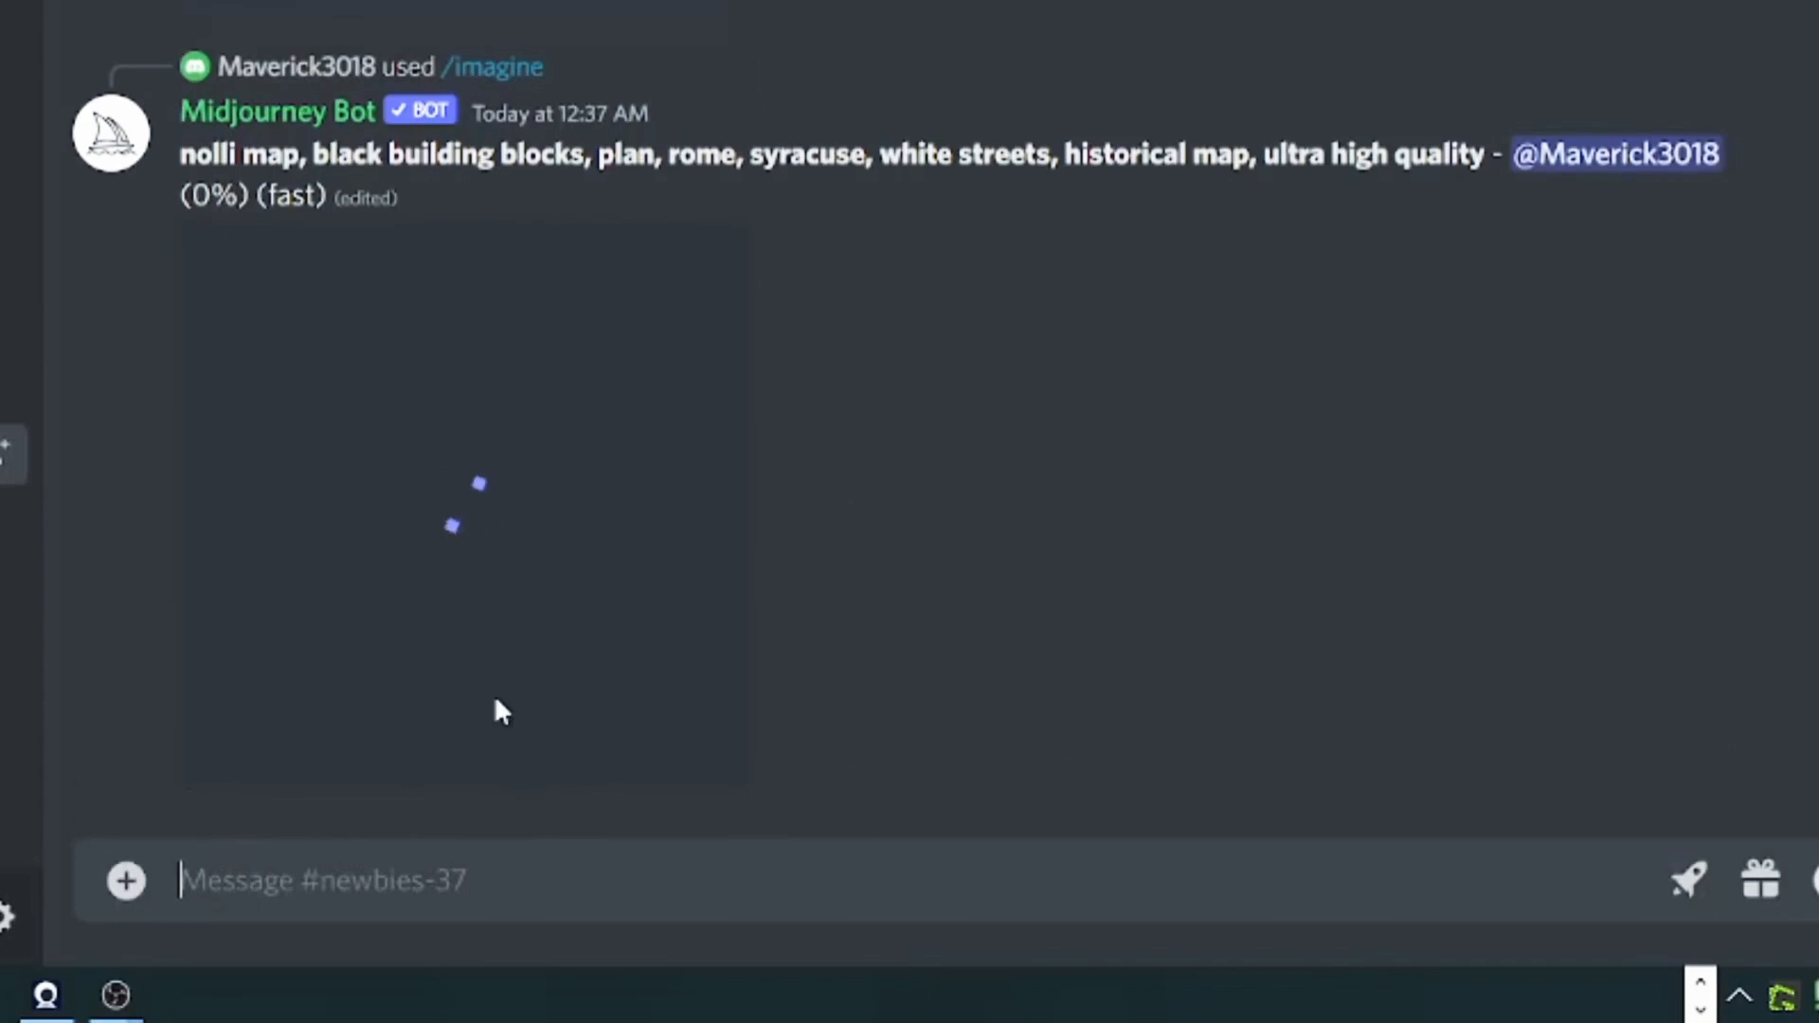
scroll(632, 397, up, 6)
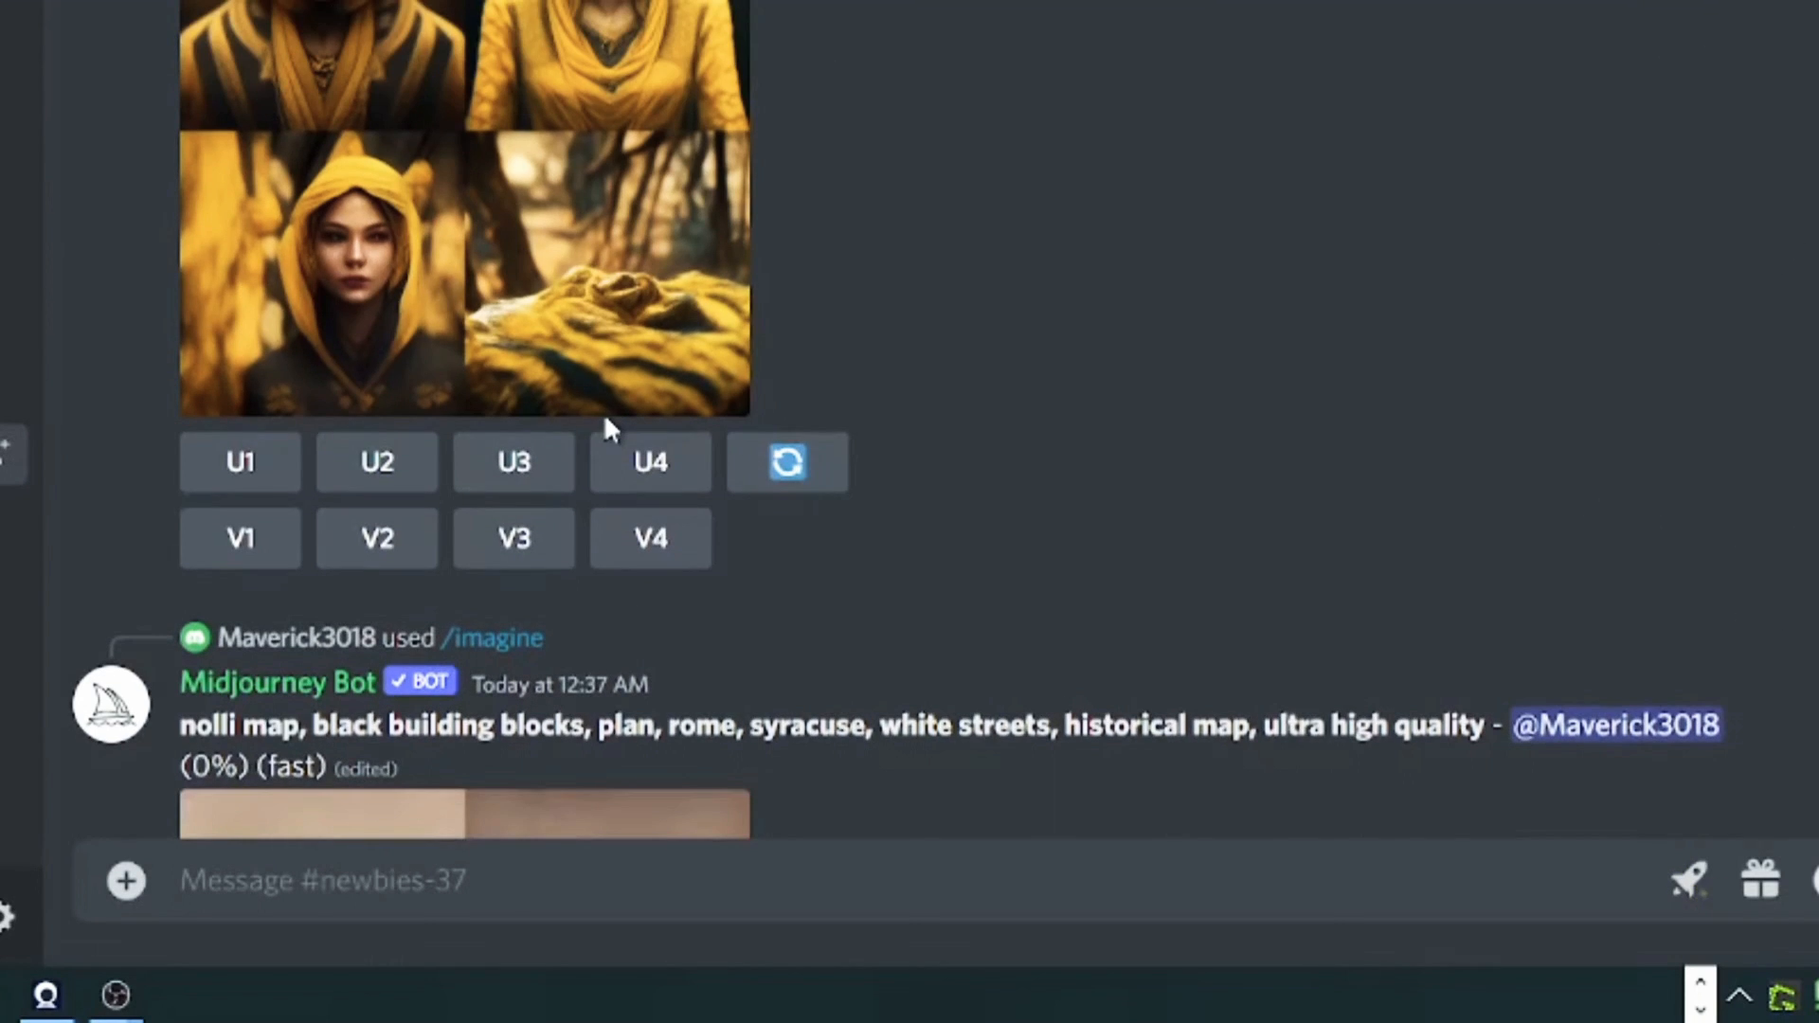
scroll(591, 426, up, 6)
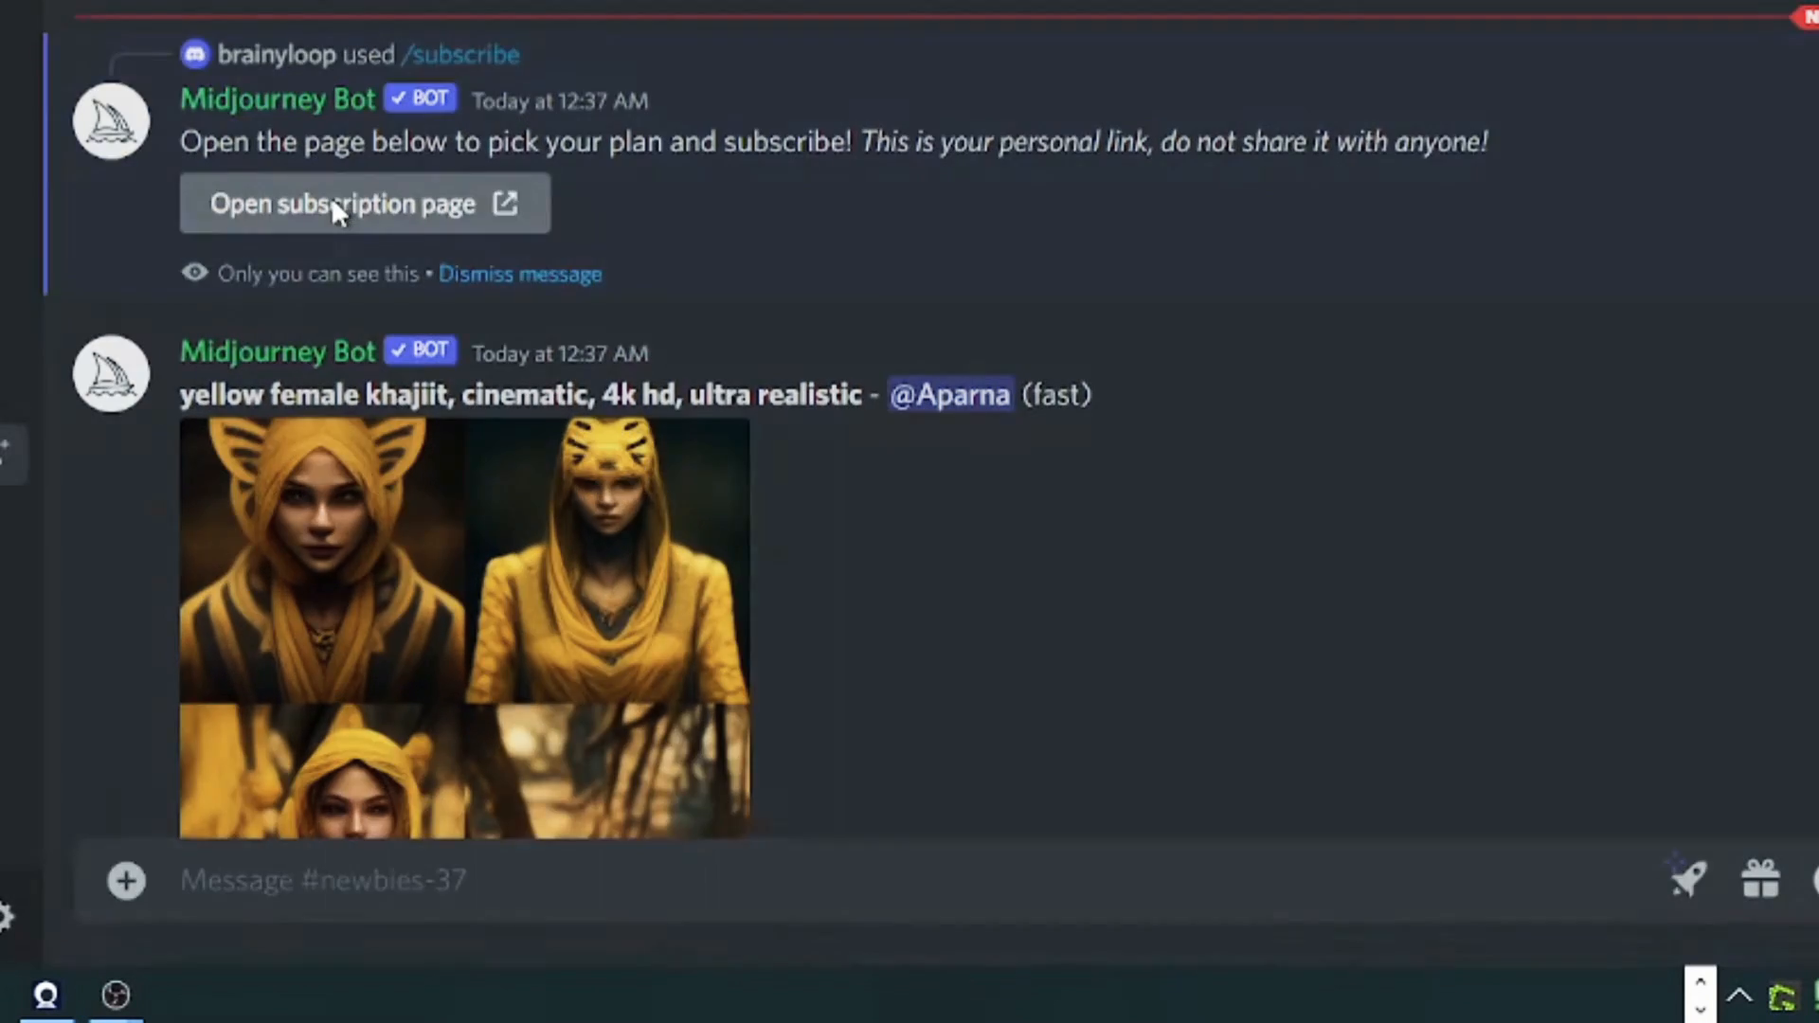
click(334, 208)
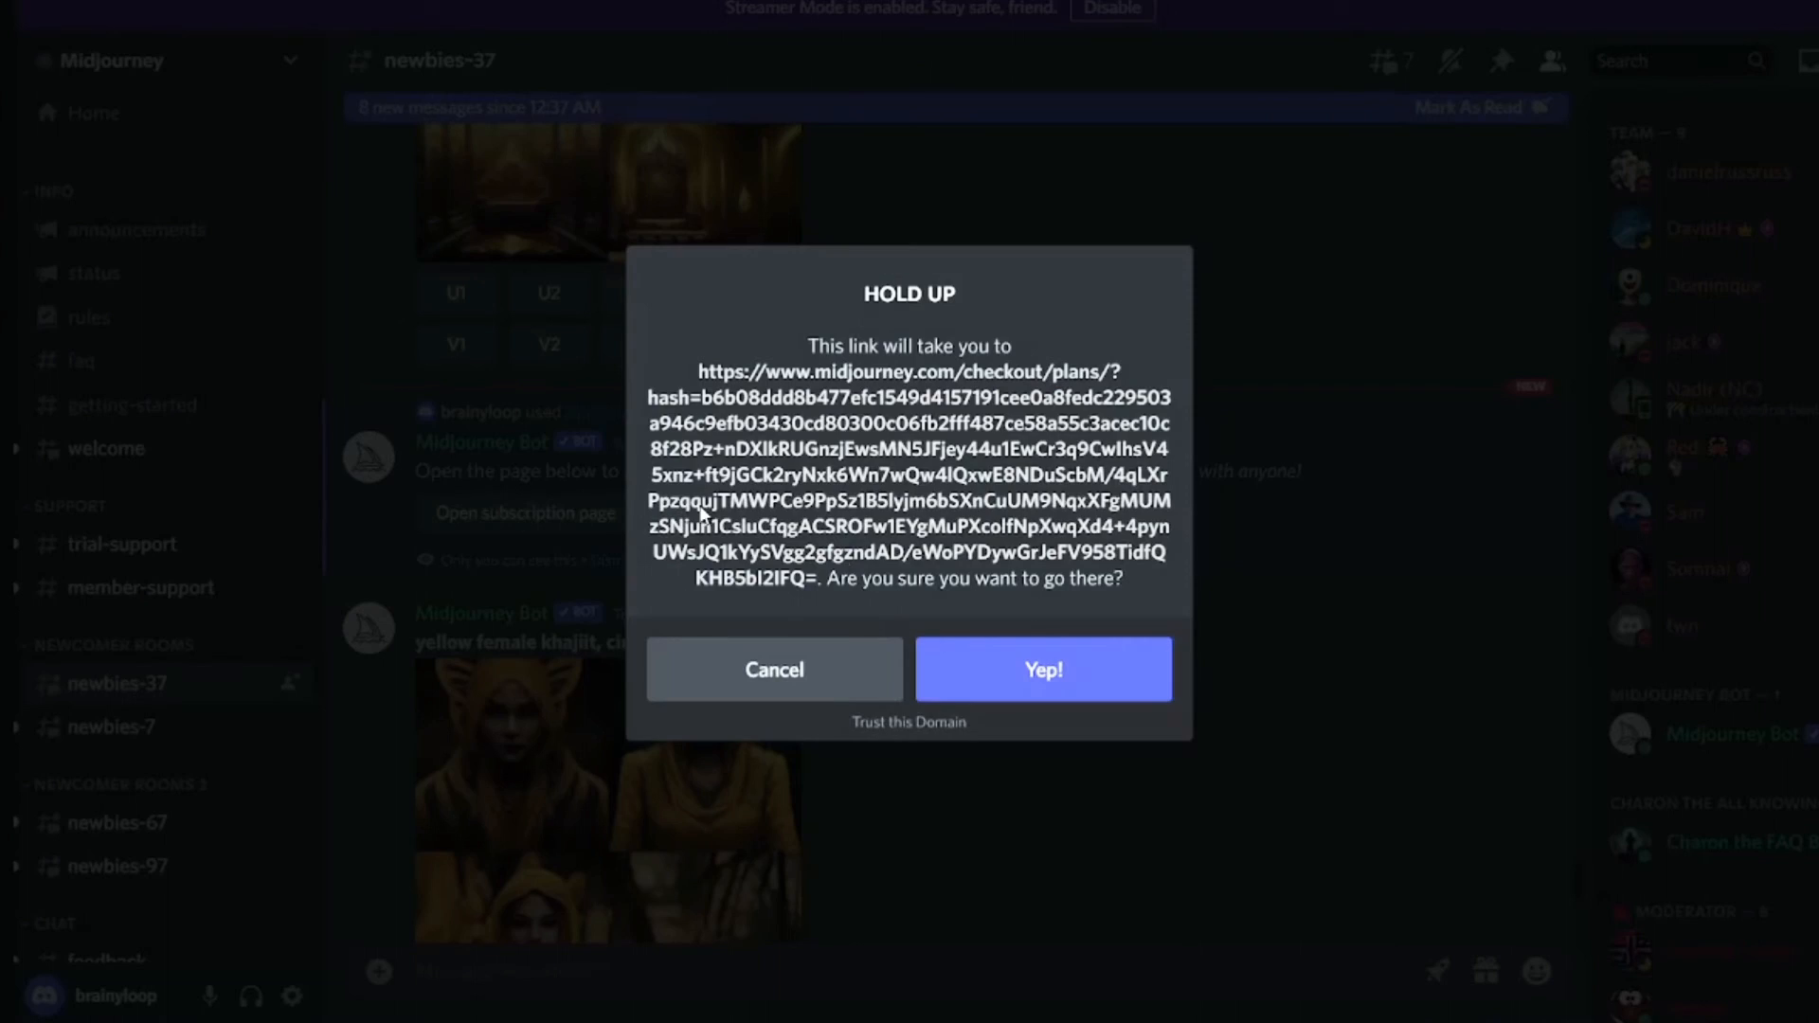
click(1069, 669)
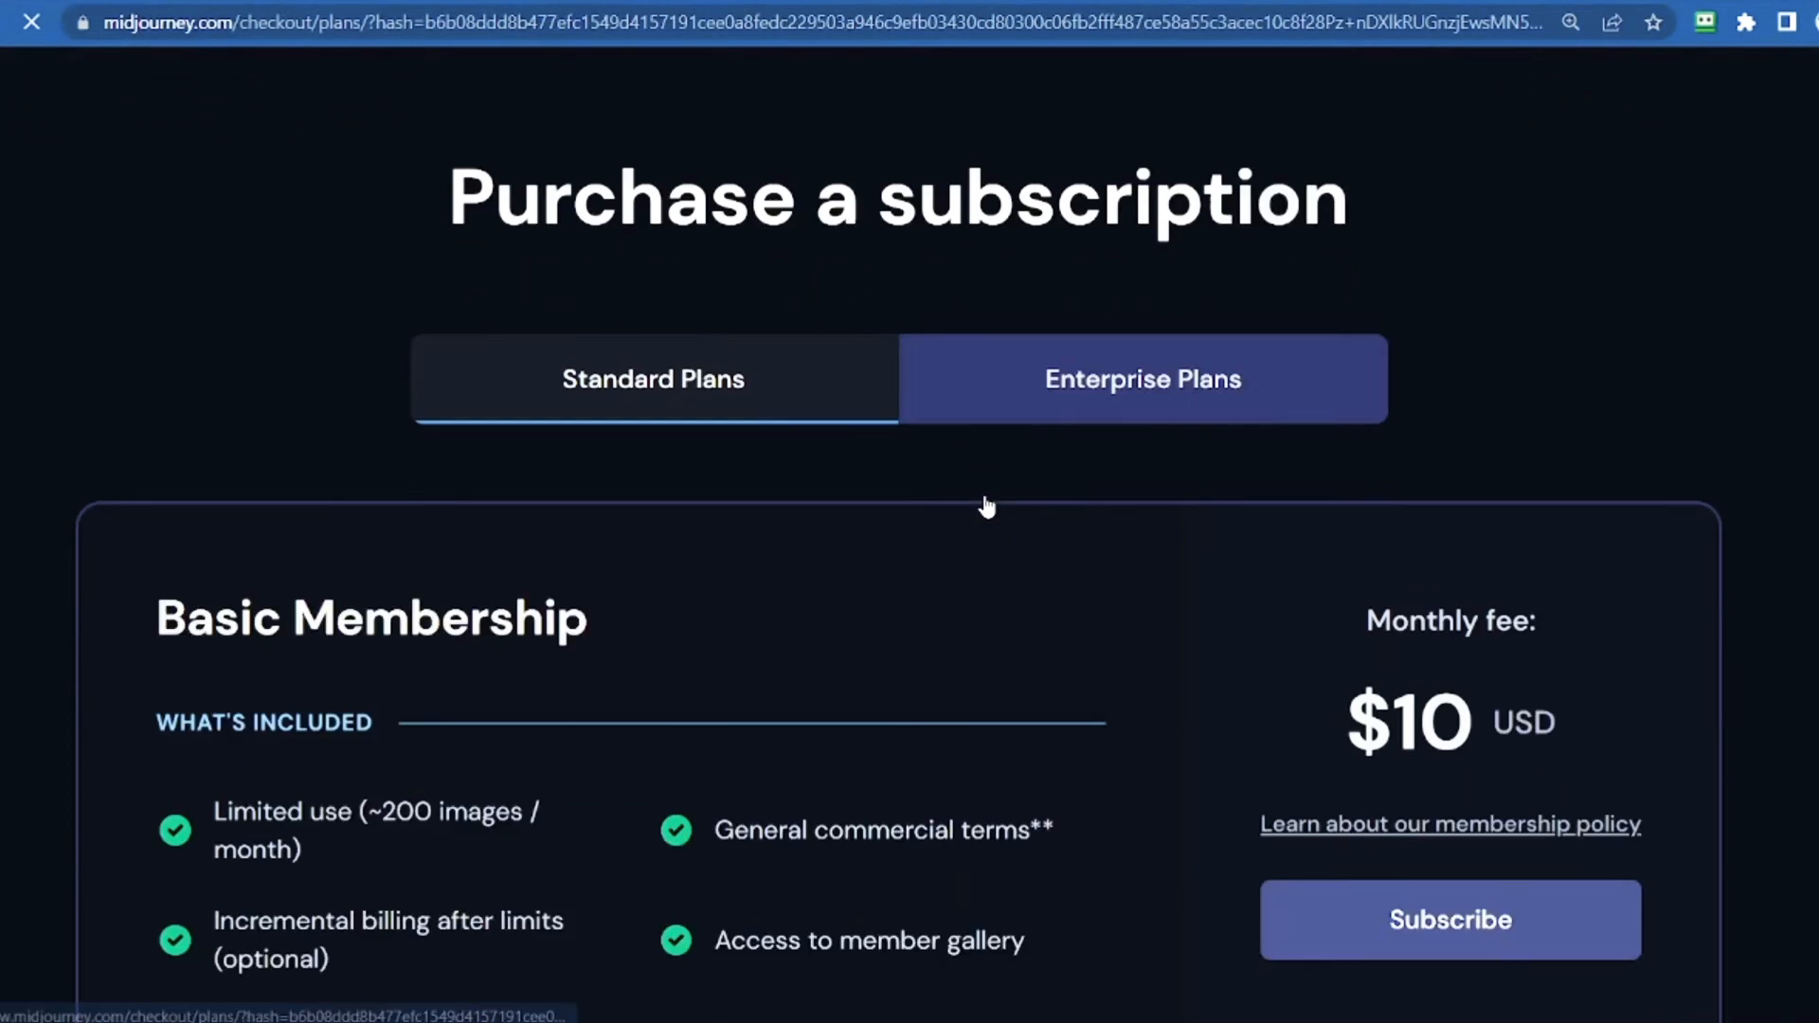
- Compare what the Basic and Standard Membership plans include and their monthly fees, highlighting the Basic fee and Standard benefits
scroll(985, 501, down, 3)
scroll(985, 501, down, 2)
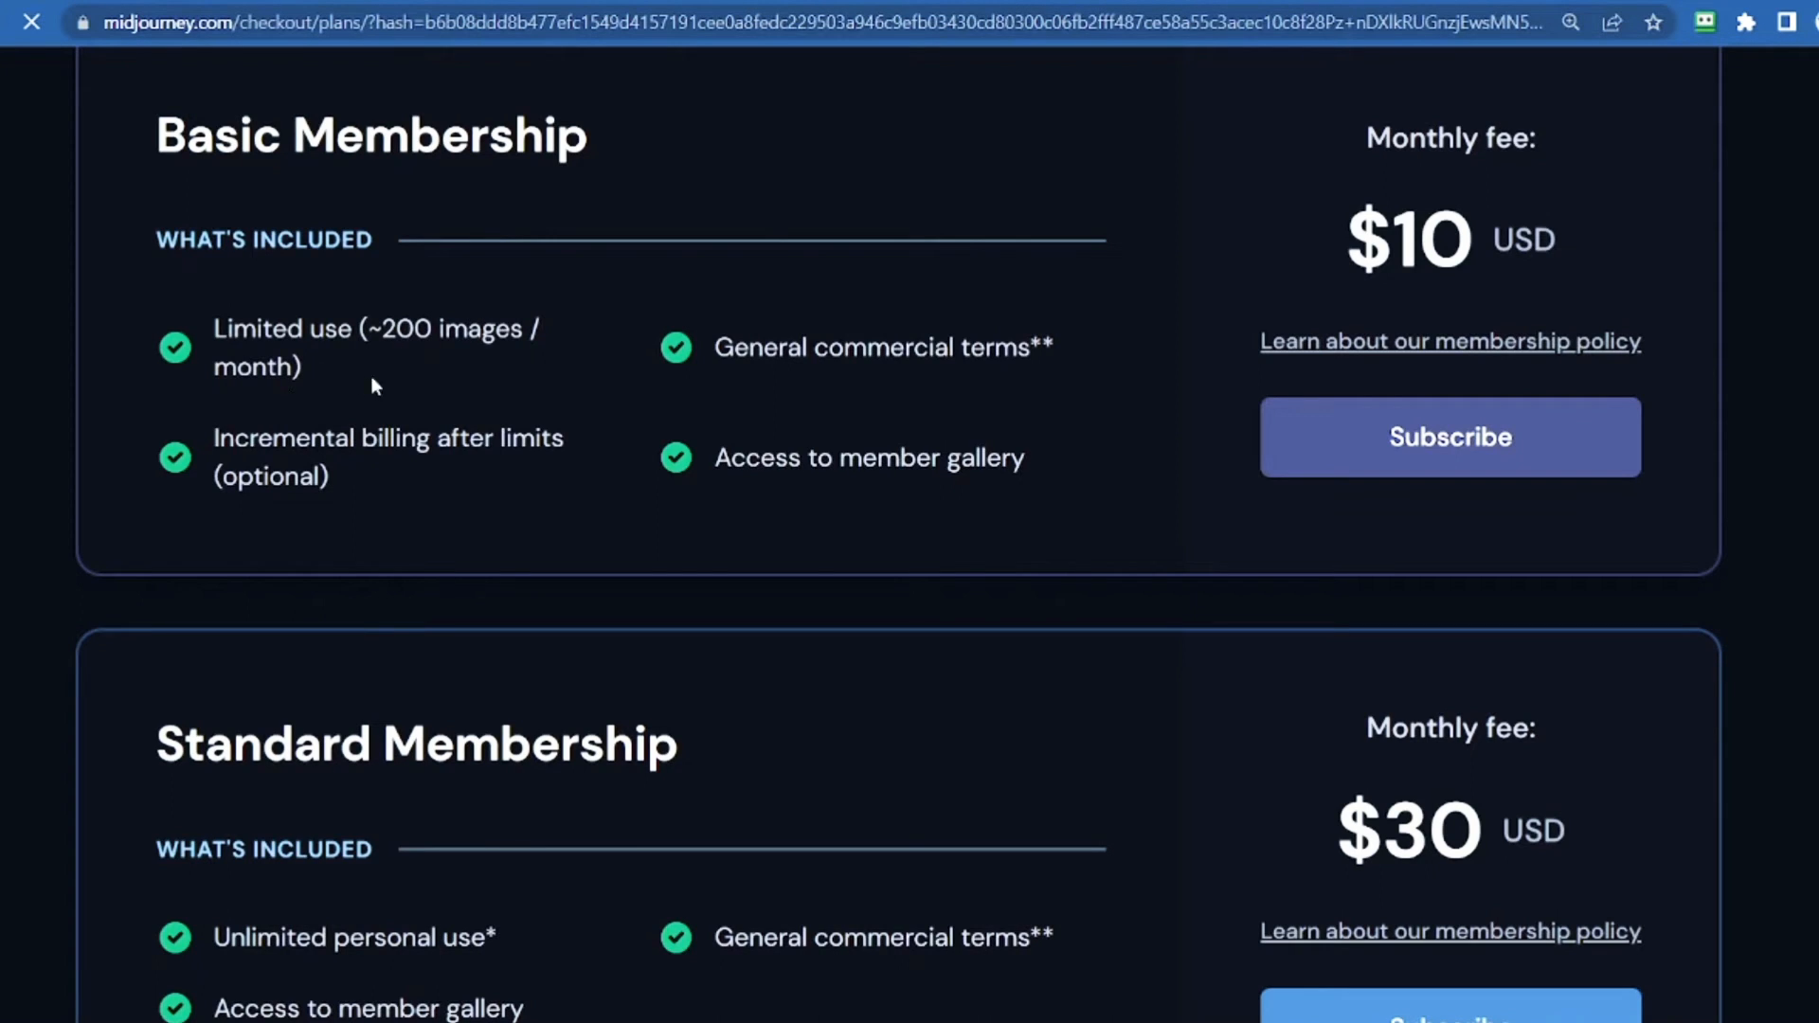
drag(1333, 201, 1604, 249)
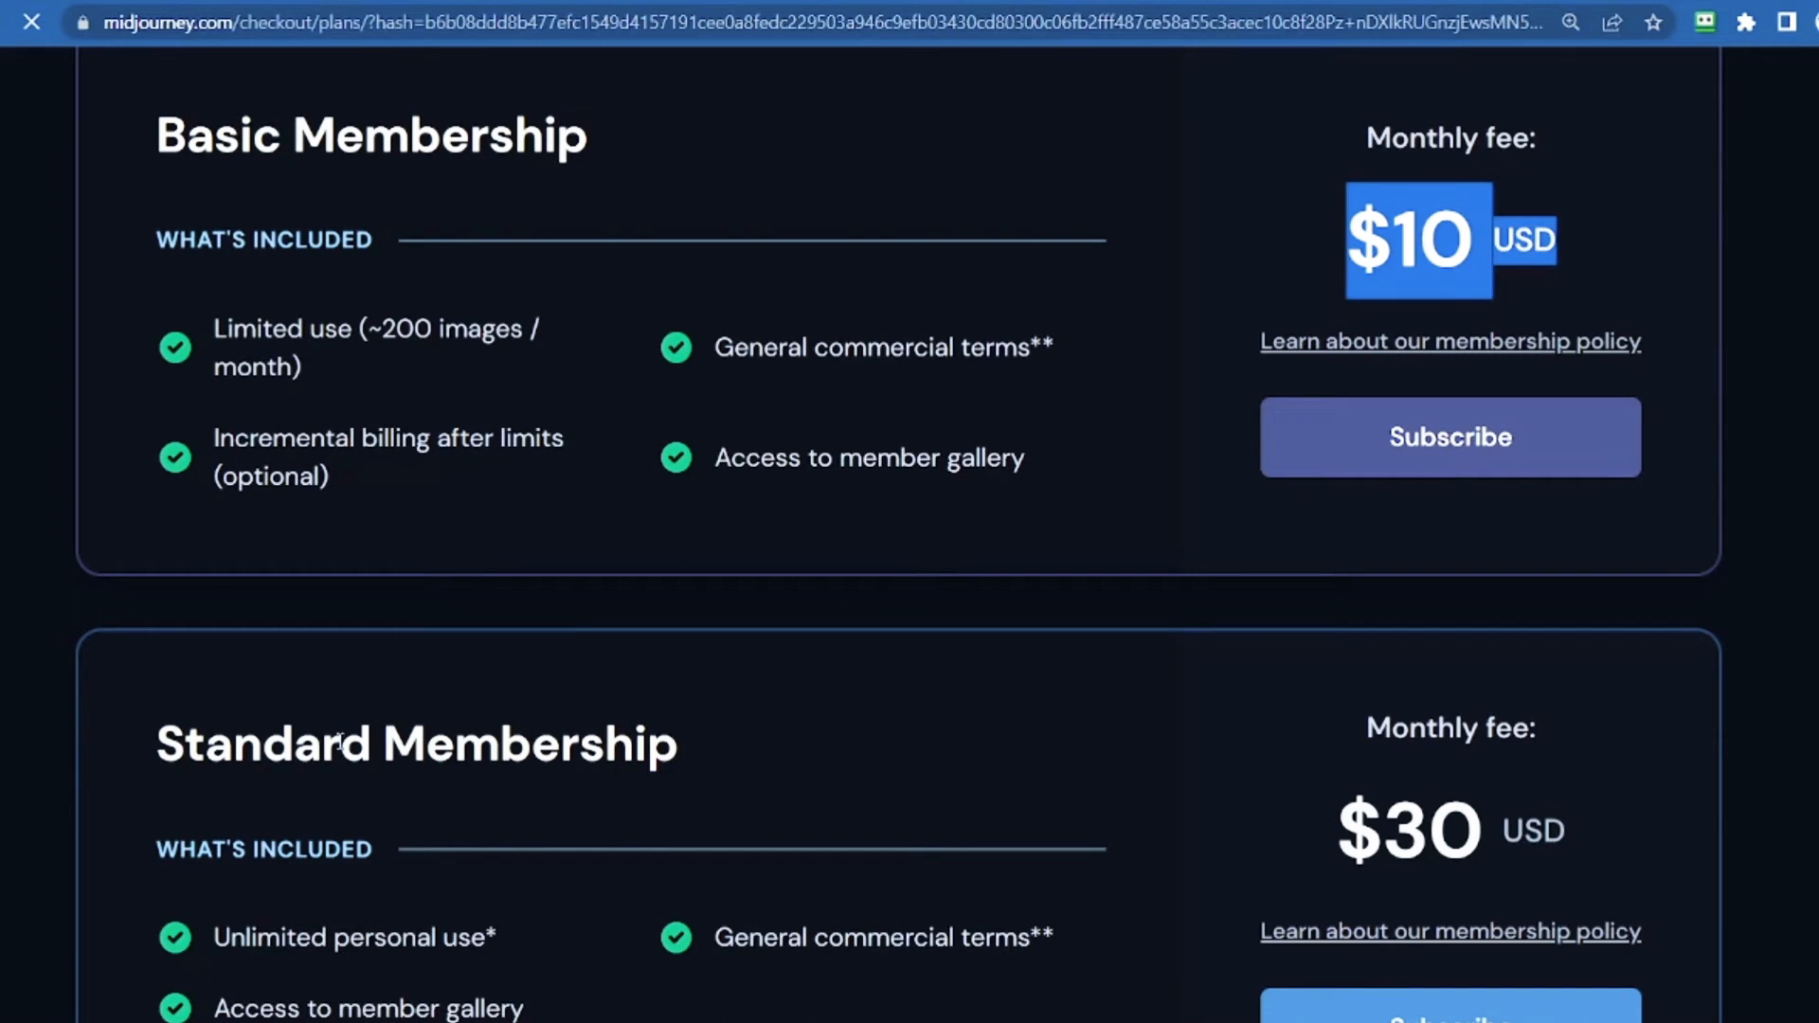
drag(157, 734, 548, 870)
scroll(545, 853, down, 3)
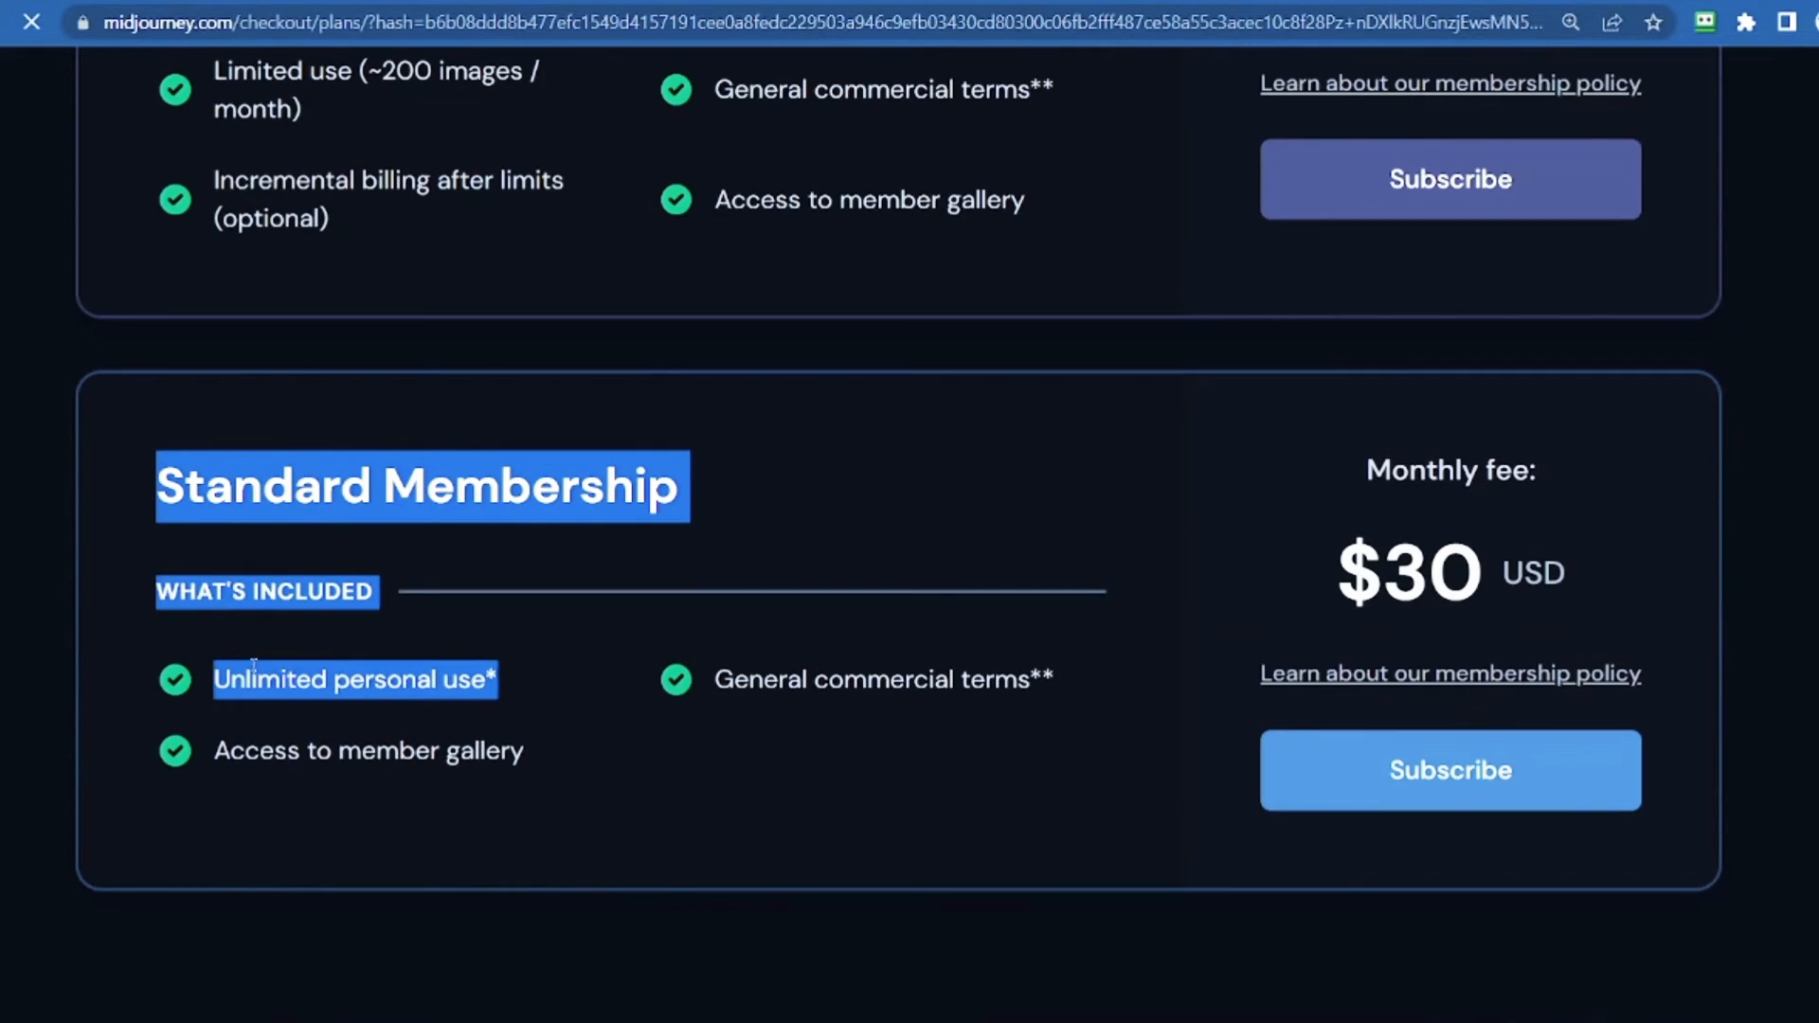
- Highlight the Standard Membership monthly fee and review the plans comparison table in the Midjourney billing documentation, switching between browser and Discord
drag(1484, 572, 1381, 568)
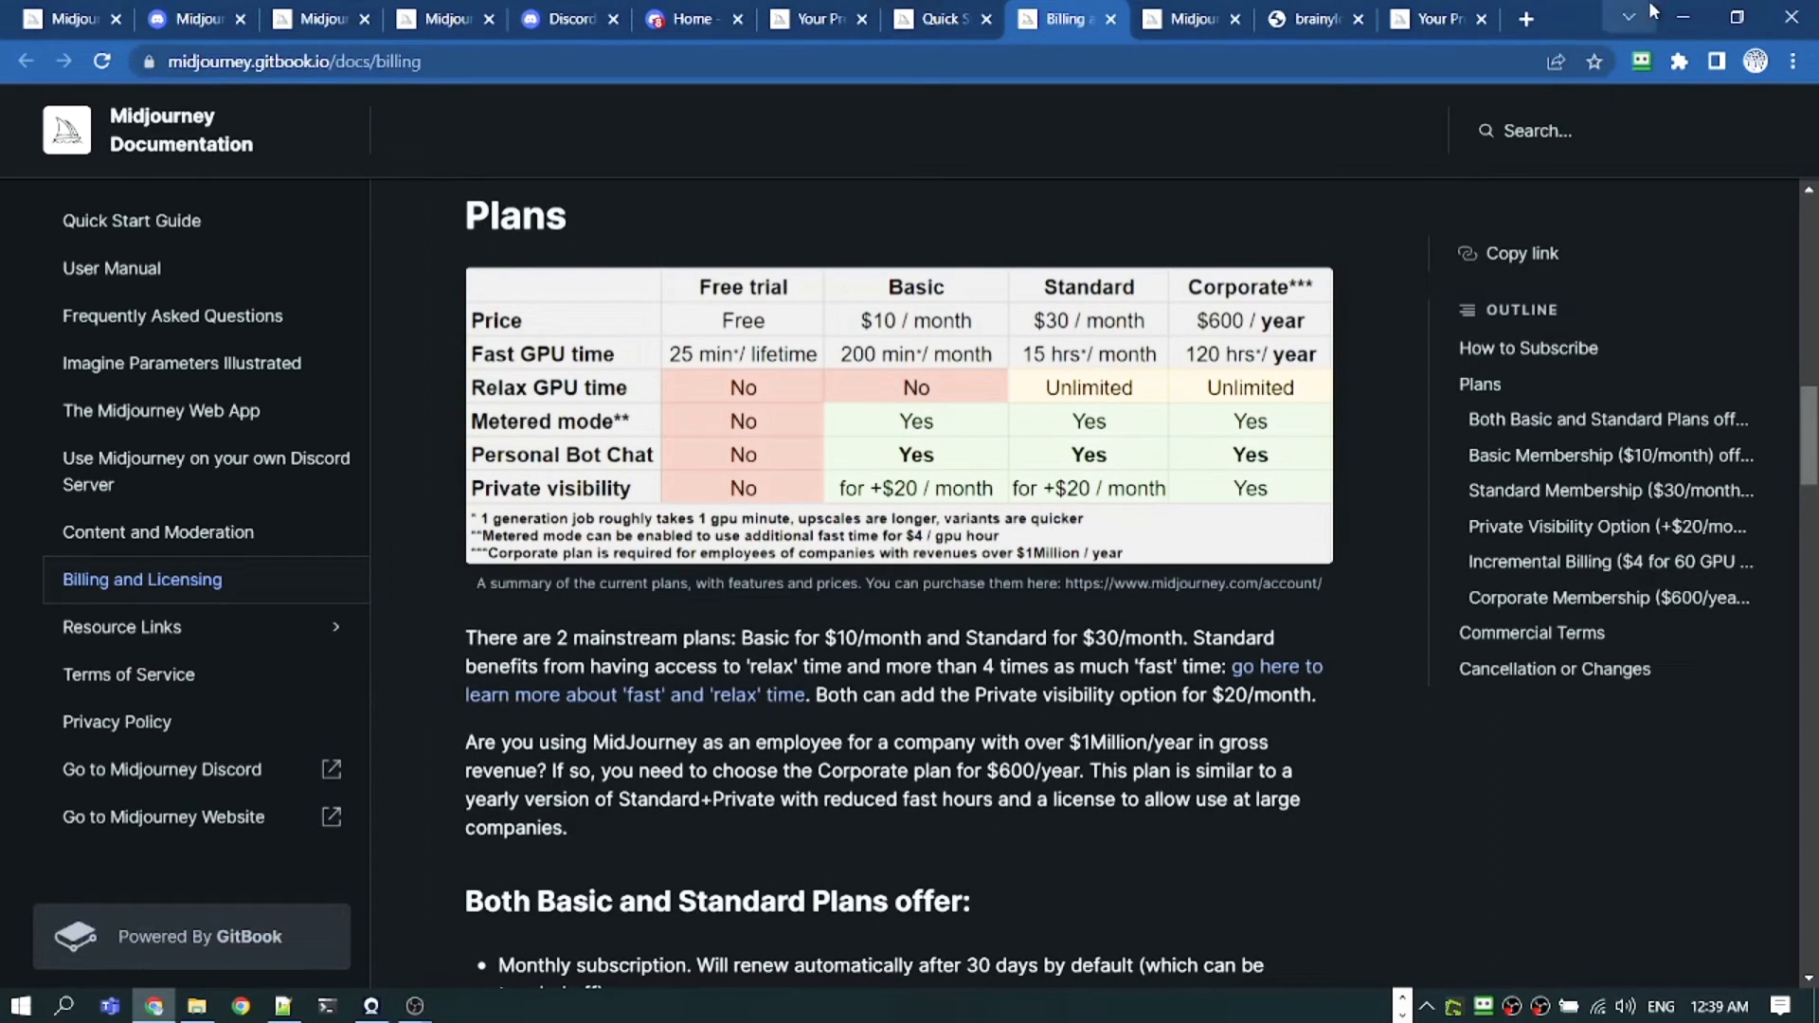
click(1682, 18)
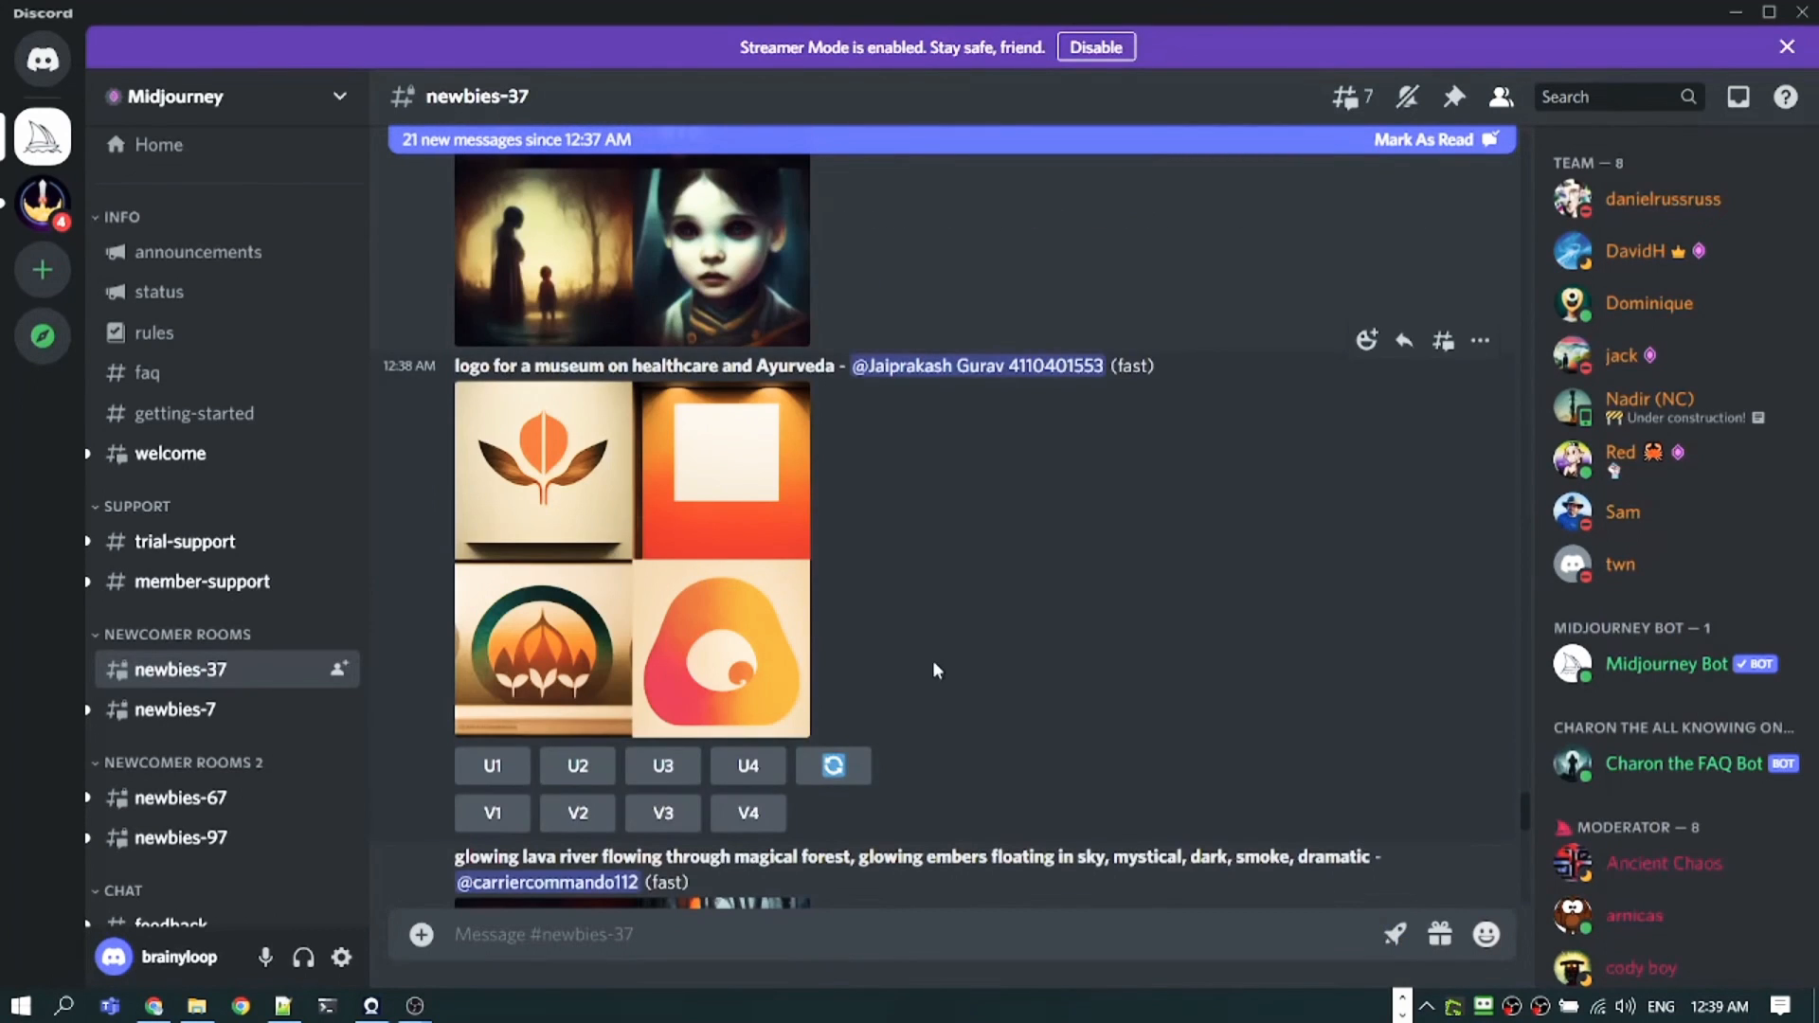
key(alt+Tab)
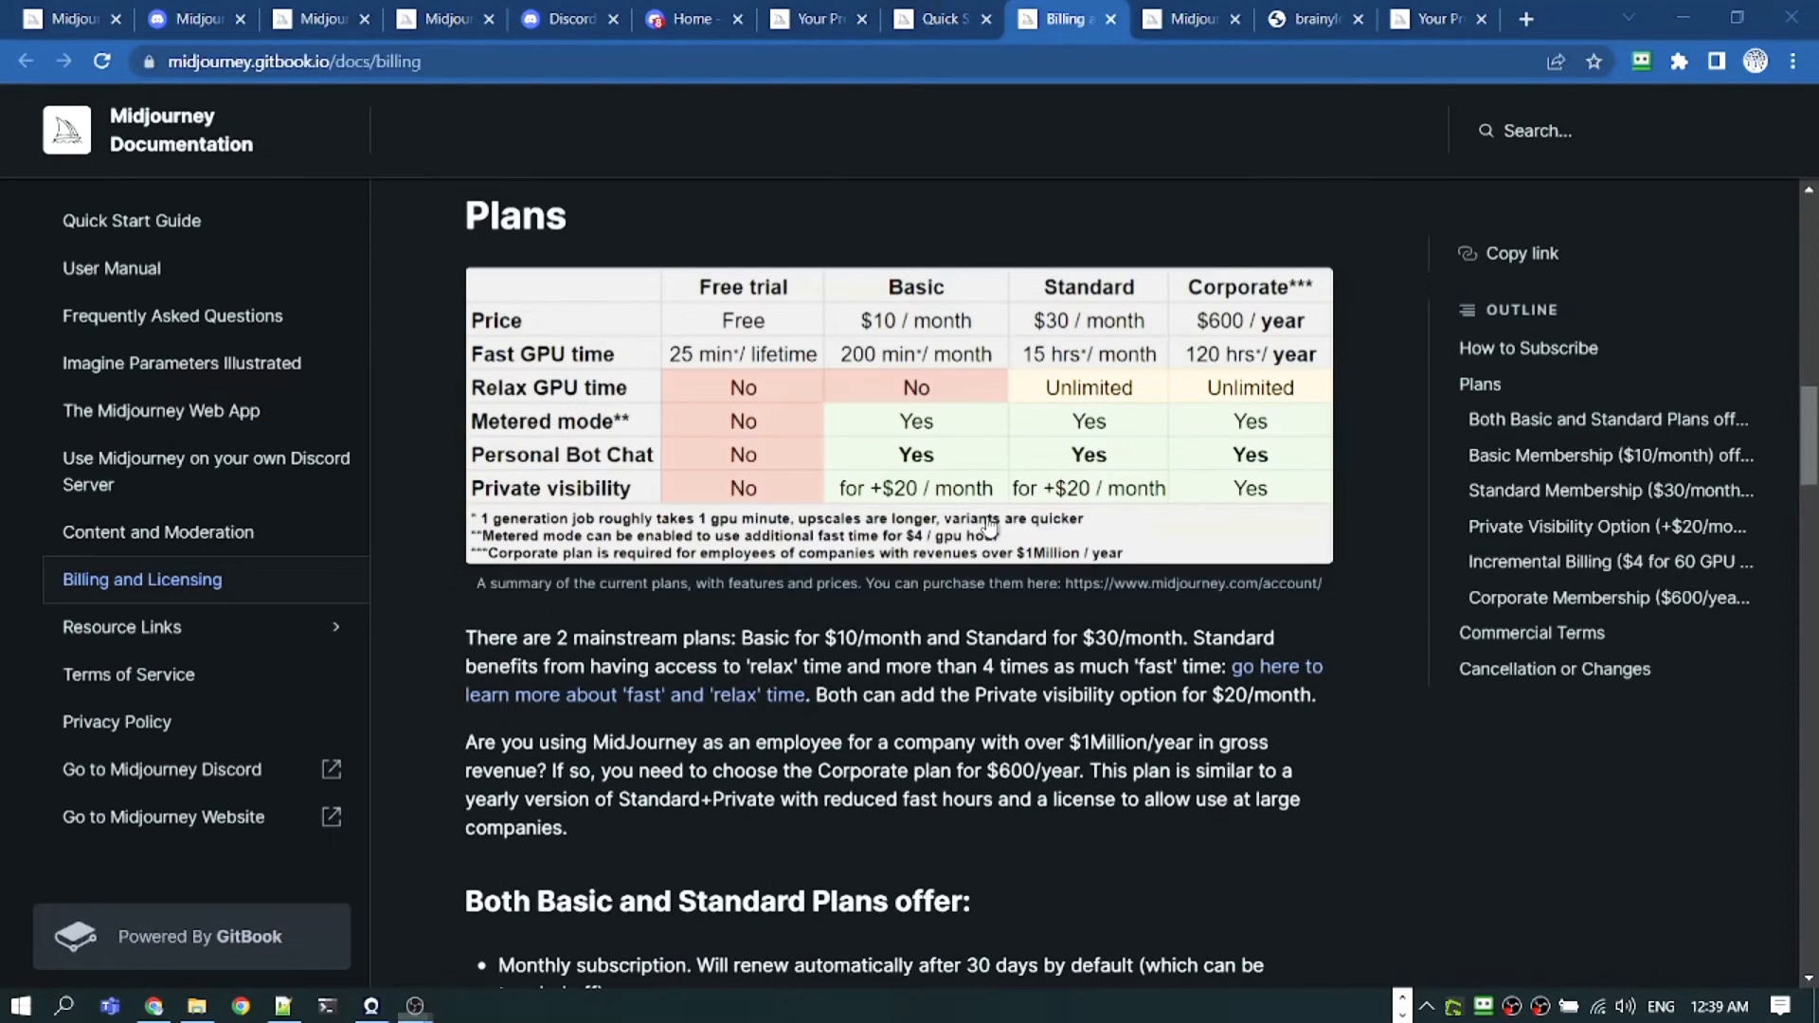
key(alt+Tab)
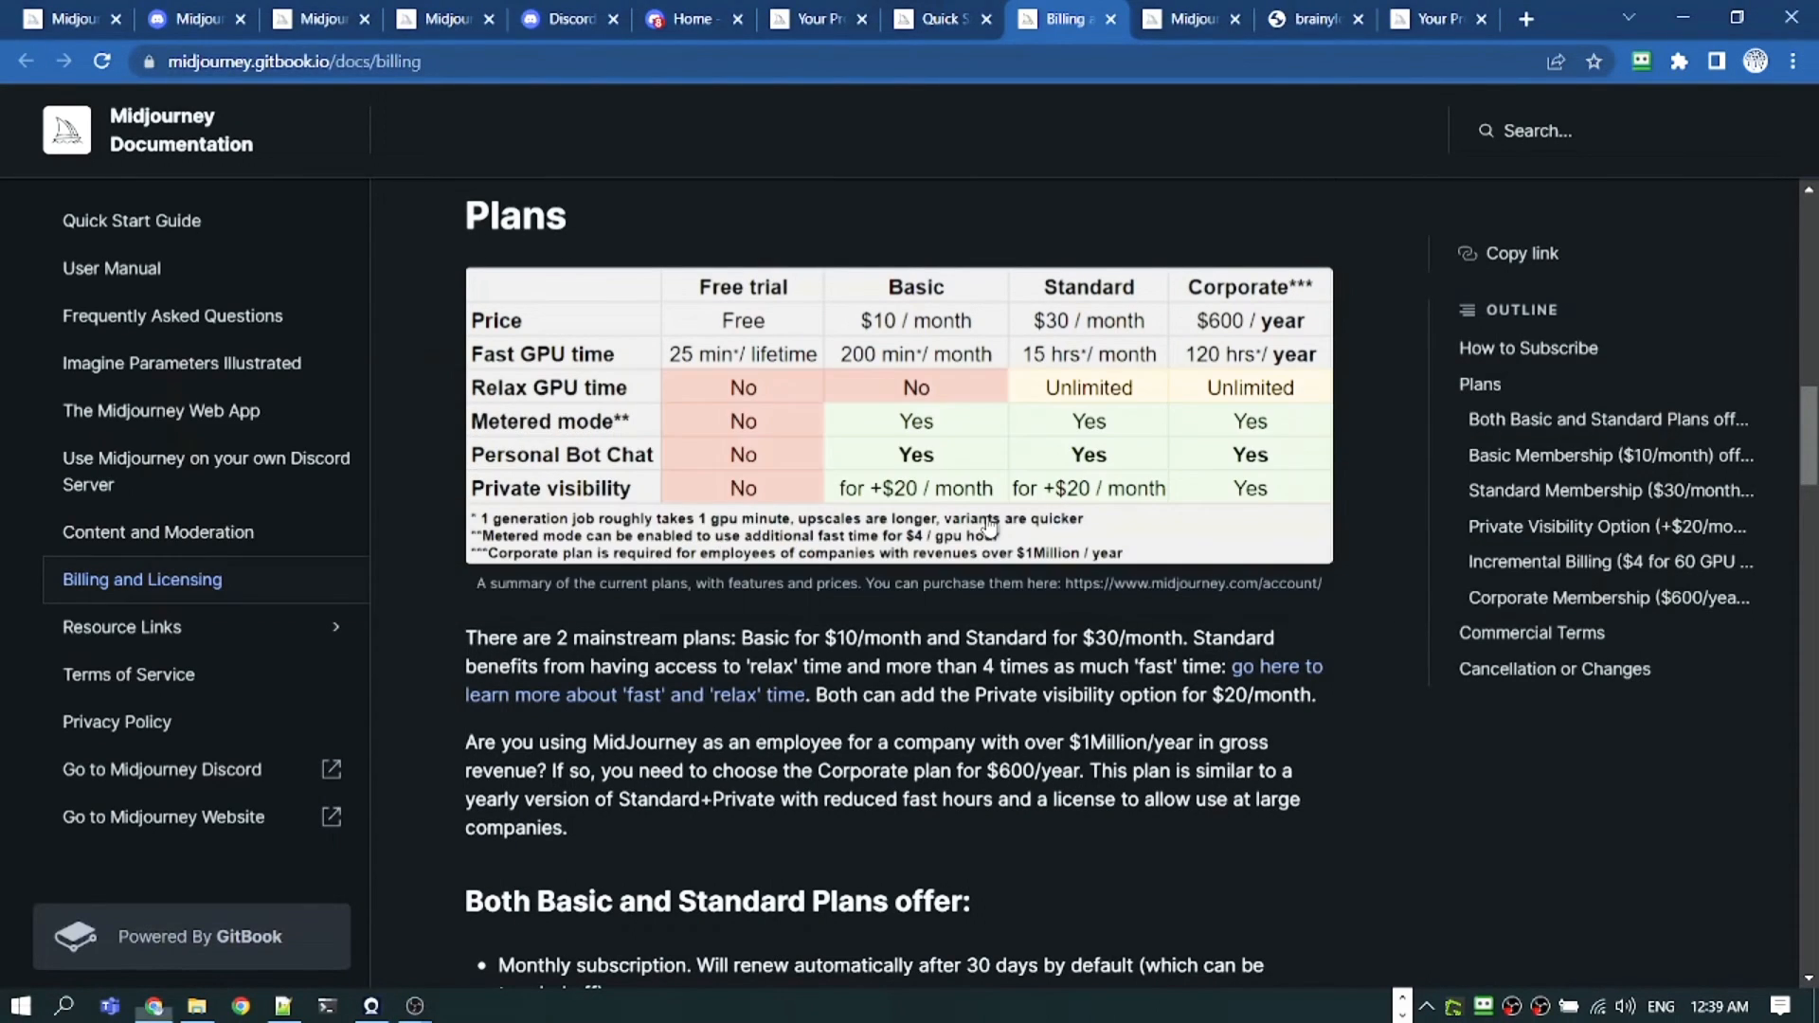
click(1683, 18)
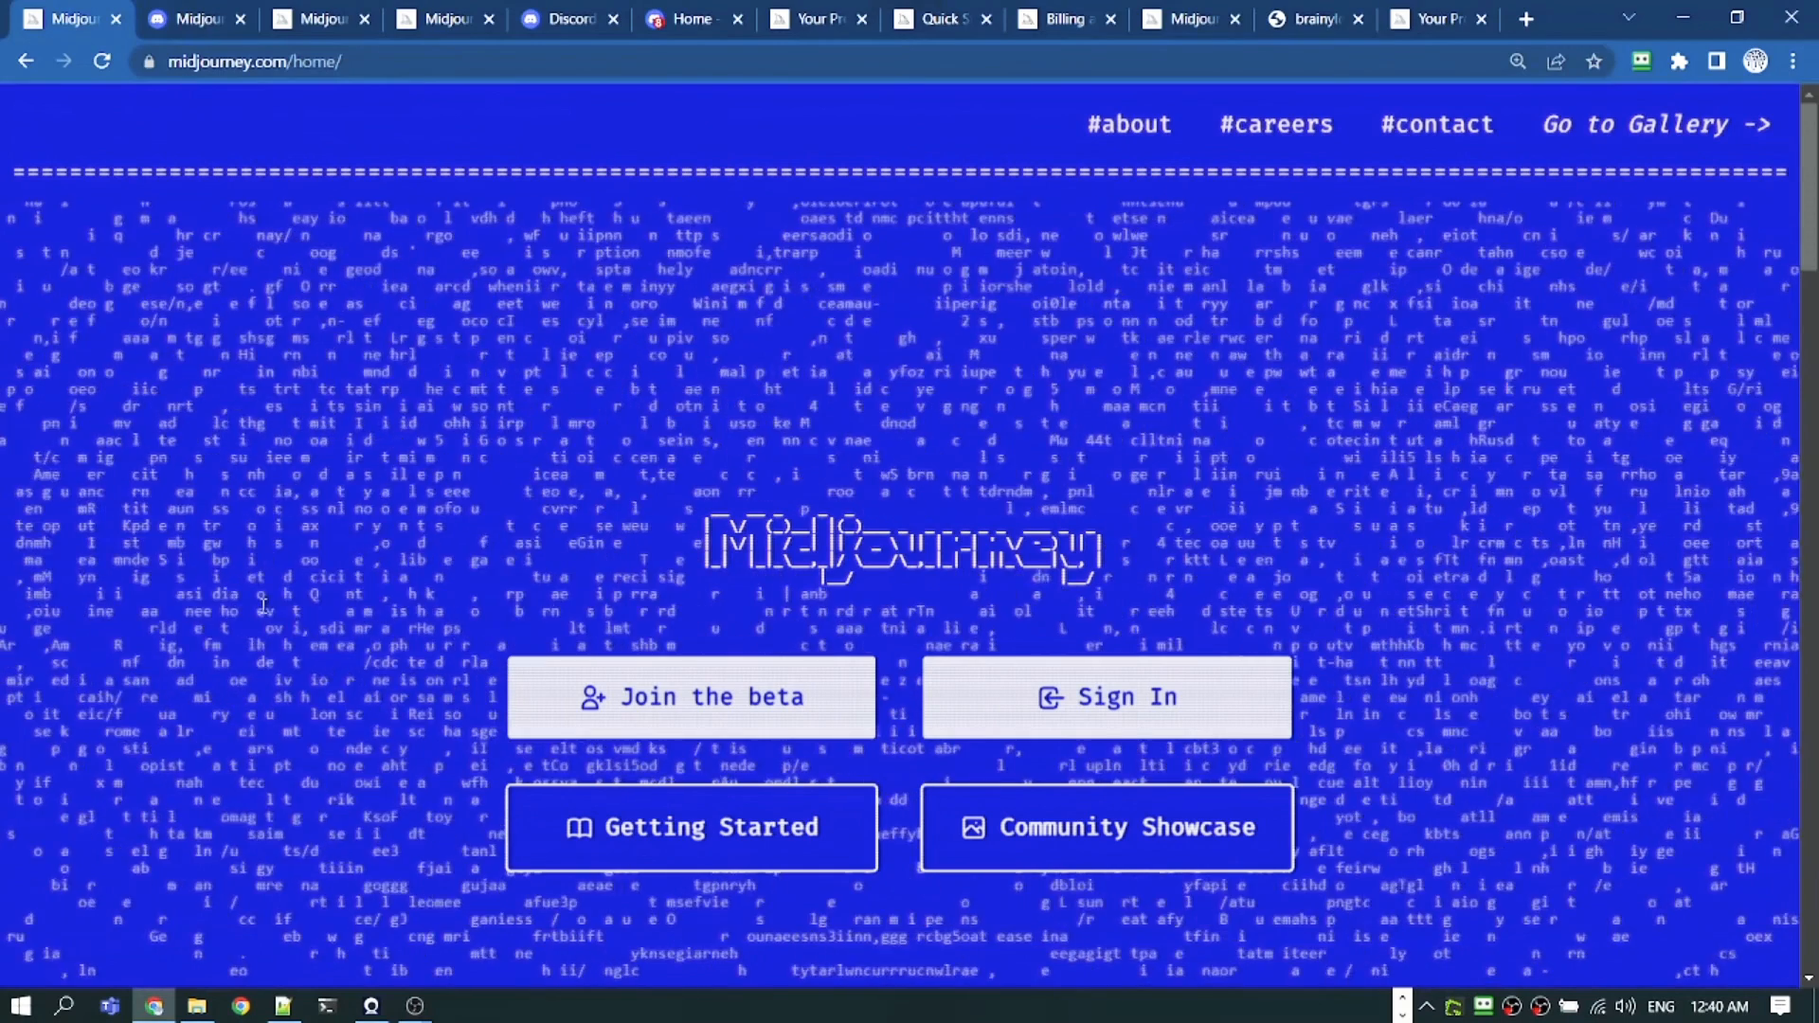
- Open the Community Showcase from the Midjourney home page and browse the recent images
click(1137, 838)
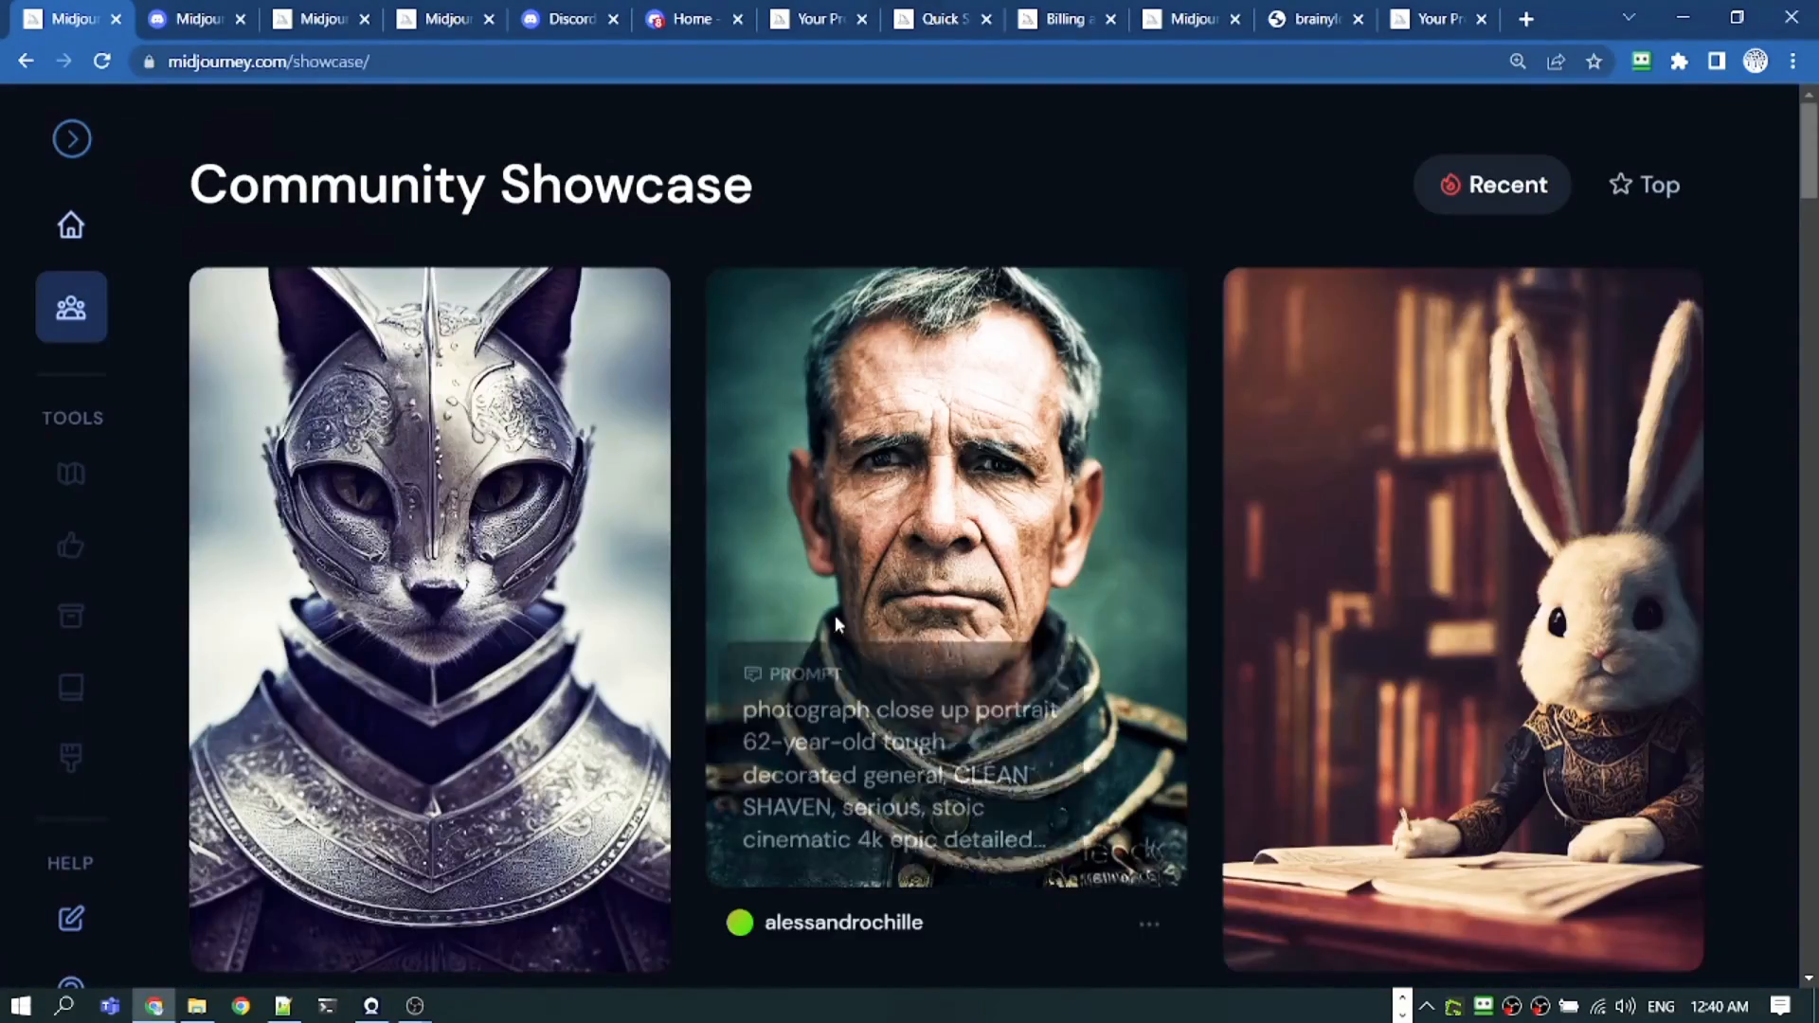
scroll(1049, 470, down, 5)
scroll(1049, 470, down, 14)
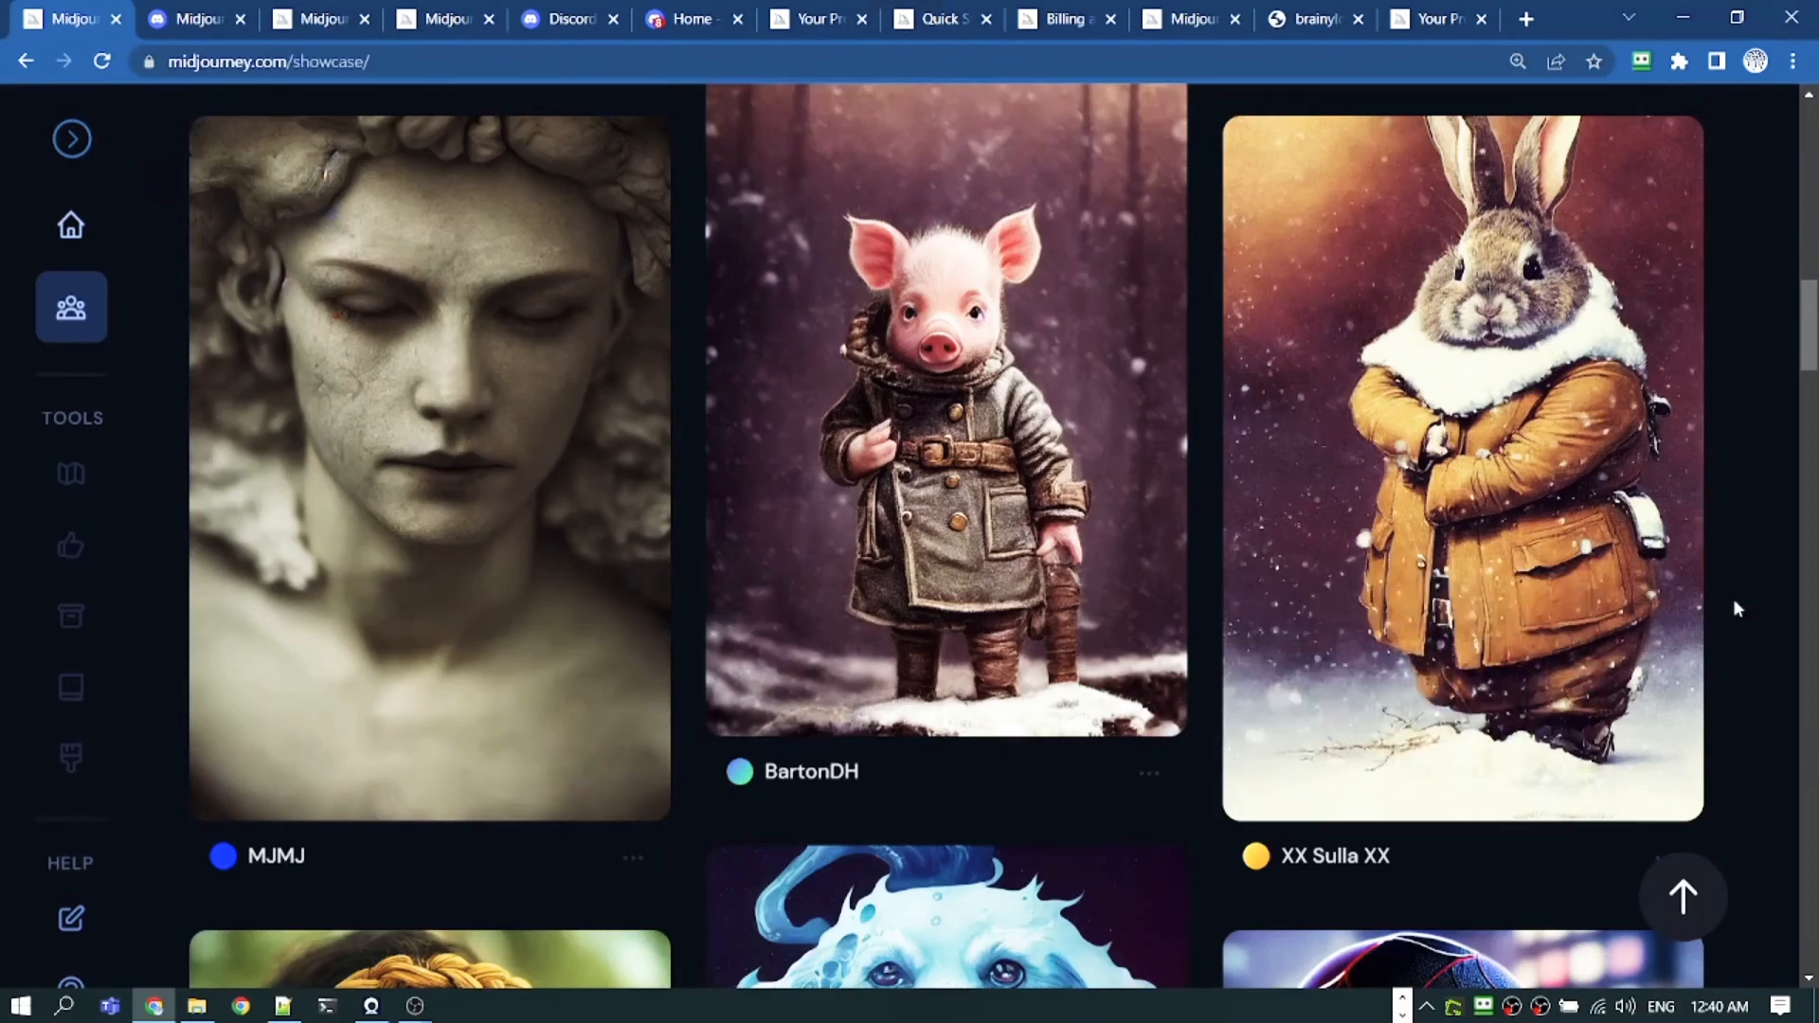
scroll(1771, 515, down, 3)
scroll(1774, 524, down, 5)
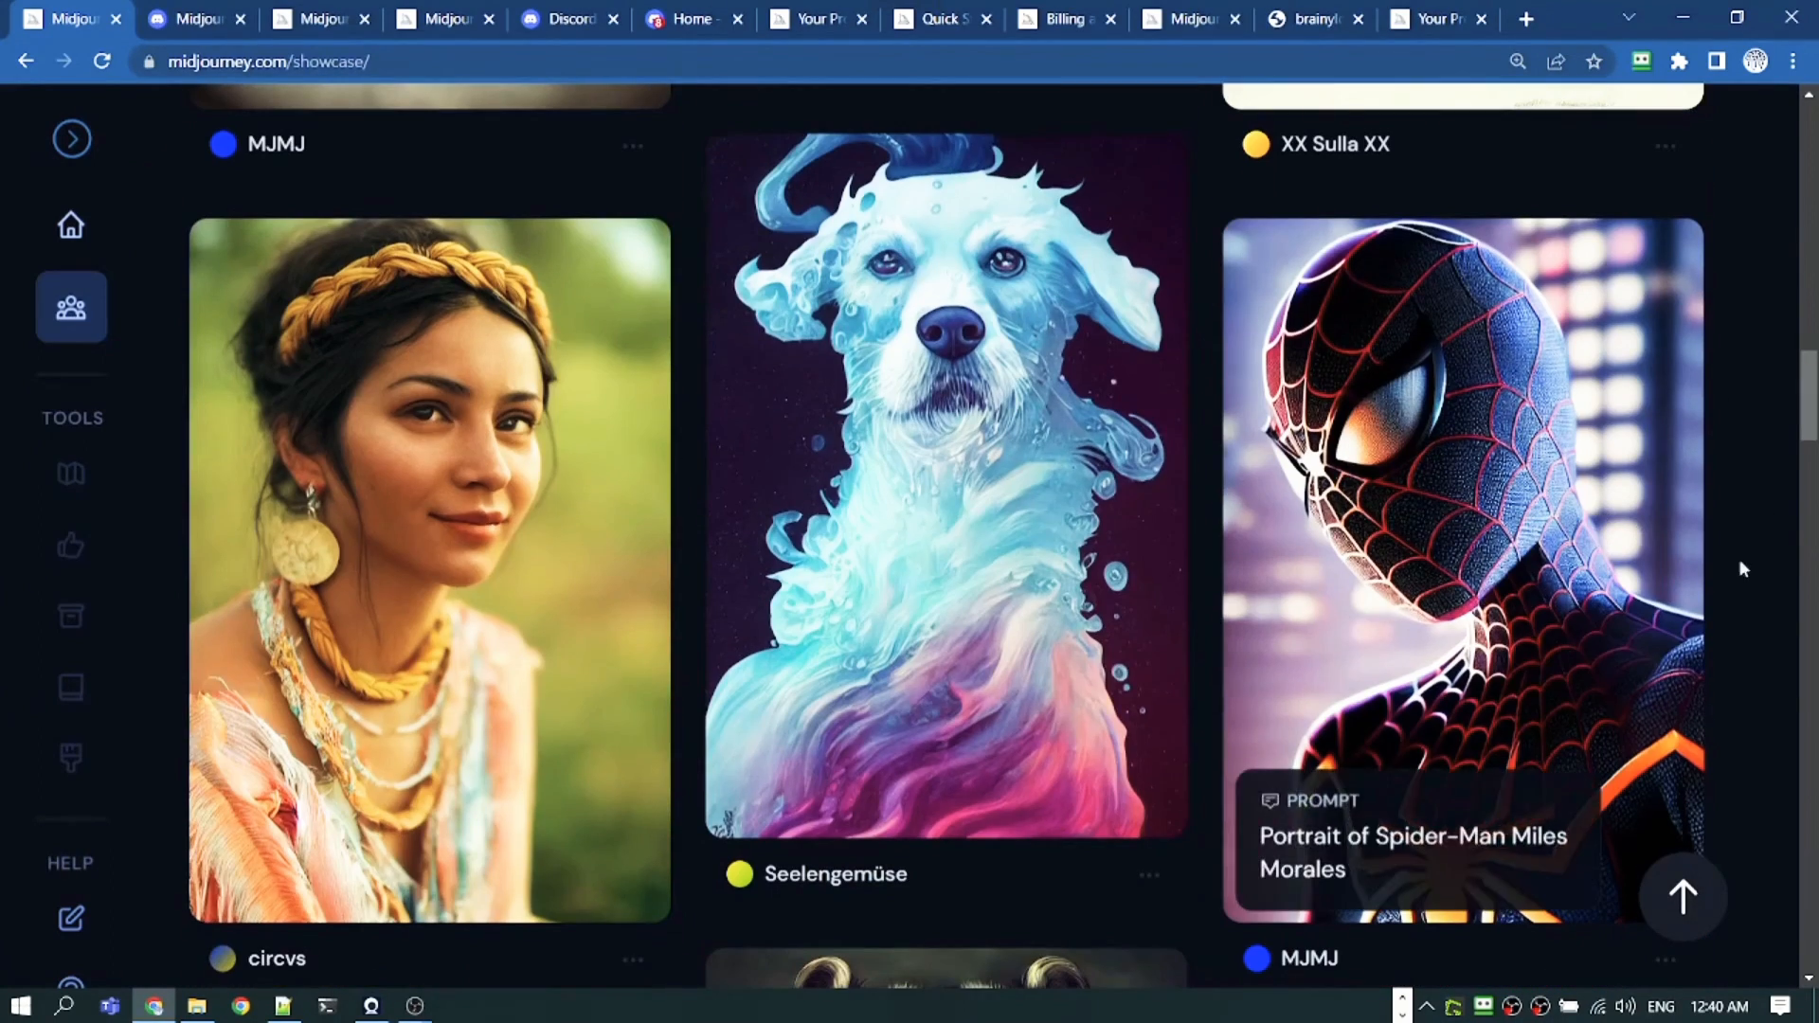
scroll(1773, 433, down, 1)
scroll(1775, 428, down, 6)
scroll(1190, 559, up, 4)
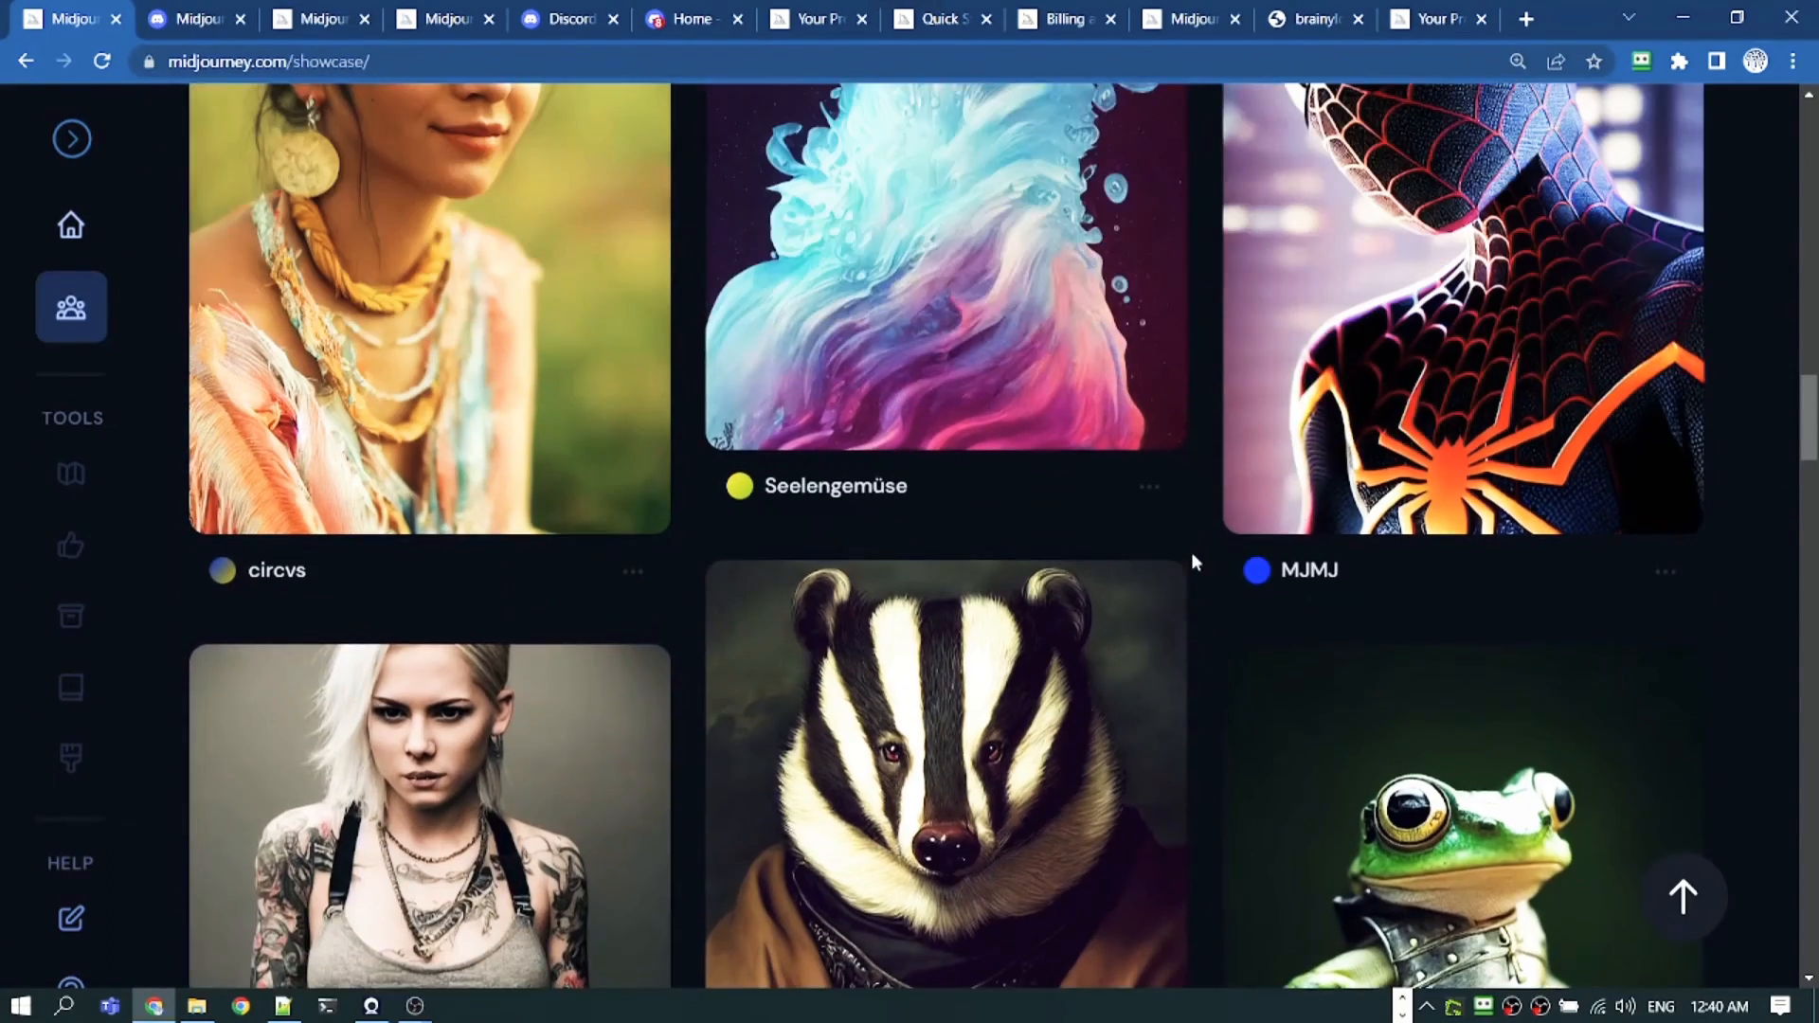
- Reveal the prompt of the liquid otherworldly dog image in the showcase and highlight its full text
scroll(895, 567, up, 4)
mouse_move(894, 564)
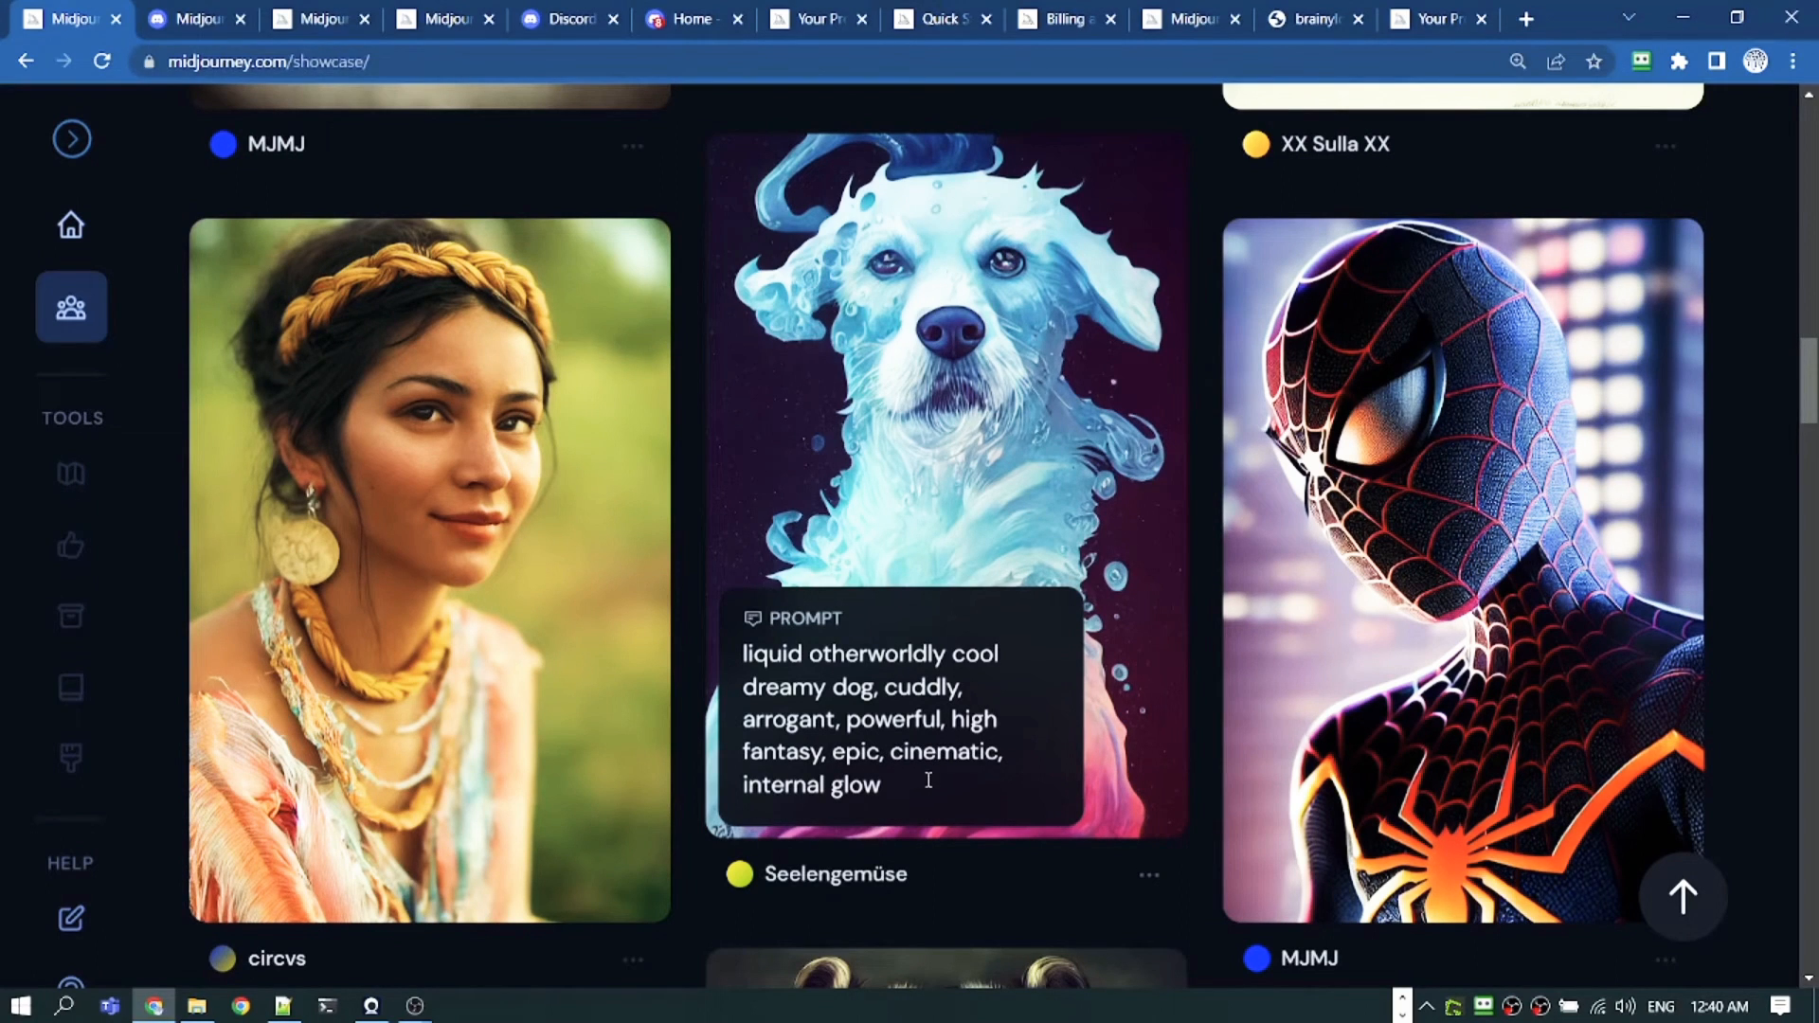
drag(907, 790, 729, 663)
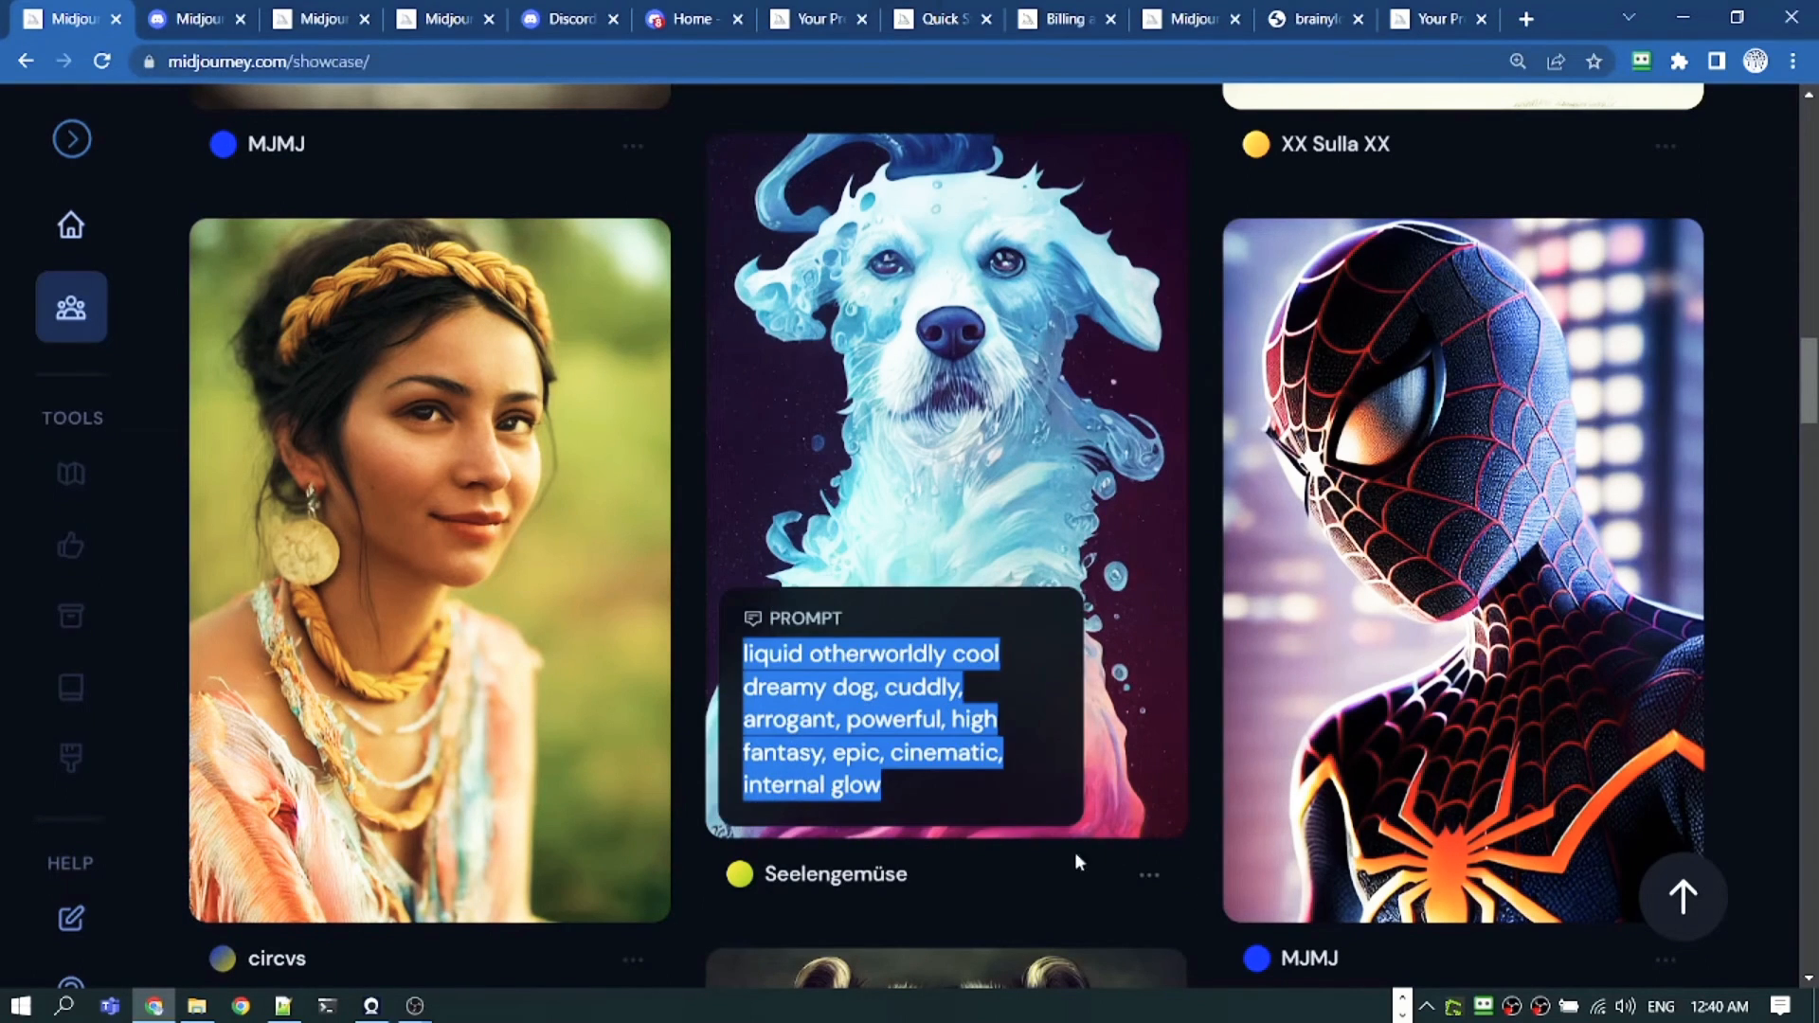
scroll(378, 615, up, 1)
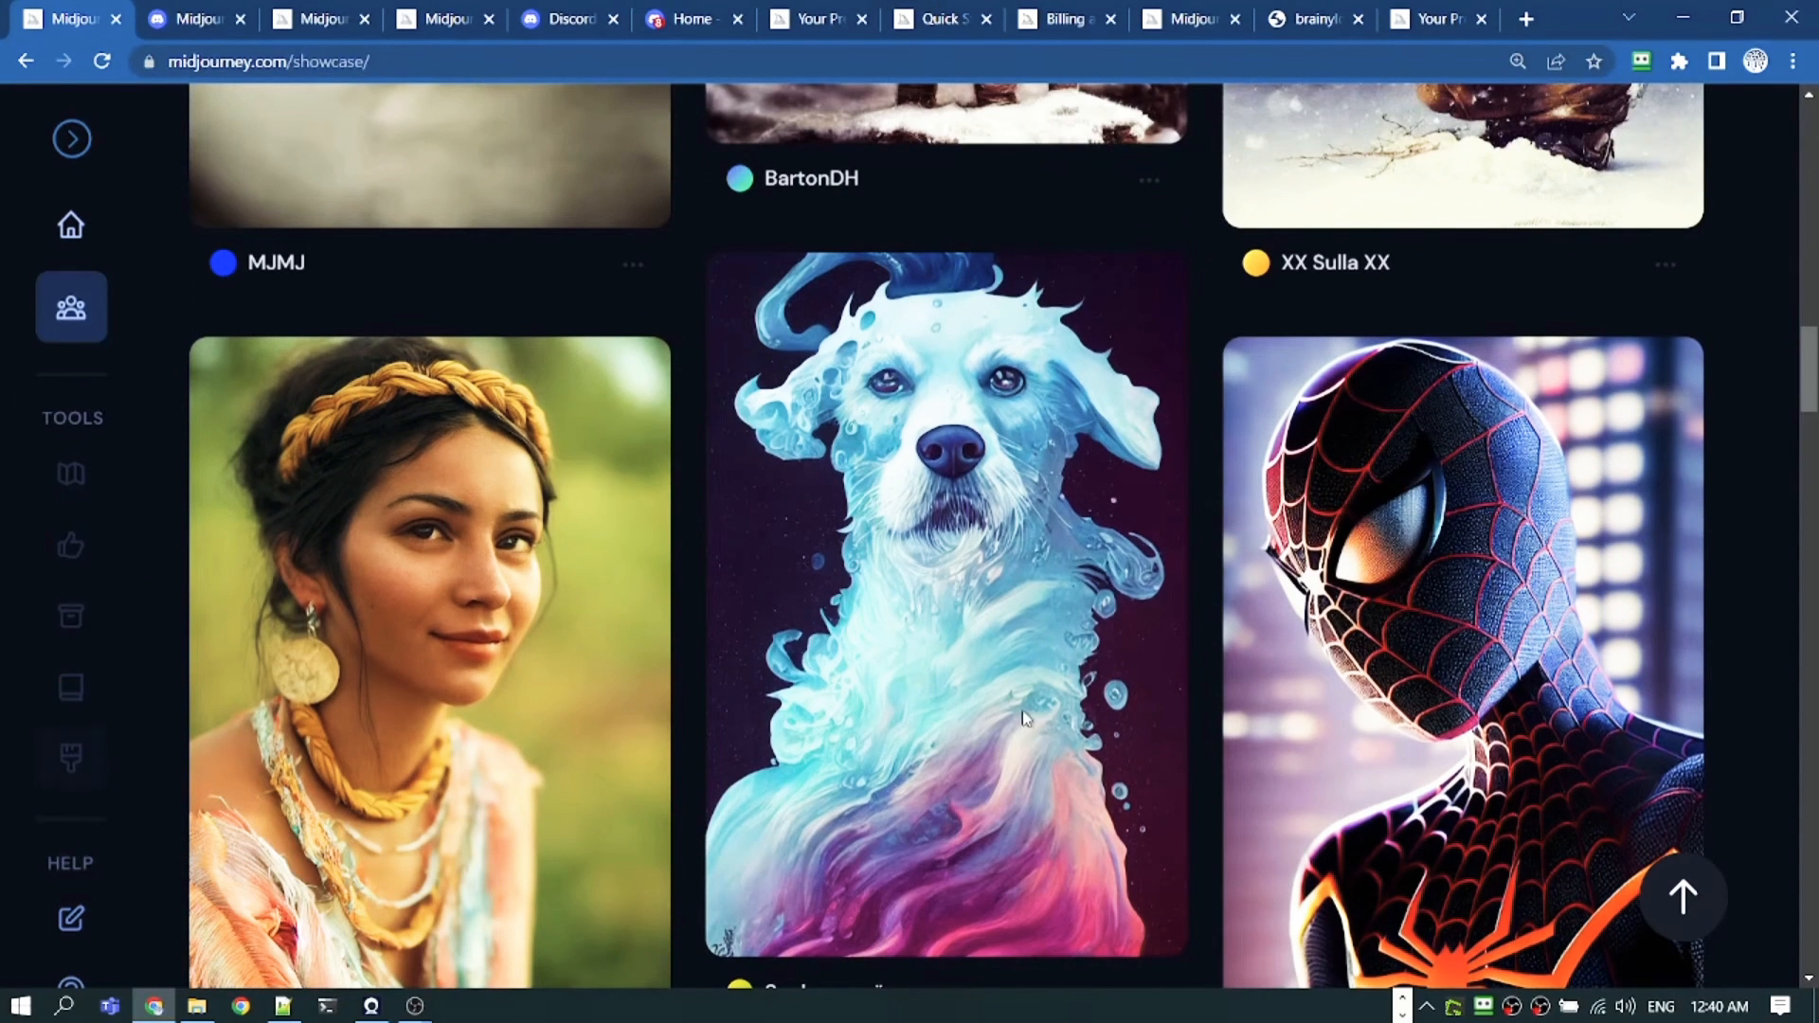
- Browse further through the showcase, examining images and prompts such as the Spider-Man portrait and the Viking King close-up
scroll(1023, 717, down, 2)
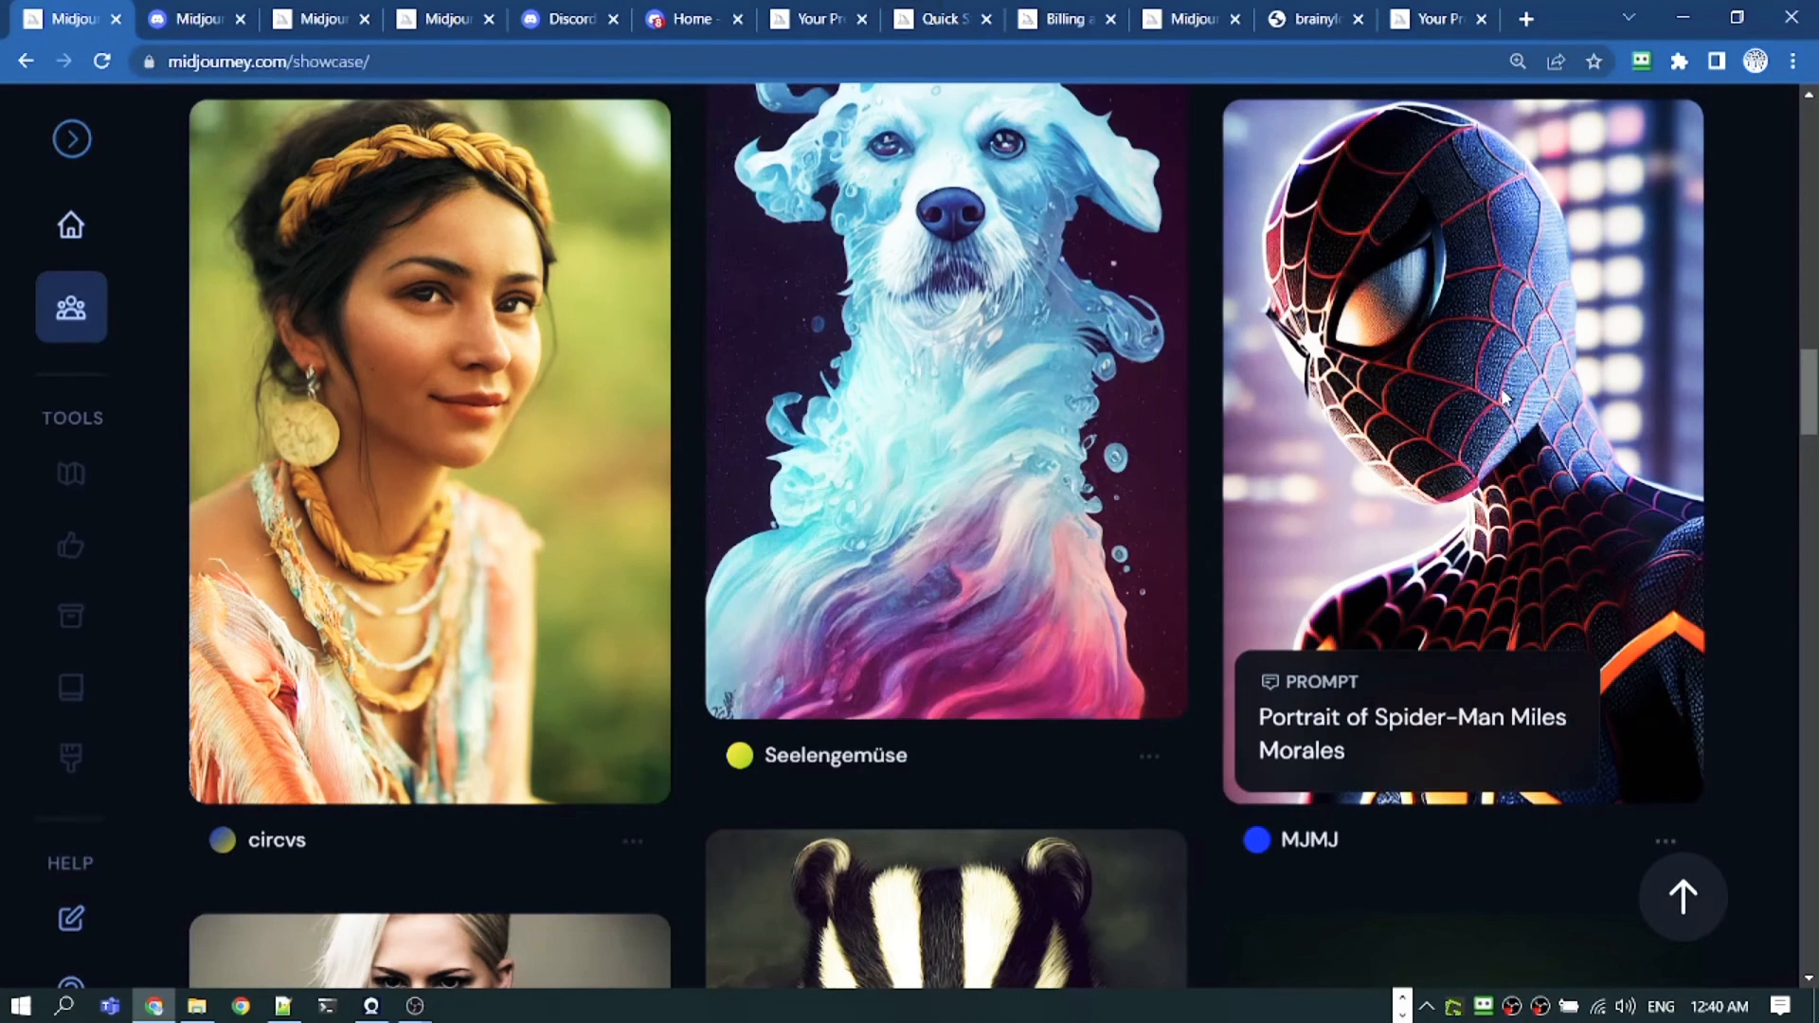
scroll(1516, 398, down, 5)
scroll(1061, 520, down, 11)
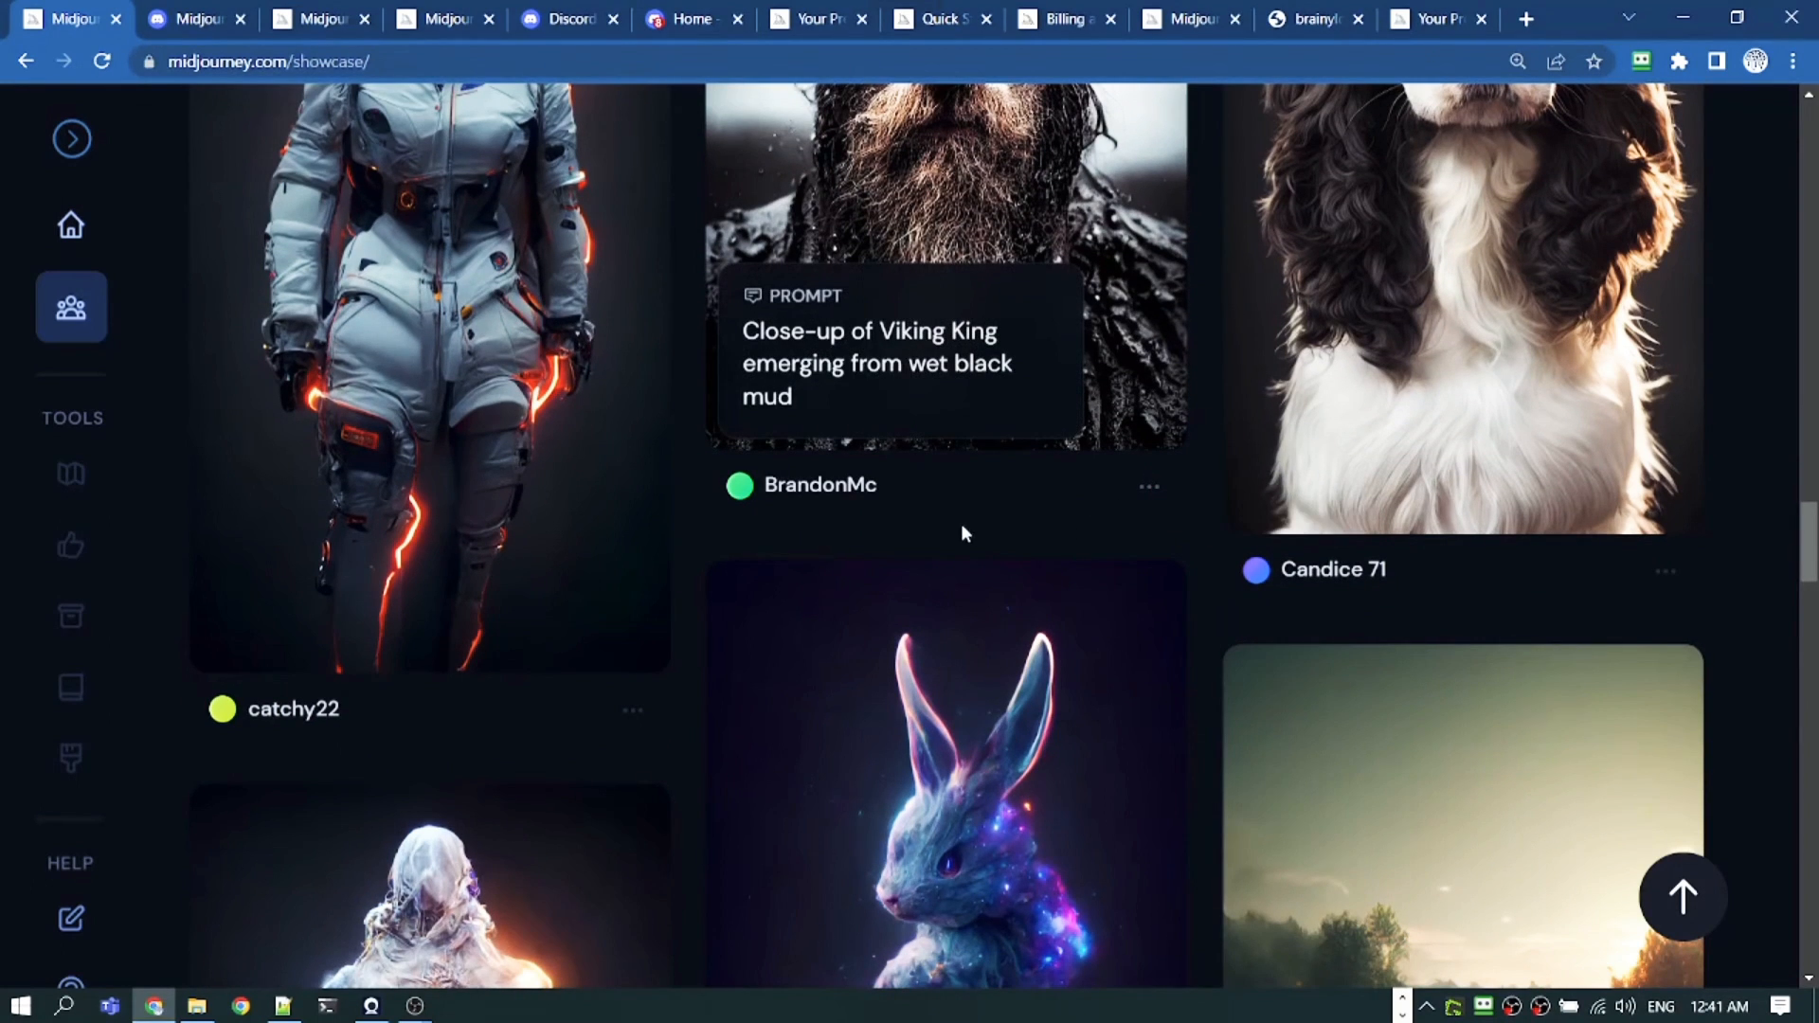
scroll(963, 533, down, 6)
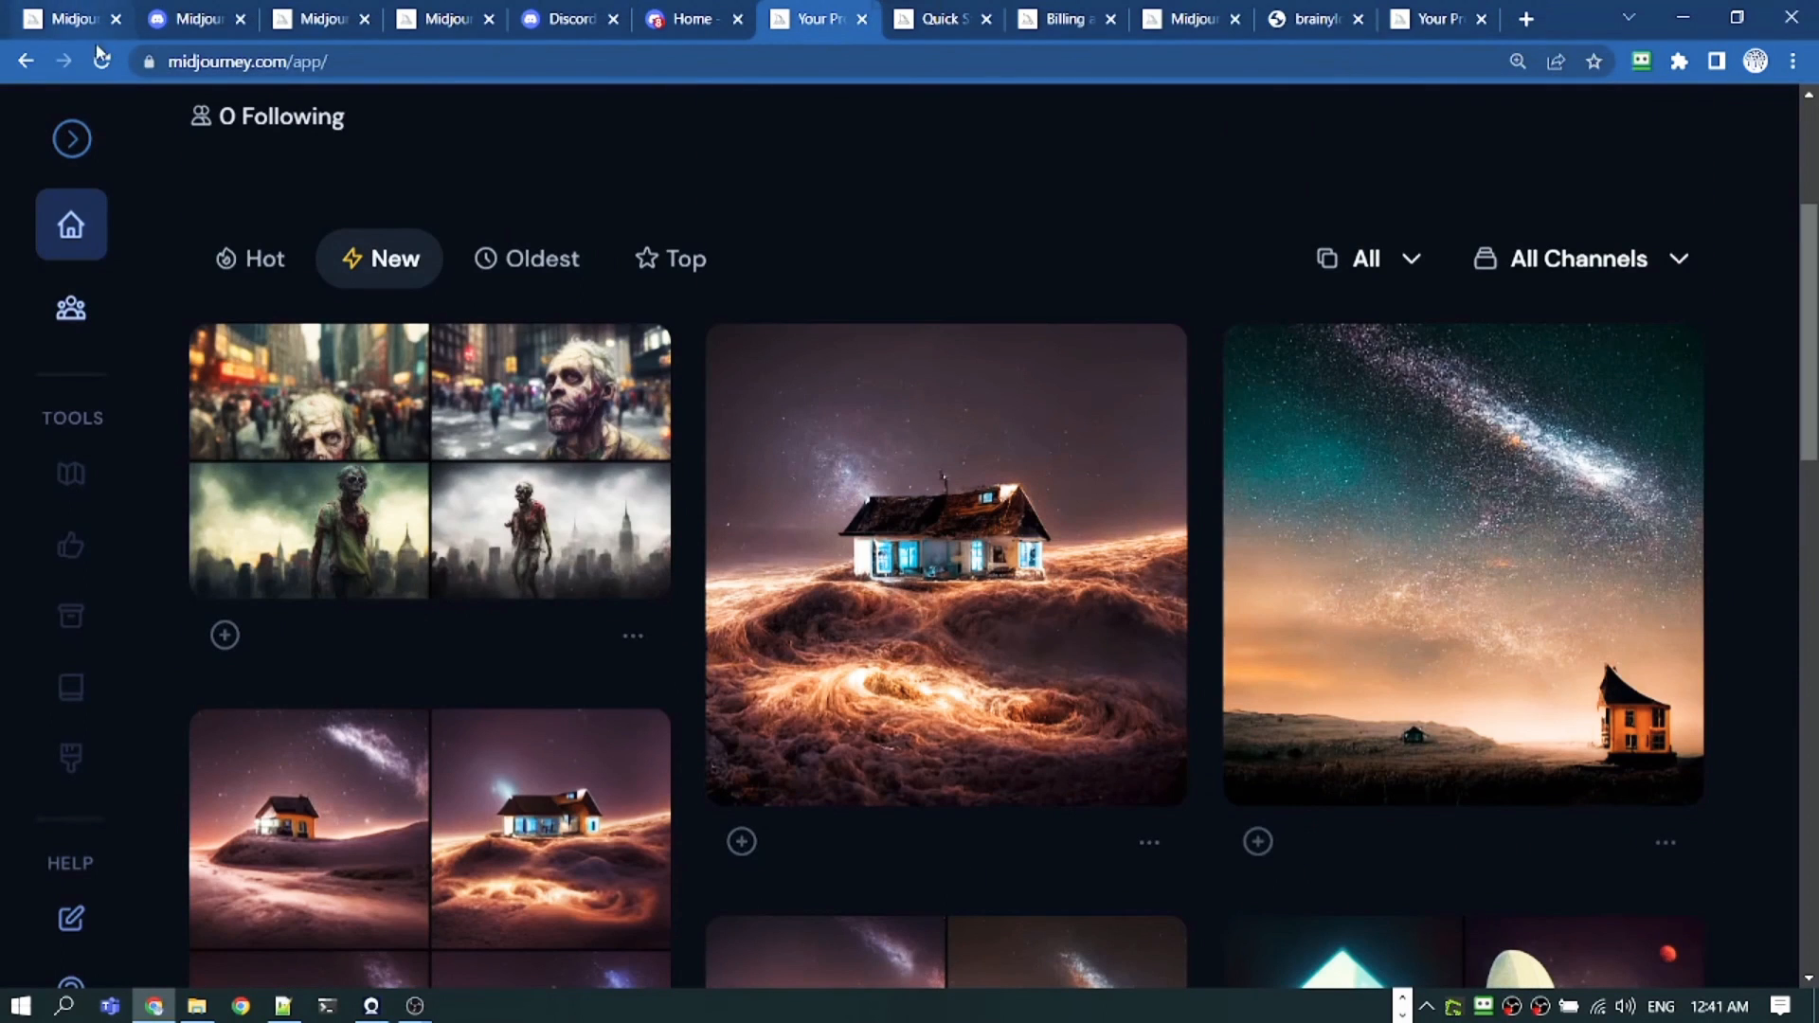
- Reload the personal gallery at midjourney.com/app, highlight its address and view the newest generated images
click(100, 57)
mouse_move(602, 409)
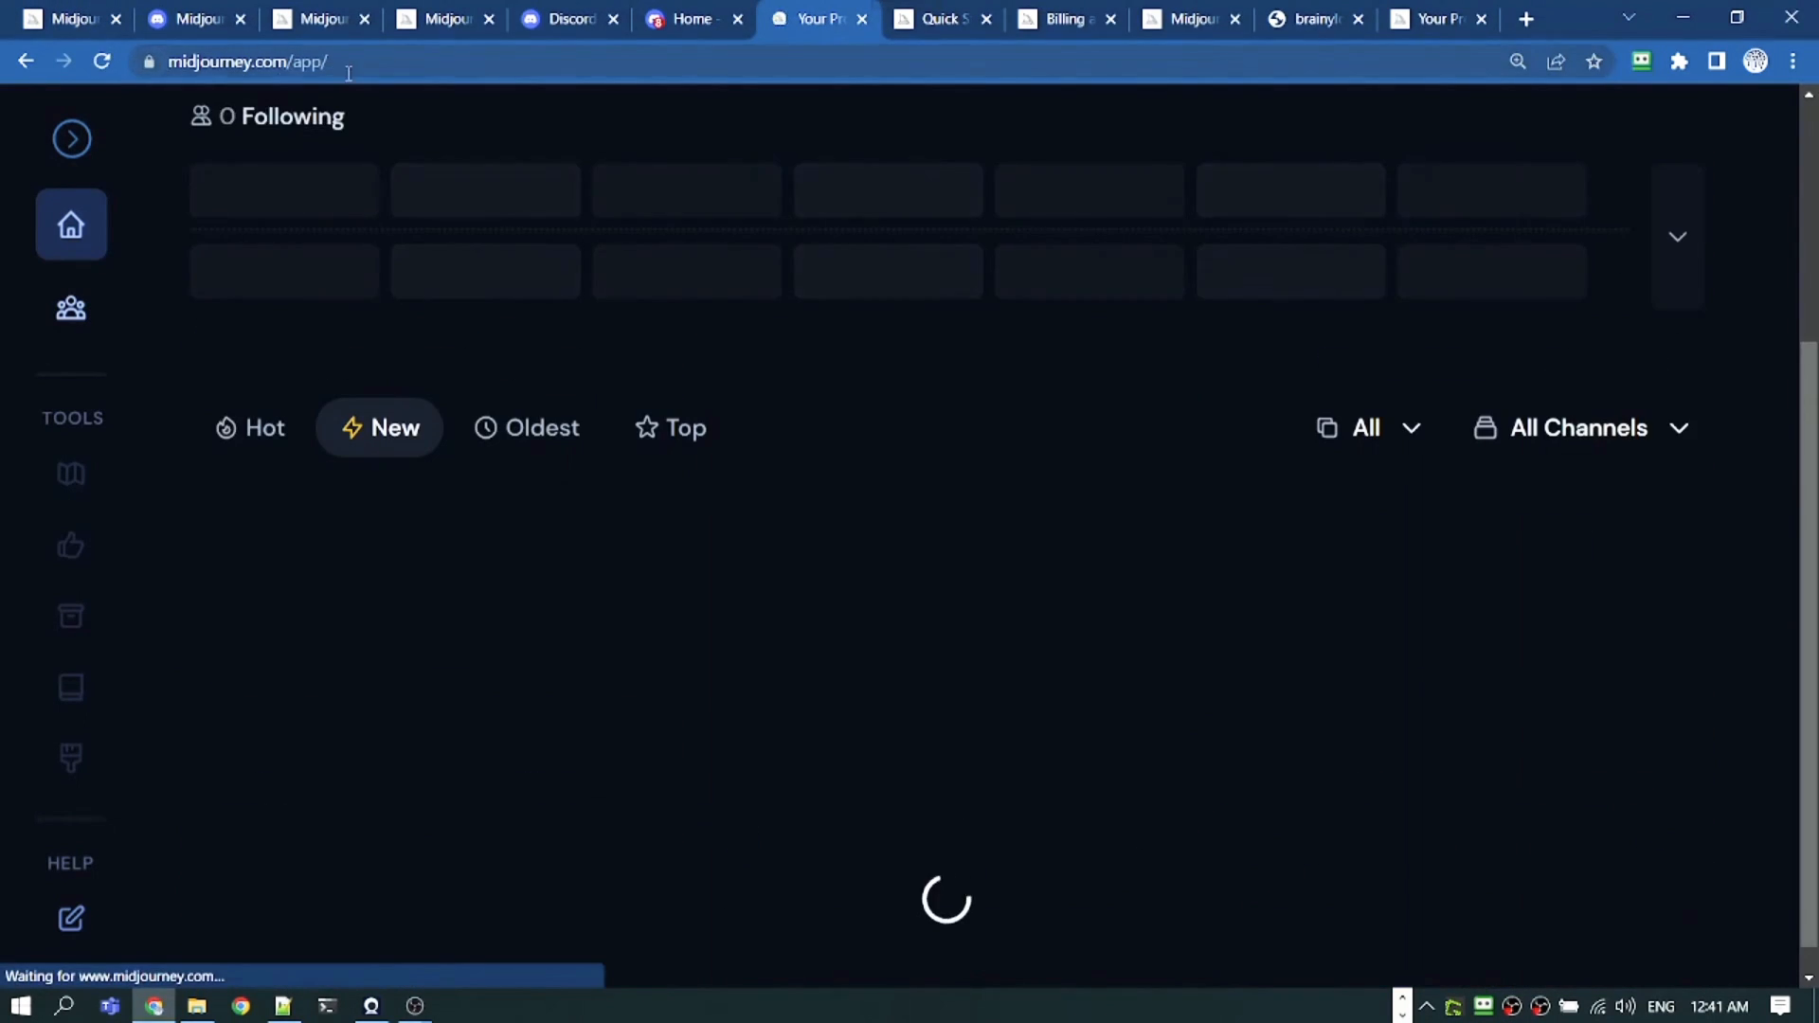
click(350, 61)
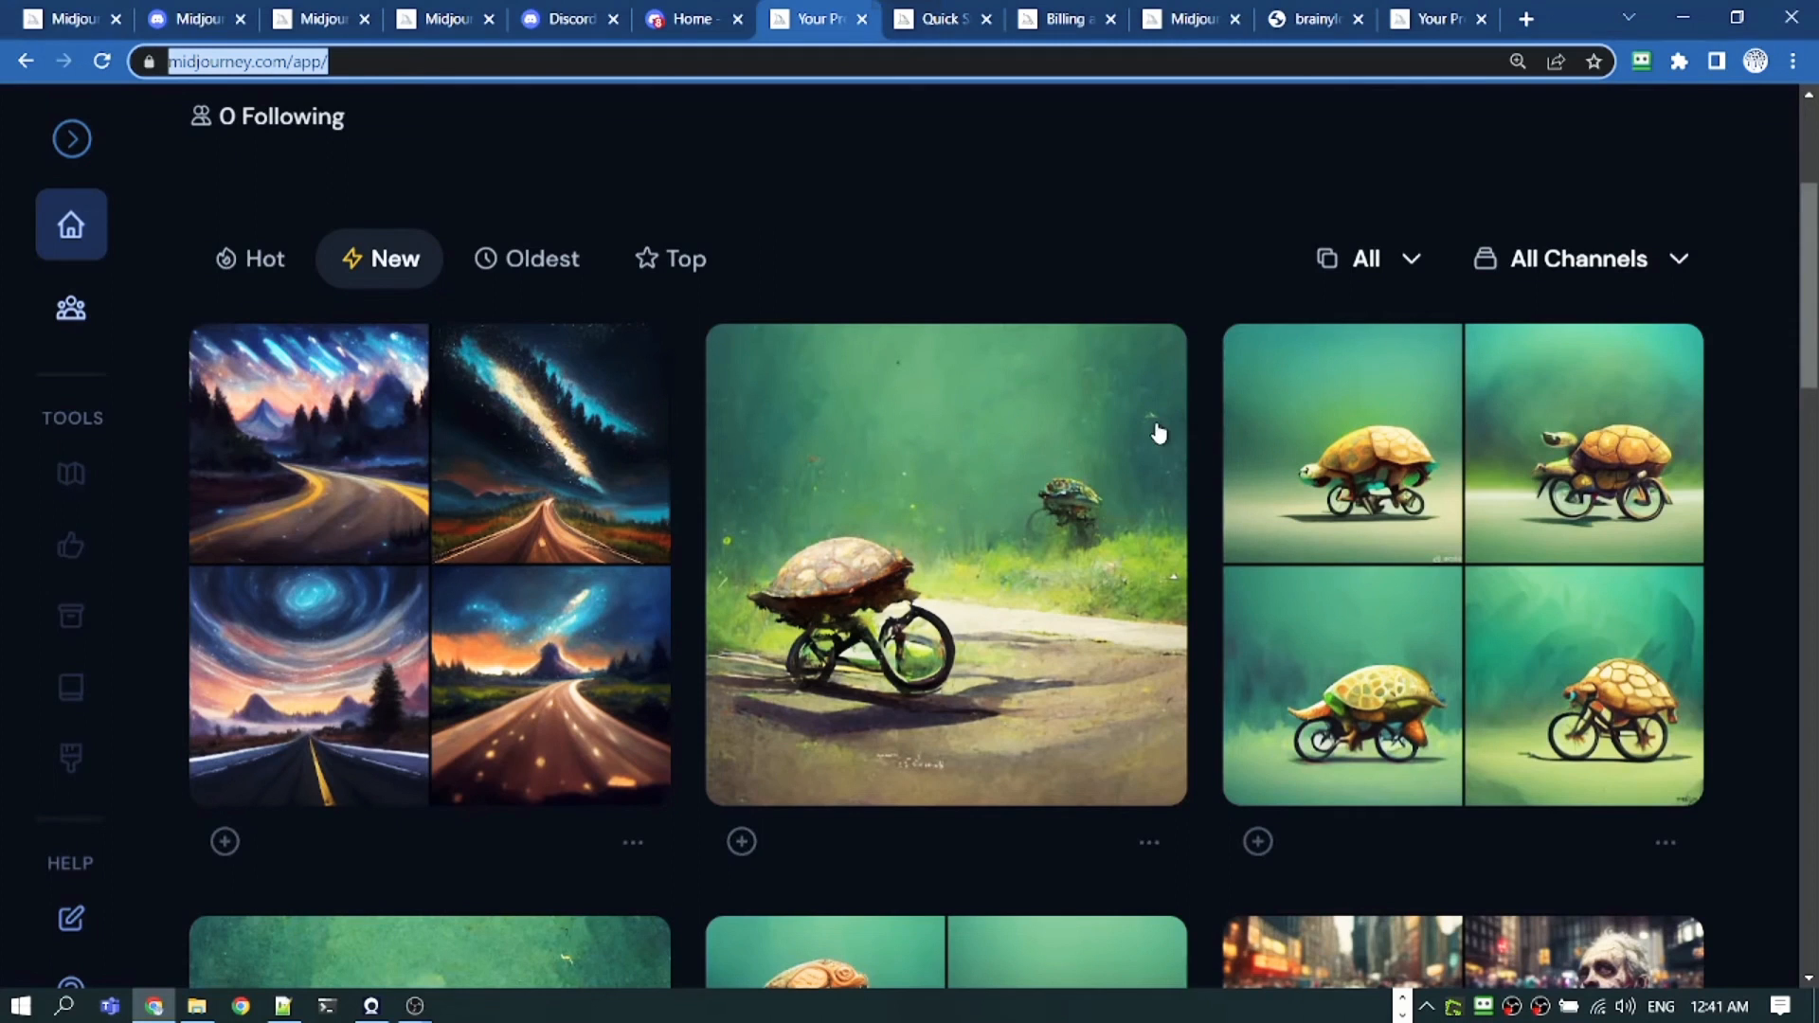
scroll(1158, 432, up, 3)
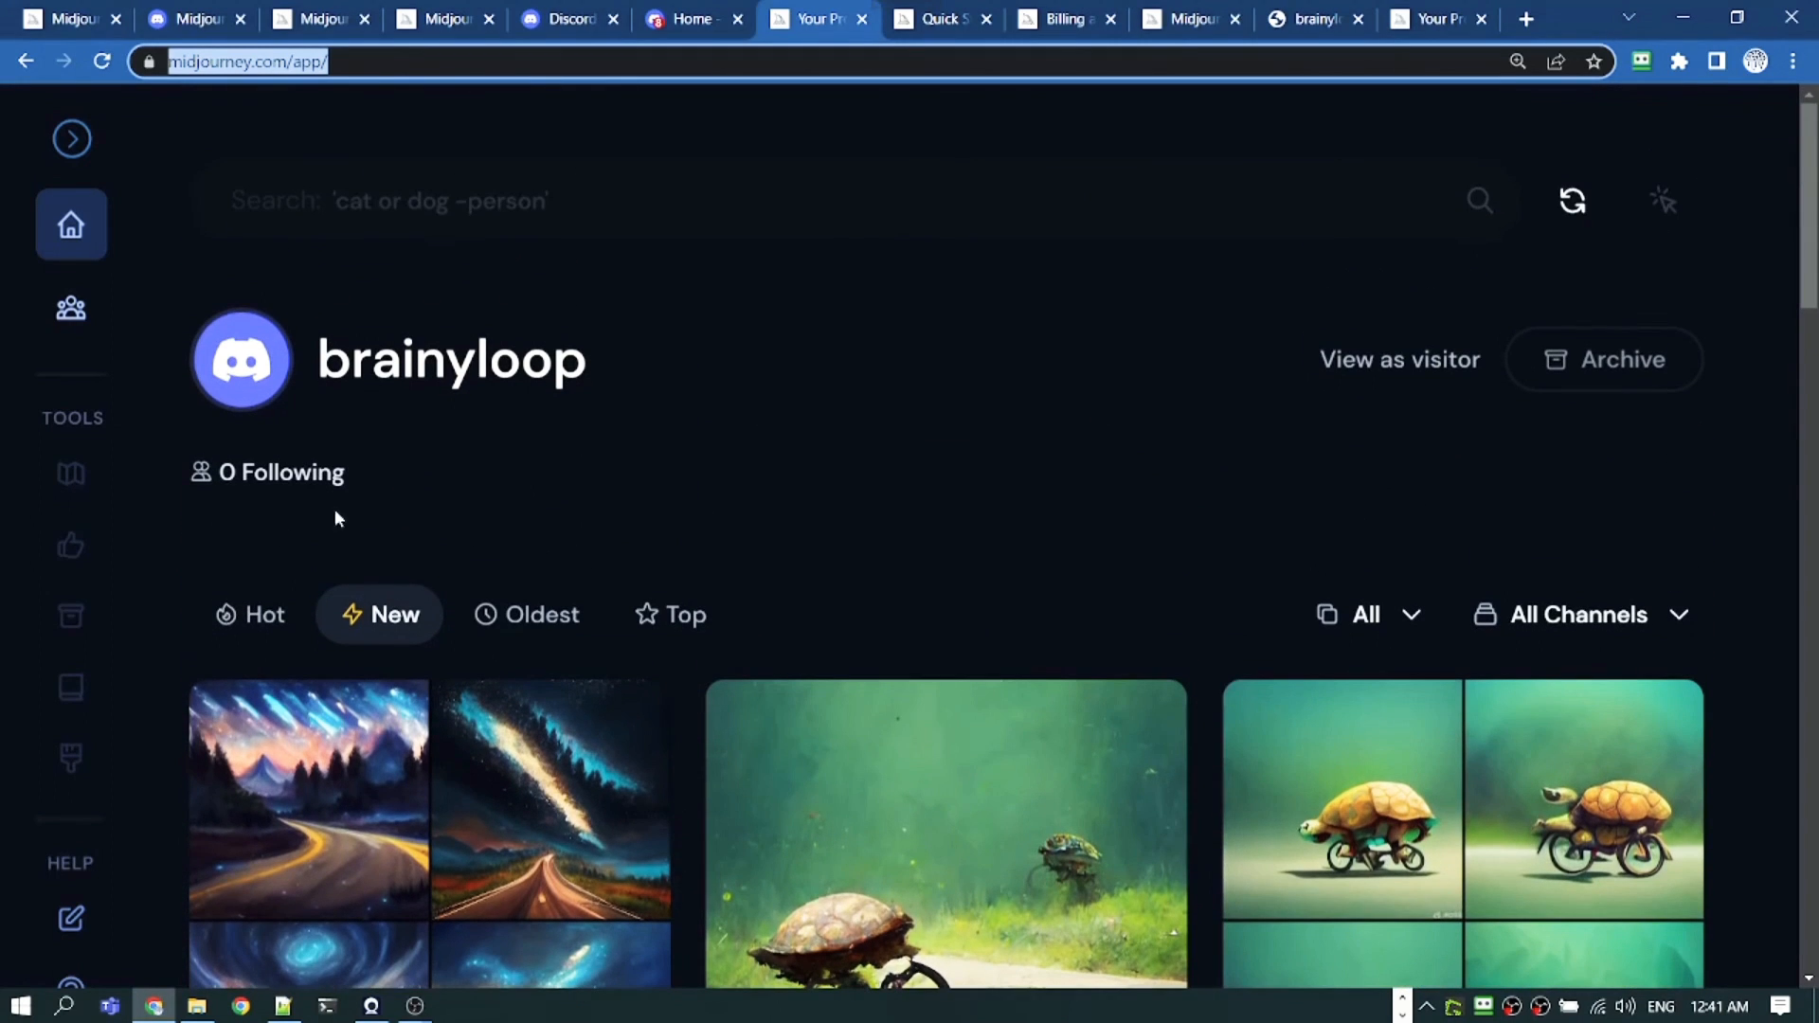
scroll(781, 675, down, 4)
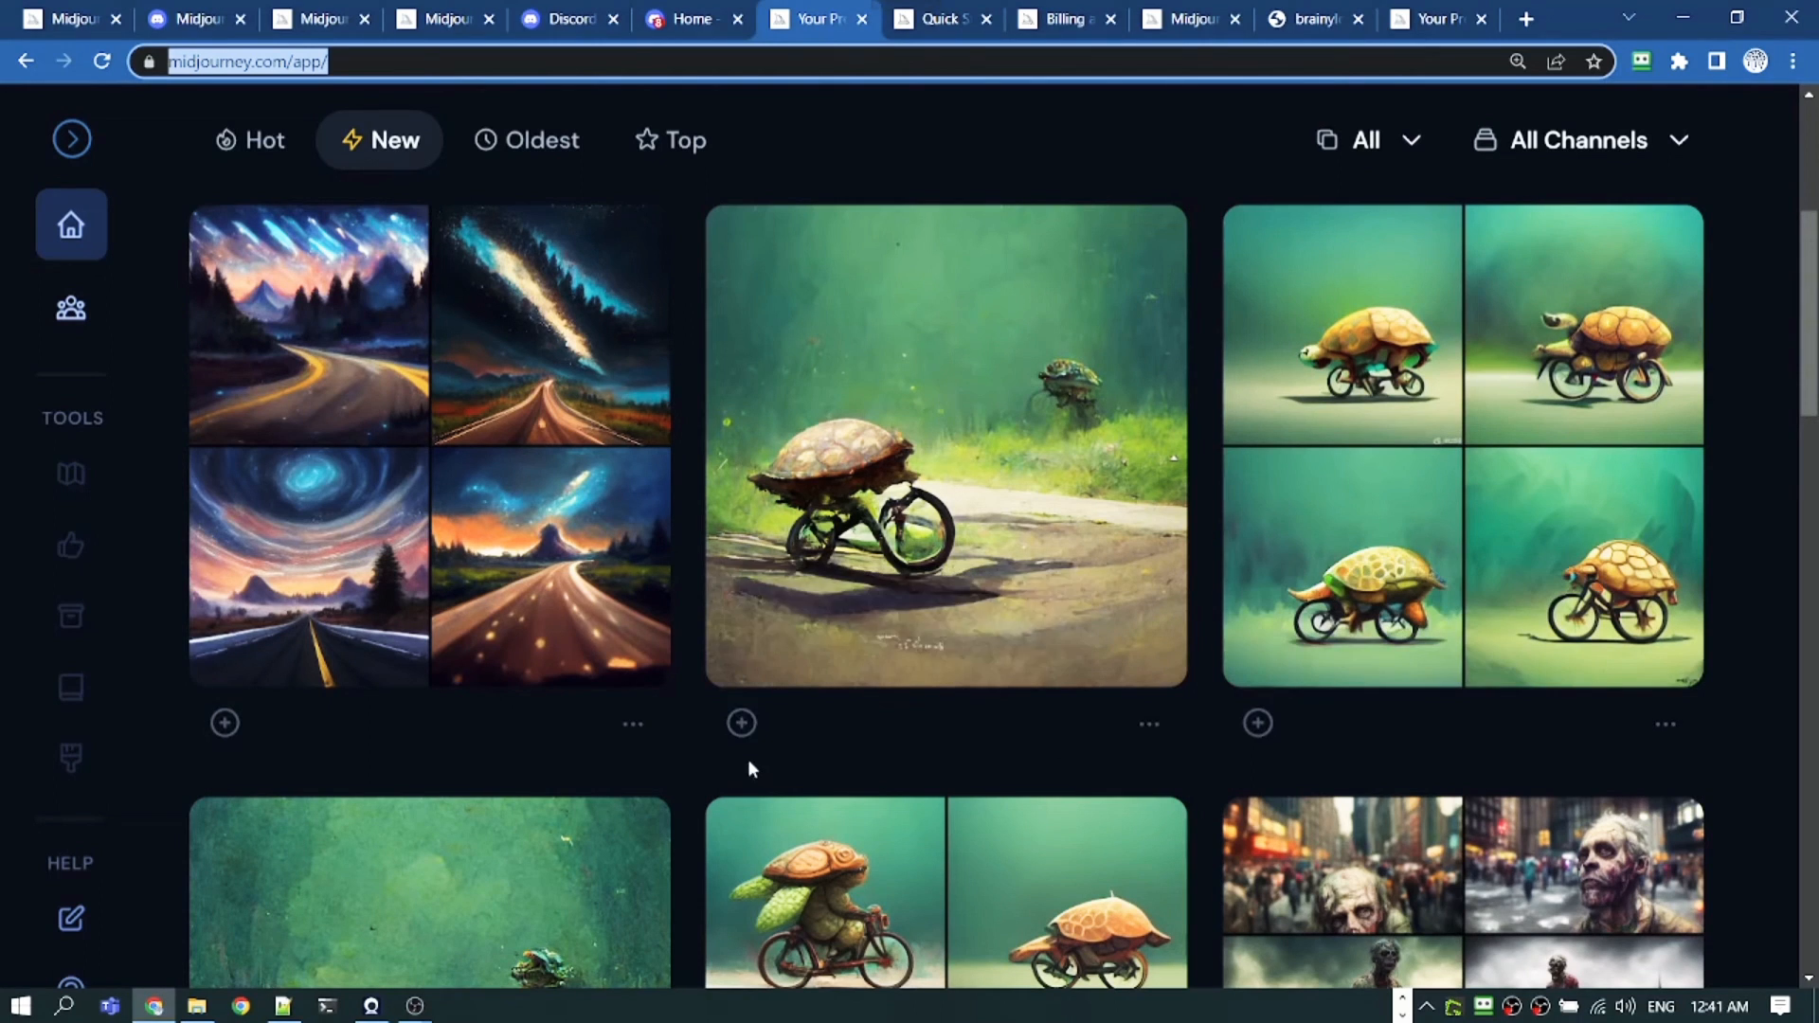
- Show the copy, save and Discord options for the single turtle-on-a-bike image and look through the rest of the personal gallery
click(1161, 739)
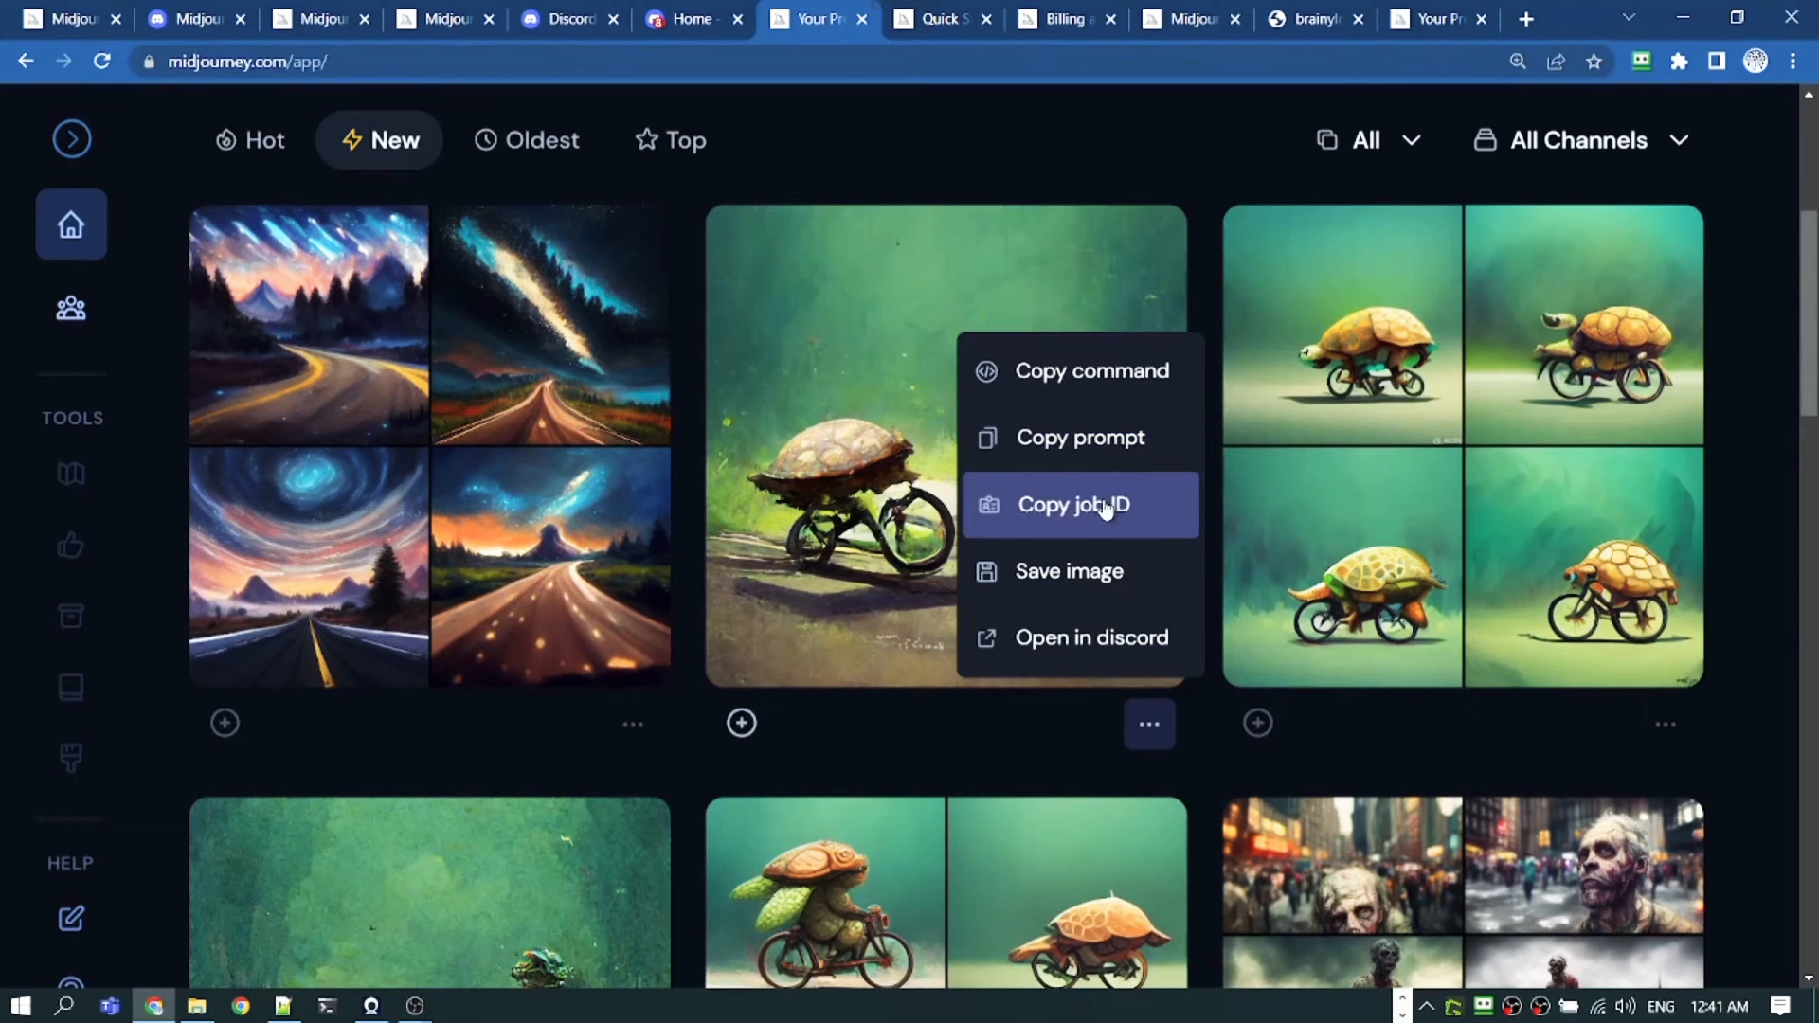
scroll(1537, 577, down, 1)
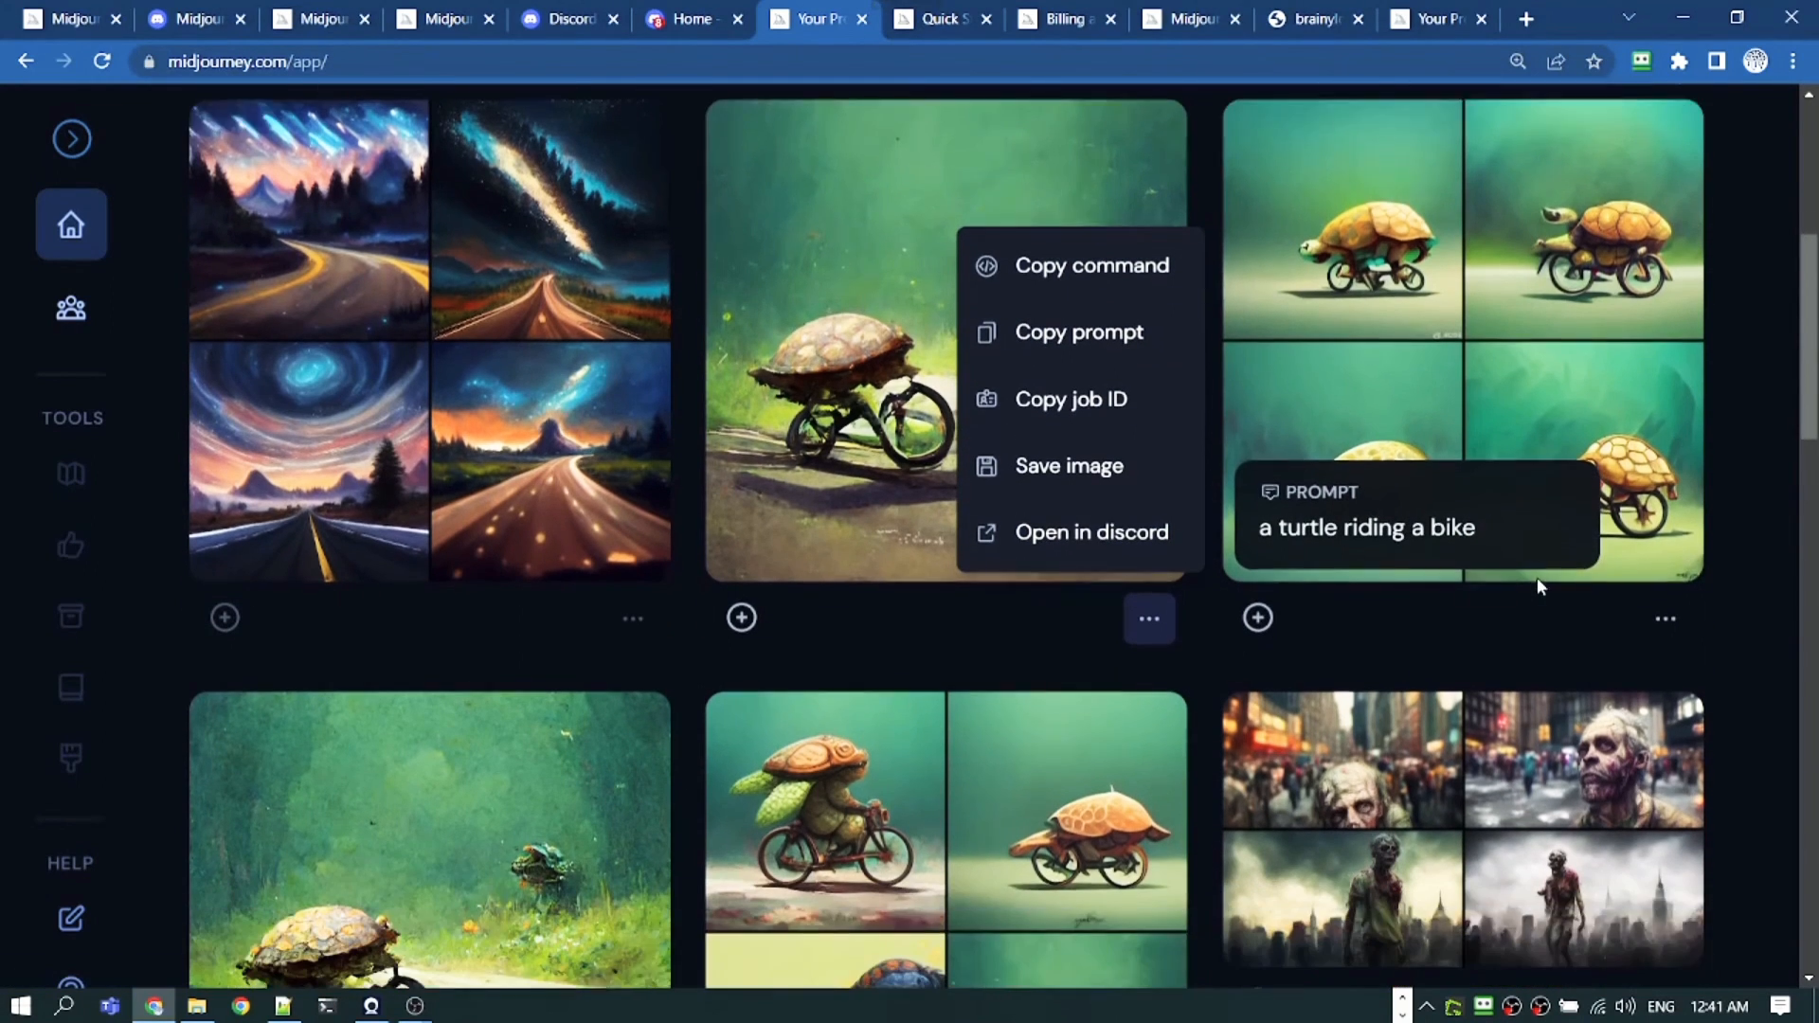
scroll(1536, 577, down, 6)
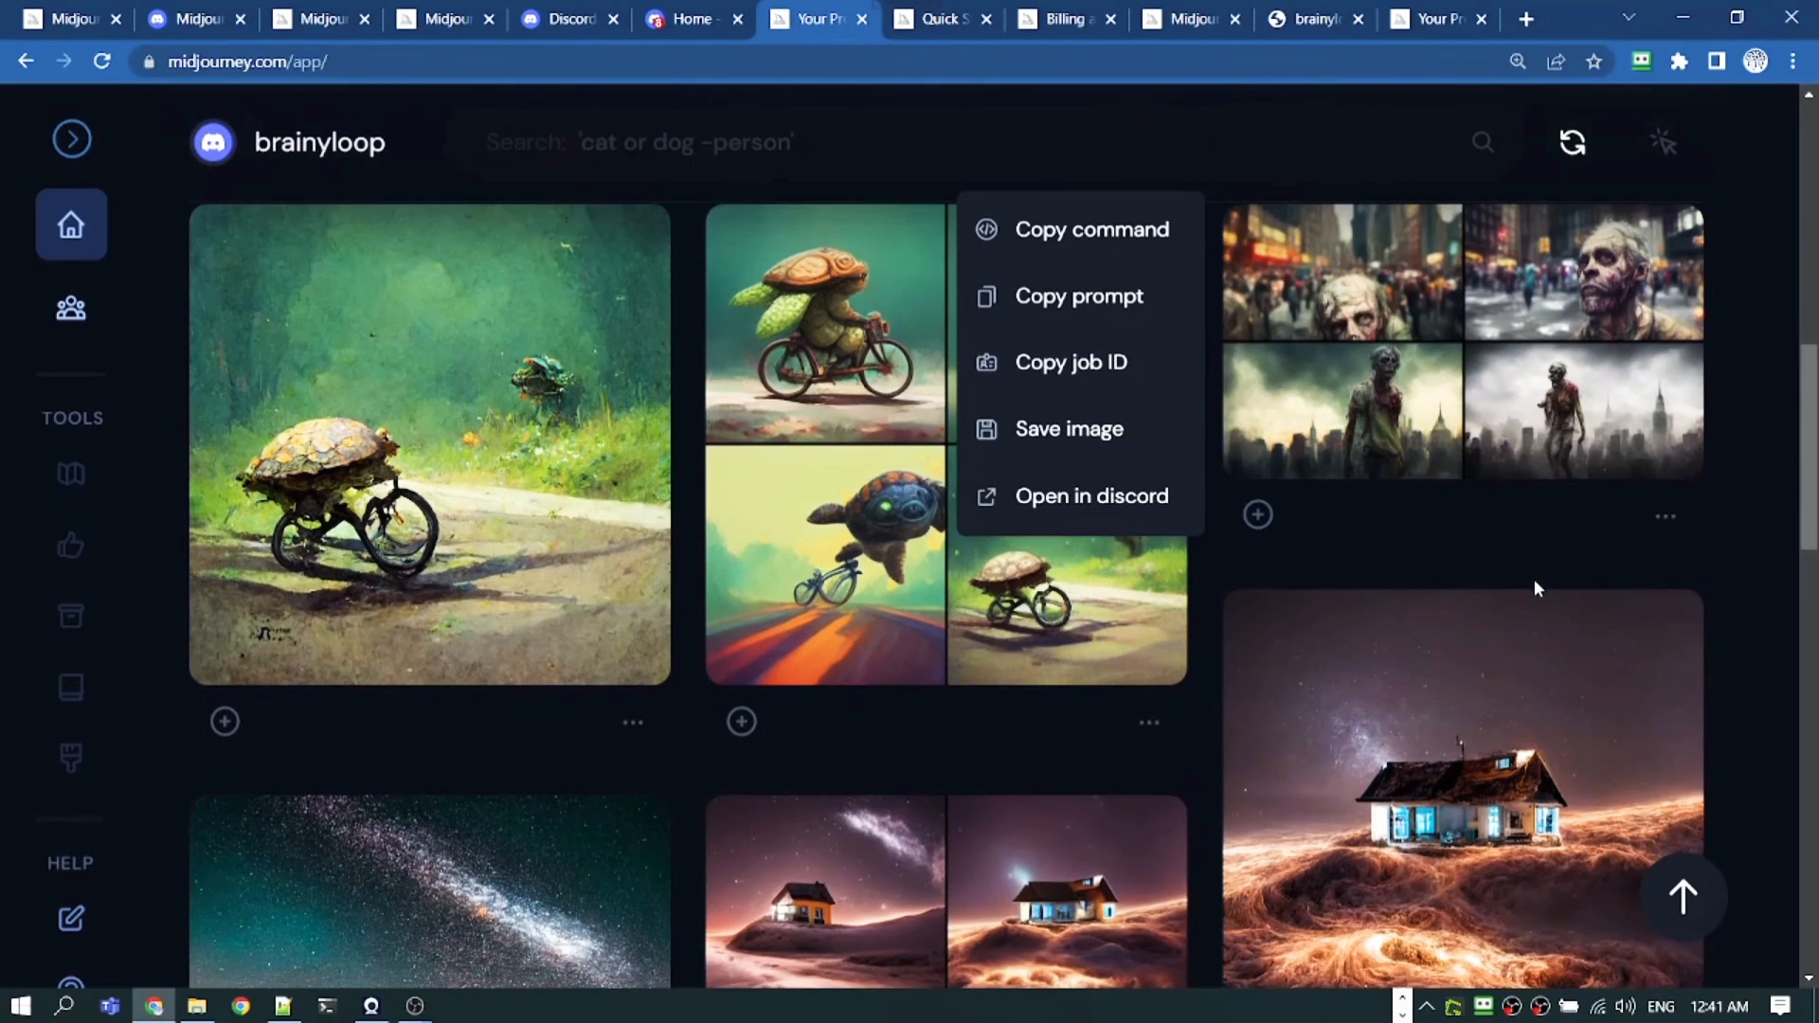
scroll(955, 620, down, 12)
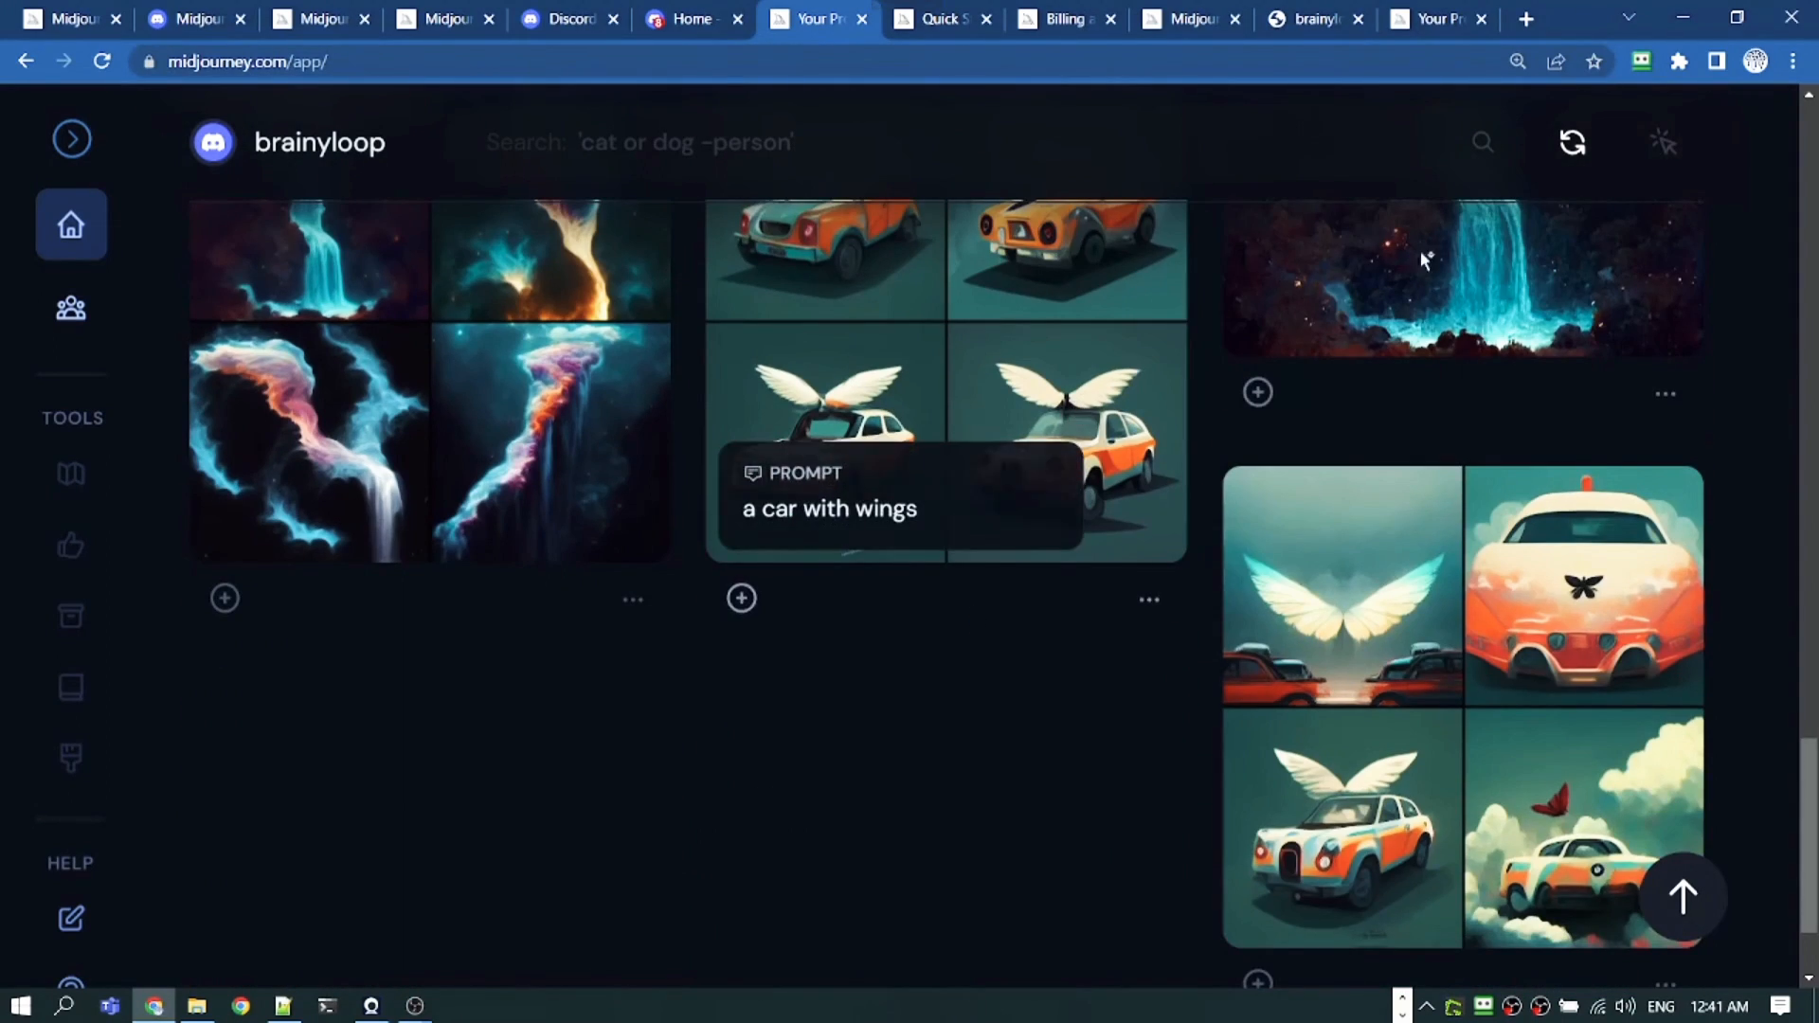
scroll(1288, 717, up, 20)
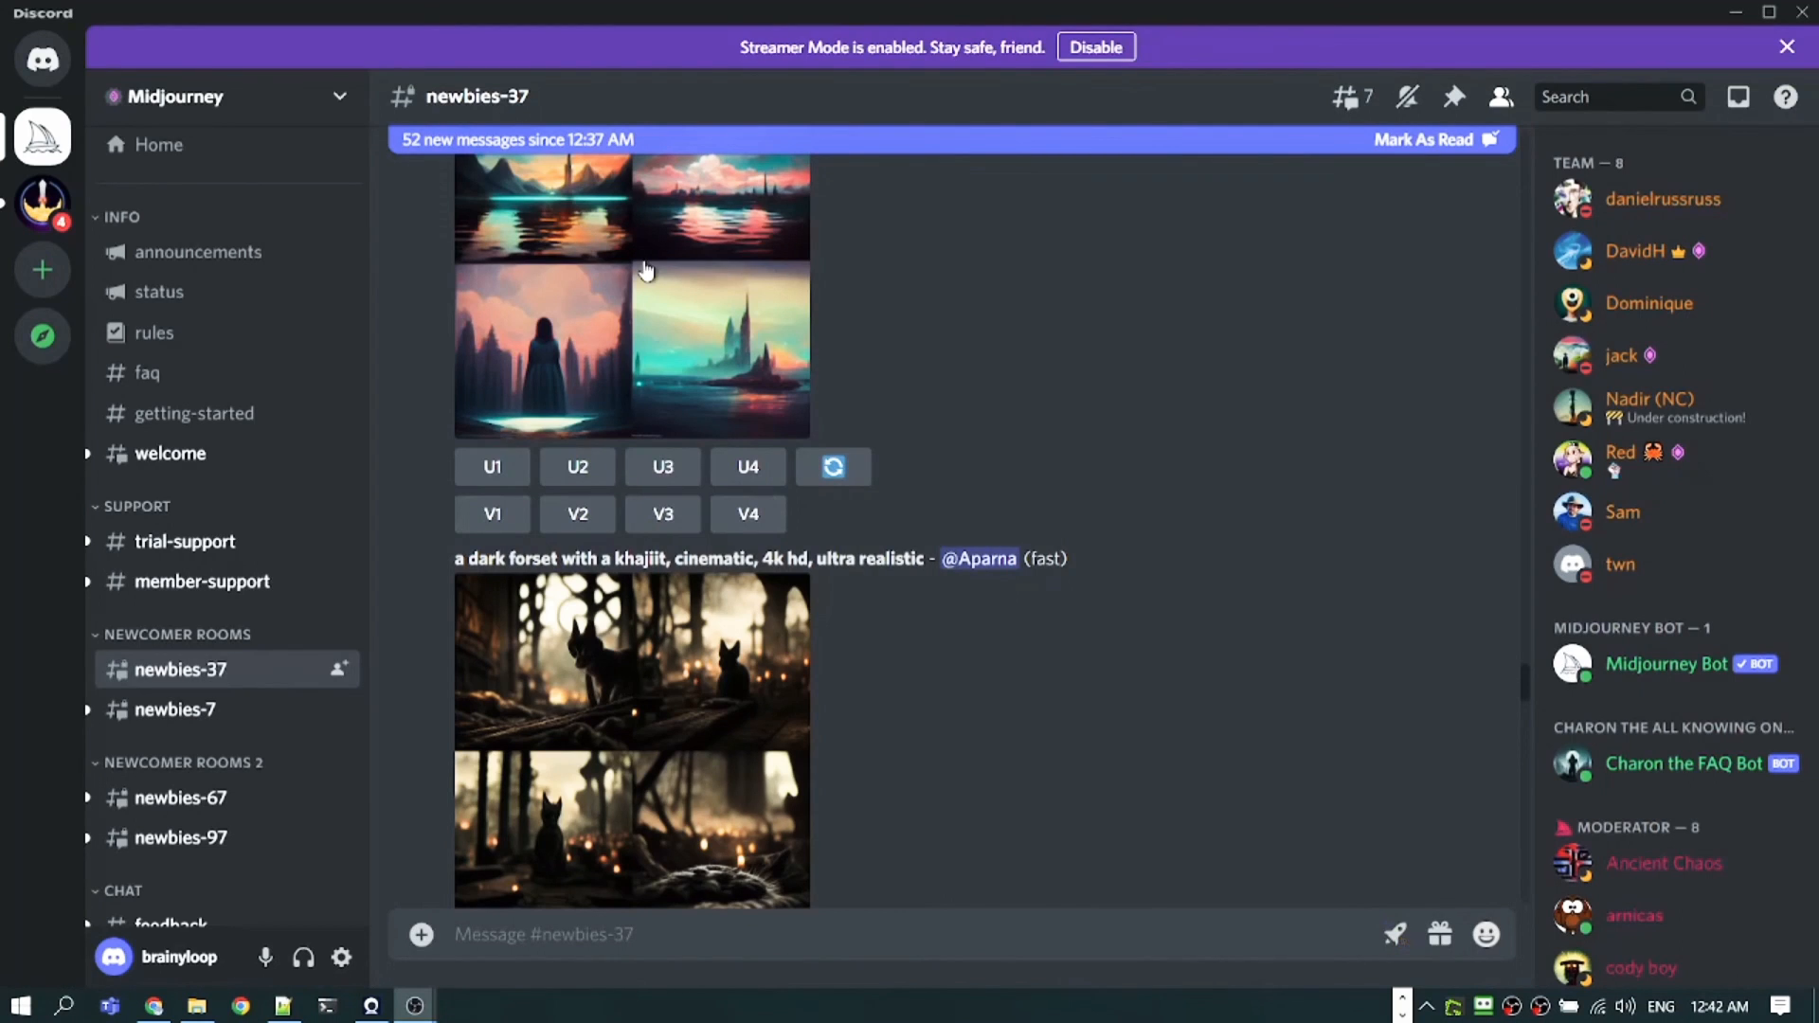
- Look through the Midjourney server's channel list in Discord, from the newcomer rooms down to the general image and voice channels
scroll(304, 776, down, 10)
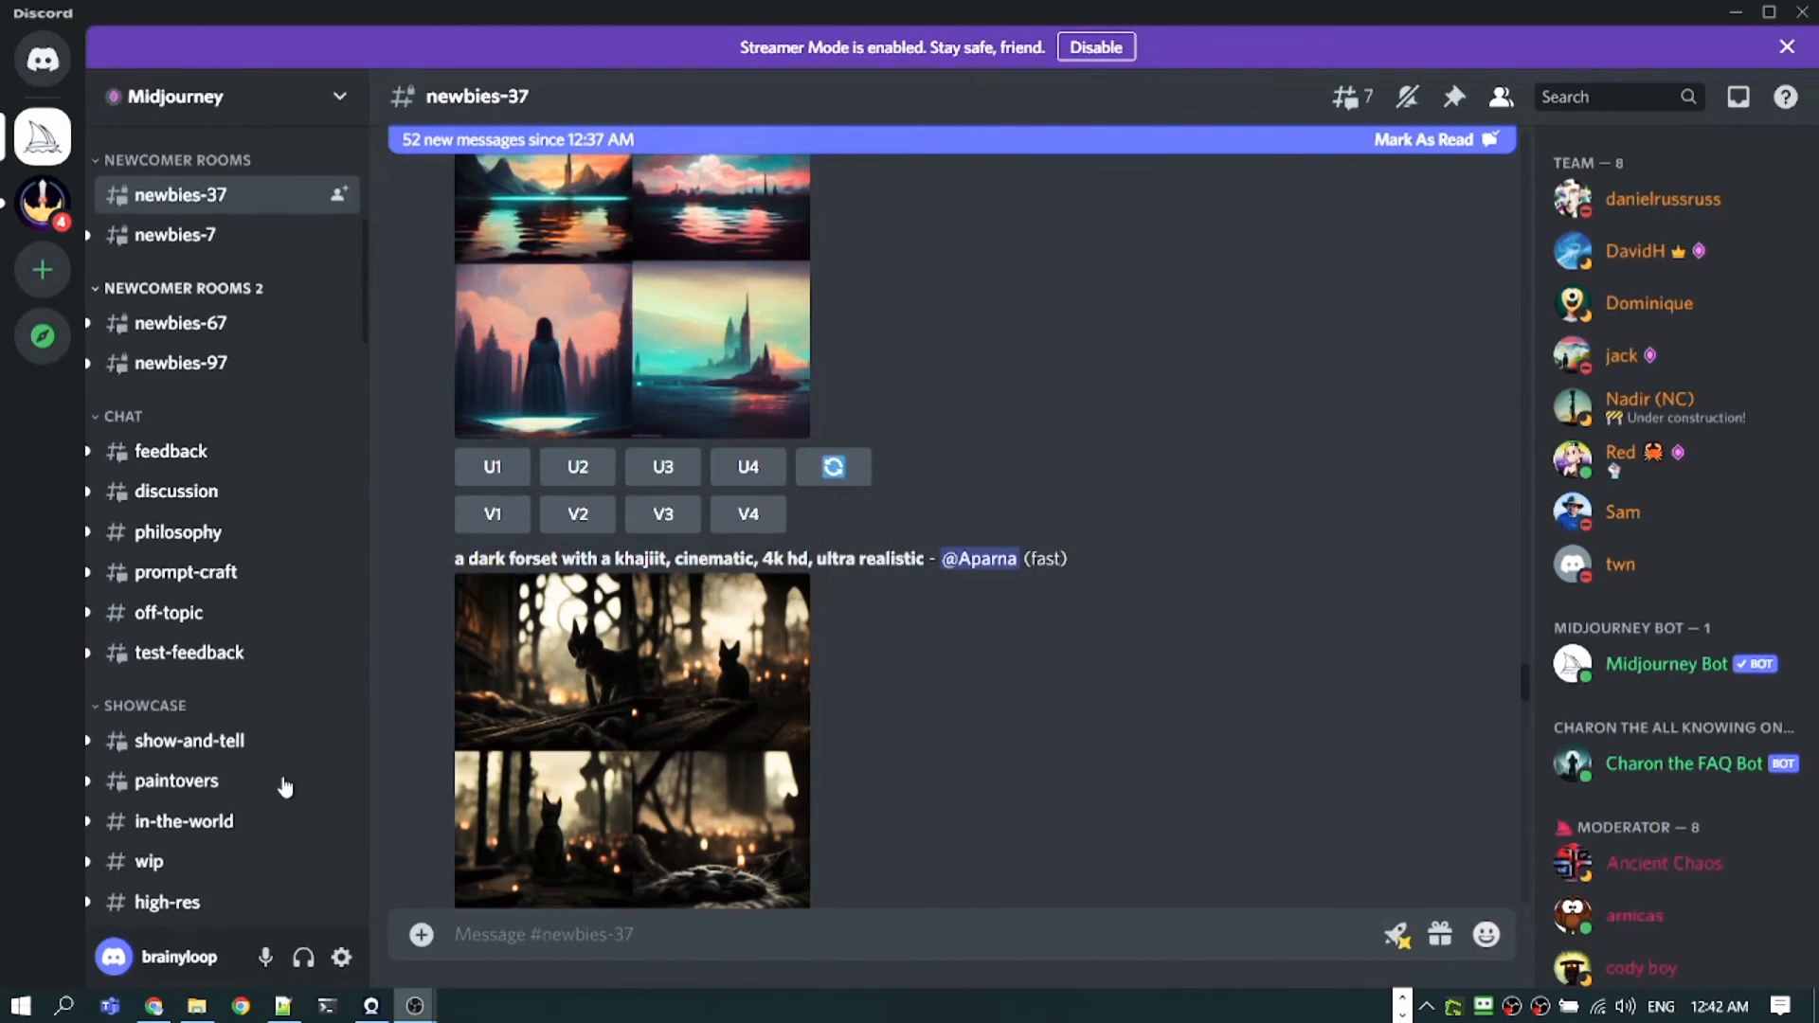
scroll(285, 786, down, 8)
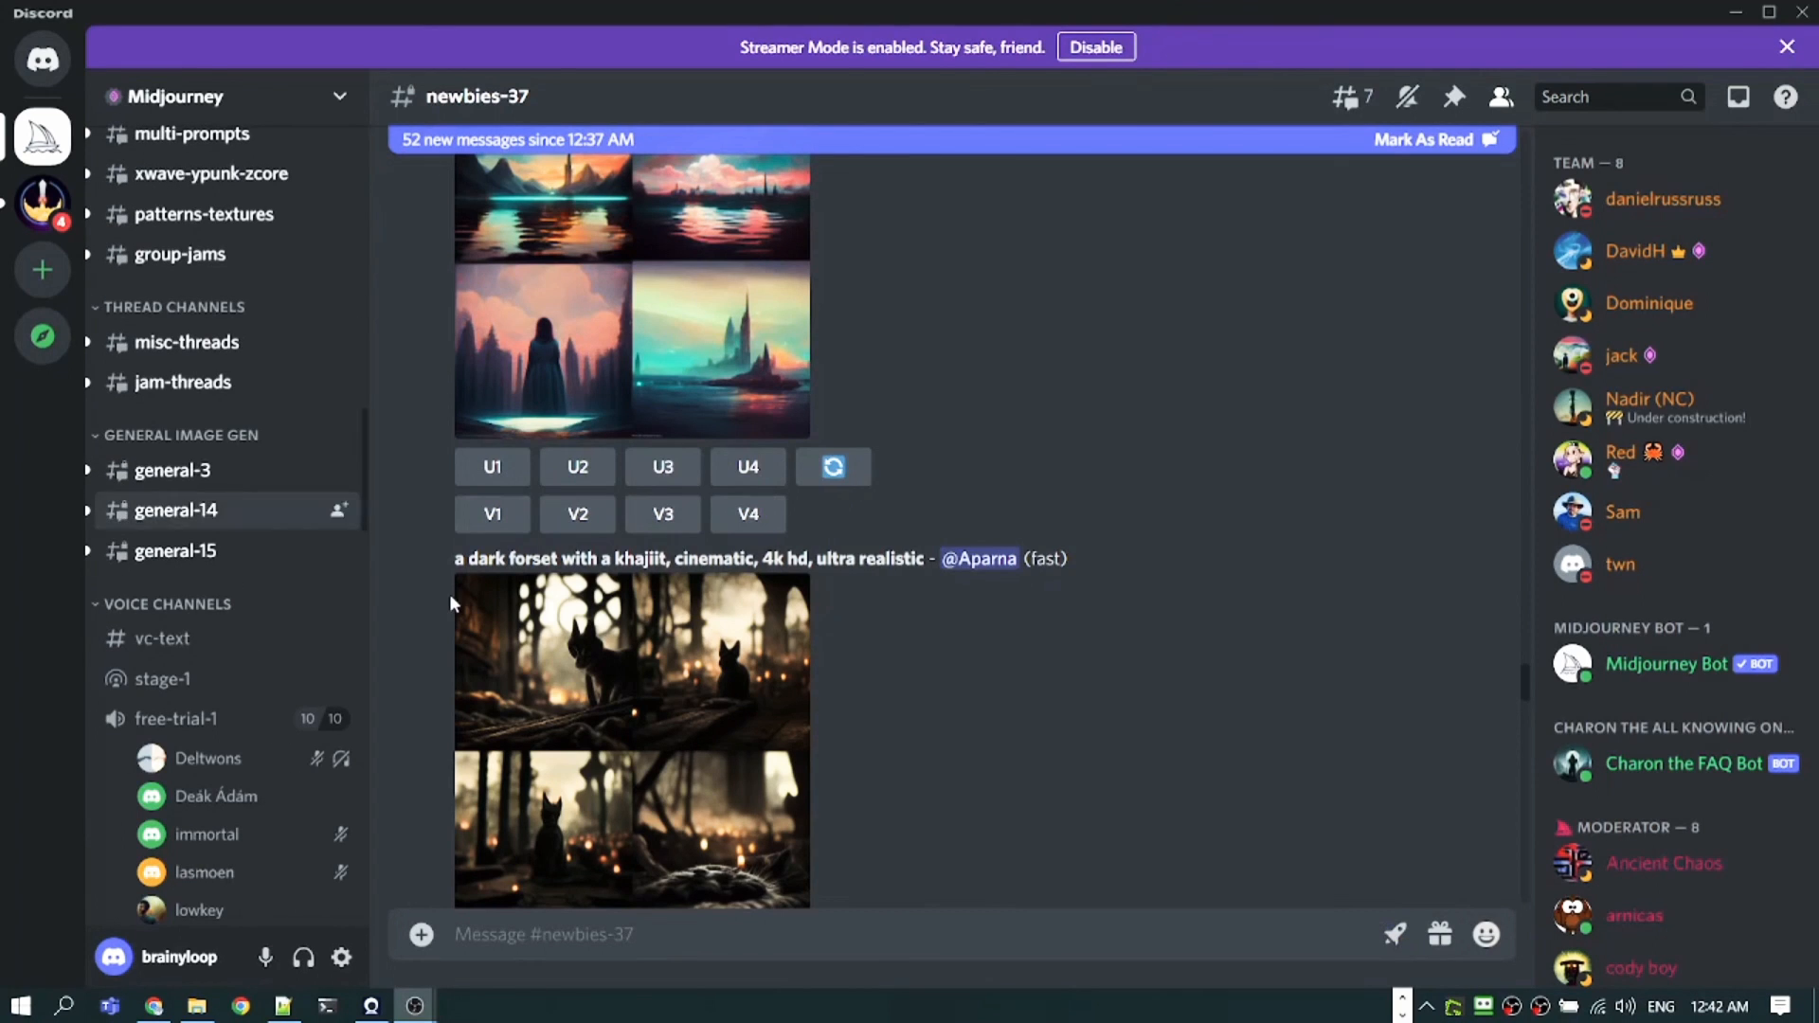